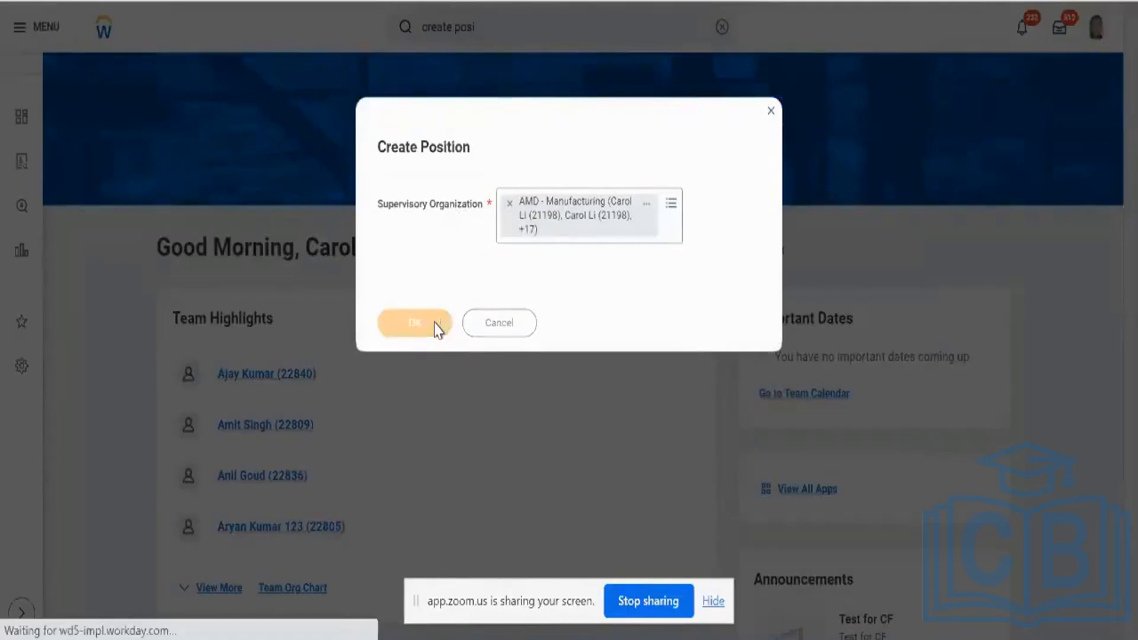
Look over the Create Position form's request fields and hiring restrictions, and dismiss the Current Open Positions overlay
{"action": "scroll", "coordinate": [439, 330], "scroll_direction": "down", "scroll_amount": 2}
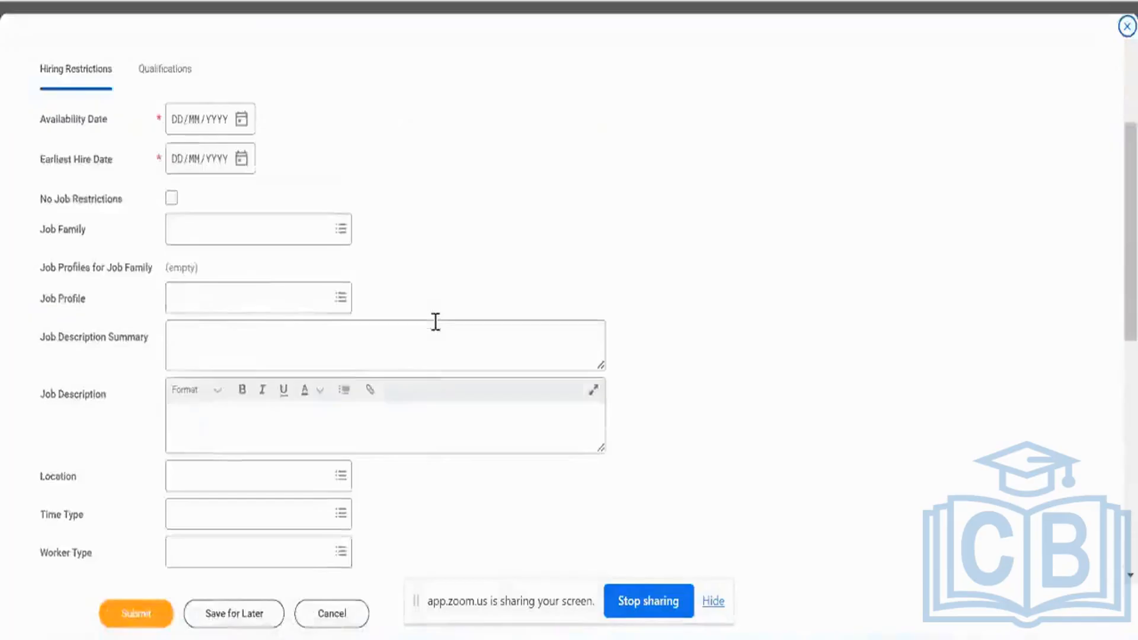
{"action": "scroll", "coordinate": [741, 325], "scroll_direction": "up", "scroll_amount": 2}
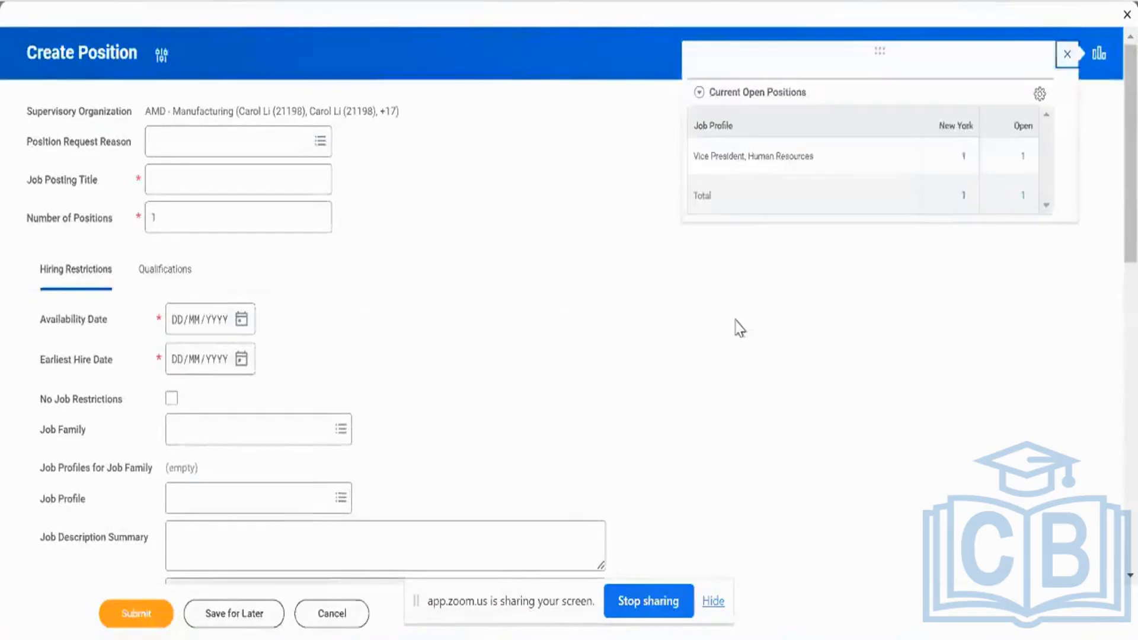
{"action": "left_click", "coordinate": [1068, 54]}
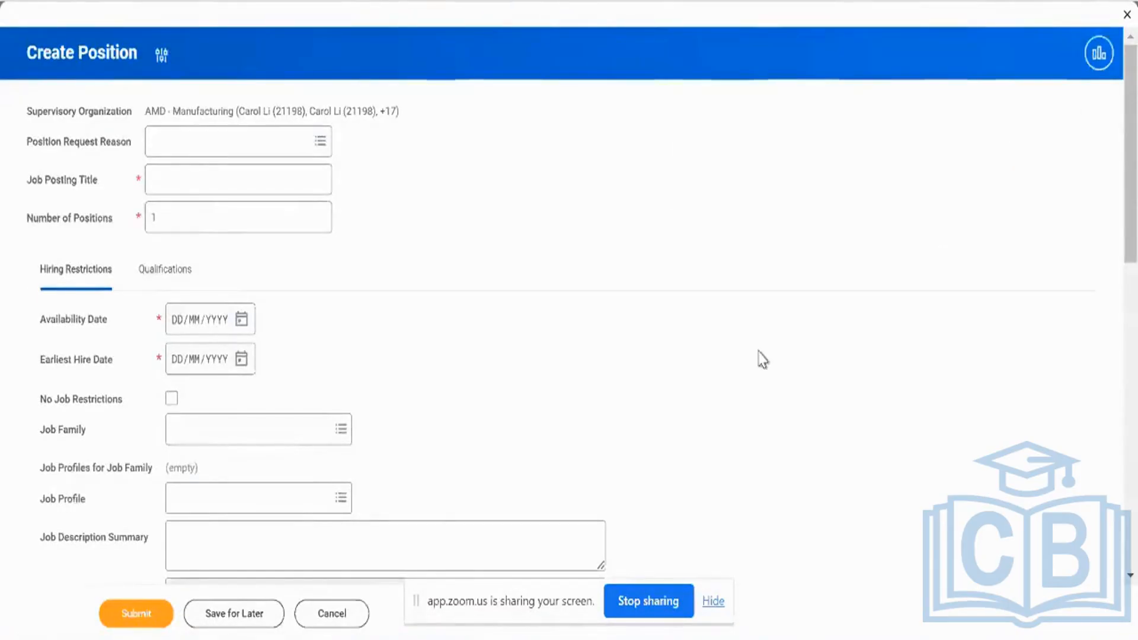
{"action": "scroll", "coordinate": [759, 372], "scroll_direction": "down", "scroll_amount": 3}
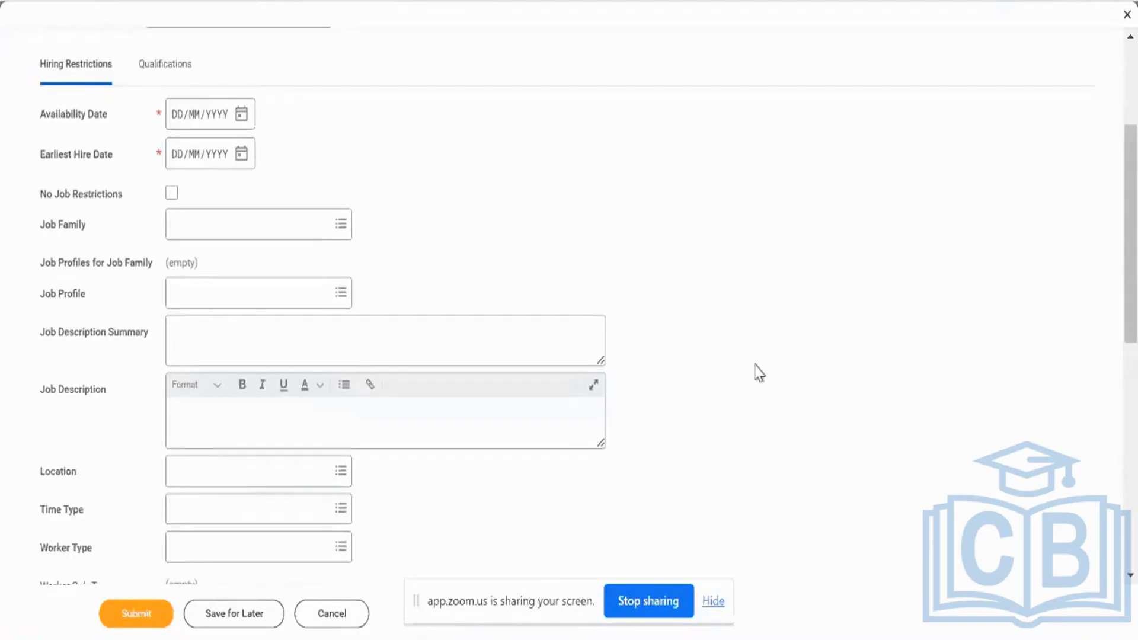
{"action": "scroll", "coordinate": [759, 372], "scroll_direction": "up", "scroll_amount": 3}
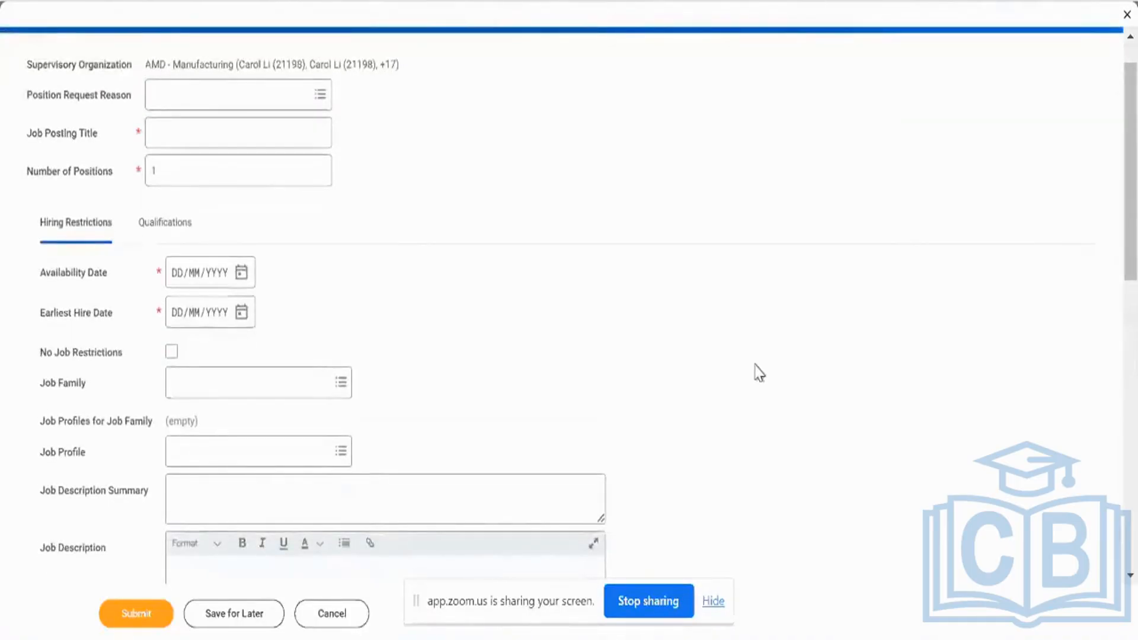
{"action": "scroll", "coordinate": [759, 372], "scroll_direction": "up", "scroll_amount": 1}
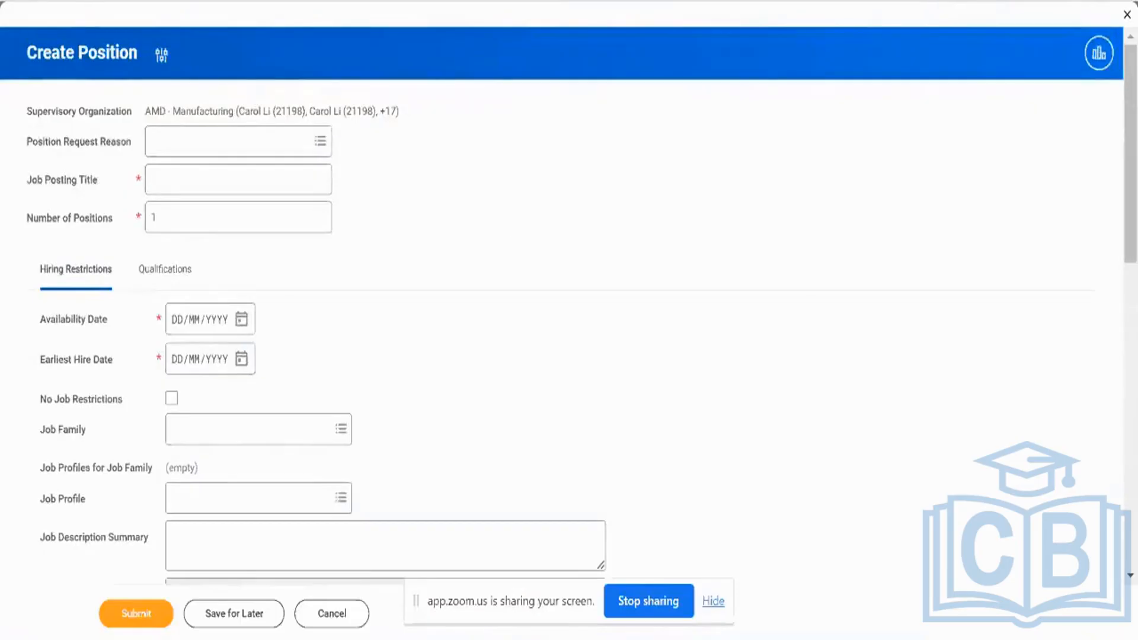
Duplicate the Create Position page in a new browser tab and cancel the supervisory organization prompt there
{"action": "right_click", "coordinate": [298, 1]}
{"action": "left_click", "coordinate": [343, 90]}
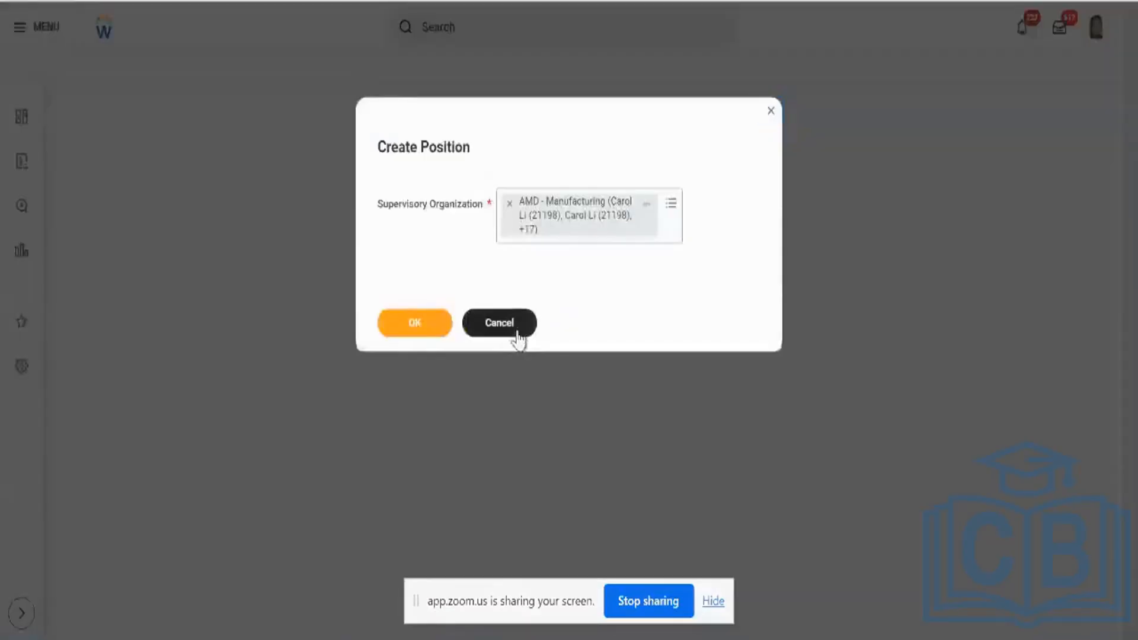
{"action": "left_click", "coordinate": [518, 335]}
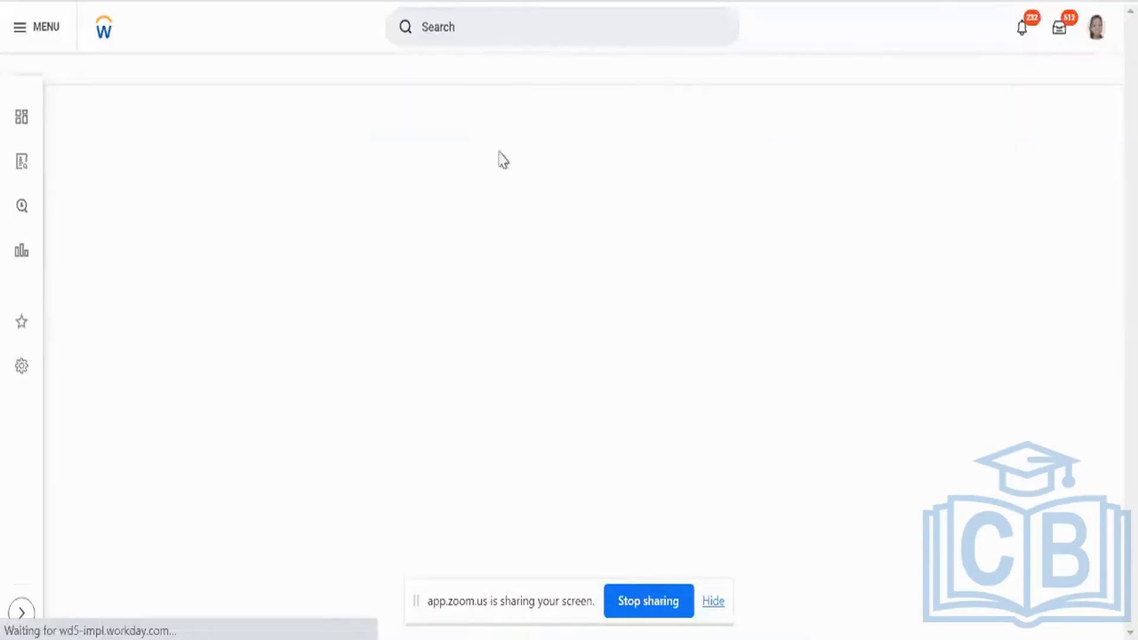
Search Workday for business process definitions with "bp: create posi"
{"action": "left_click", "coordinate": [497, 36]}
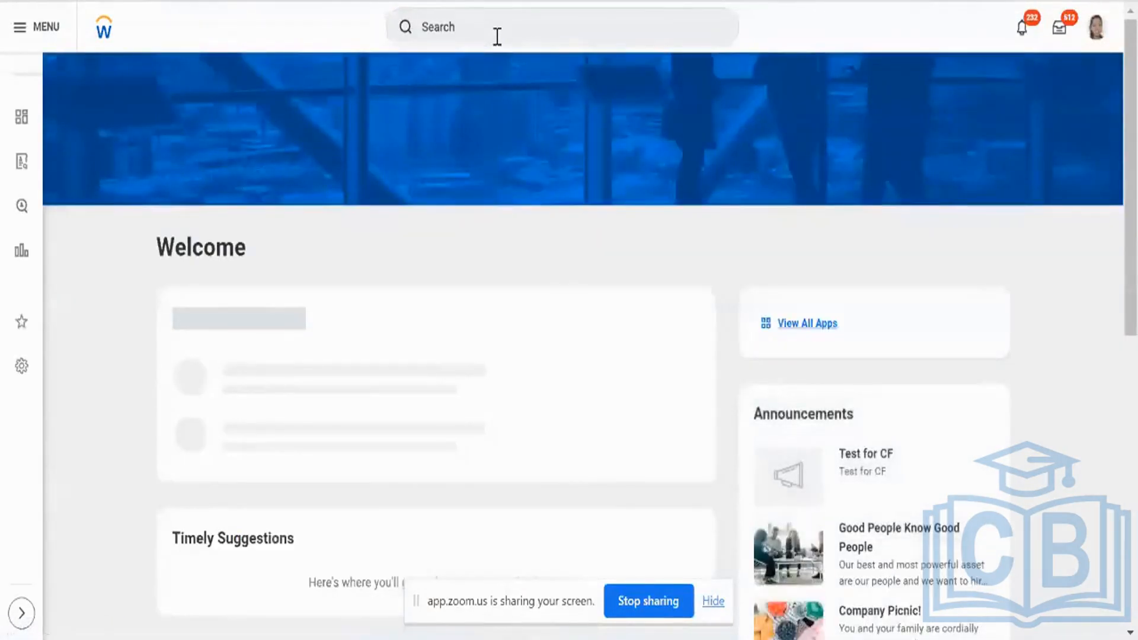
{"action": "left_click", "coordinate": [496, 38]}
{"action": "type", "text": "b"}
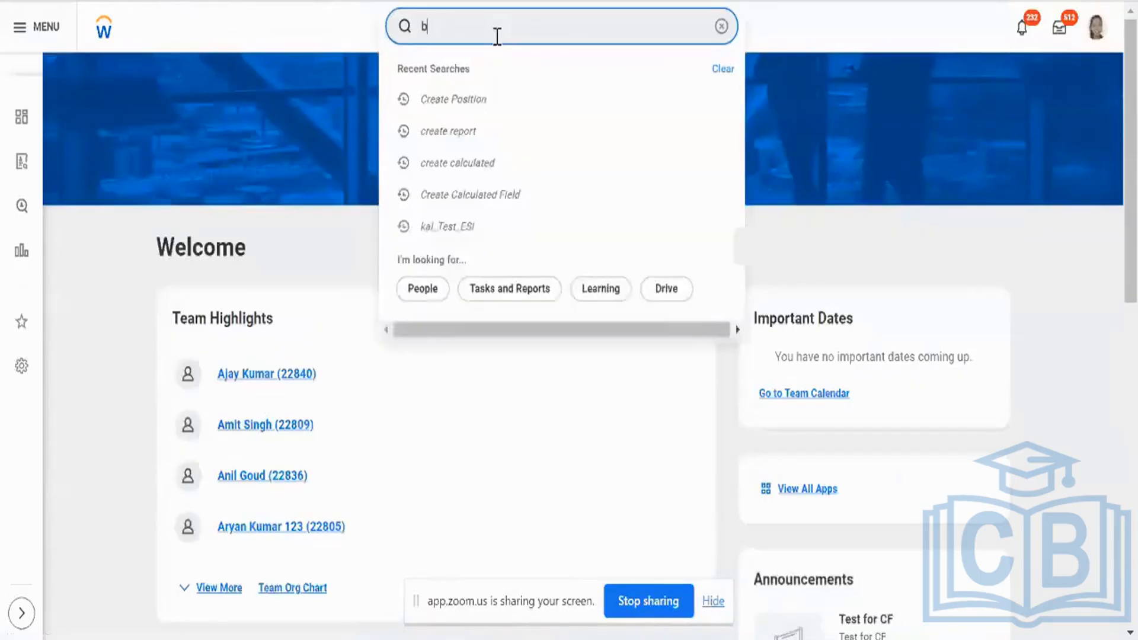
{"action": "type", "text": "p: create posi"}
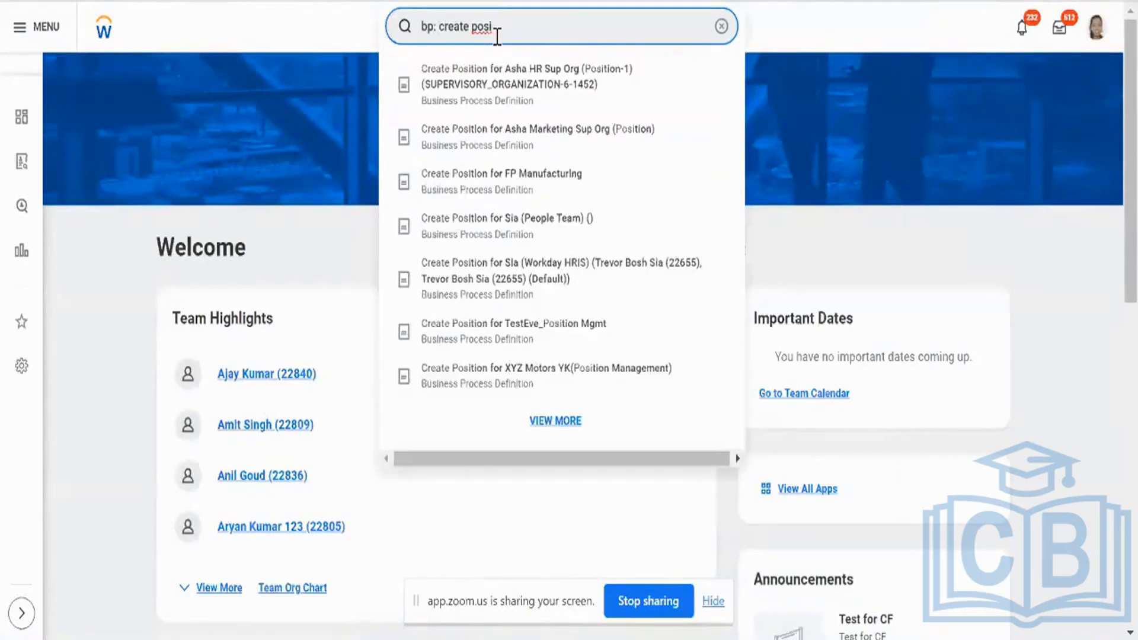
{"action": "key", "text": "Return"}
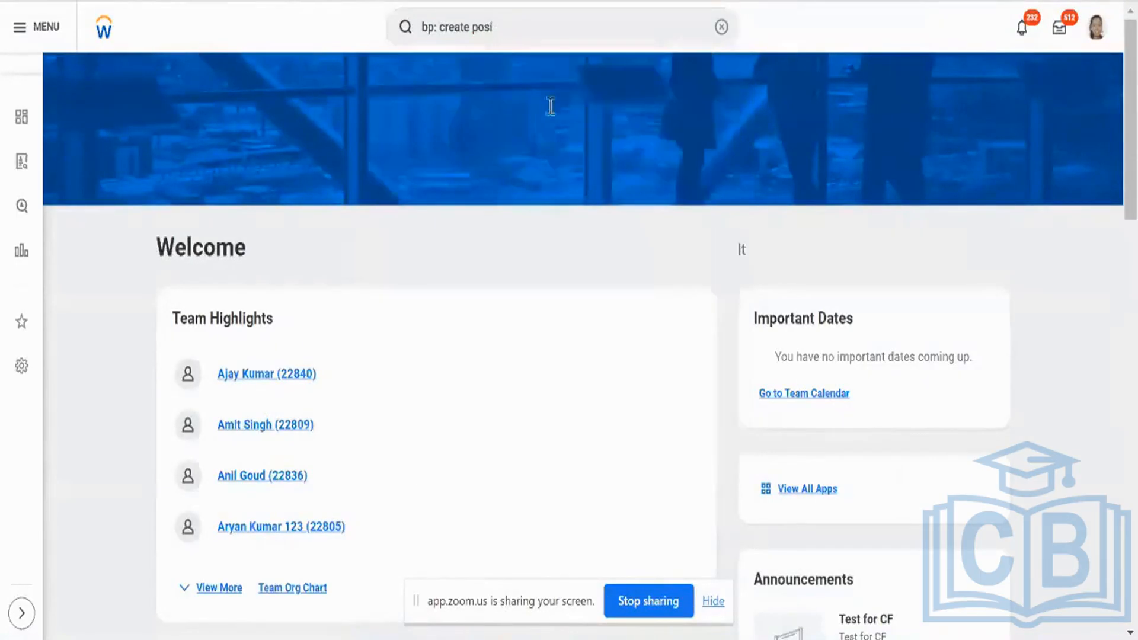
Browse the search results and open the Create Position (BK_Sales) business process definition
{"action": "scroll", "coordinate": [643, 219], "scroll_direction": "down", "scroll_amount": 8}
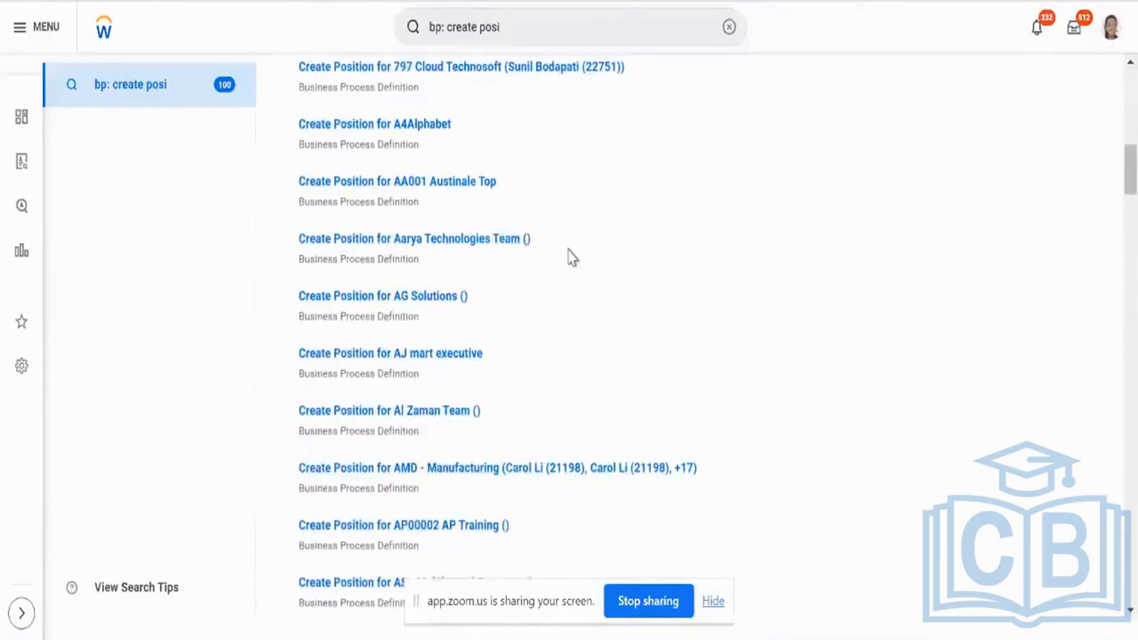
{"action": "scroll", "coordinate": [571, 258], "scroll_direction": "down", "scroll_amount": 4}
{"action": "scroll", "coordinate": [568, 255], "scroll_direction": "down", "scroll_amount": 12}
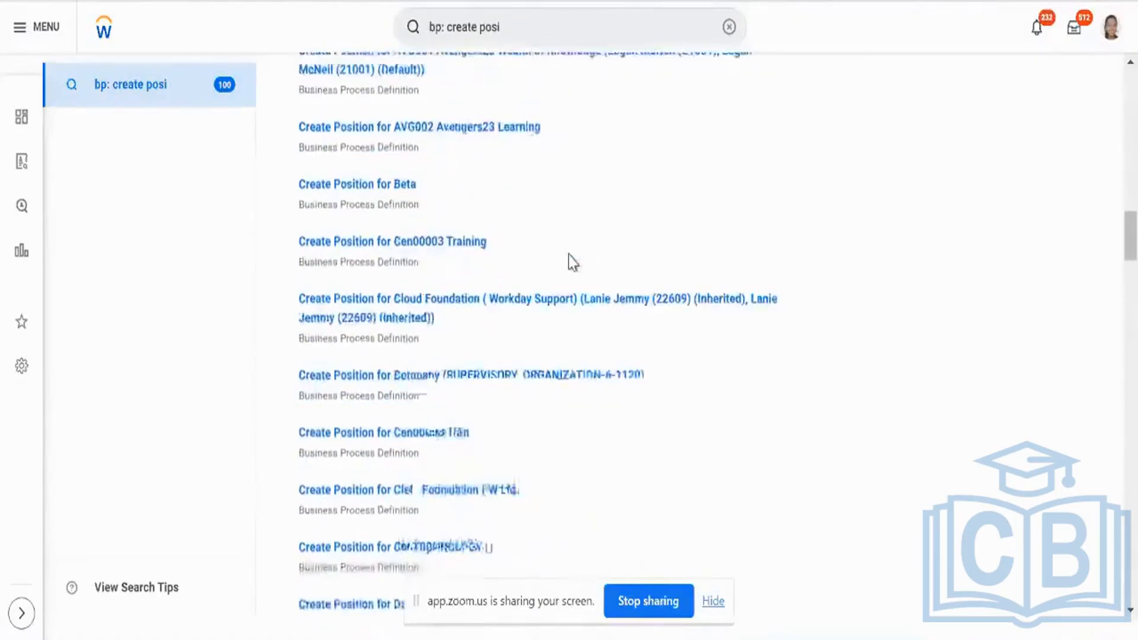
{"action": "scroll", "coordinate": [568, 255], "scroll_direction": "down", "scroll_amount": 6}
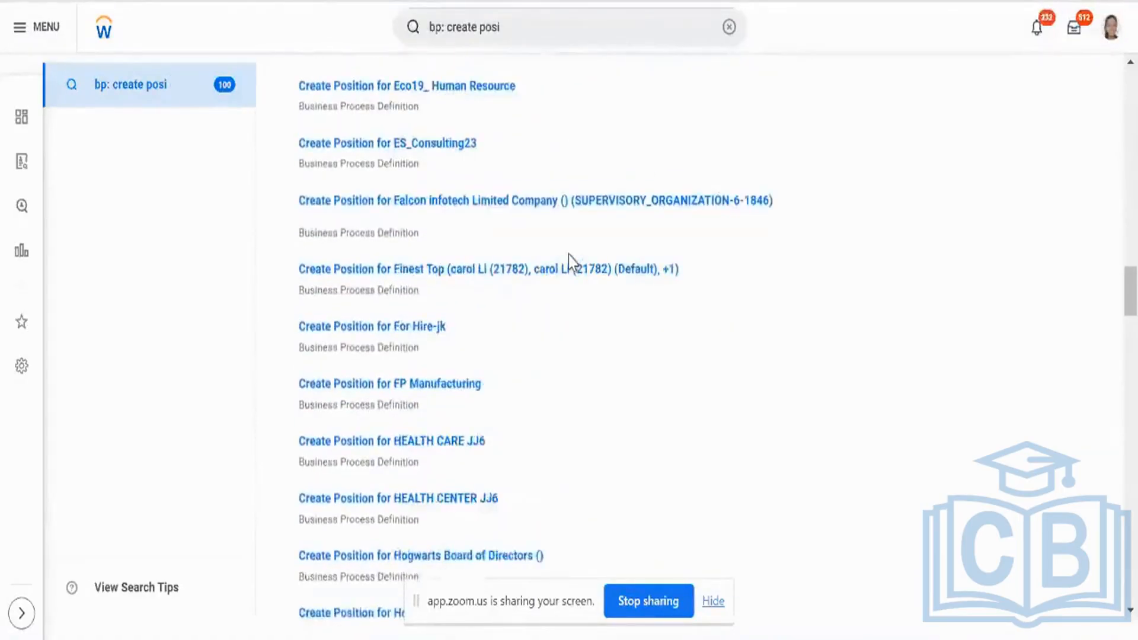
{"action": "scroll", "coordinate": [463, 303], "scroll_direction": "up", "scroll_amount": 20}
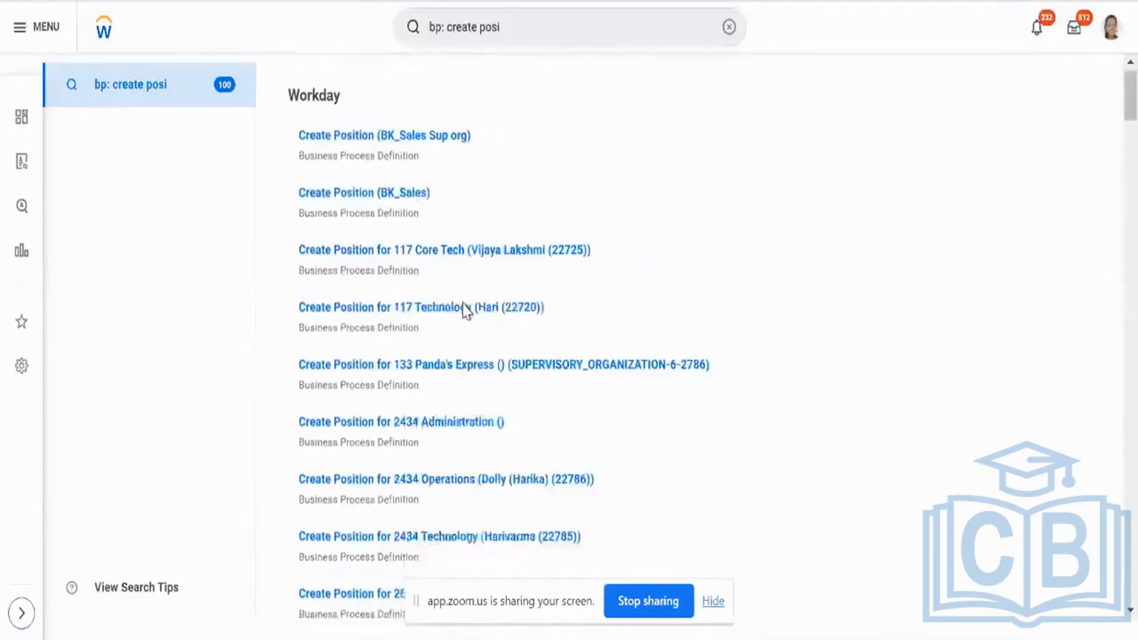
{"action": "left_click", "coordinate": [405, 200]}
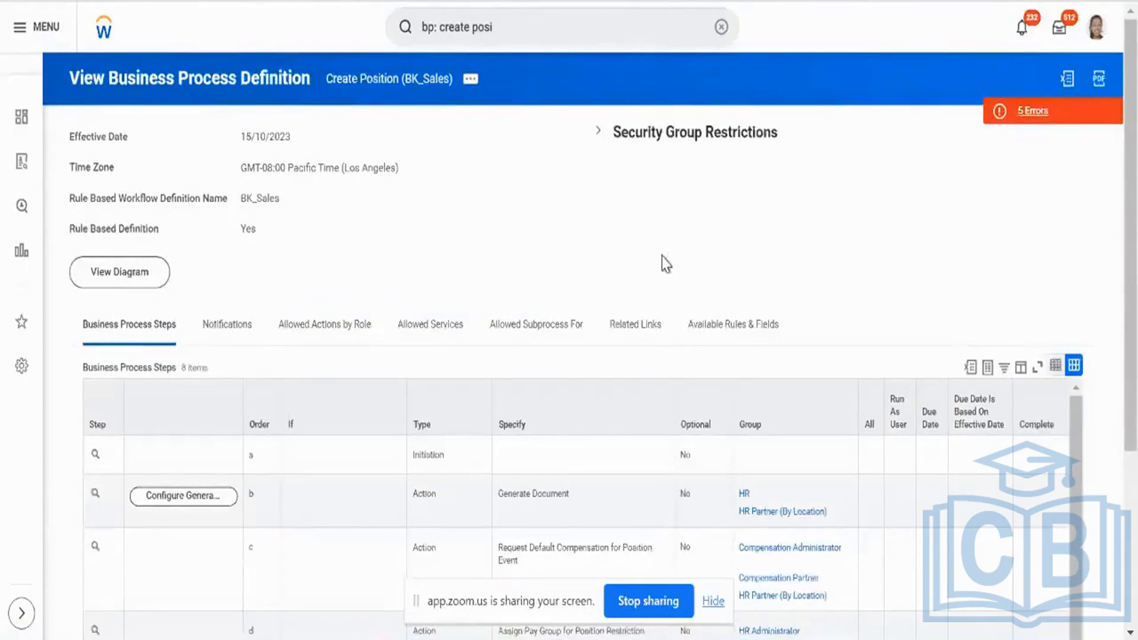
Review the general details and business process steps of the Create Position (BK_Sales) definition
{"action": "right_click", "coordinate": [662, 261]}
{"action": "scroll", "coordinate": [486, 89], "scroll_direction": "down", "scroll_amount": 2}
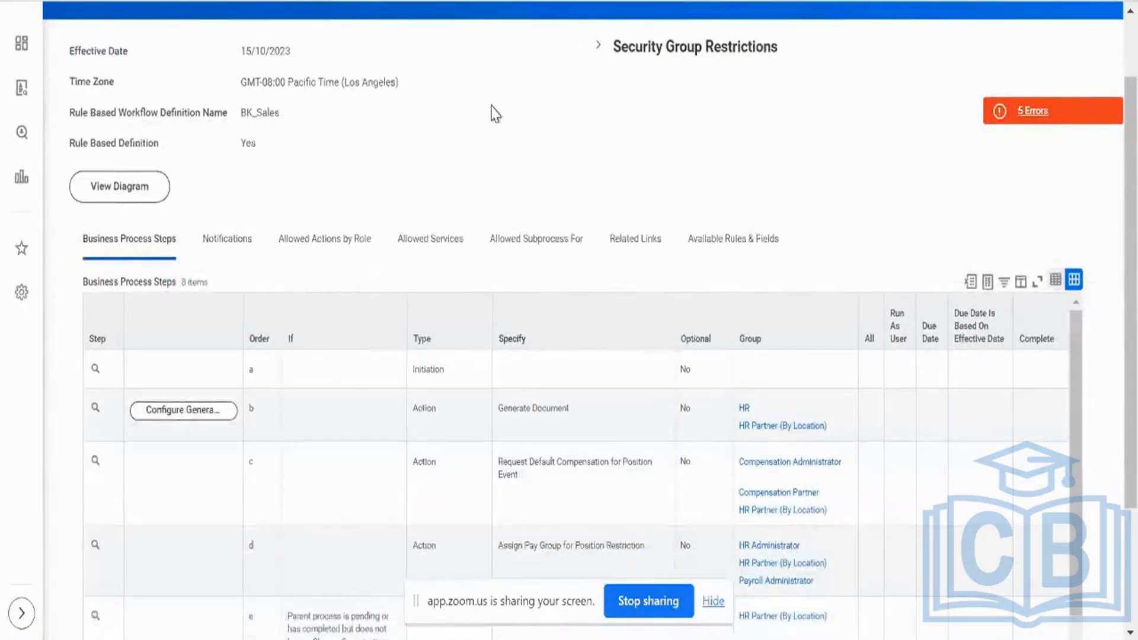
{"action": "scroll", "coordinate": [494, 112], "scroll_direction": "down", "scroll_amount": 4}
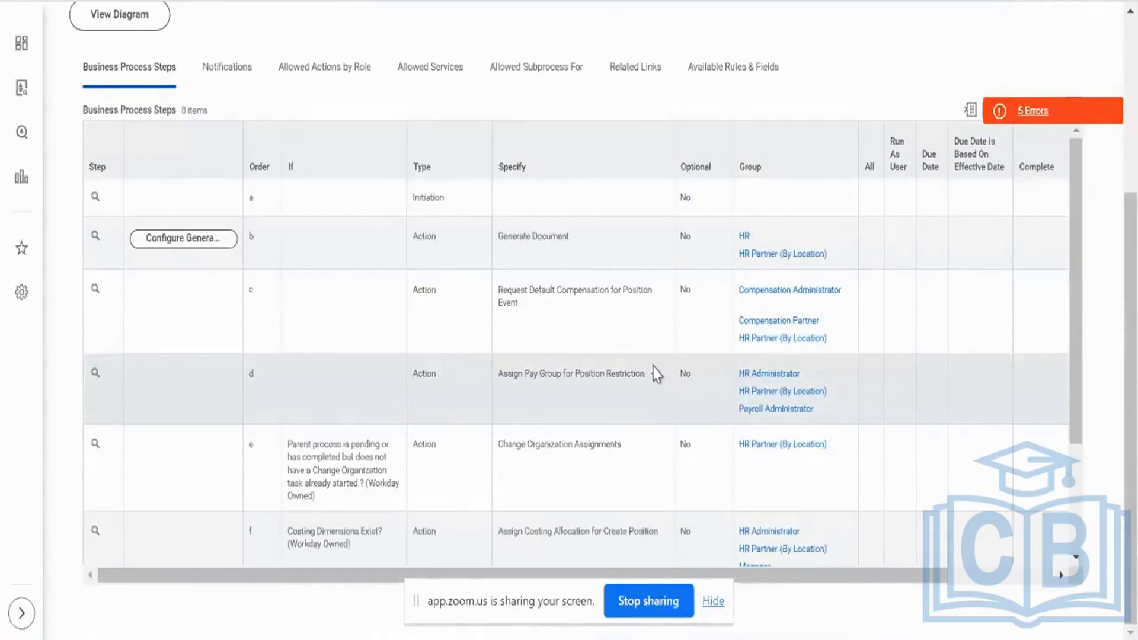
{"action": "scroll", "coordinate": [657, 374], "scroll_direction": "up", "scroll_amount": 5}
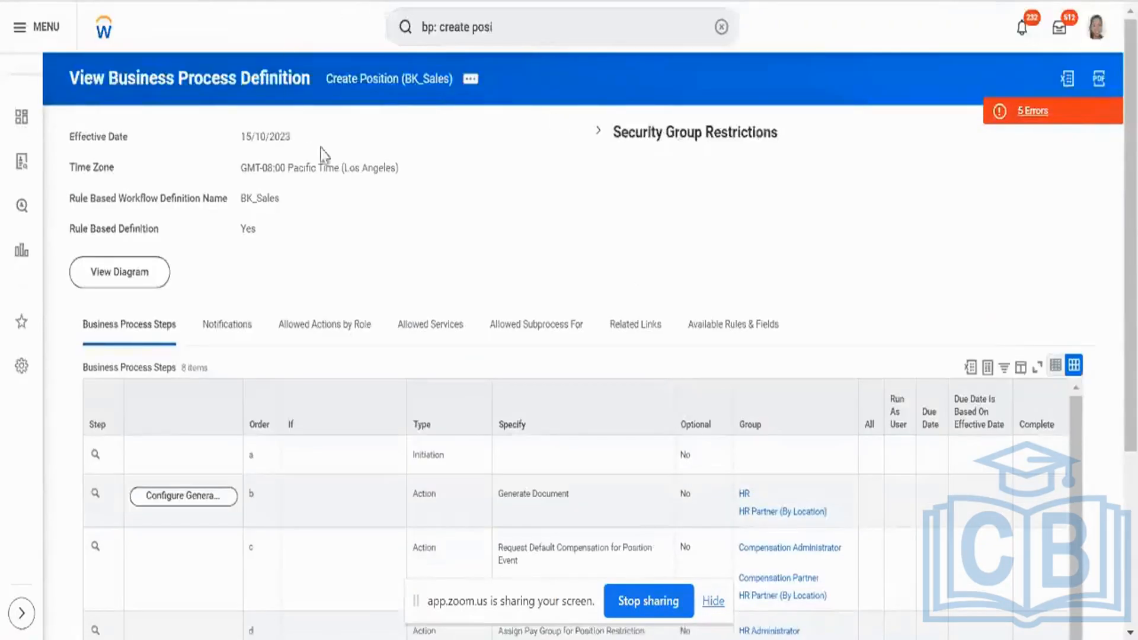
Revisit the Create Position form in its browser tab and return to the BK_Sales business process definition
{"action": "left_click", "coordinate": [403, 1]}
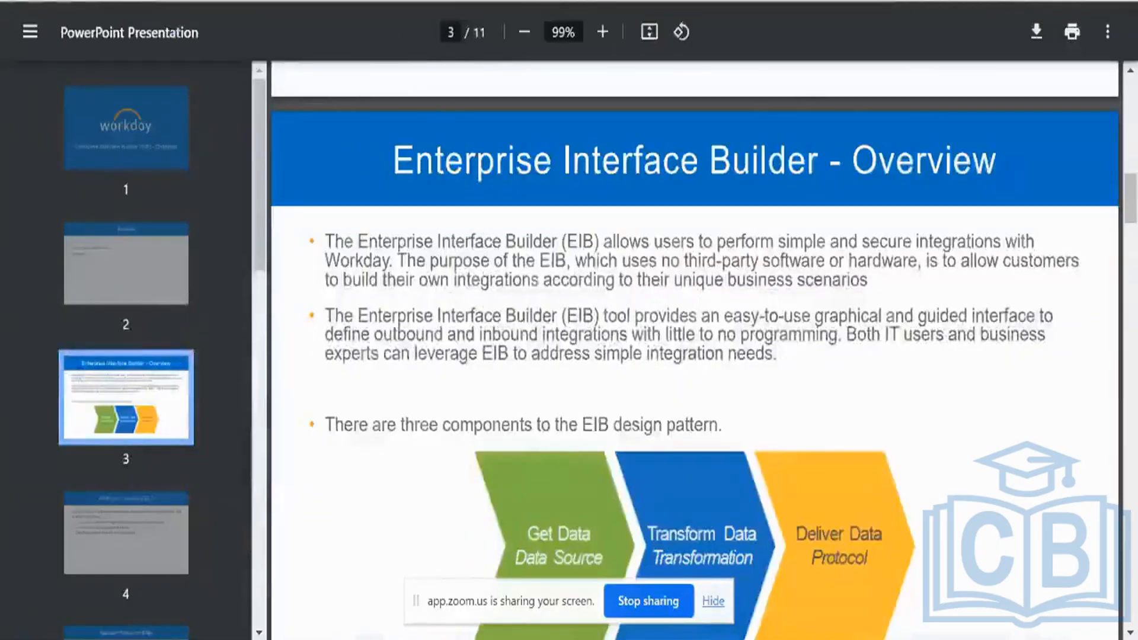
{"action": "left_click", "coordinate": [403, 1]}
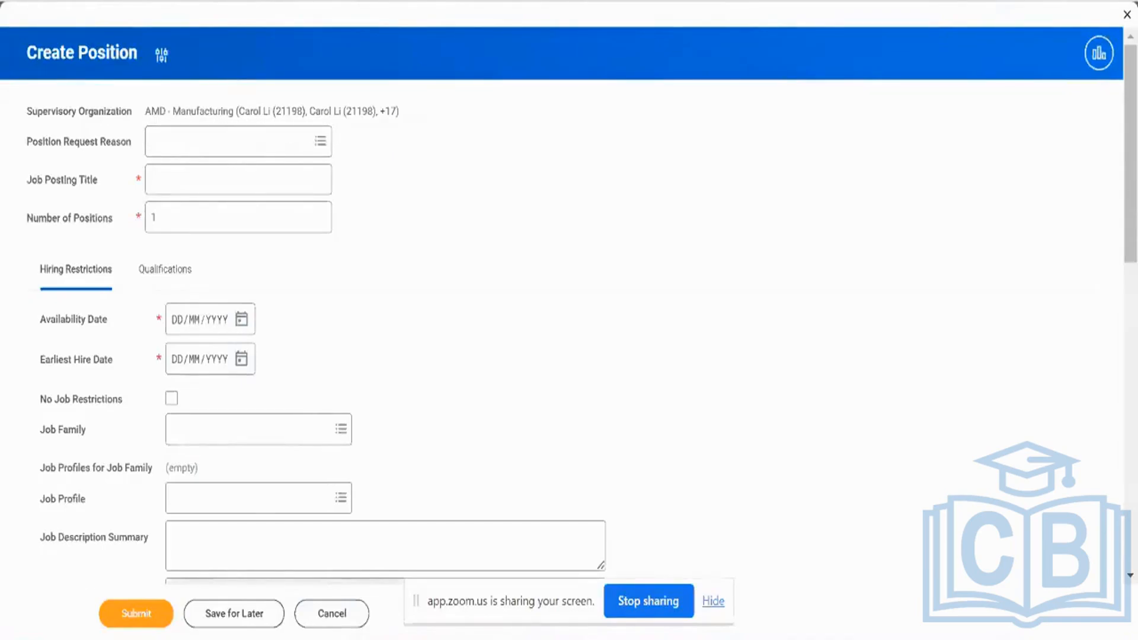
{"action": "key", "text": "ctrl+Tab"}
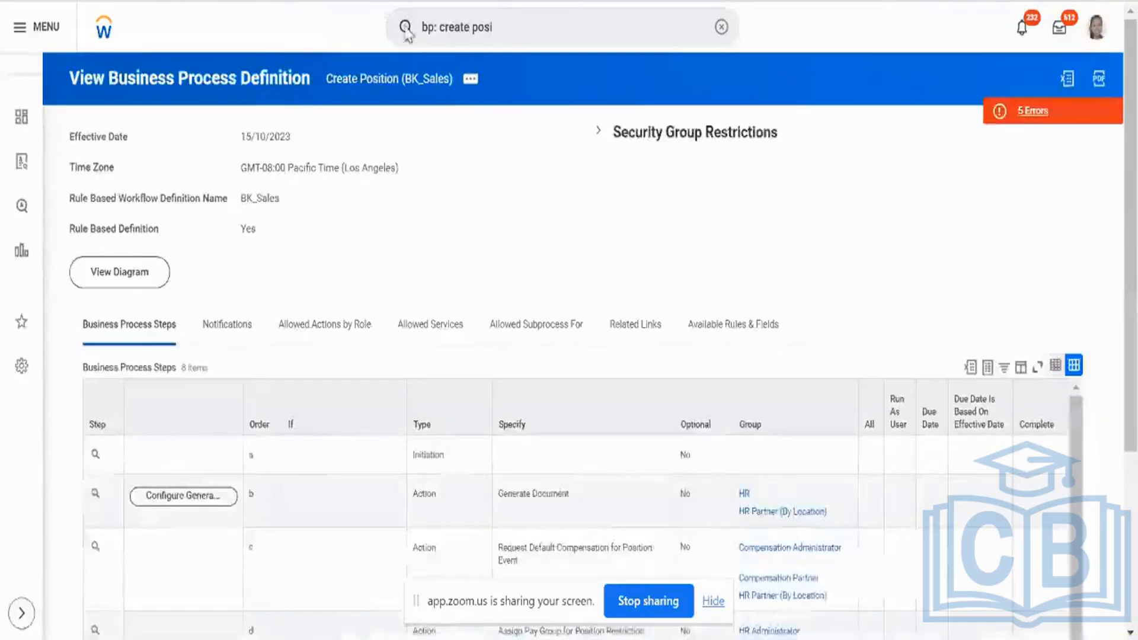
Examine the Business Process Steps table and highlight the Initiation type of step a
{"action": "scroll", "coordinate": [540, 173], "scroll_direction": "down", "scroll_amount": 4}
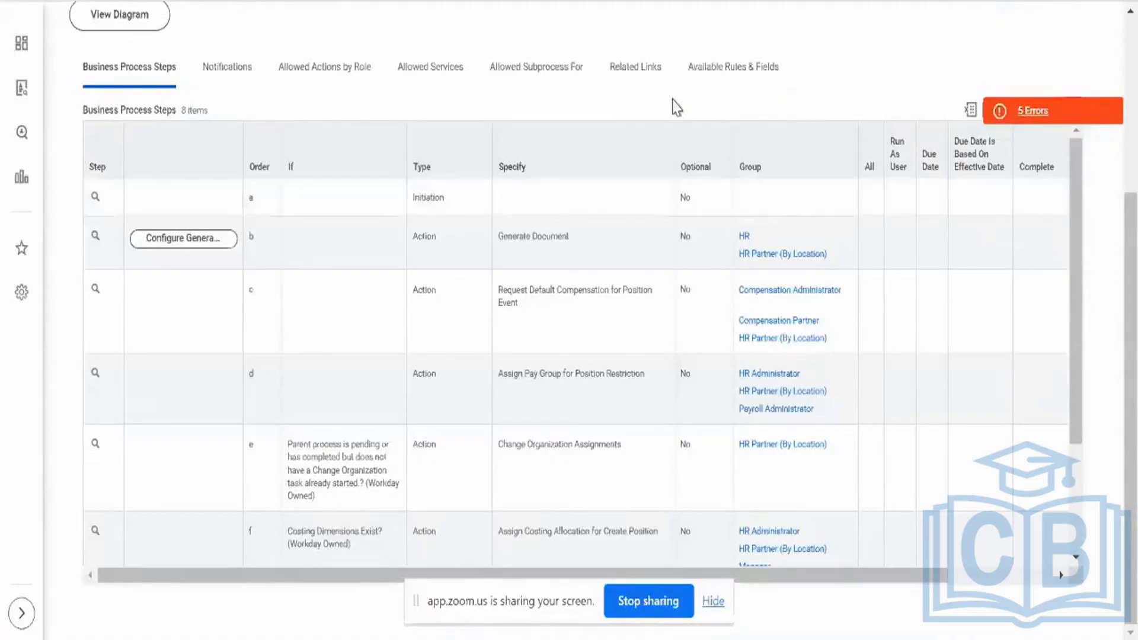
{"action": "scroll", "coordinate": [677, 107], "scroll_direction": "up", "scroll_amount": 5}
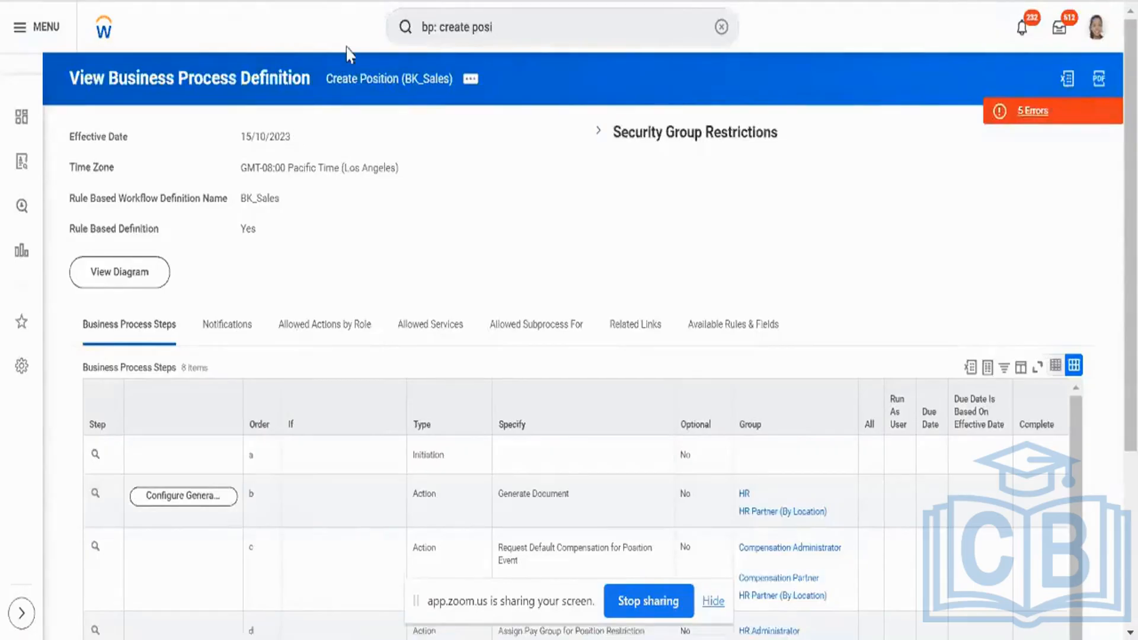
{"action": "scroll", "coordinate": [627, 296], "scroll_direction": "down", "scroll_amount": 2}
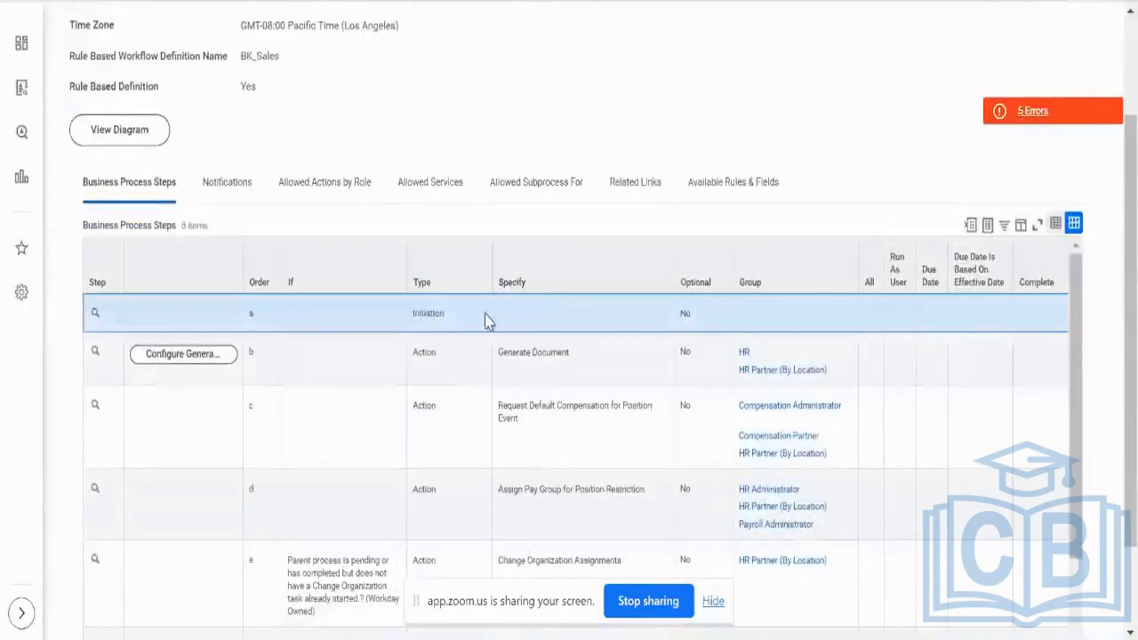
{"action": "double_click", "coordinate": [417, 312]}
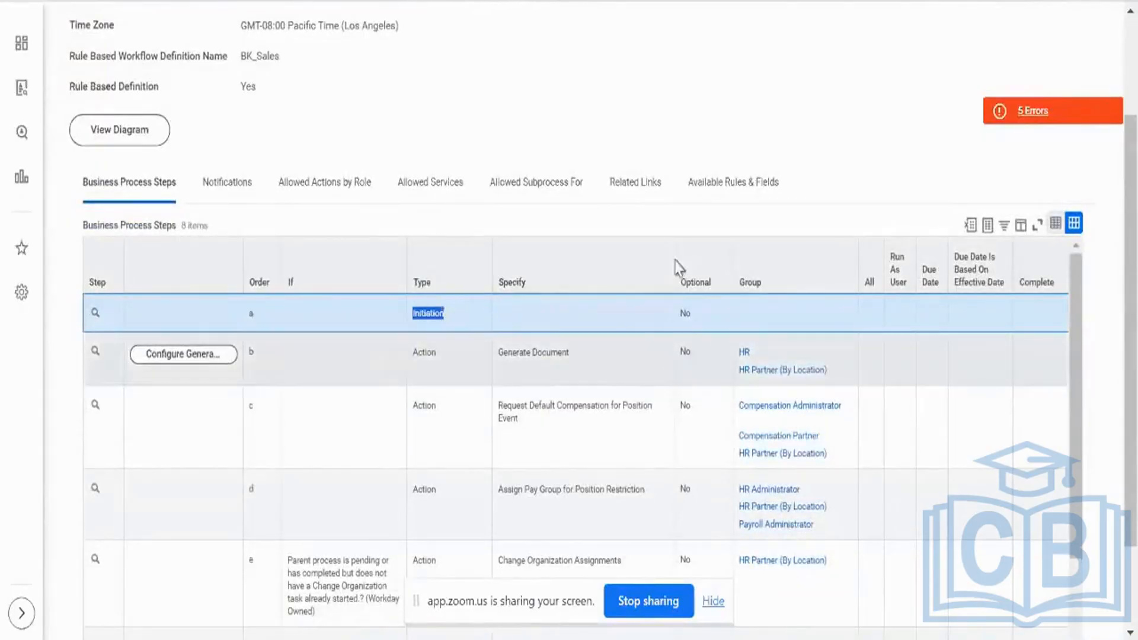
{"action": "scroll", "coordinate": [681, 264], "scroll_direction": "down", "scroll_amount": 2}
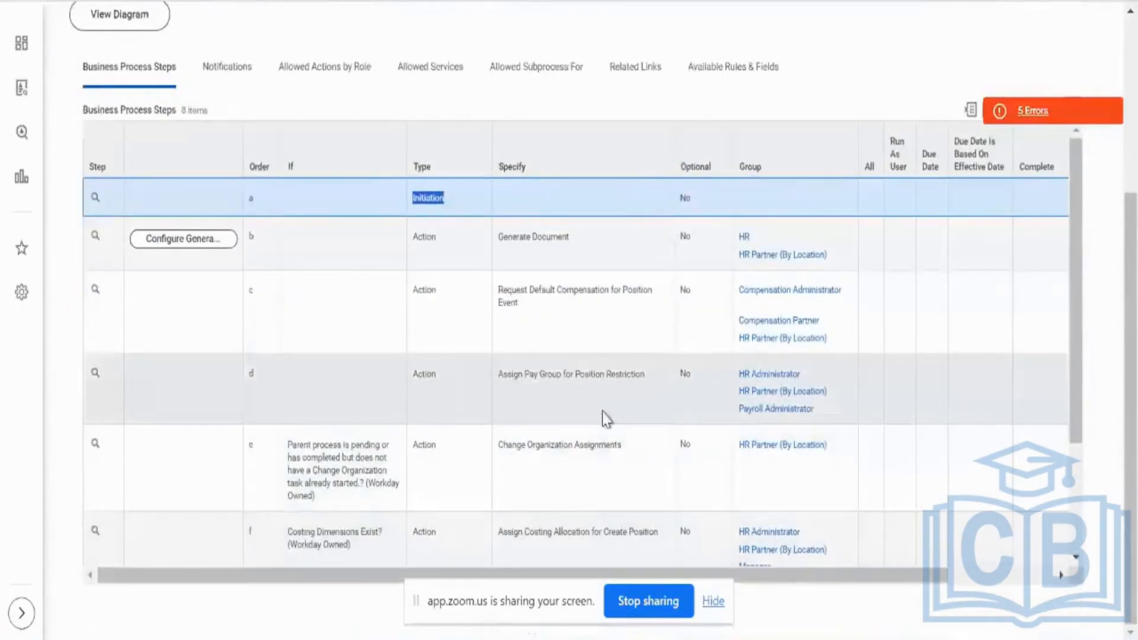
Examine the action steps in the table, highlighting Change Organization Assignments and selecting the Review Position Request row
{"action": "left_click", "coordinate": [597, 442]}
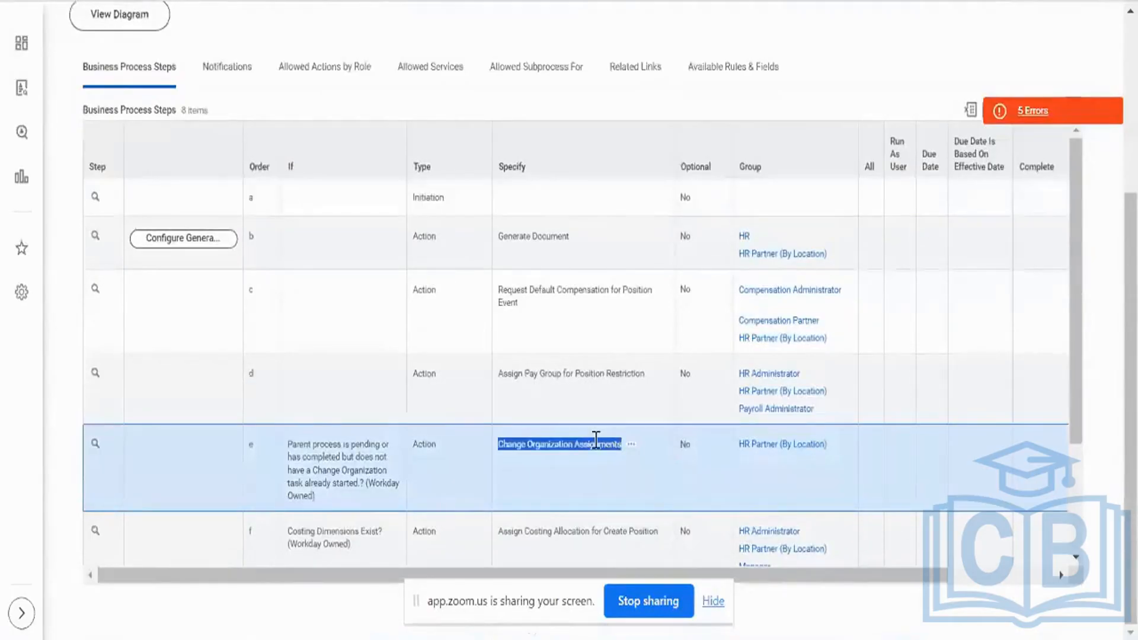
{"action": "scroll", "coordinate": [596, 439], "scroll_direction": "down", "scroll_amount": 2}
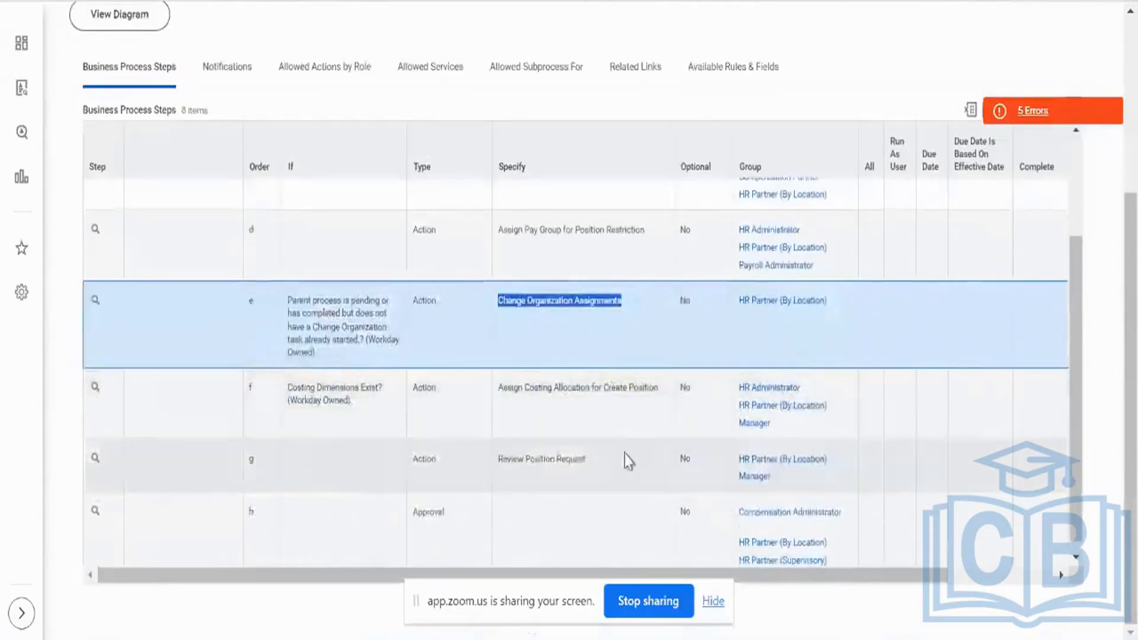
{"action": "left_click", "coordinate": [632, 466]}
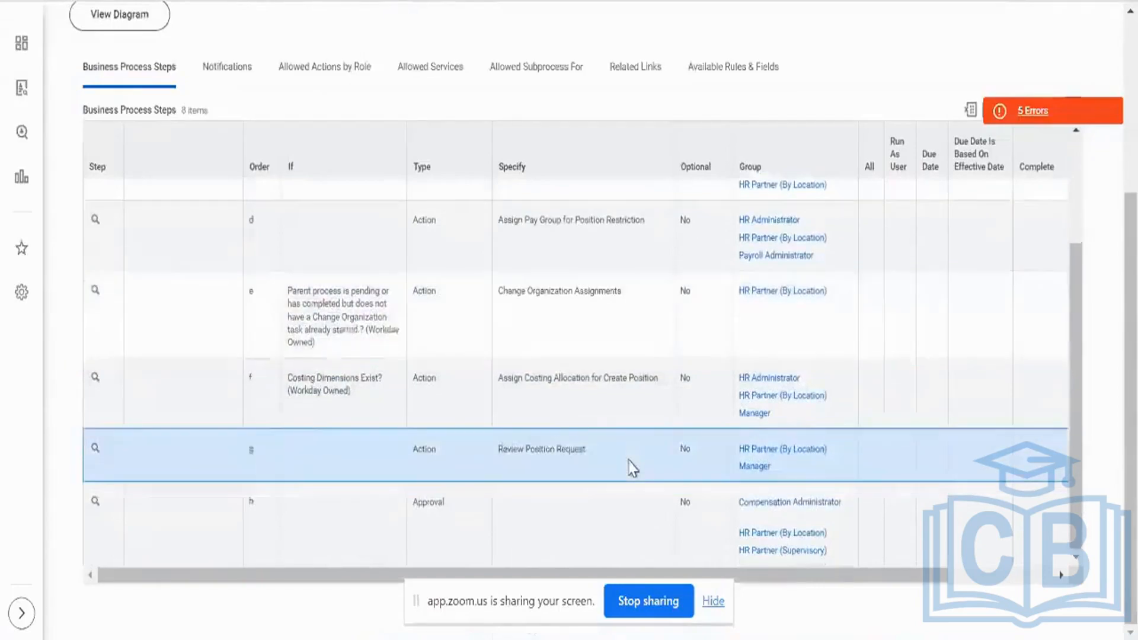
{"action": "scroll", "coordinate": [632, 468], "scroll_direction": "up", "scroll_amount": 2}
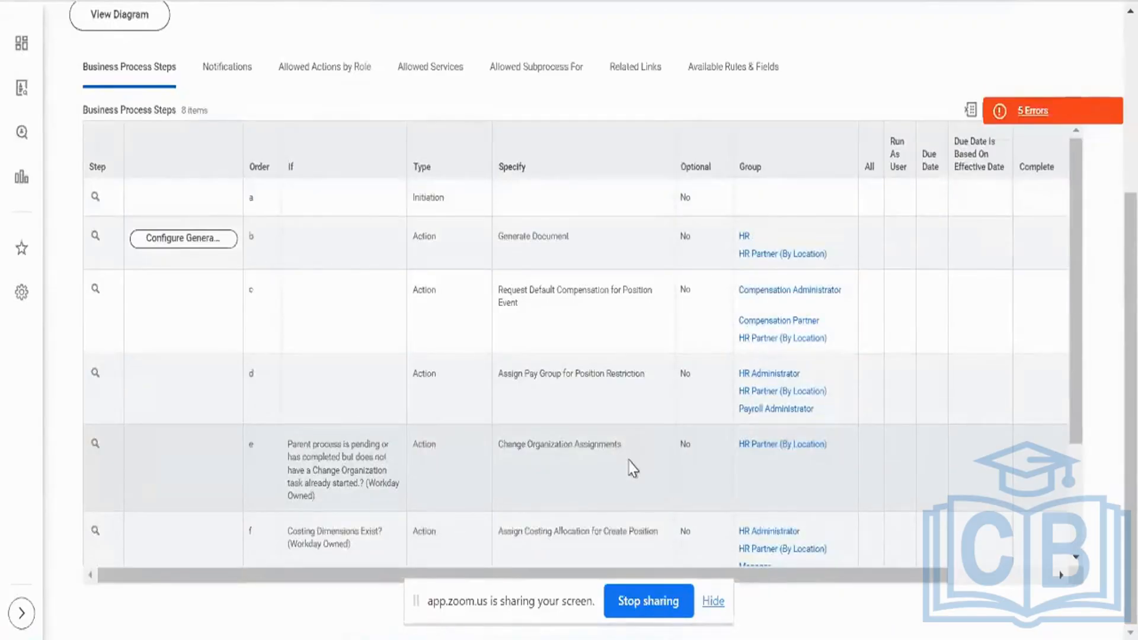
{"action": "triple_click", "coordinate": [598, 449]}
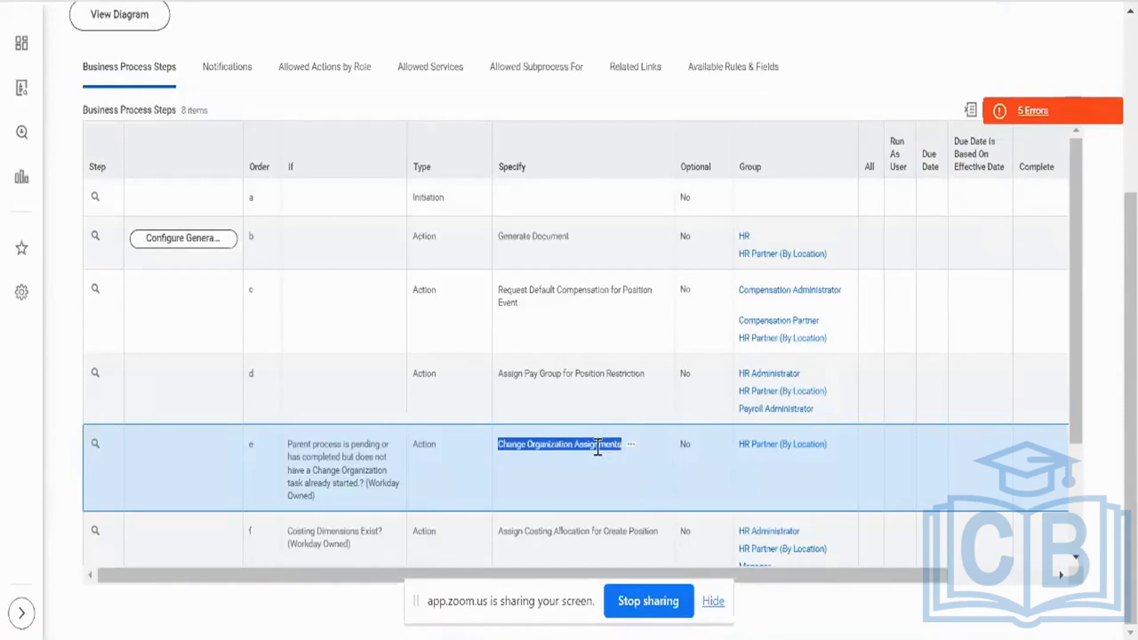
{"action": "scroll", "coordinate": [598, 448], "scroll_direction": "up", "scroll_amount": 4}
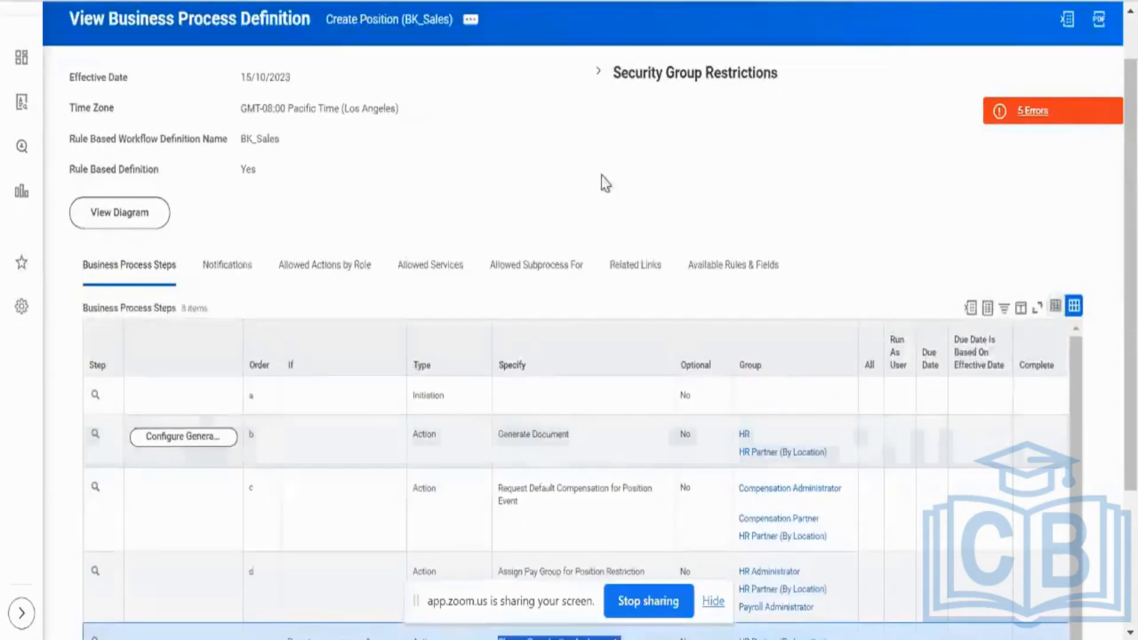
{"action": "scroll", "coordinate": [599, 332], "scroll_direction": "down", "scroll_amount": 3}
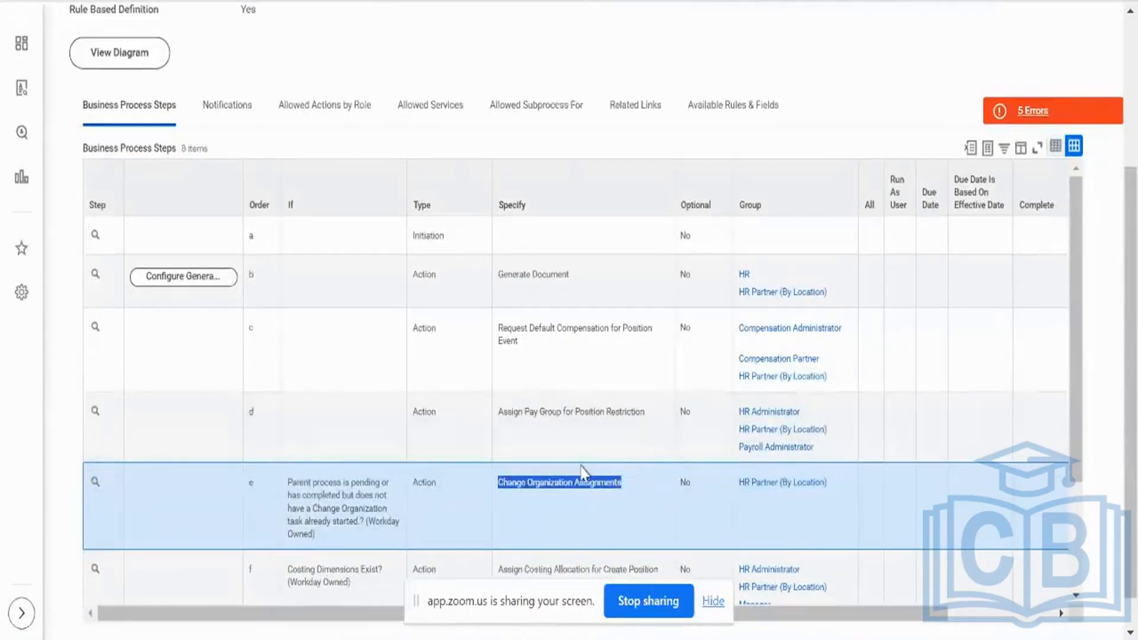
Start Copy or Link Business Process Definition for the Create Position (BK_Sales) definition
{"action": "scroll", "coordinate": [581, 471], "scroll_direction": "up", "scroll_amount": 5}
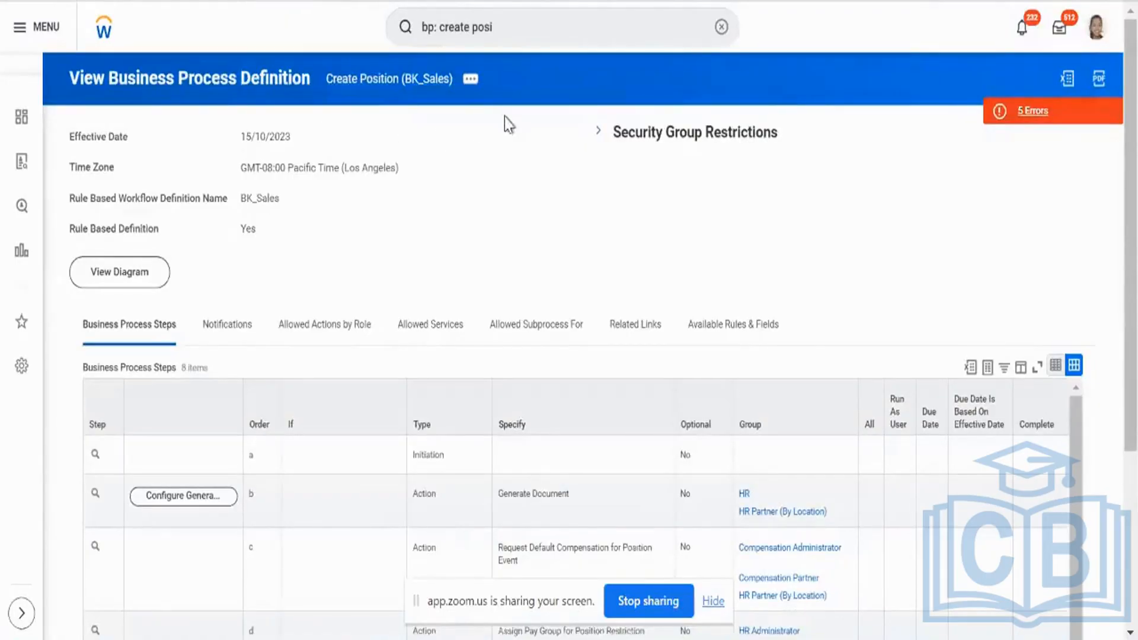
{"action": "key", "text": "alt+Tab"}
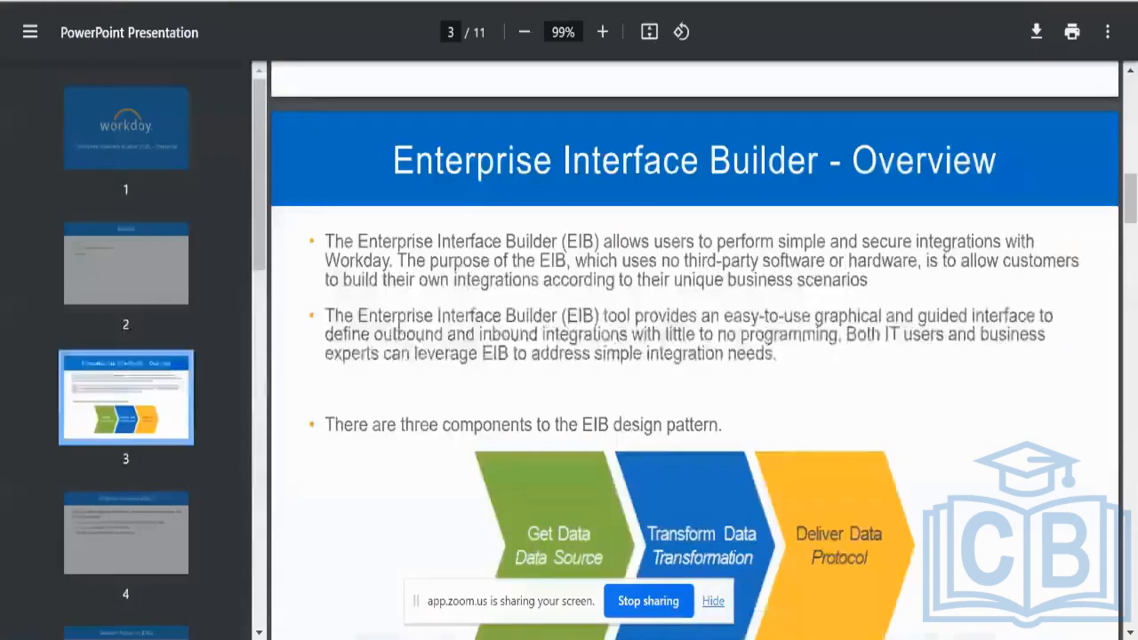
{"action": "key", "text": "alt+Tab"}
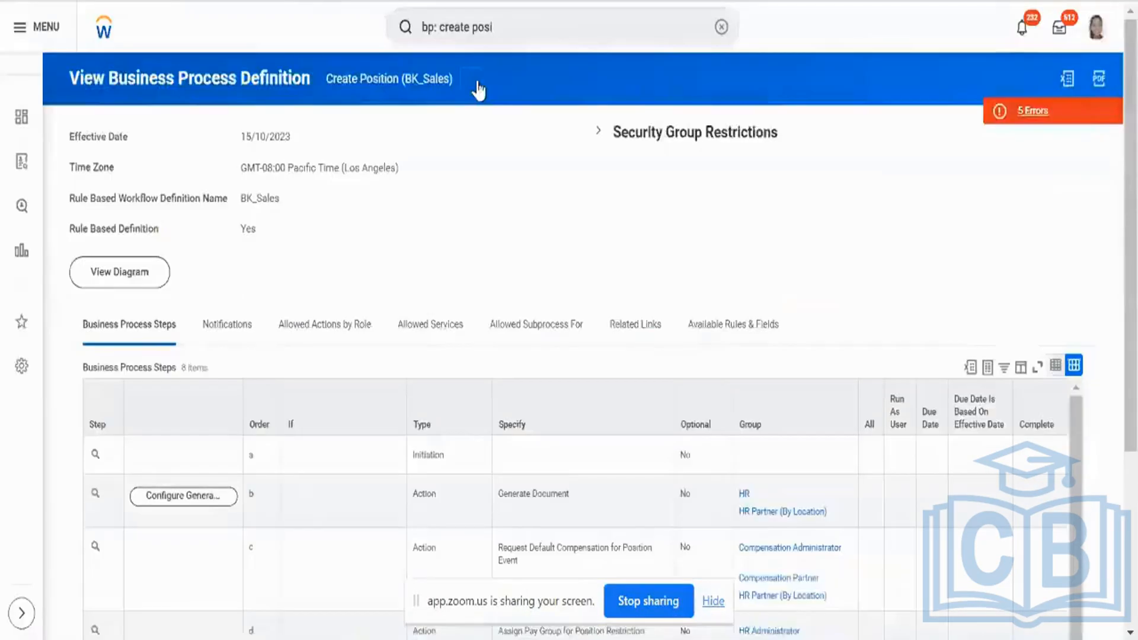
{"action": "left_click", "coordinate": [471, 79]}
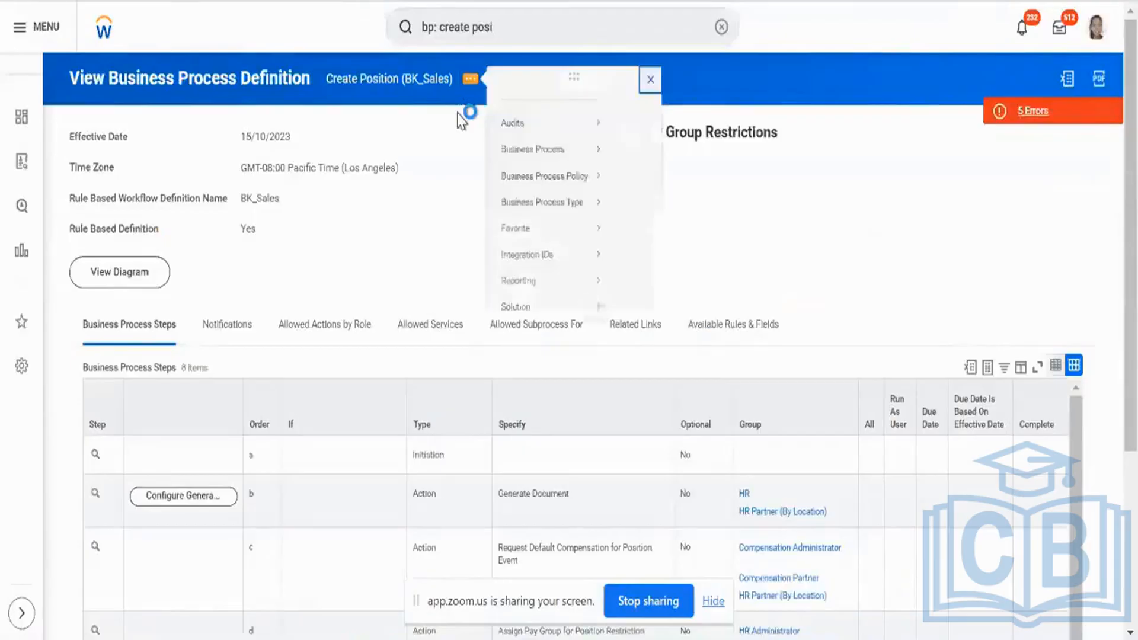
{"action": "mouse_move", "coordinate": [545, 167]}
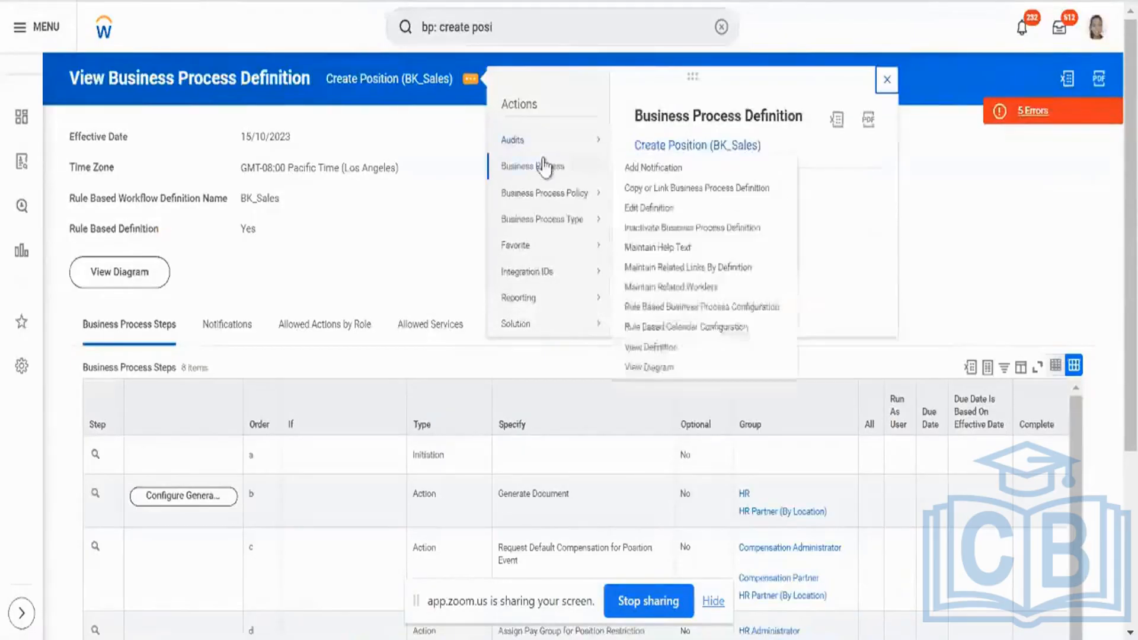
{"action": "left_click", "coordinate": [660, 188]}
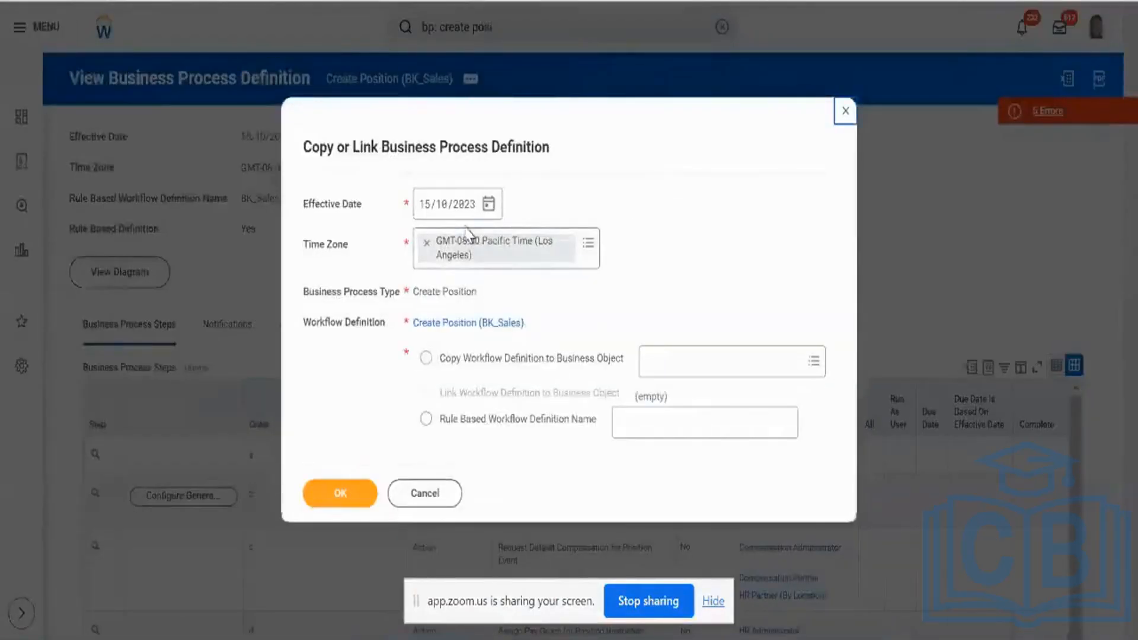
Set the effective date of the business process copy to 01/01/1900
{"action": "left_click", "coordinate": [424, 204]}
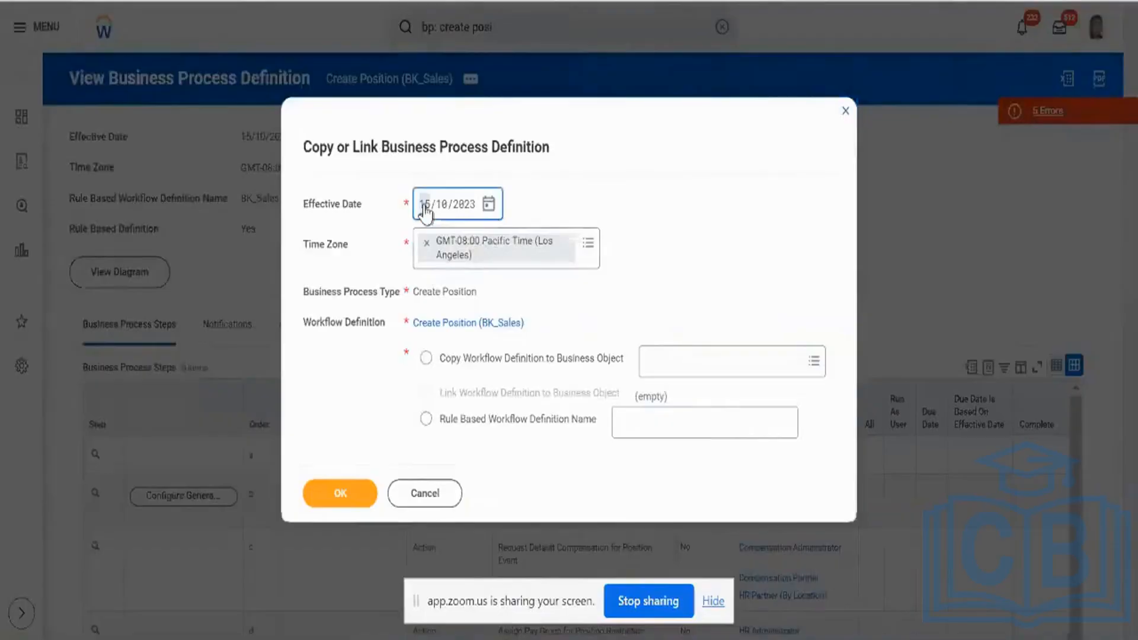
{"action": "type", "text": "01012000"}
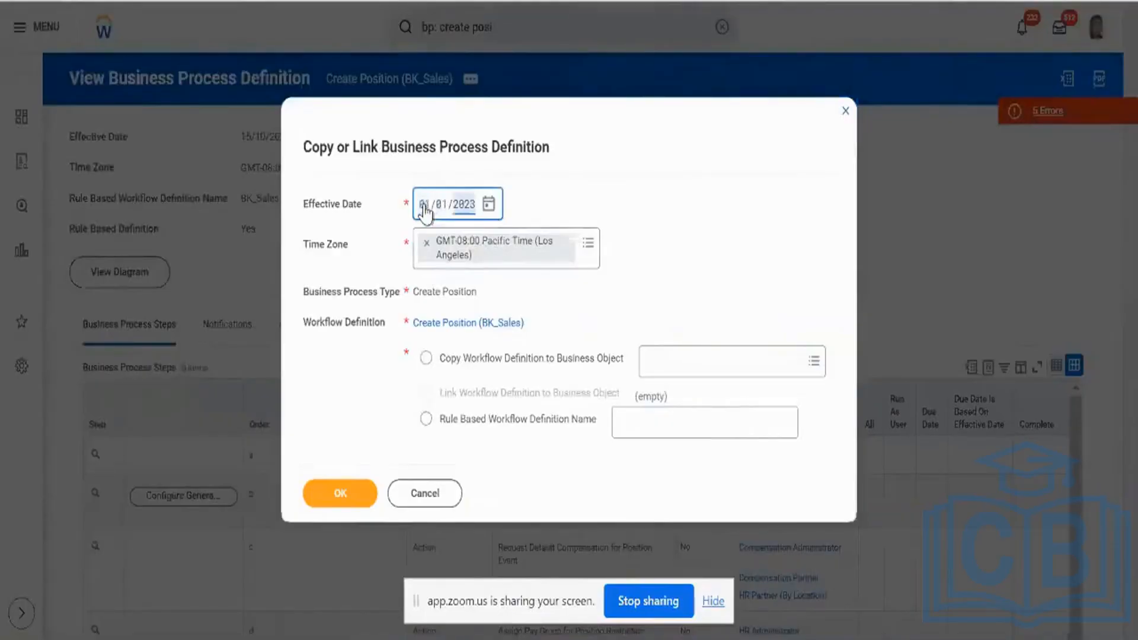
{"action": "type", "text": "1900"}
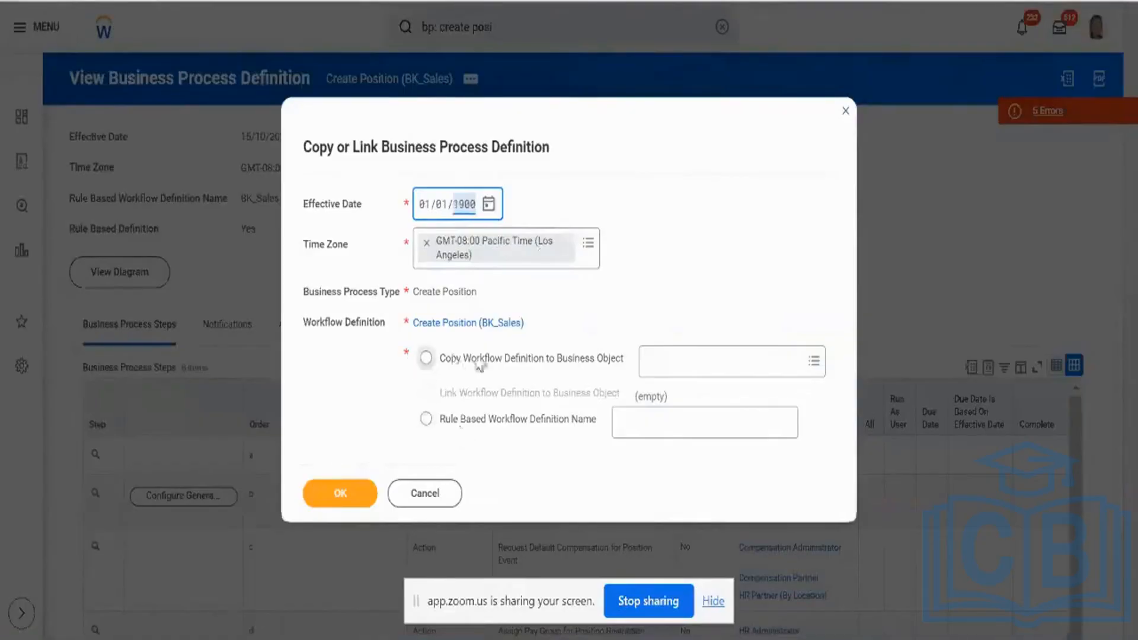
Choose a rule-based workflow definition for the copy, name it Aryan_External_Load, and submit the copy settings
{"action": "left_click", "coordinate": [523, 420]}
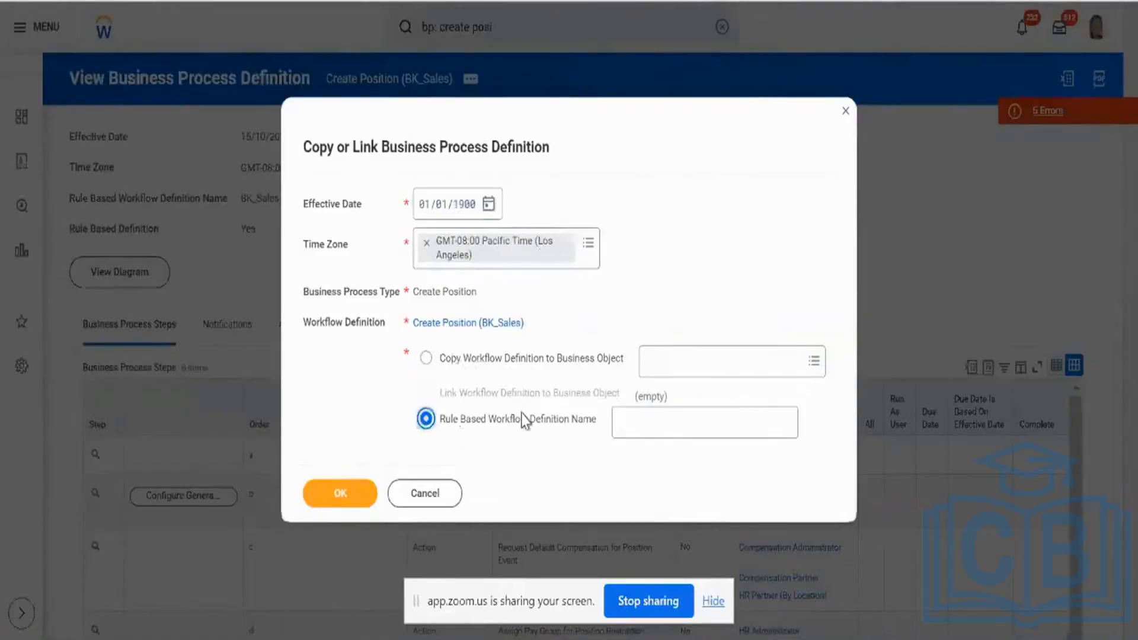
{"action": "left_click", "coordinate": [638, 419]}
{"action": "type", "text": "Ar"}
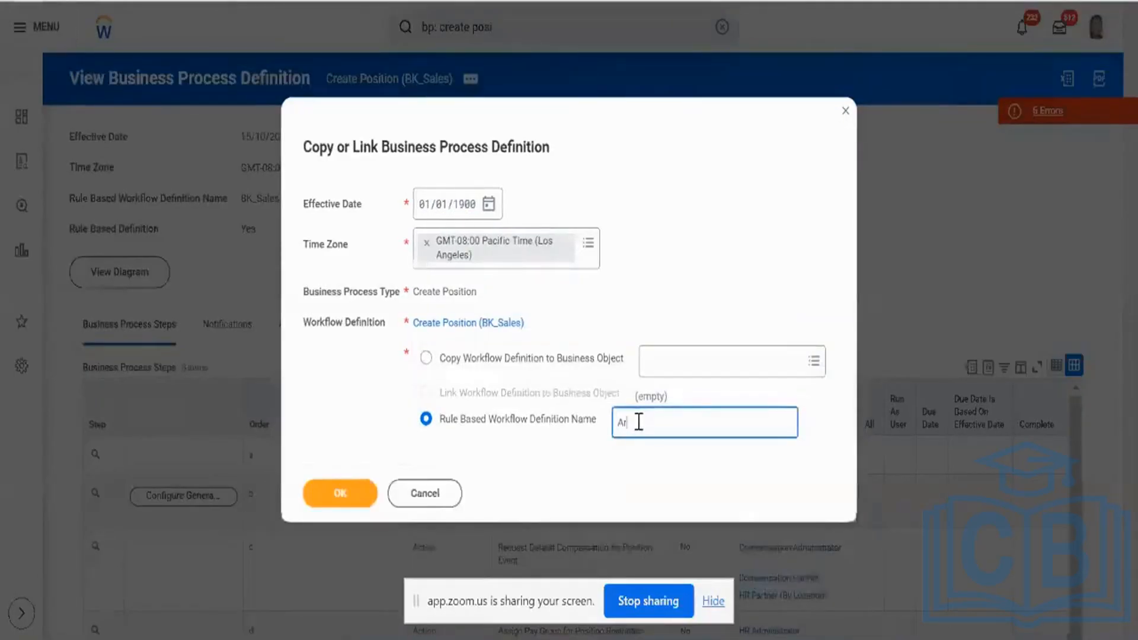
{"action": "type", "text": "yan_External_Load"}
{"action": "left_click", "coordinate": [351, 508]}
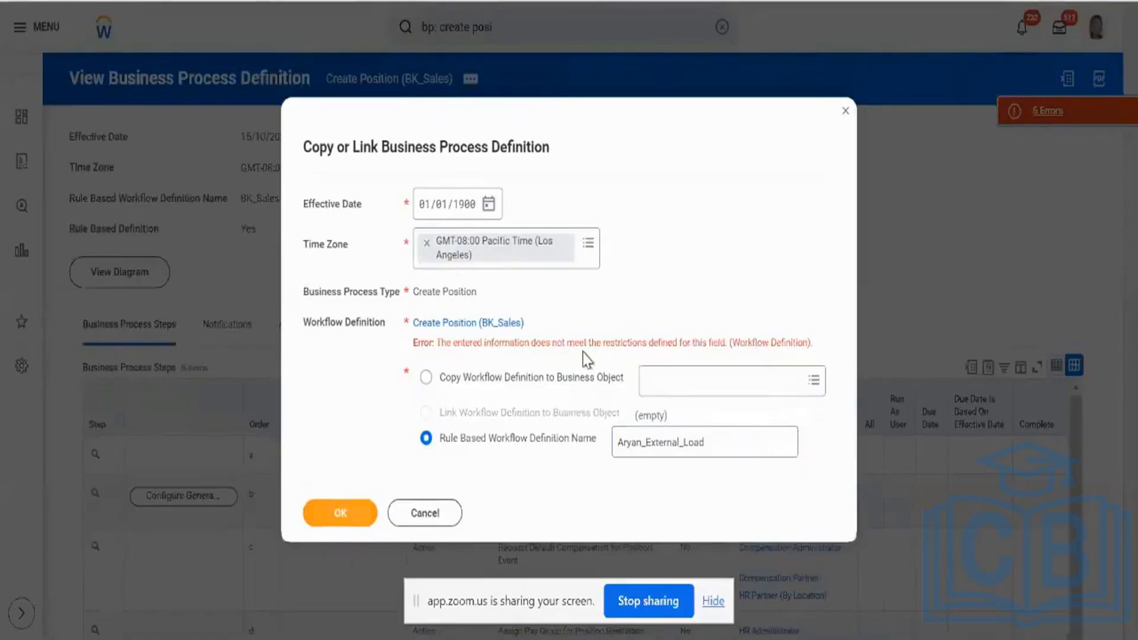
Set the copy's effective date to 10/10/2023 and resubmit the copy settings
{"action": "left_click", "coordinate": [432, 207]}
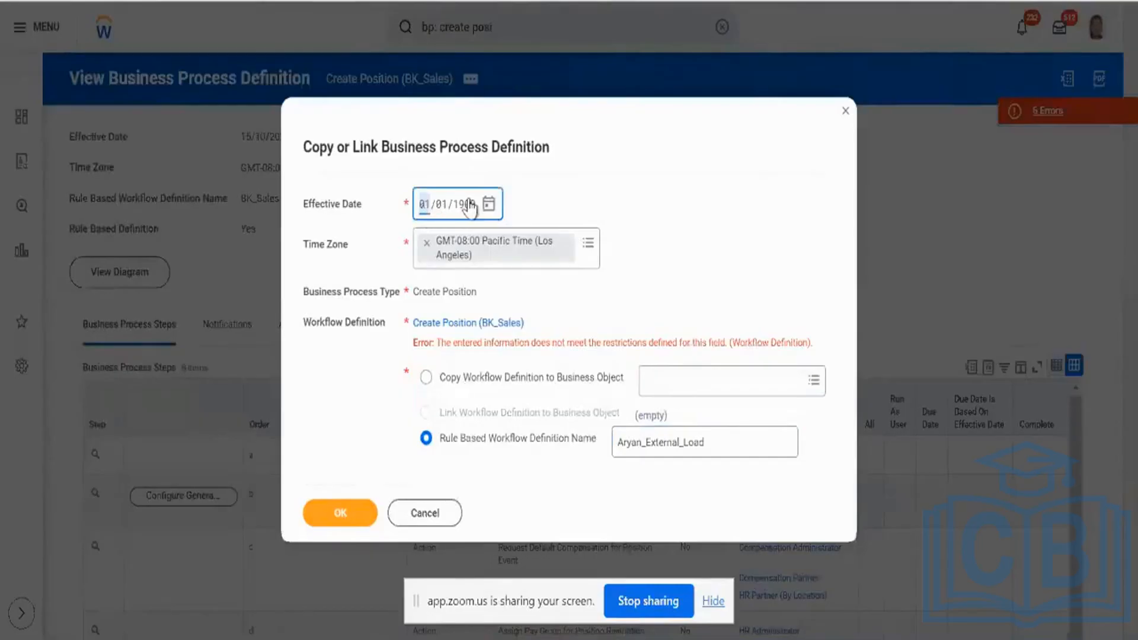
{"action": "type", "text": "10/10/2023"}
{"action": "left_click", "coordinate": [346, 504]}
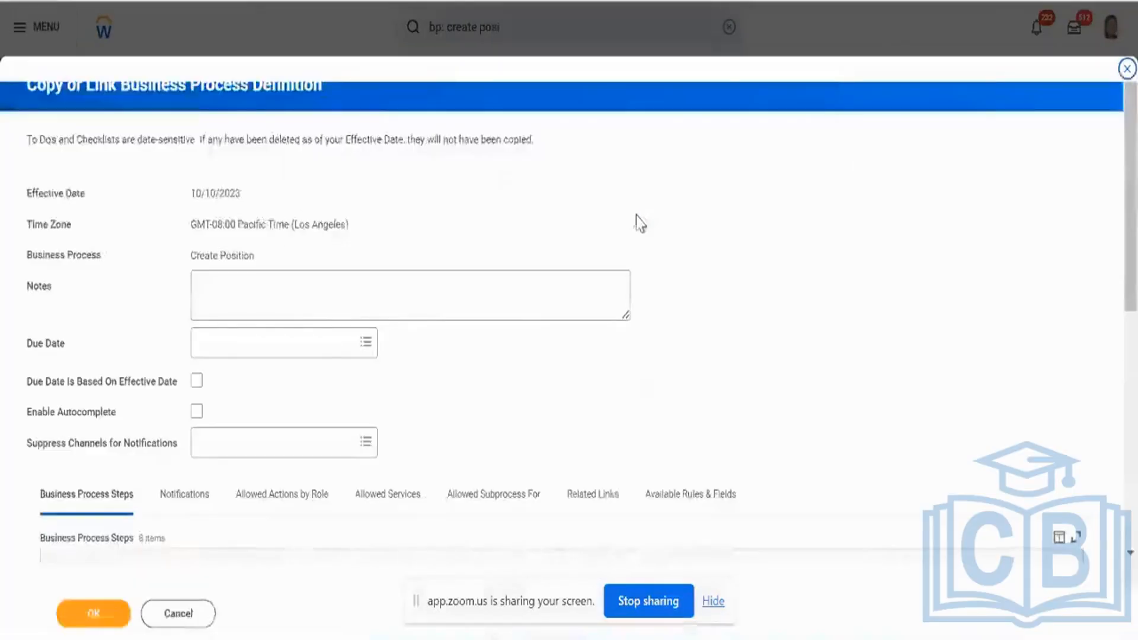
Remove step b, Generate Document, and step c, Request Default Compensation for Position Event, from the copied business process steps
{"action": "scroll", "coordinate": [504, 220], "scroll_direction": "down", "scroll_amount": 1}
{"action": "scroll", "coordinate": [504, 219], "scroll_direction": "down", "scroll_amount": 4}
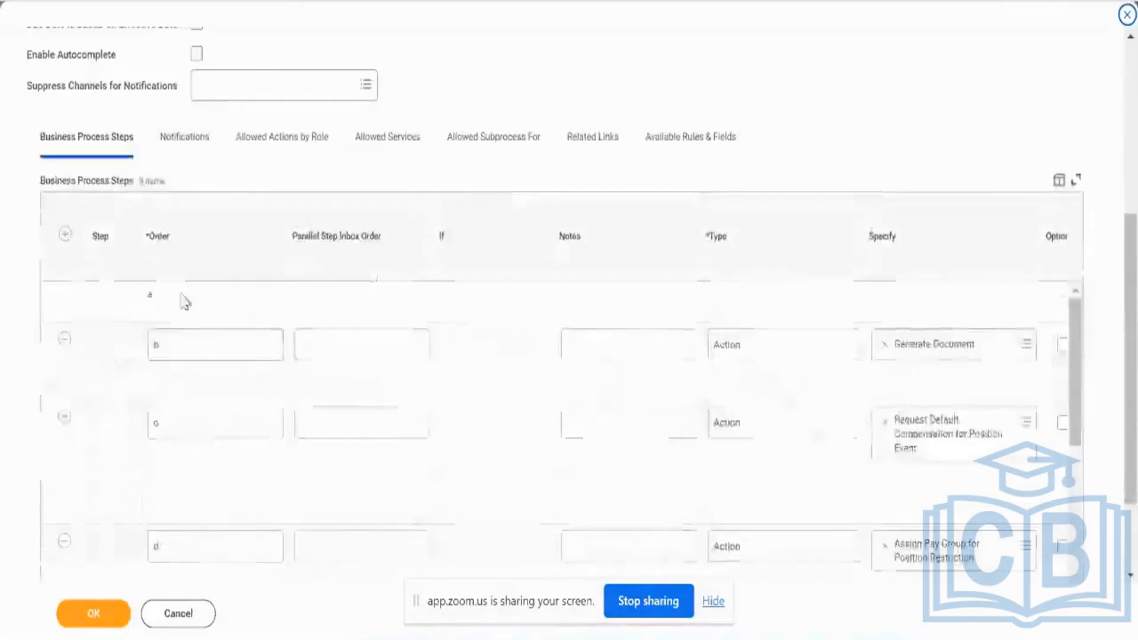
{"action": "left_click", "coordinate": [65, 343]}
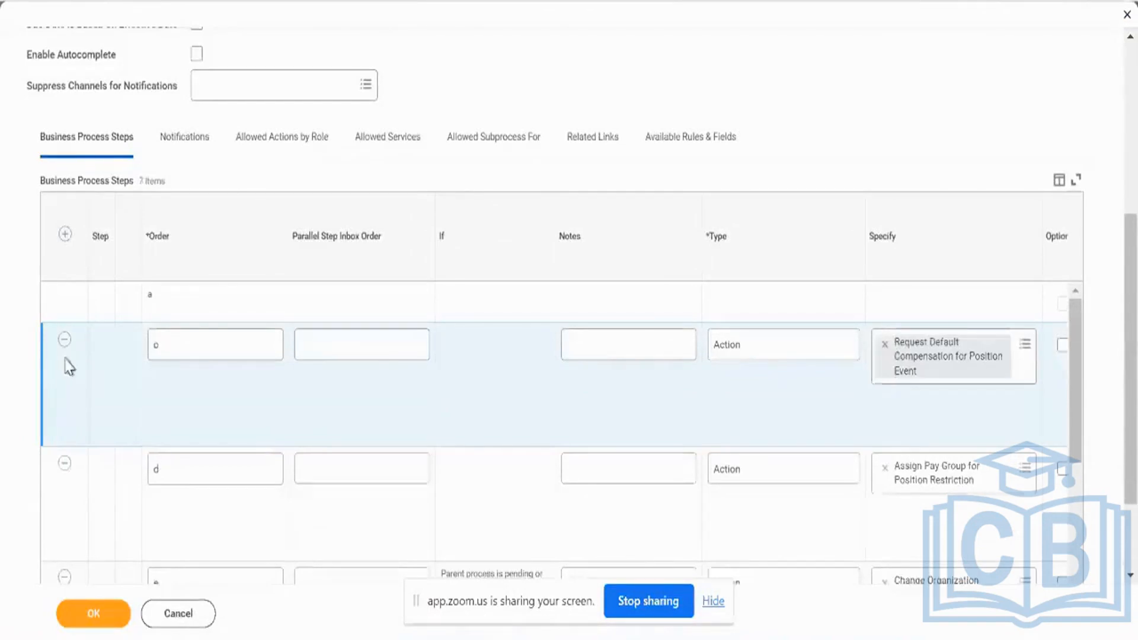
{"action": "left_click", "coordinate": [65, 340]}
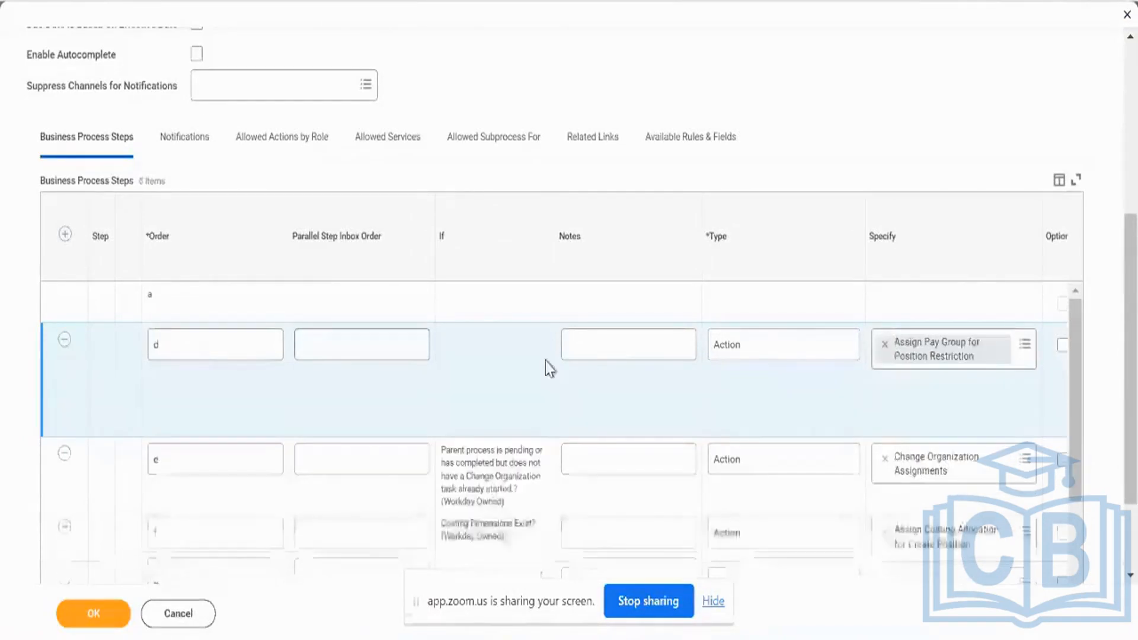
{"action": "scroll", "coordinate": [774, 415], "scroll_direction": "right", "scroll_amount": 6}
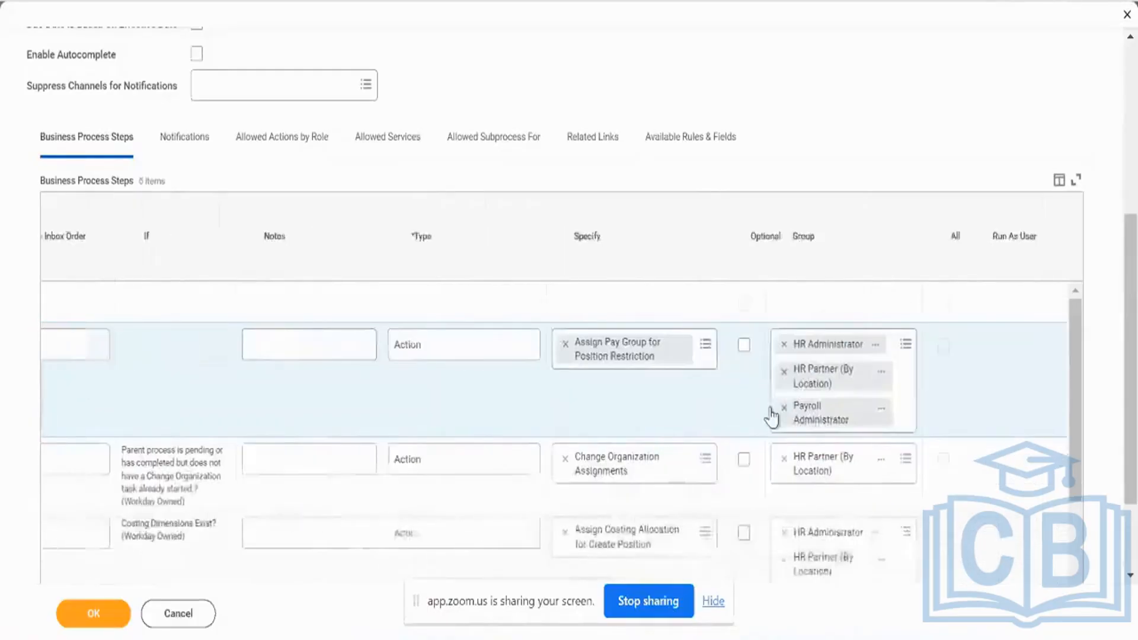
{"action": "scroll", "coordinate": [562, 441], "scroll_direction": "left", "scroll_amount": 6}
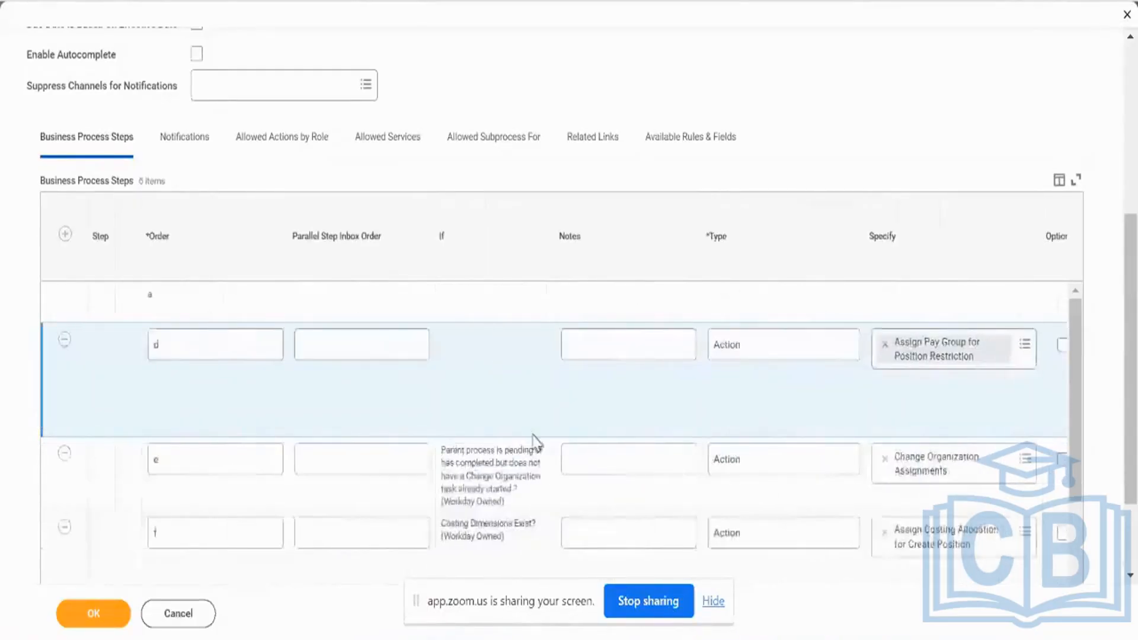
Remove steps d through h from the copied business process, keeping only initiation step a
{"action": "scroll", "coordinate": [427, 433], "scroll_direction": "down", "scroll_amount": 3}
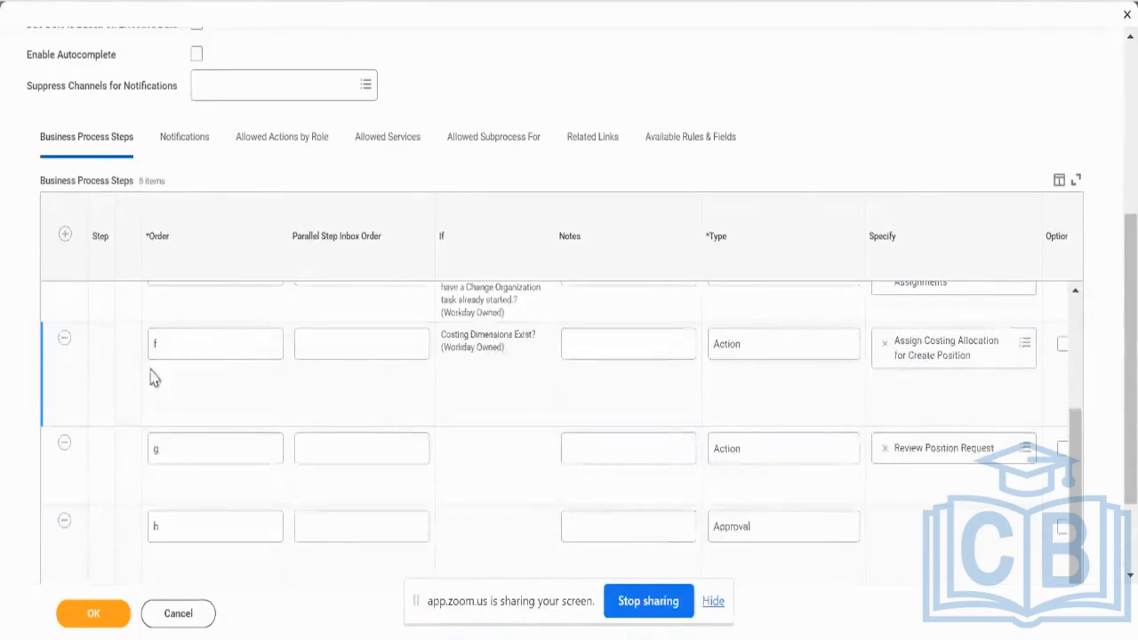
{"action": "left_click", "coordinate": [77, 404]}
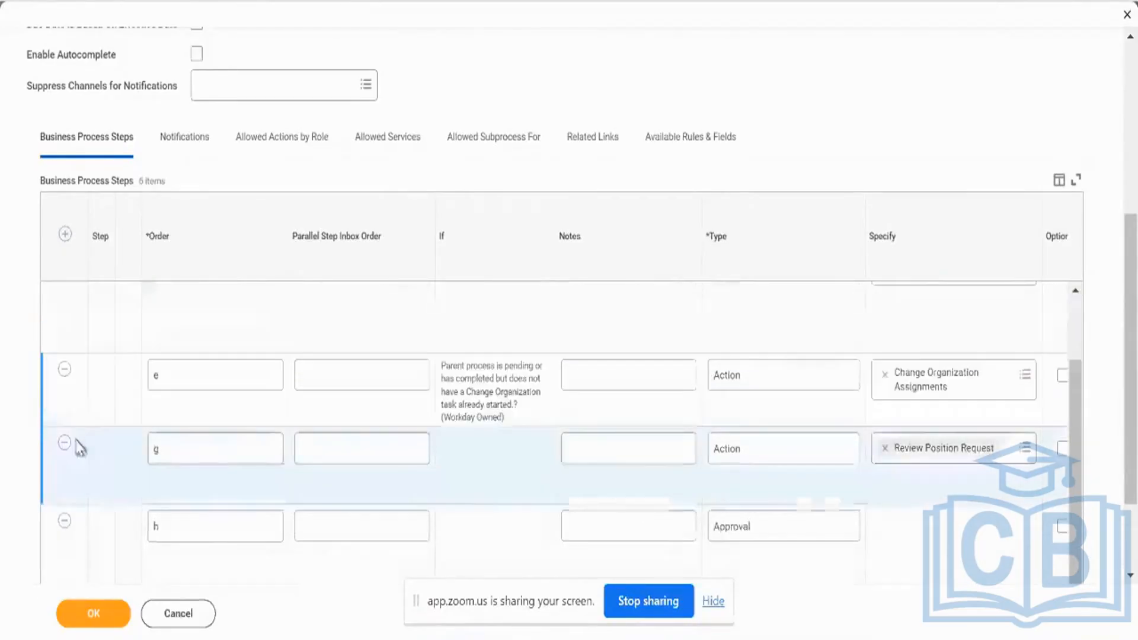
{"action": "left_click", "coordinate": [64, 441]}
{"action": "scroll", "coordinate": [64, 441], "scroll_direction": "down", "scroll_amount": 2}
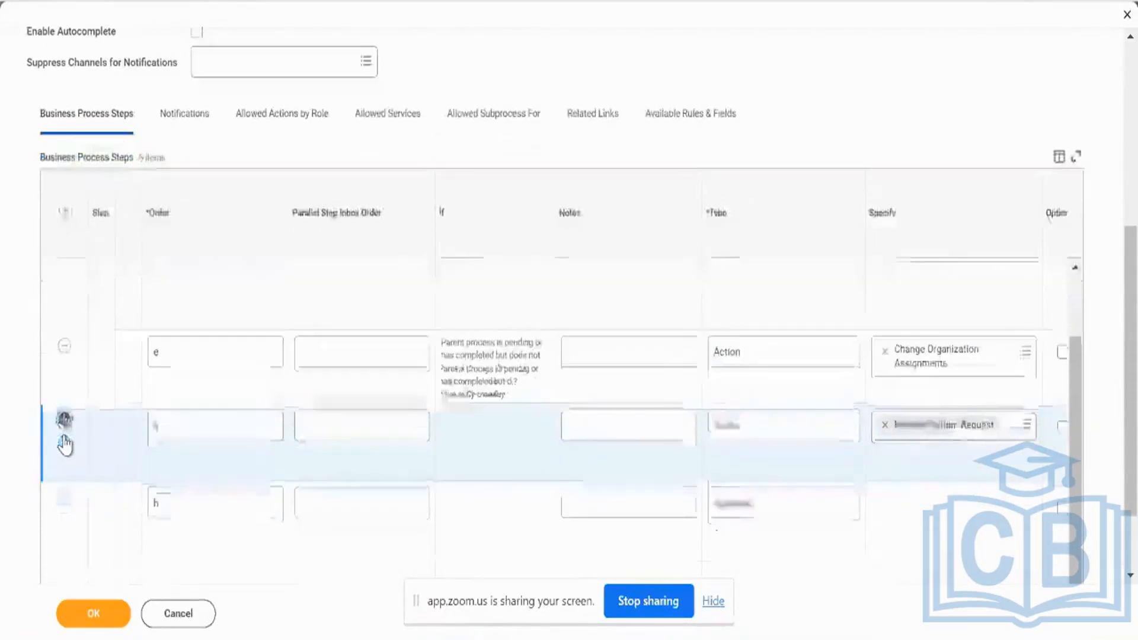
{"action": "left_click", "coordinate": [64, 401]}
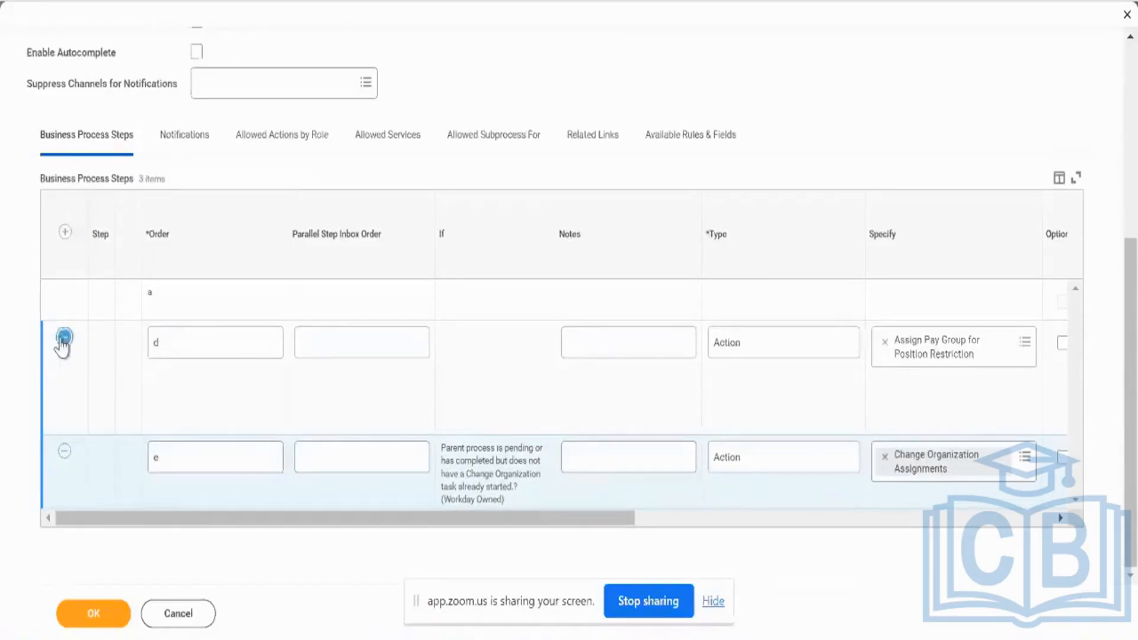
{"action": "left_click", "coordinate": [64, 339]}
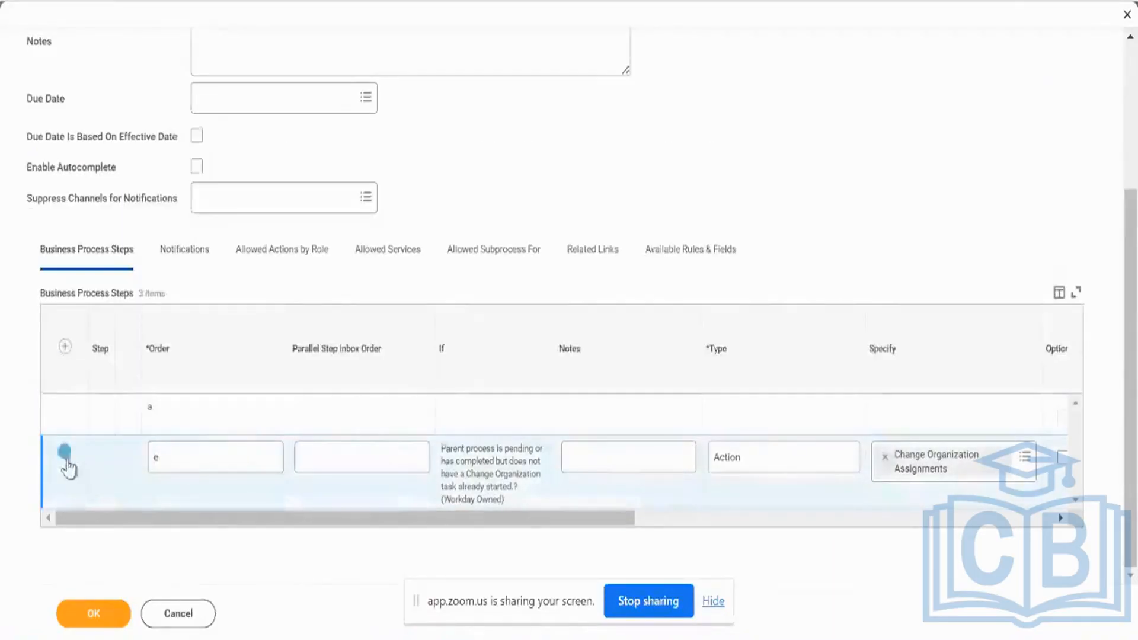
{"action": "left_click", "coordinate": [64, 453]}
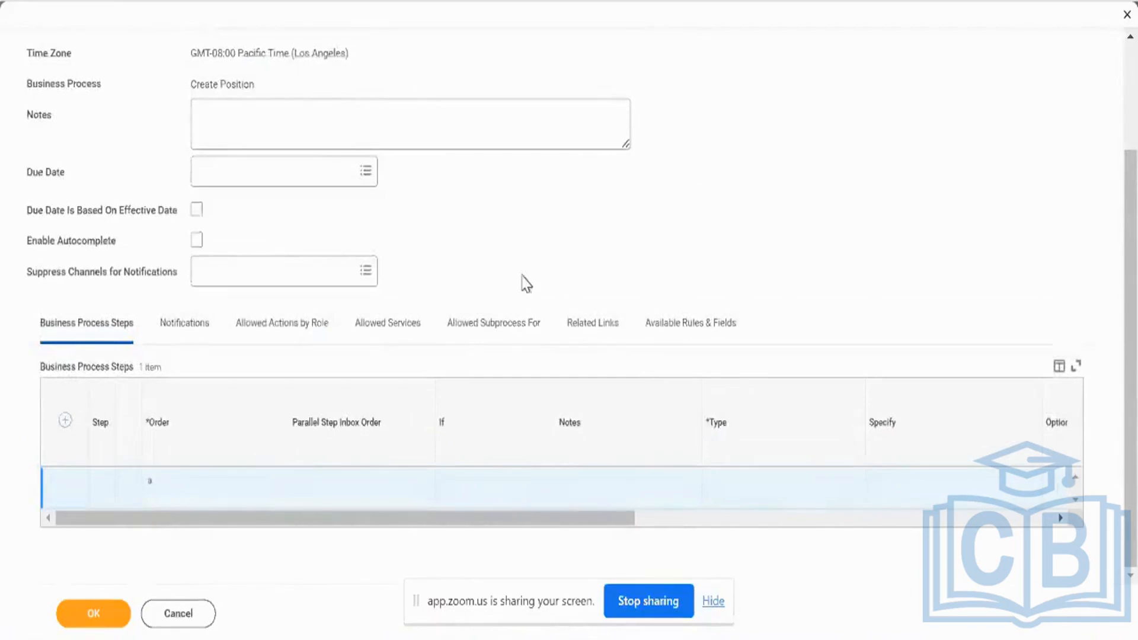
Enter the note "Test for EIB Load." and save the copied business process definition
{"action": "scroll", "coordinate": [525, 278], "scroll_direction": "up", "scroll_amount": 3}
{"action": "left_click", "coordinate": [394, 277]}
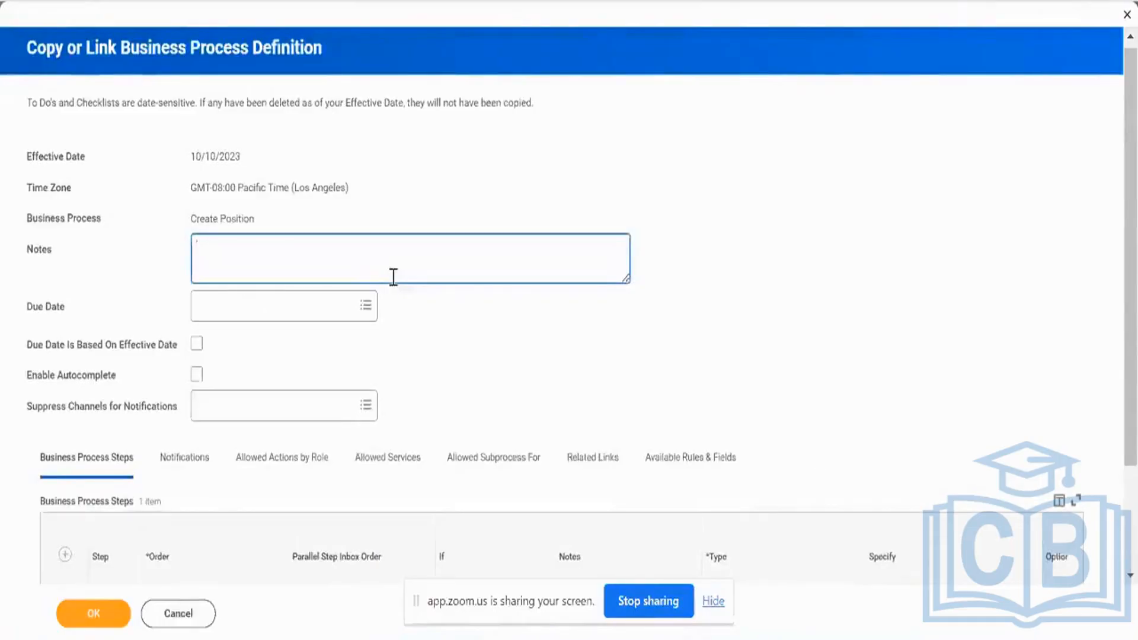
{"action": "left_click", "coordinate": [83, 618]}
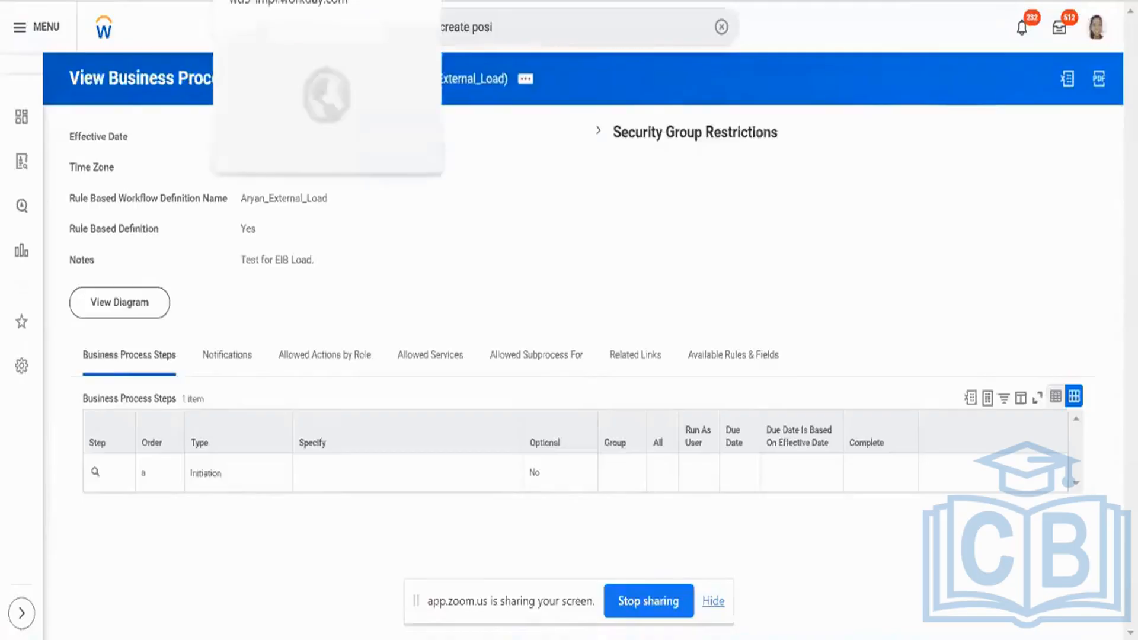
Switch to the browser tab with the Create Position prompt and close the prompt
{"action": "left_click", "coordinate": [279, 1]}
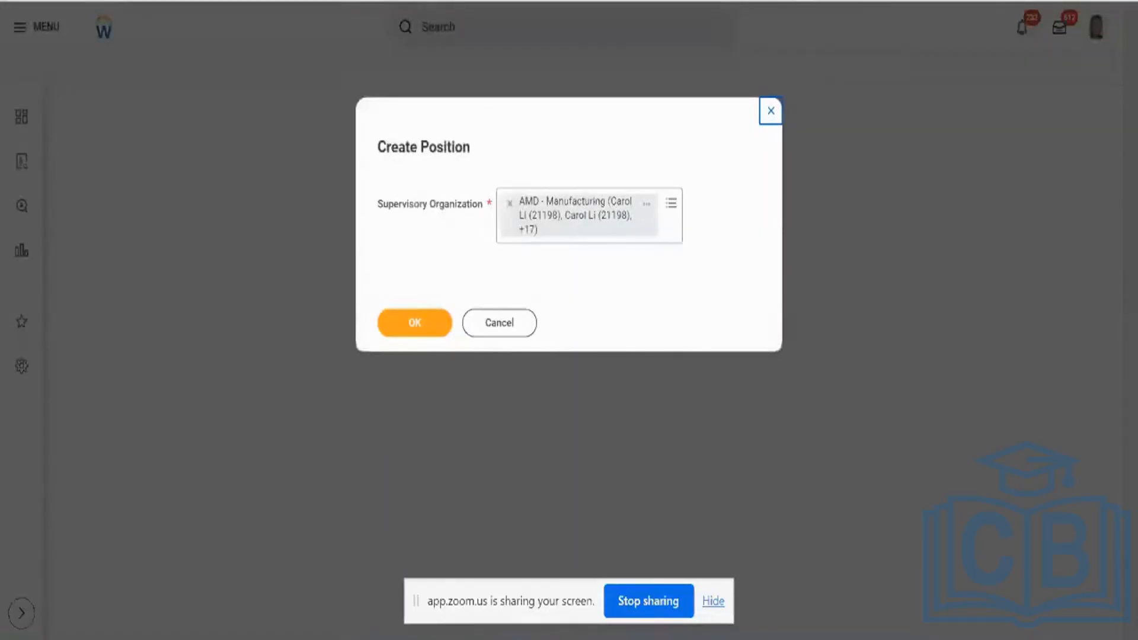
{"action": "left_click", "coordinate": [415, 1]}
{"action": "left_click", "coordinate": [771, 114]}
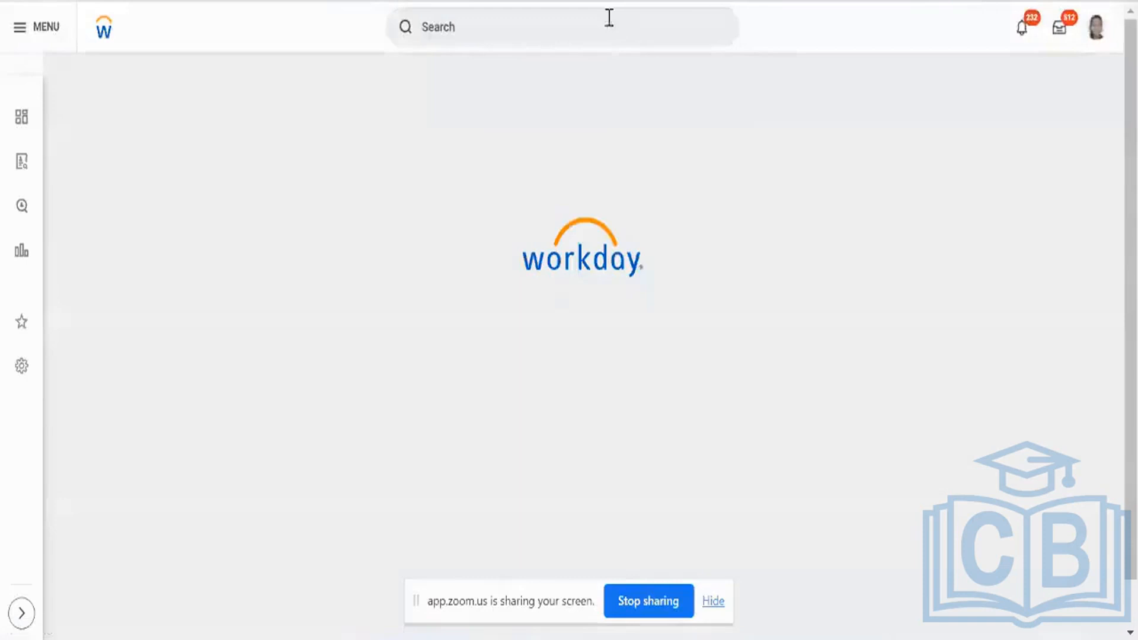
Search for "bp: create position" and open the Create Position definition for the People Team organization
{"action": "left_click", "coordinate": [609, 18]}
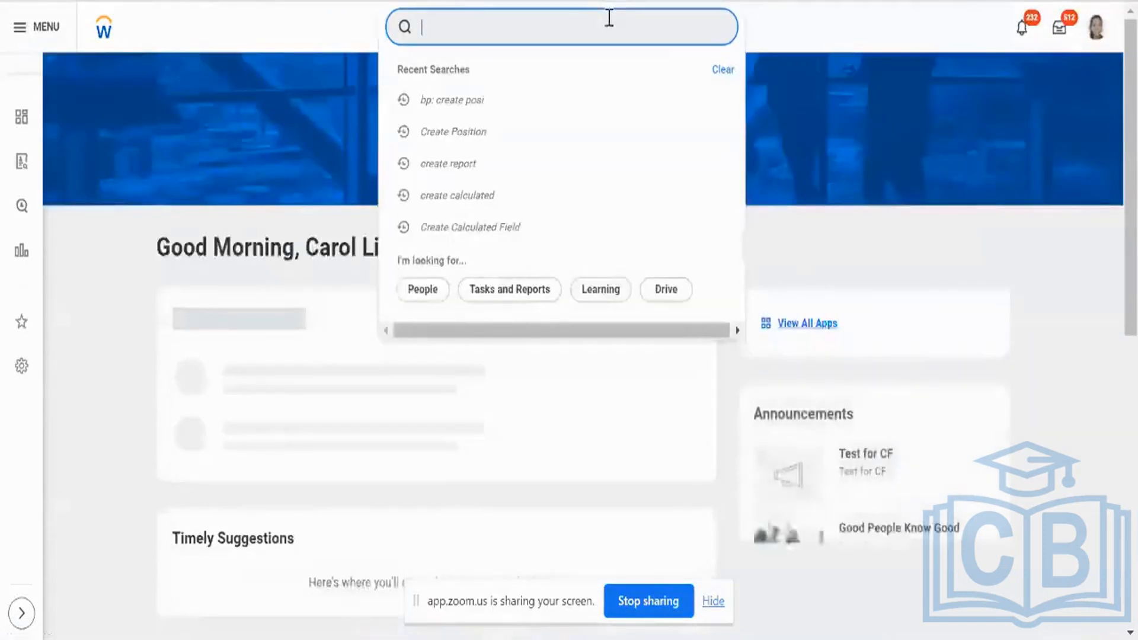
{"action": "type", "text": "bp: cr"}
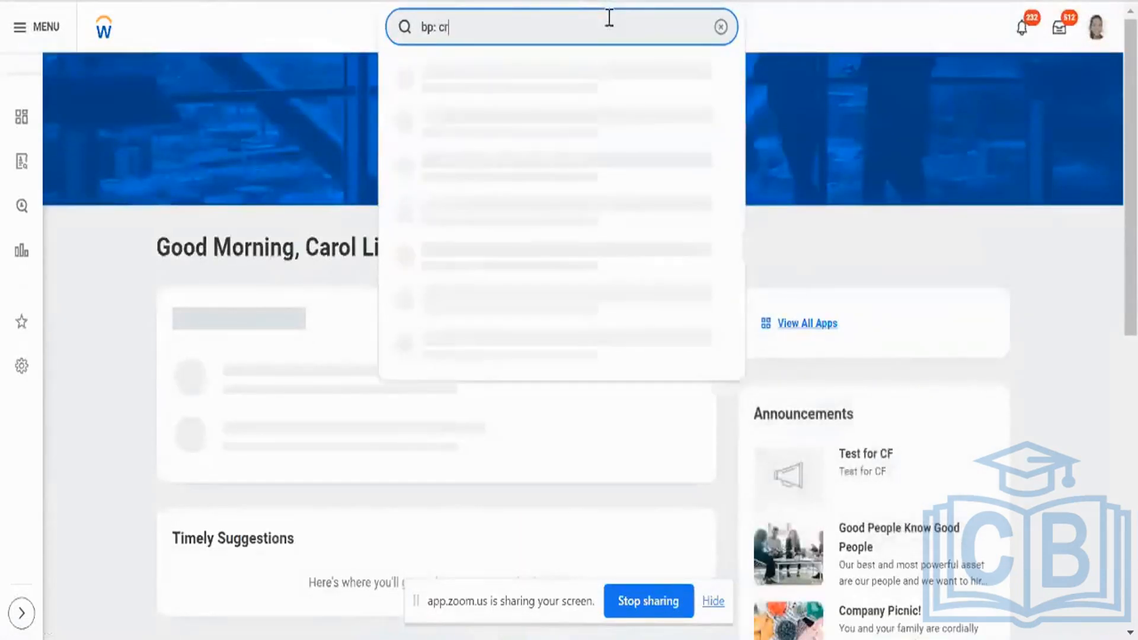
{"action": "type", "text": "eate position"}
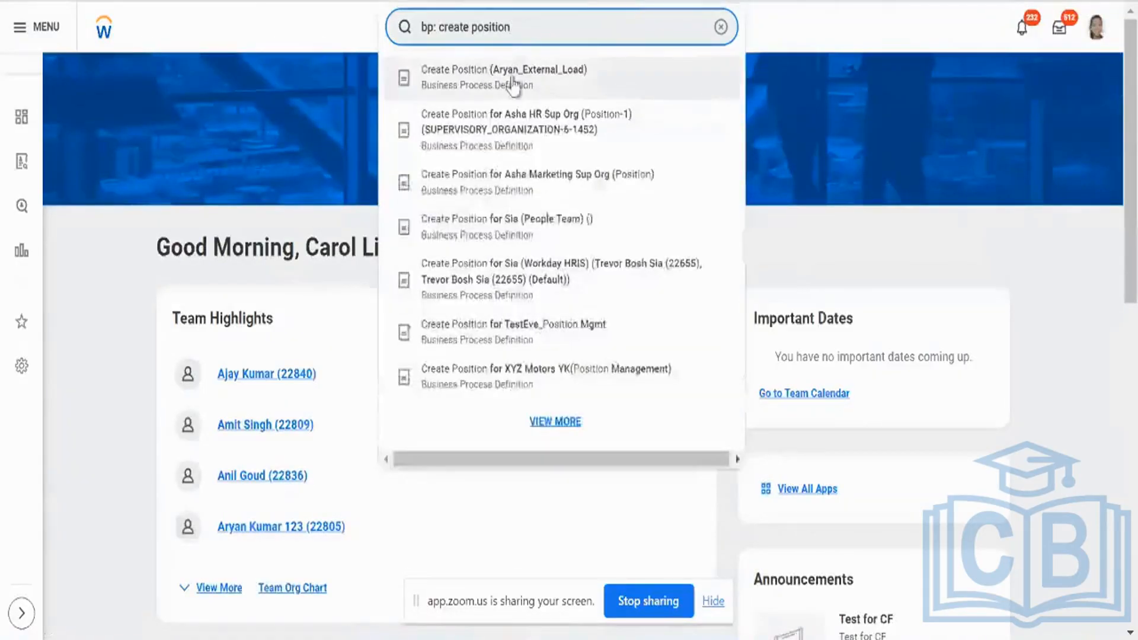
{"action": "left_click", "coordinate": [523, 220]}
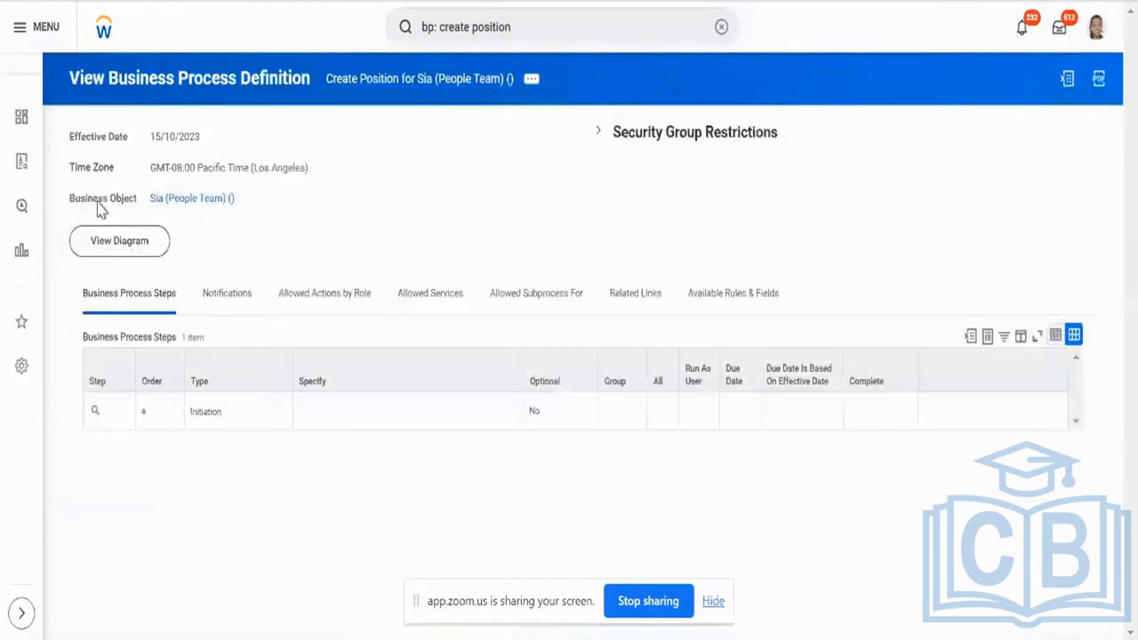
Highlight the Business Object field of the People Team definition, and return to the Create Position (Aryan_External_Load) definition
{"action": "triple_click", "coordinate": [97, 202]}
{"action": "left_click_drag", "start_coordinate": [129, 205], "coordinate": [223, 194]}
{"action": "left_click", "coordinate": [299, 206]}
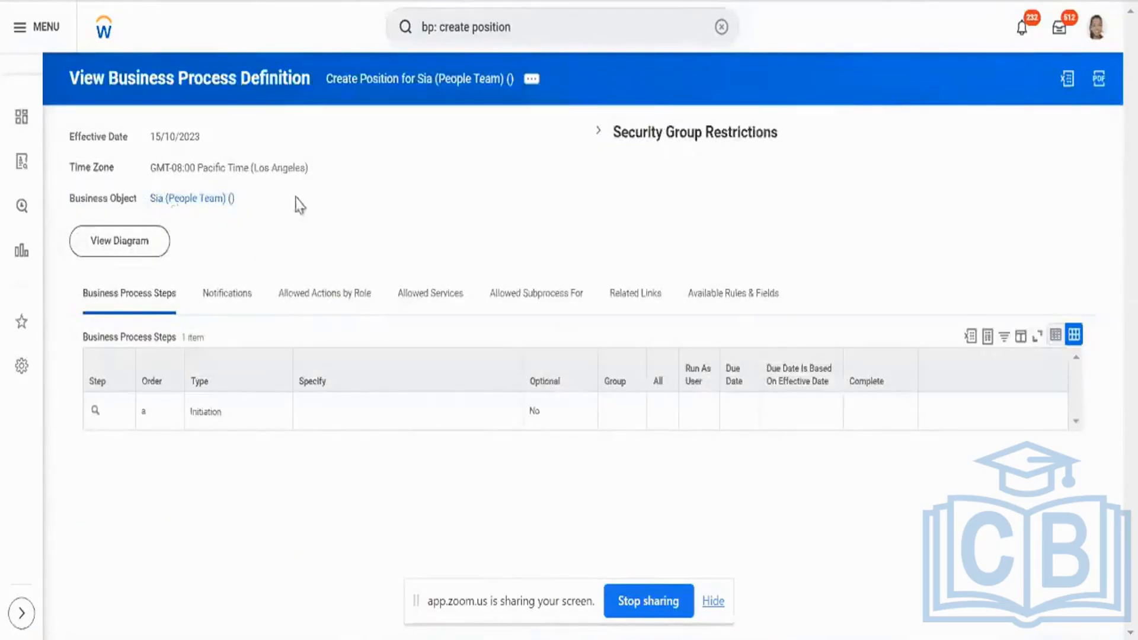
{"action": "left_click_drag", "start_coordinate": [295, 198], "coordinate": [297, 101]}
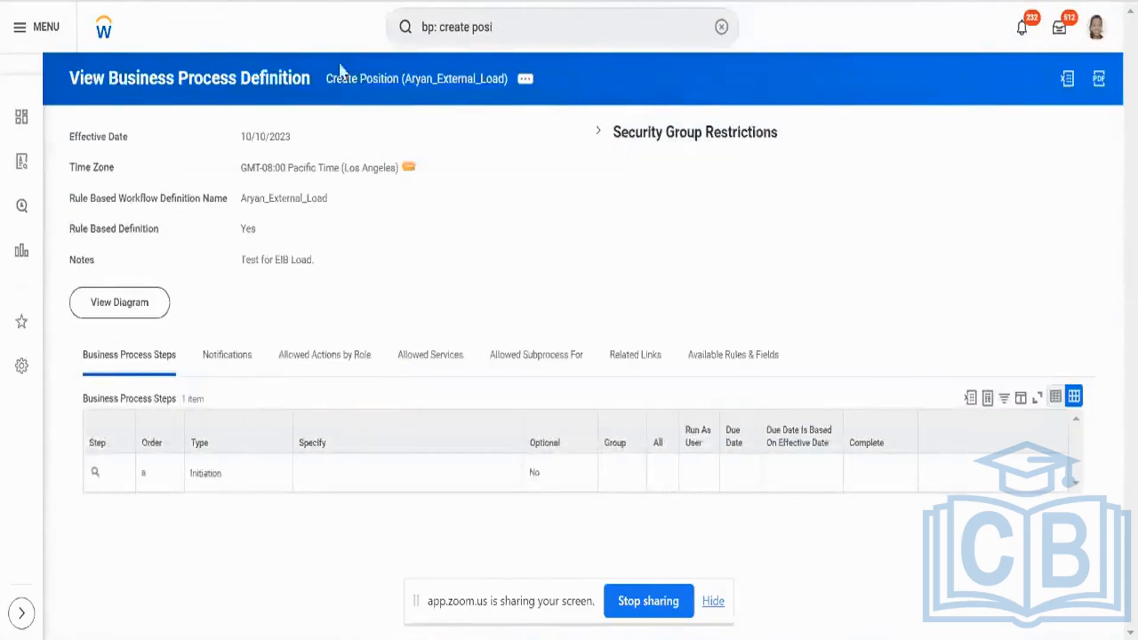
Compare the rule-based workflow name with the People Team definition's Business Object, reviewing the latter's Copy or Link Business Process Definition options without applying any
{"action": "triple_click", "coordinate": [141, 198]}
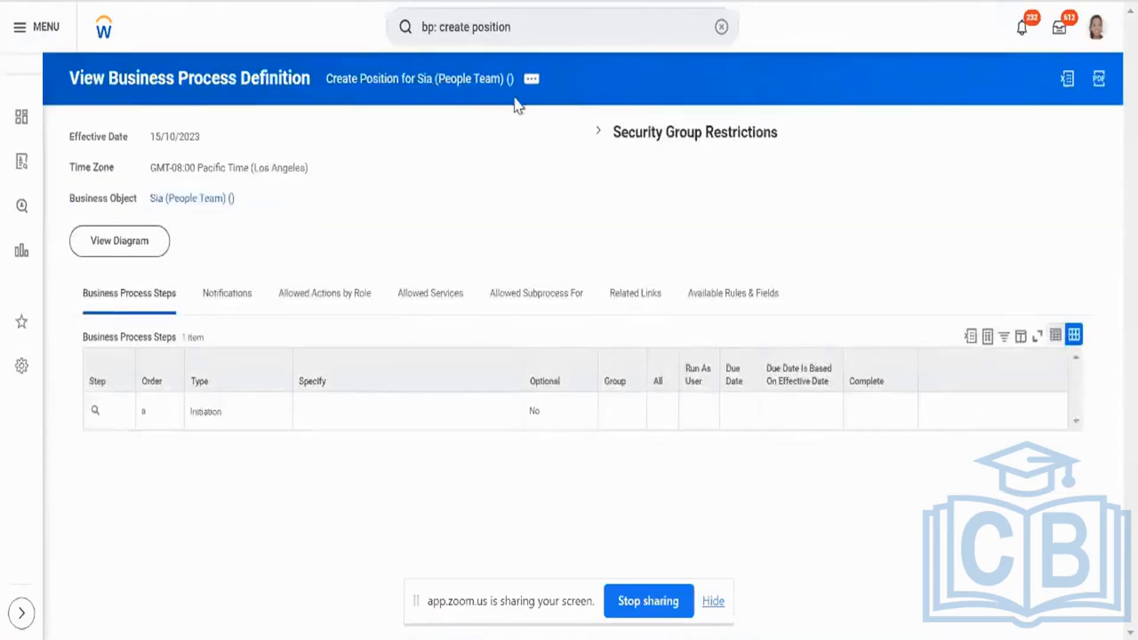
{"action": "left_click", "coordinate": [531, 79]}
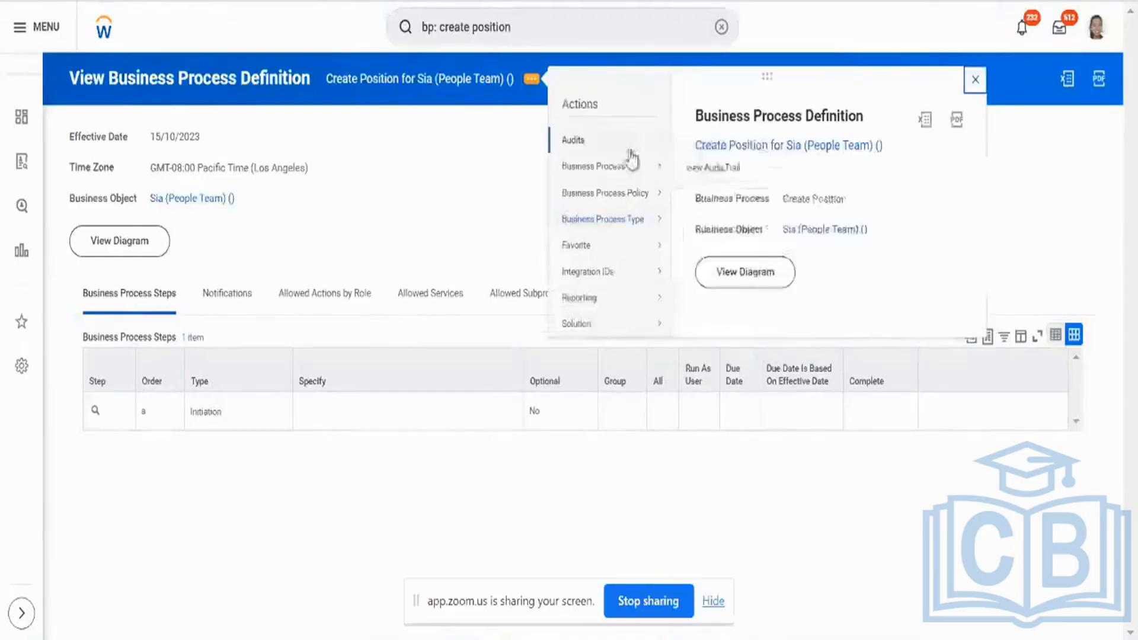
{"action": "mouse_move", "coordinate": [632, 159]}
{"action": "left_click", "coordinate": [718, 198]}
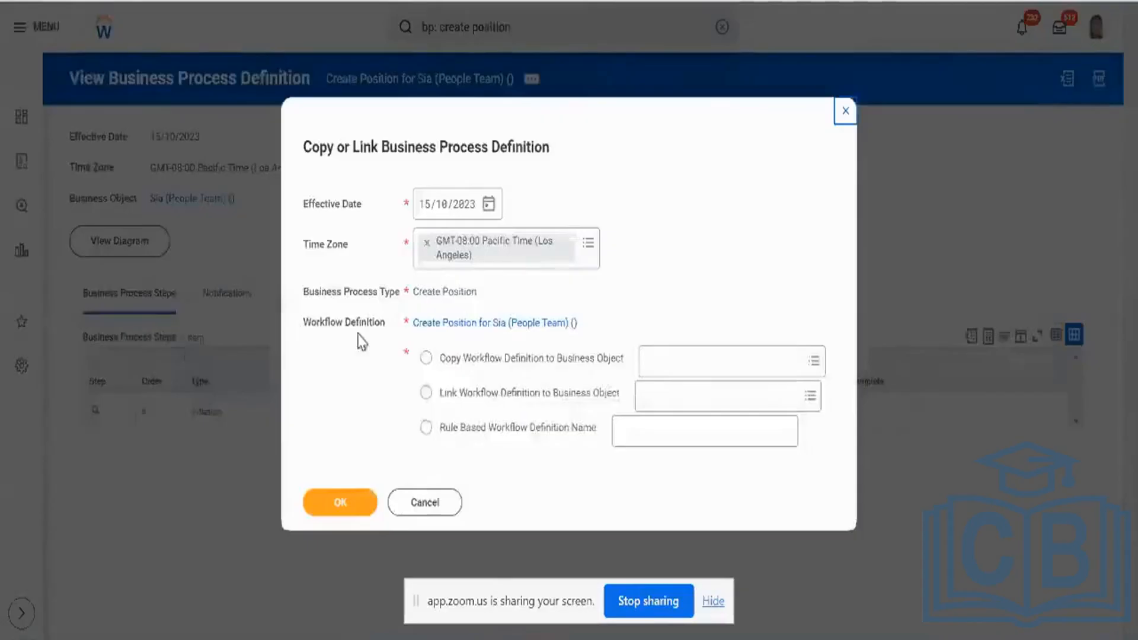
{"action": "triple_click", "coordinate": [324, 328]}
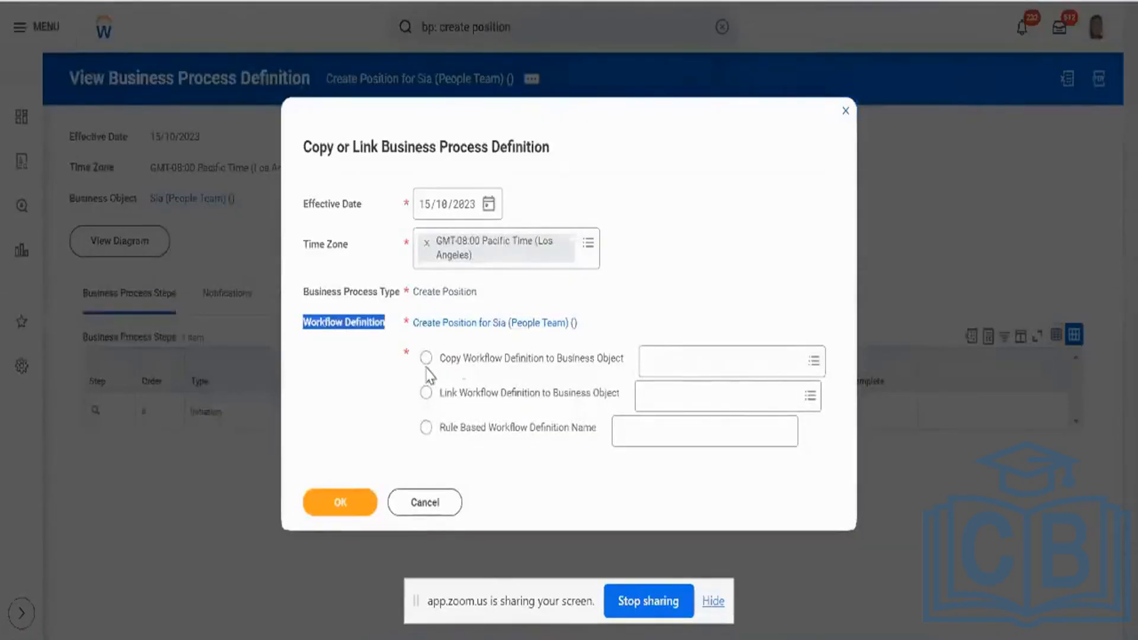
{"action": "mouse_move", "coordinate": [464, 369]}
{"action": "left_click", "coordinate": [439, 504]}
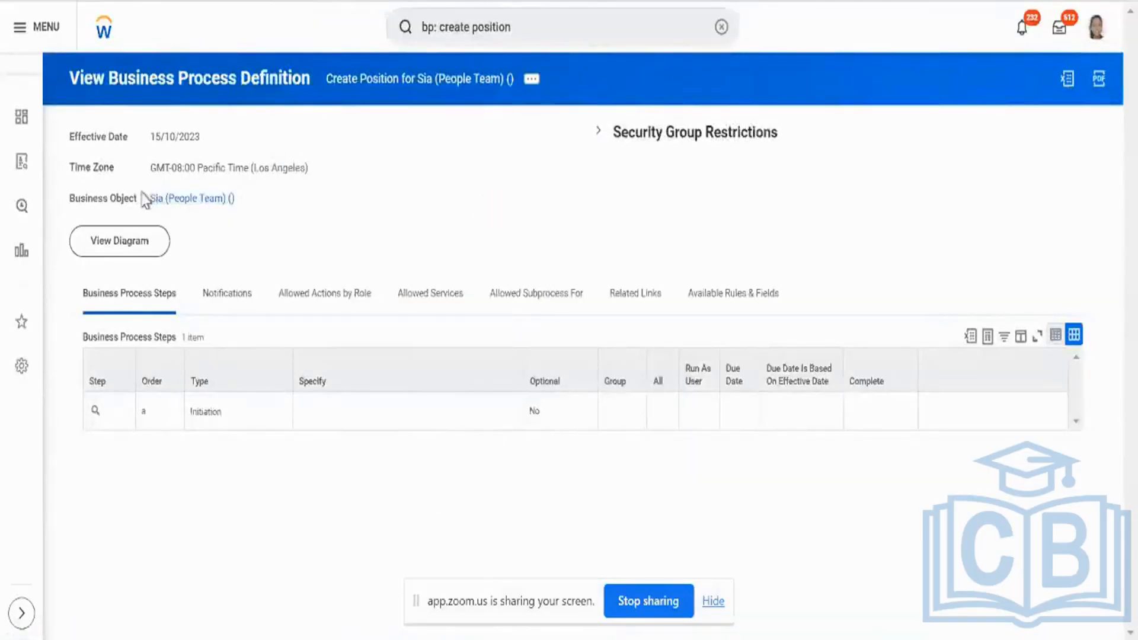
{"action": "left_click_drag", "start_coordinate": [149, 193], "coordinate": [236, 204]}
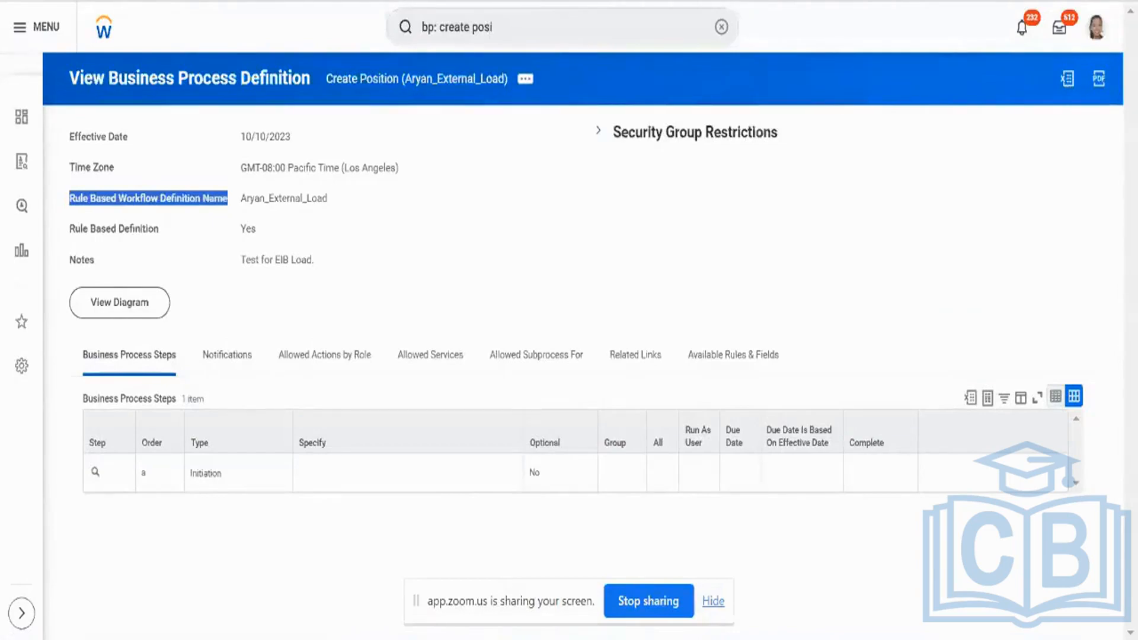
Open the Rule Based Business Process Configuration for Create Position from the Aryan_External_Load definition, effective 10/10/2023 in Pacific Time (Los Angeles)
{"action": "left_click", "coordinate": [527, 82]}
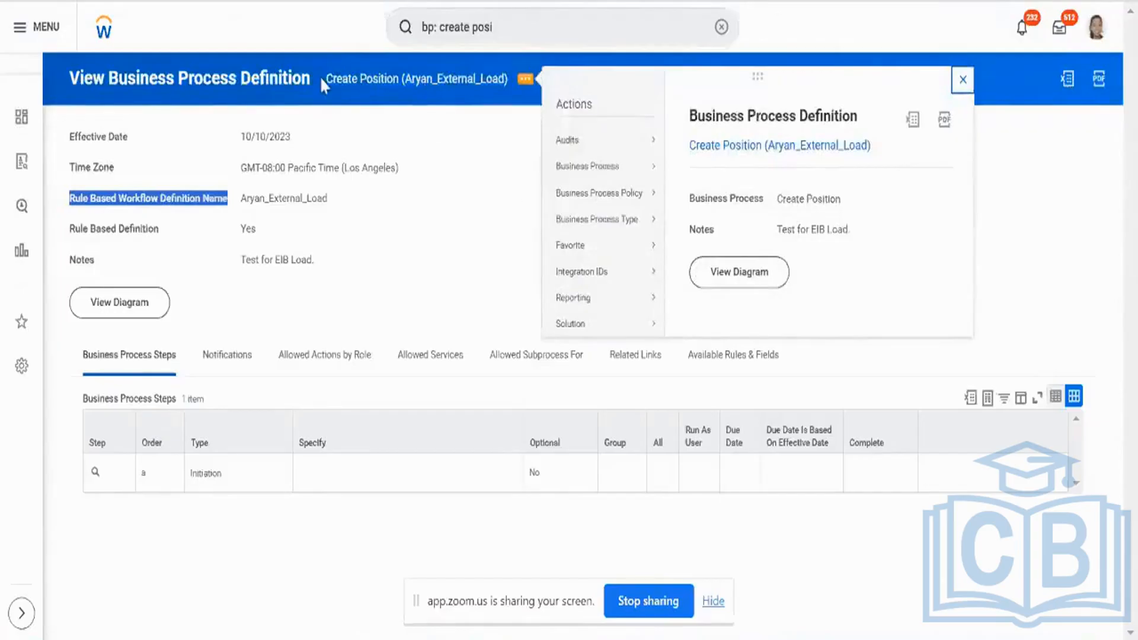
{"action": "mouse_move", "coordinate": [593, 166]}
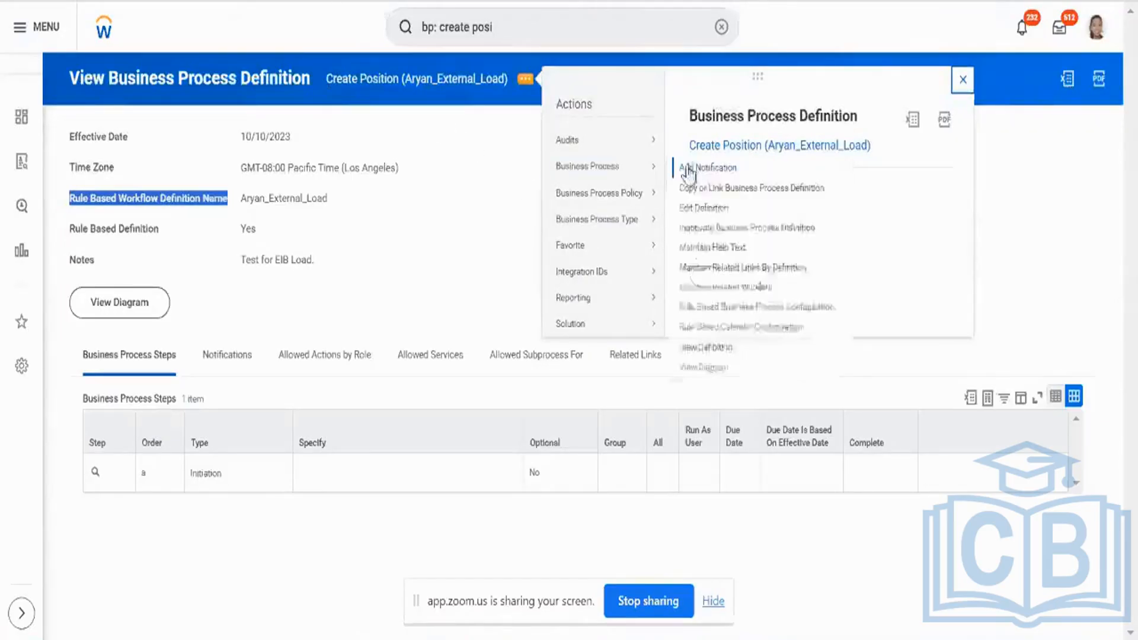
{"action": "left_click", "coordinate": [737, 310]}
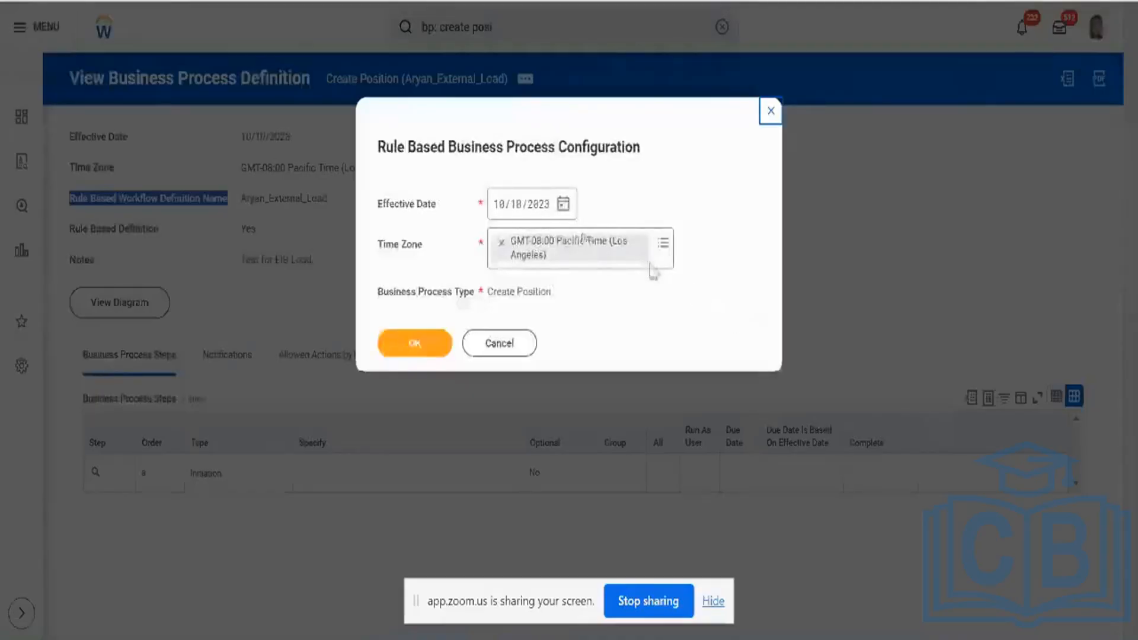
{"action": "left_click", "coordinate": [430, 354]}
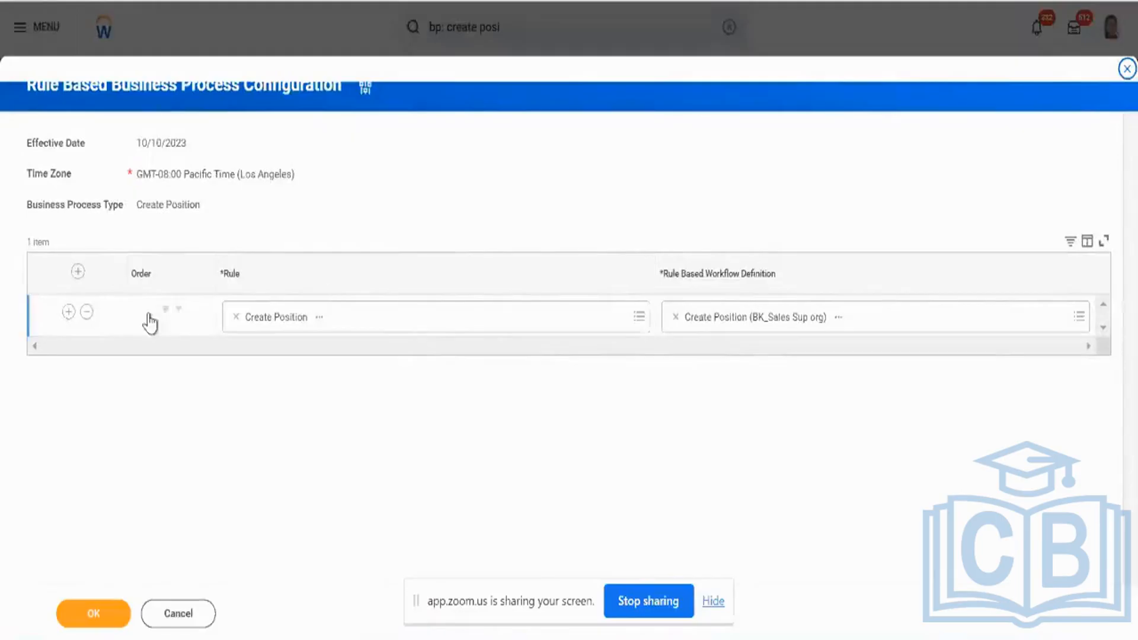
Add a second row to the rule configuration and search its Rule field for "external"
{"action": "left_click", "coordinate": [69, 313]}
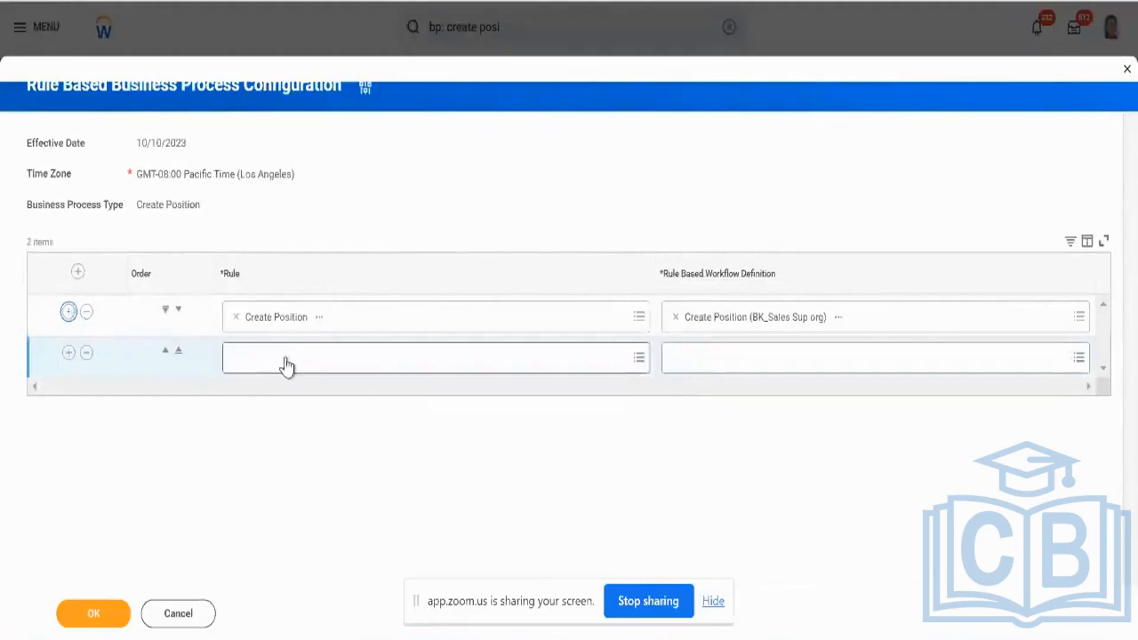
{"action": "left_click", "coordinate": [286, 363]}
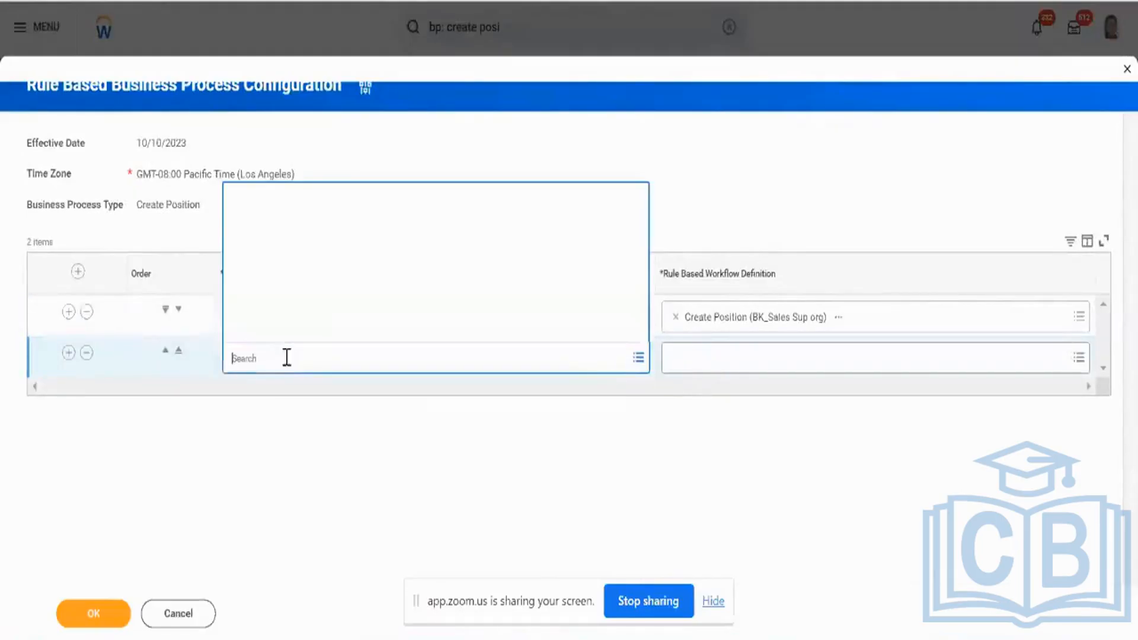
{"action": "type", "text": "external"}
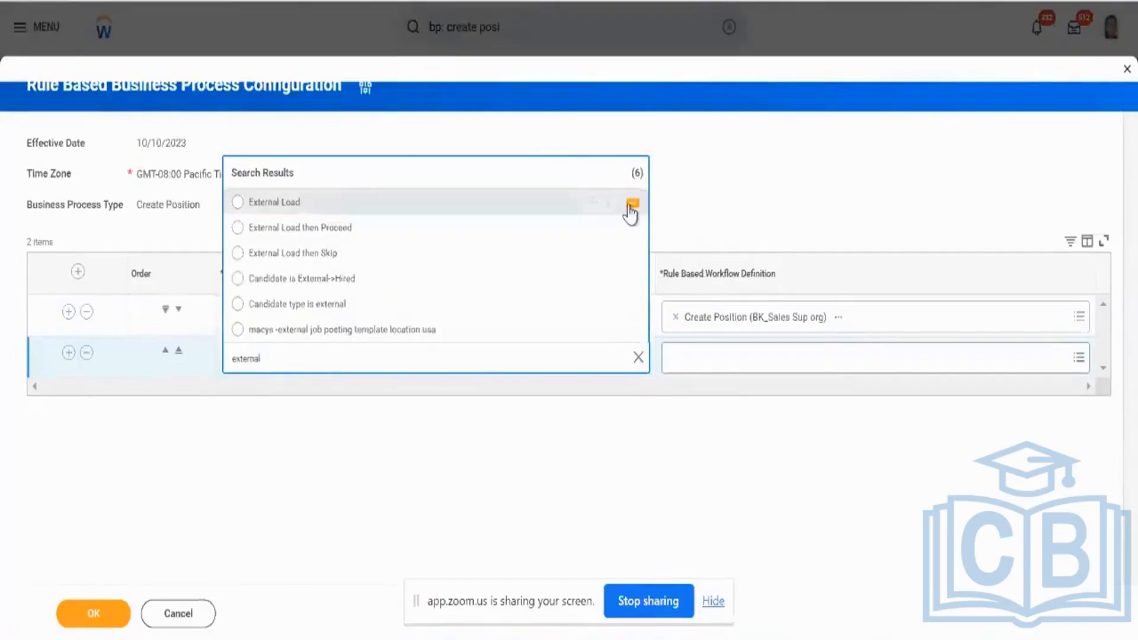
Examine the External Load condition rule's derived logic and rule conditions, and close its preview
{"action": "left_click", "coordinate": [631, 206]}
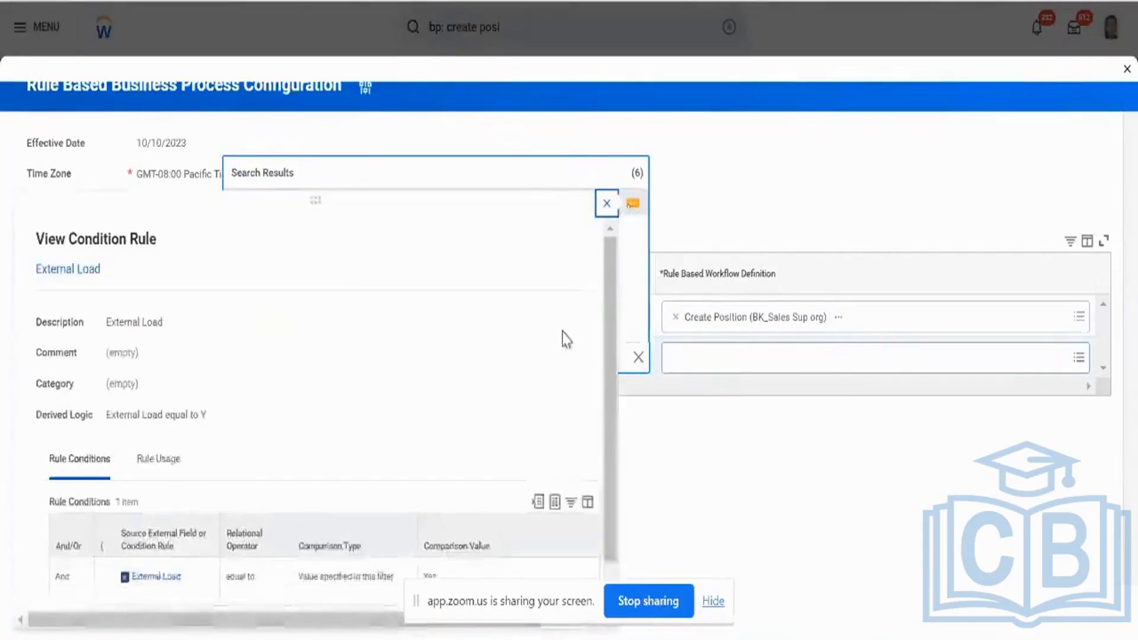
{"action": "scroll", "coordinate": [564, 339], "scroll_direction": "down", "scroll_amount": 1}
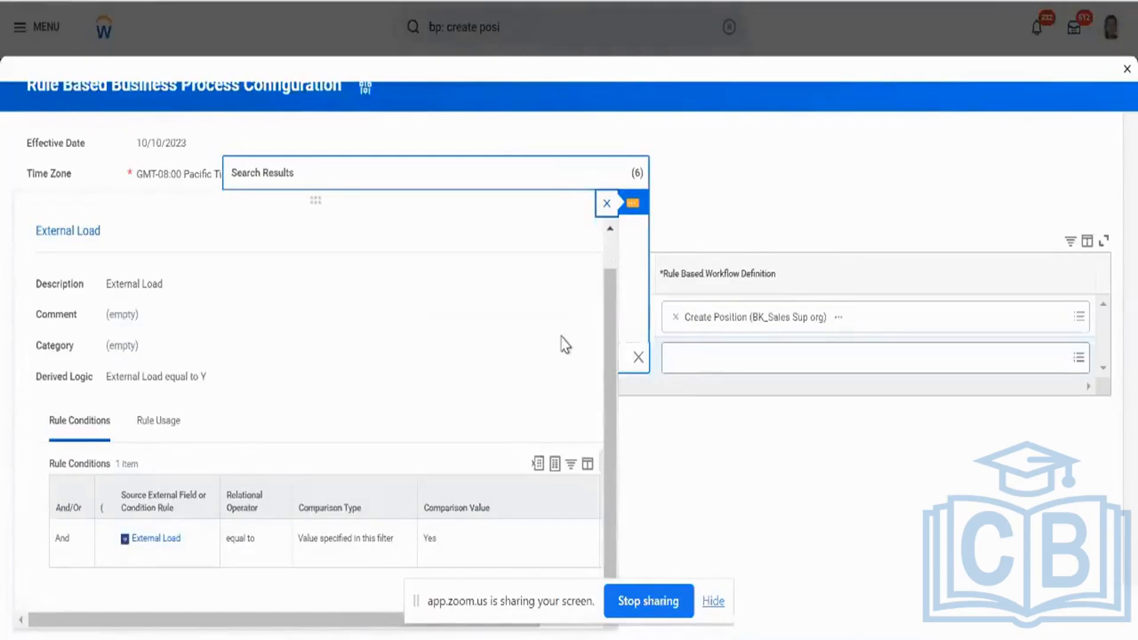
{"action": "scroll", "coordinate": [566, 345], "scroll_direction": "up", "scroll_amount": 1}
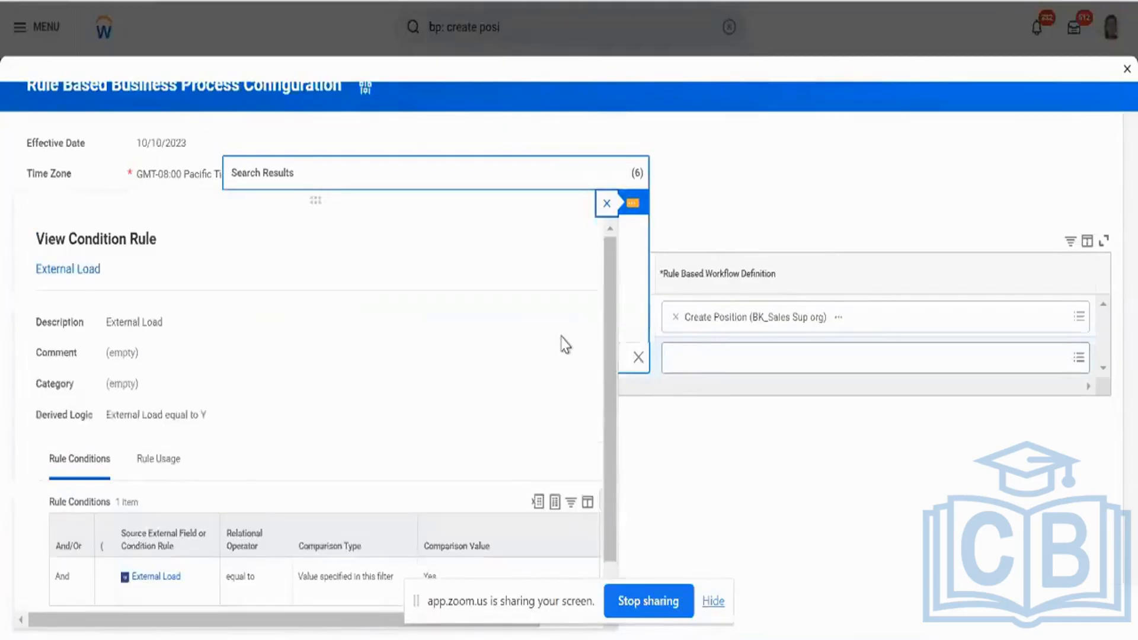
{"action": "triple_click", "coordinate": [176, 417]}
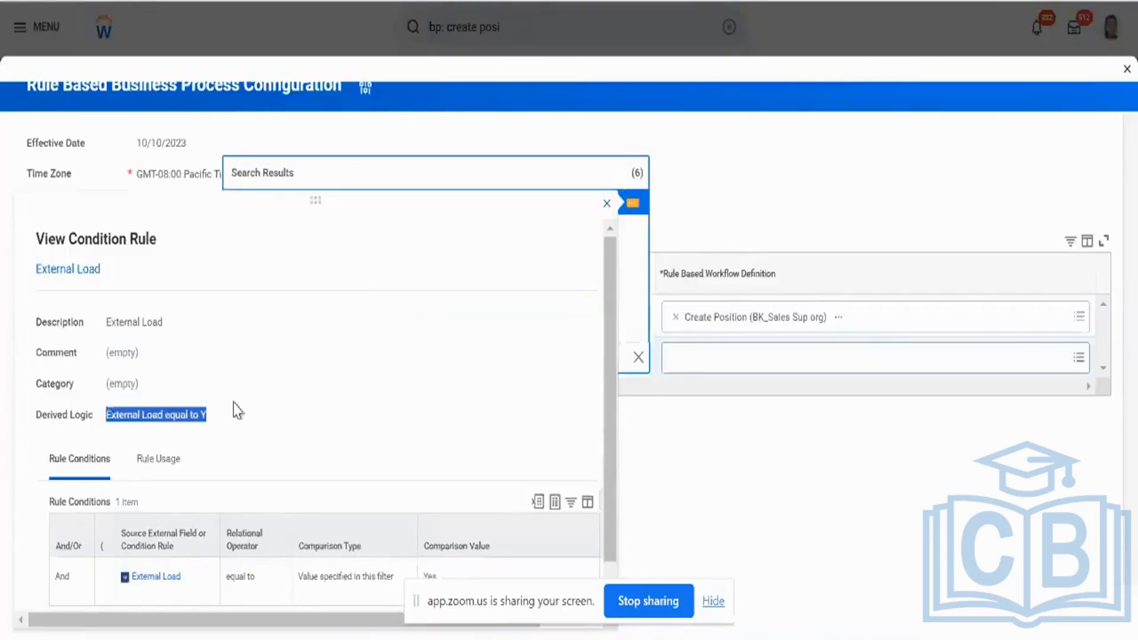
{"action": "scroll", "coordinate": [240, 409], "scroll_direction": "down", "scroll_amount": 1}
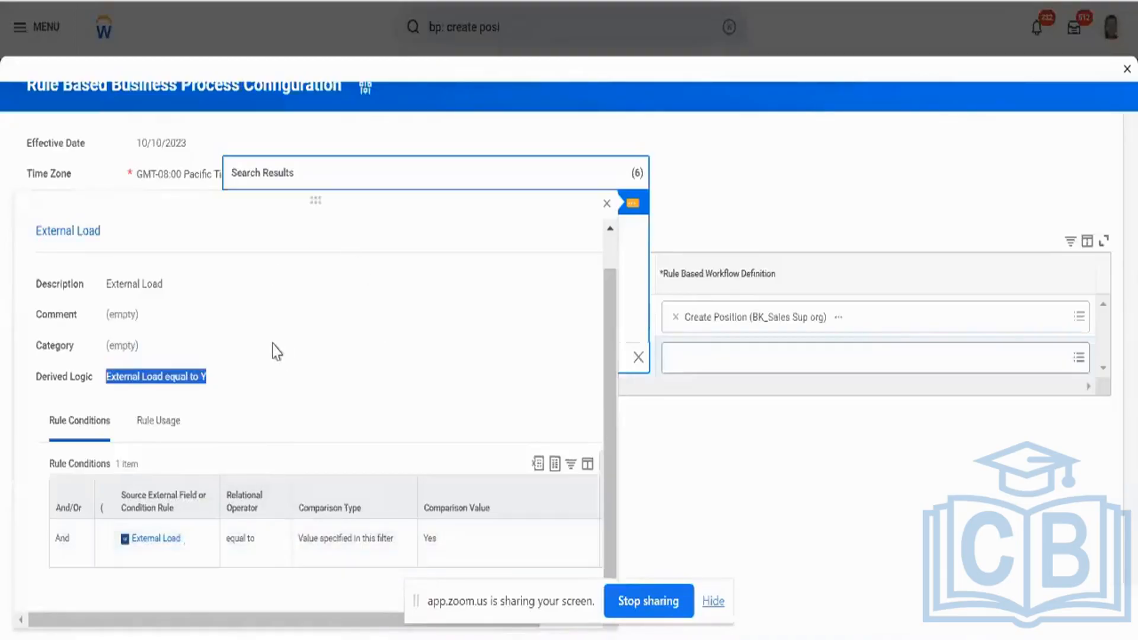
{"action": "left_click", "coordinate": [607, 203]}
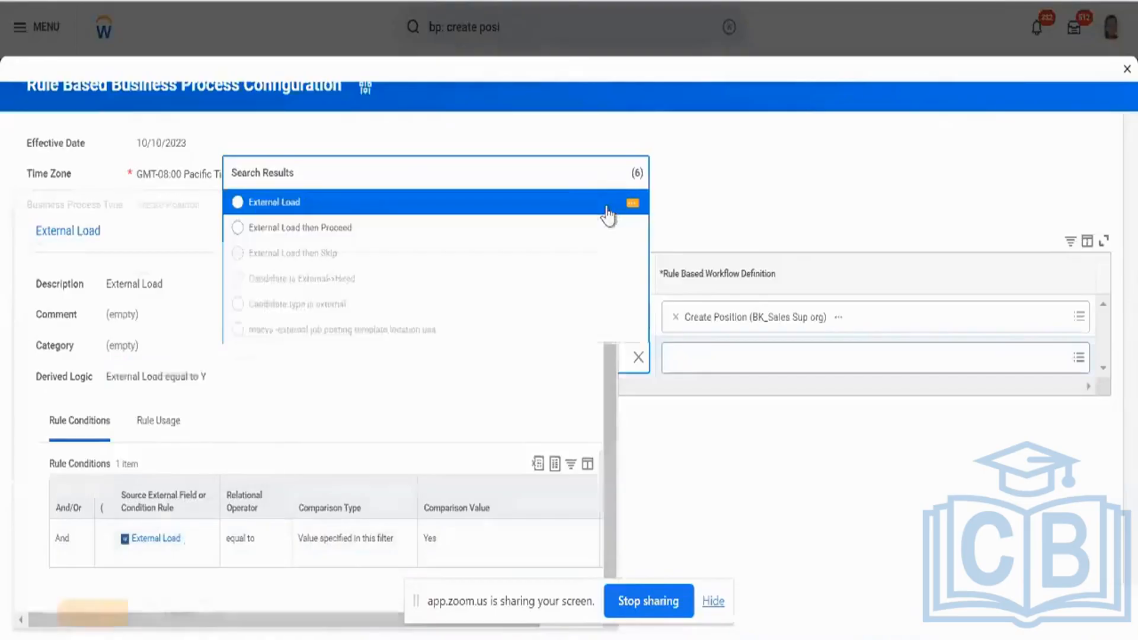
Select External Load as the new row's rule and assign it the Create Position (Aryan_External_Load) workflow definition
{"action": "left_click", "coordinate": [367, 205]}
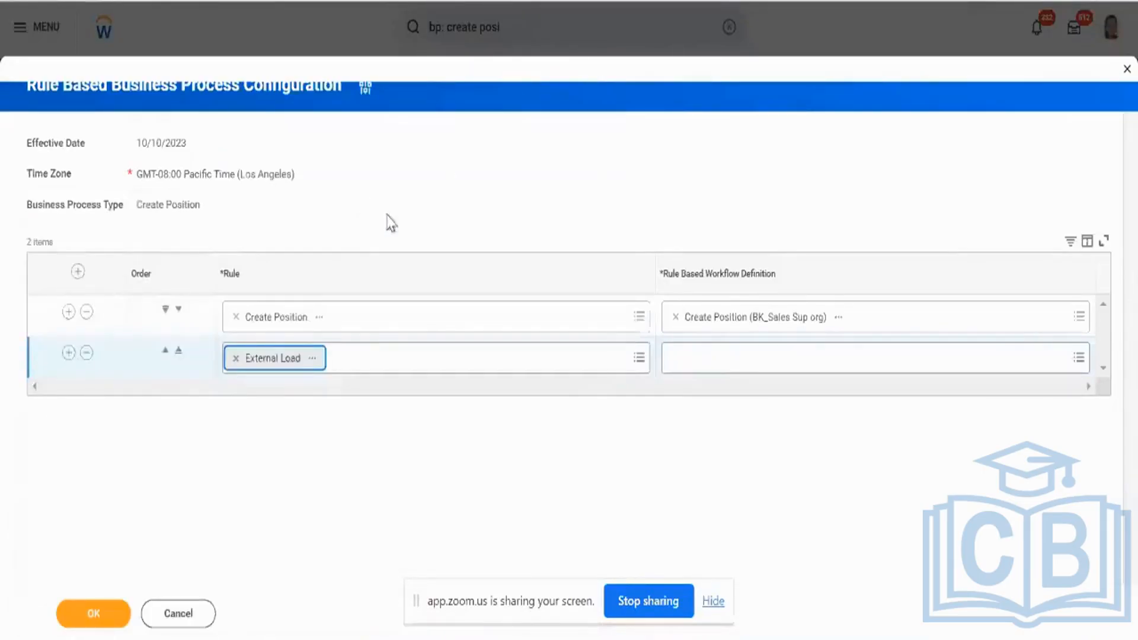
{"action": "left_click", "coordinate": [718, 362]}
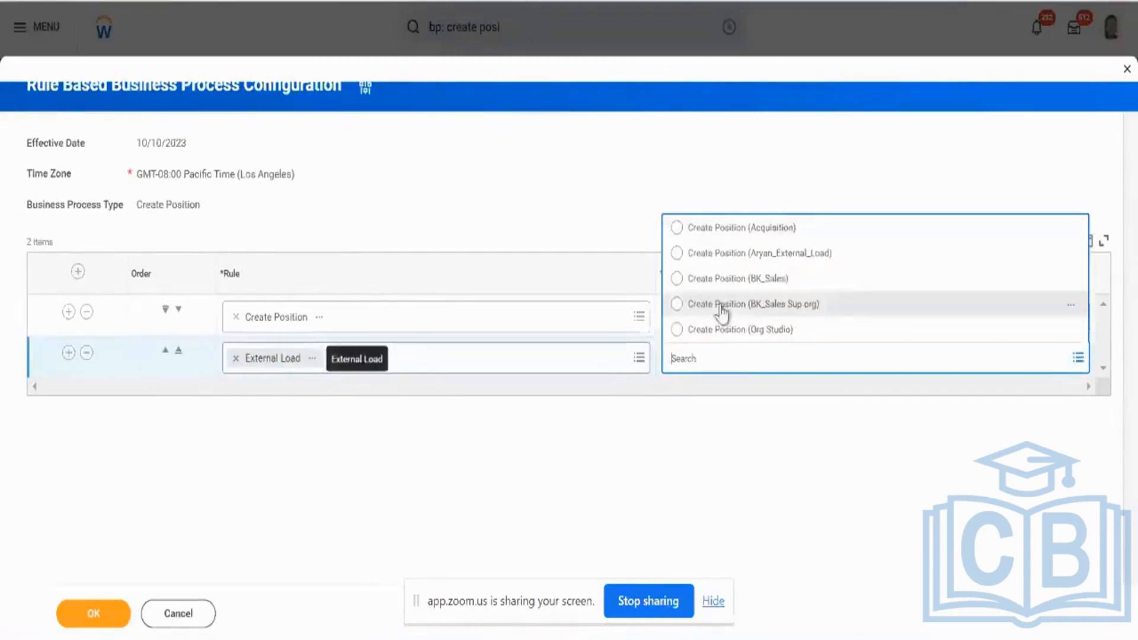
{"action": "left_click", "coordinate": [759, 253]}
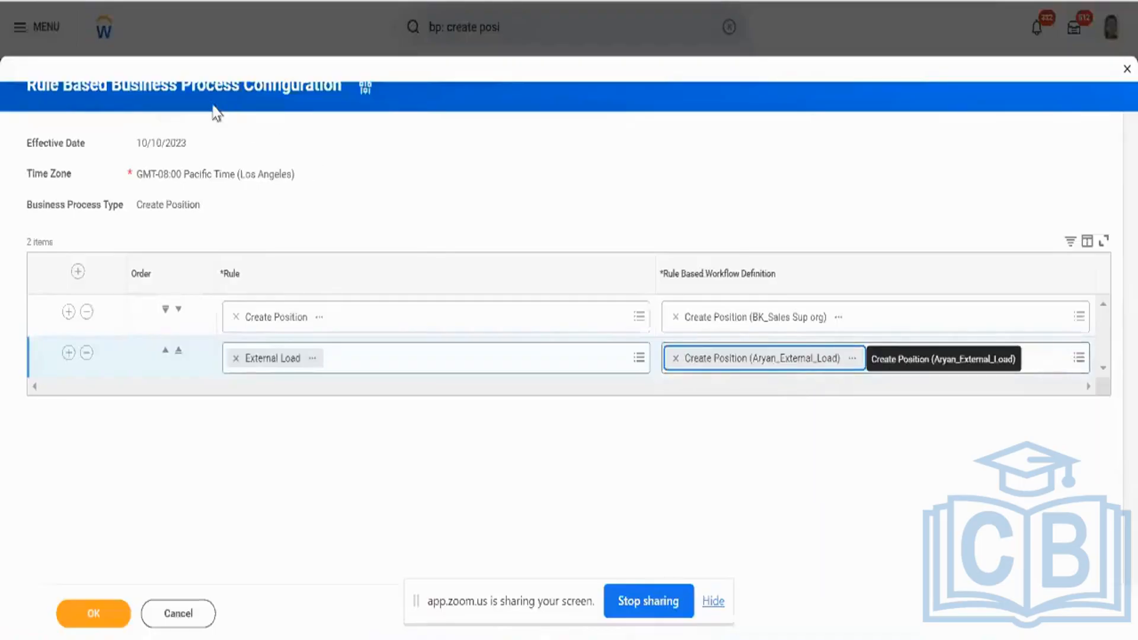
Switch to the browser tab with the People Team definition, and search for and open the supervisory organization Test_Aryan_BP_1
{"action": "left_click", "coordinate": [143, 95]}
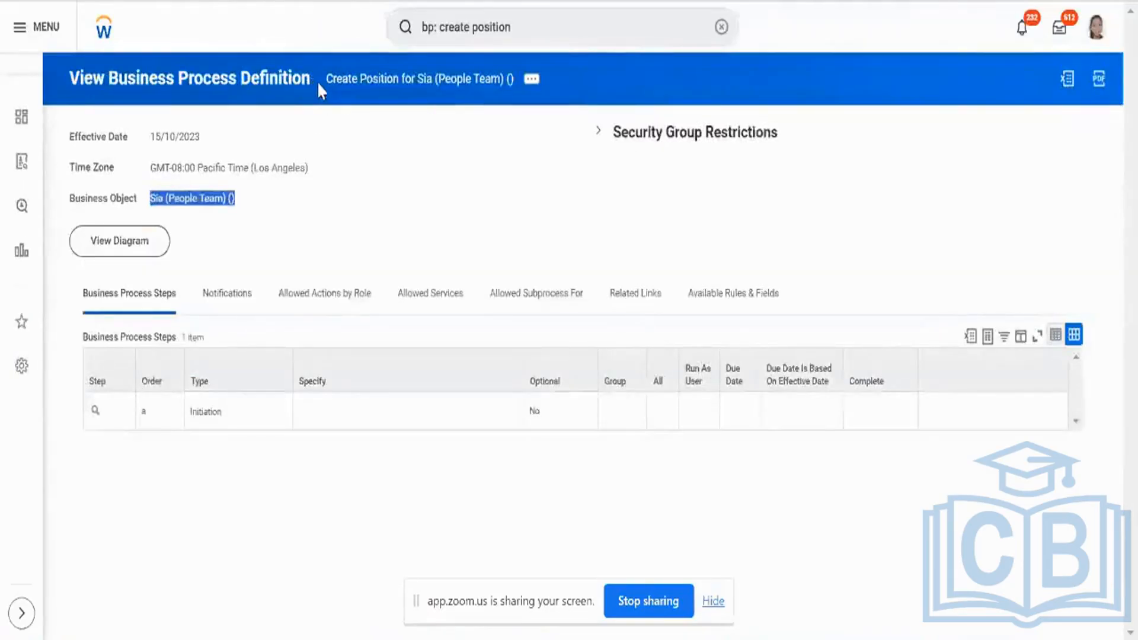
{"action": "left_click", "coordinate": [319, 86]}
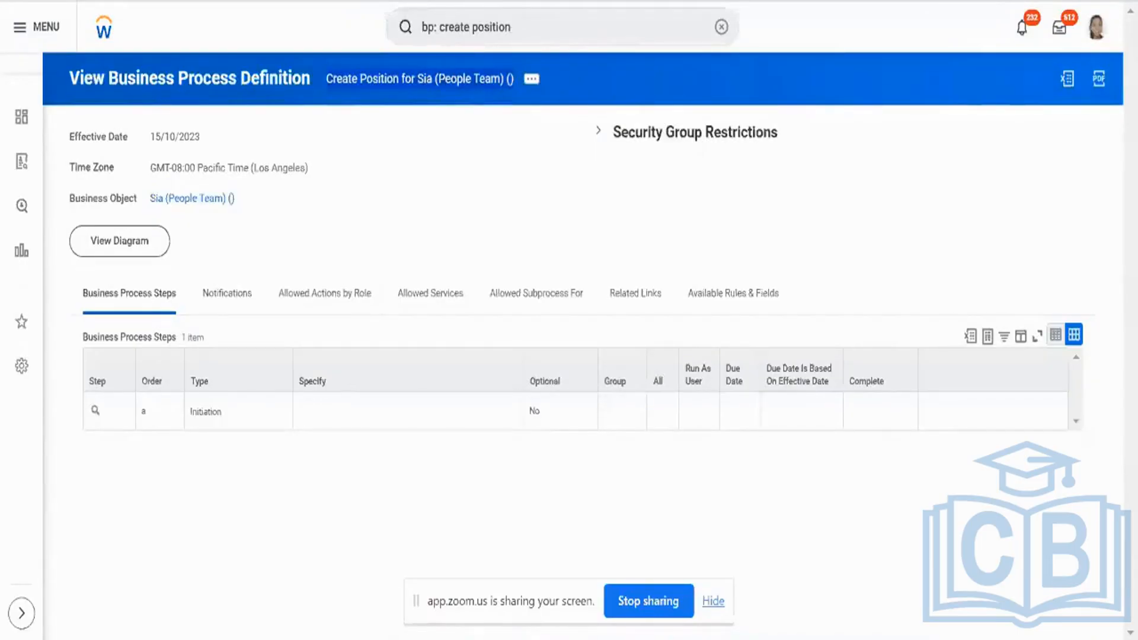
{"action": "left_click", "coordinate": [539, 30]}
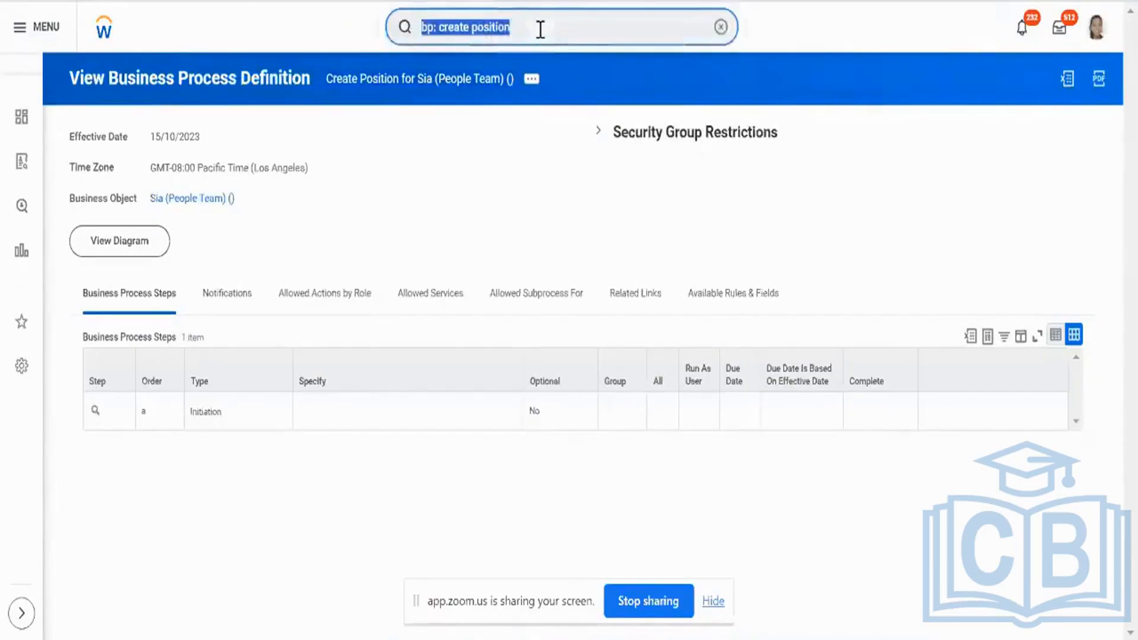
{"action": "type", "text": "sup : aryan"}
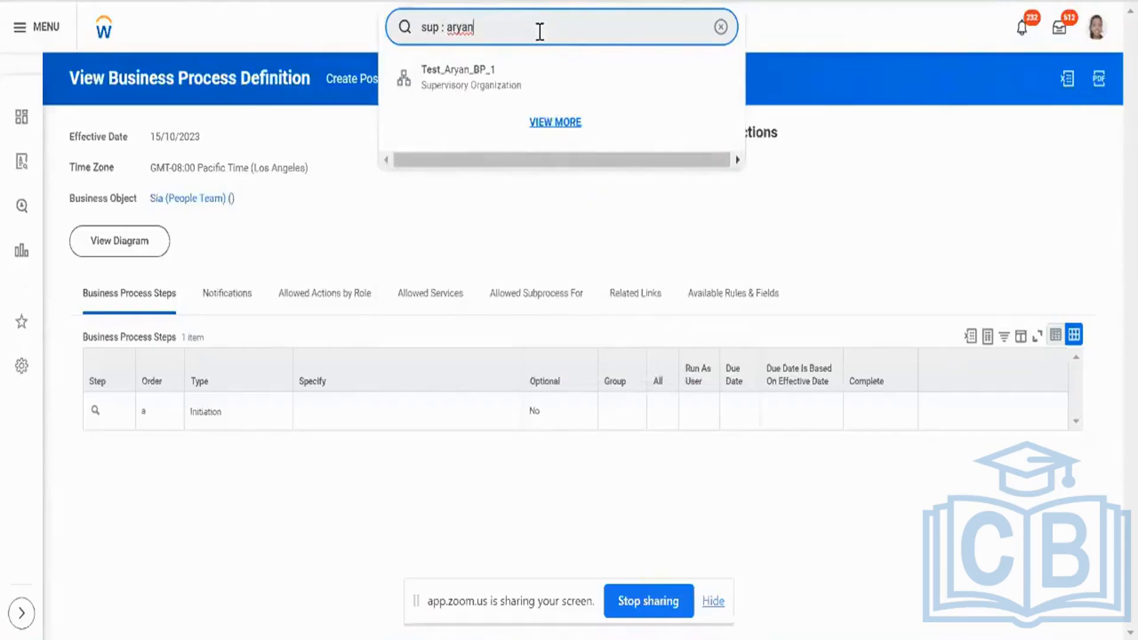
{"action": "left_click", "coordinate": [511, 70]}
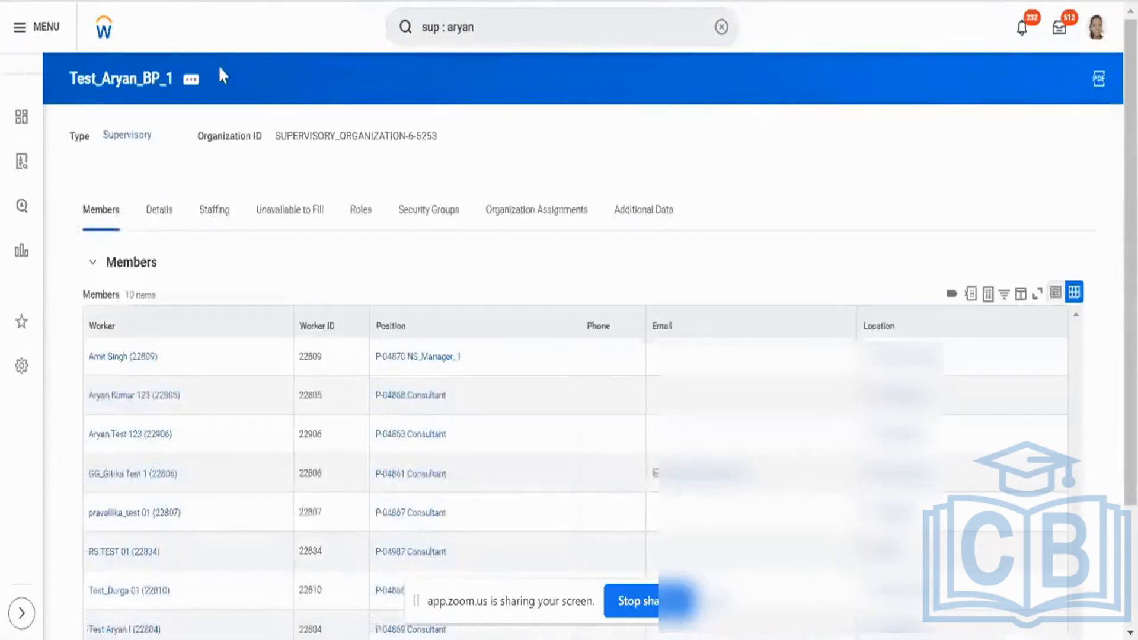
Display the Business Process Definitions for Business Object report for the Test_Aryan_BP_1 organization, viewed as of 15/10/2023
{"action": "left_click", "coordinate": [190, 81]}
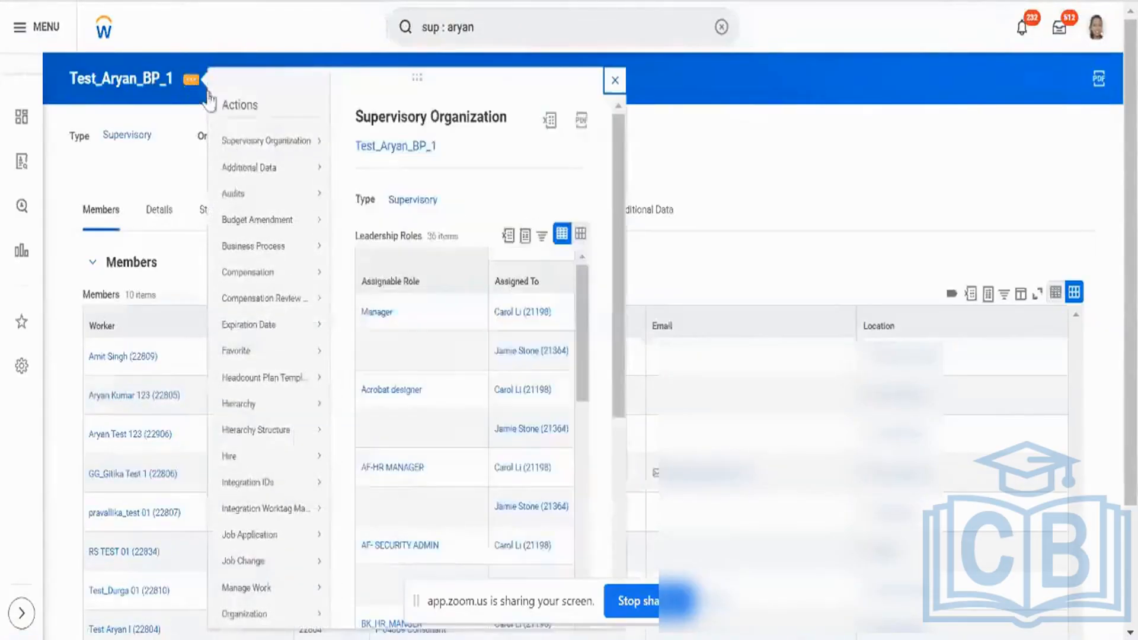
{"action": "mouse_move", "coordinate": [301, 141]}
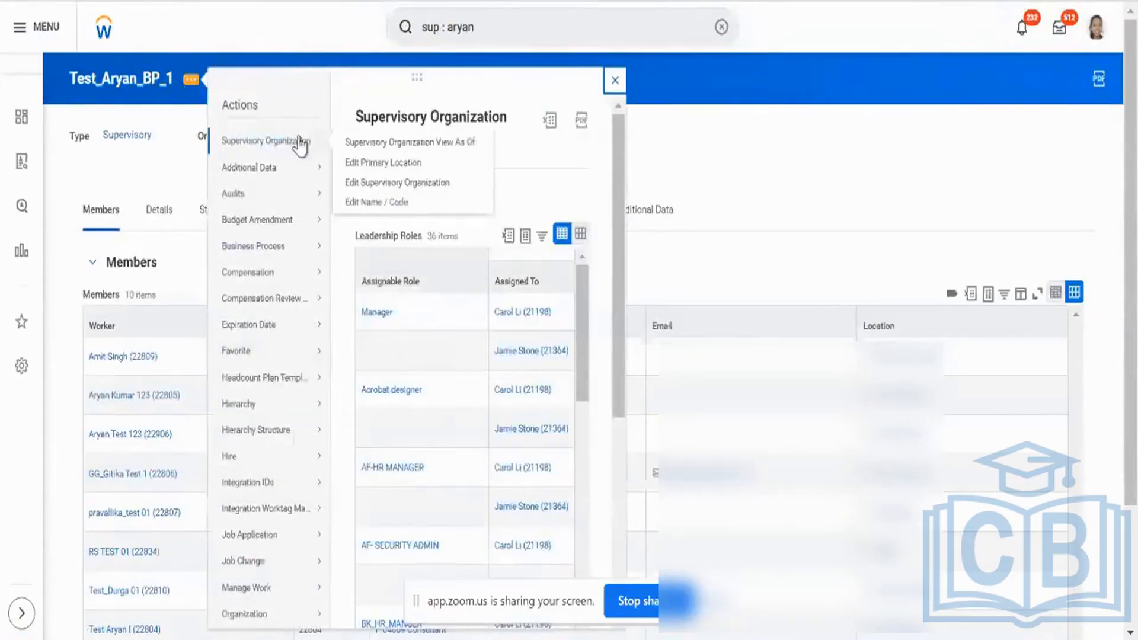
{"action": "mouse_move", "coordinate": [306, 335]}
{"action": "scroll", "coordinate": [306, 335], "scroll_direction": "down", "scroll_amount": 5}
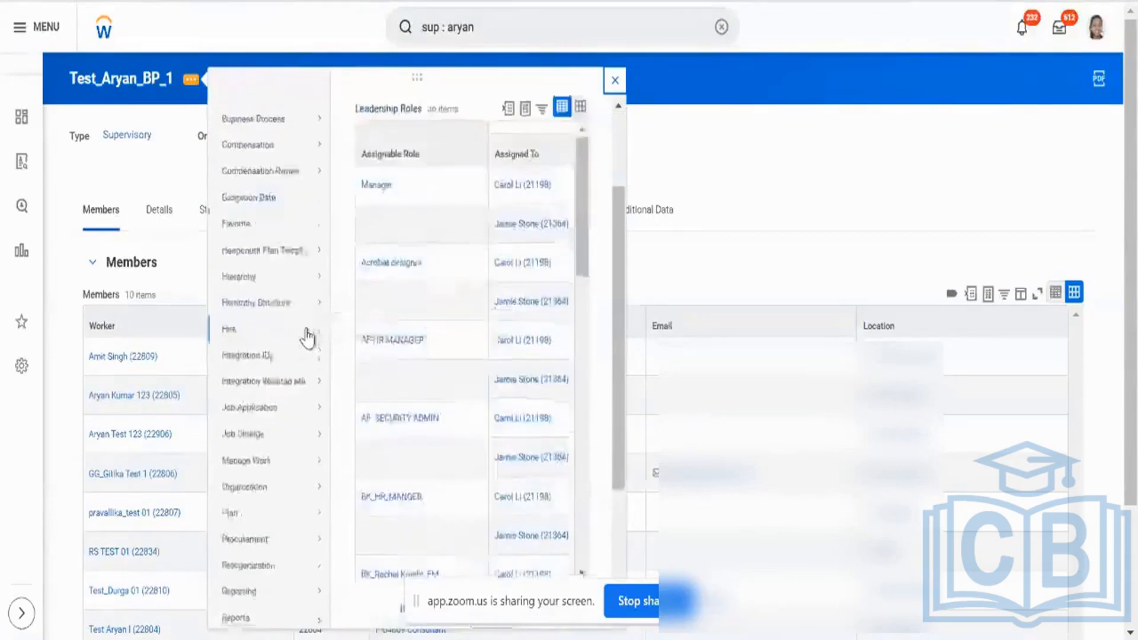
{"action": "scroll", "coordinate": [306, 337], "scroll_direction": "down", "scroll_amount": 2}
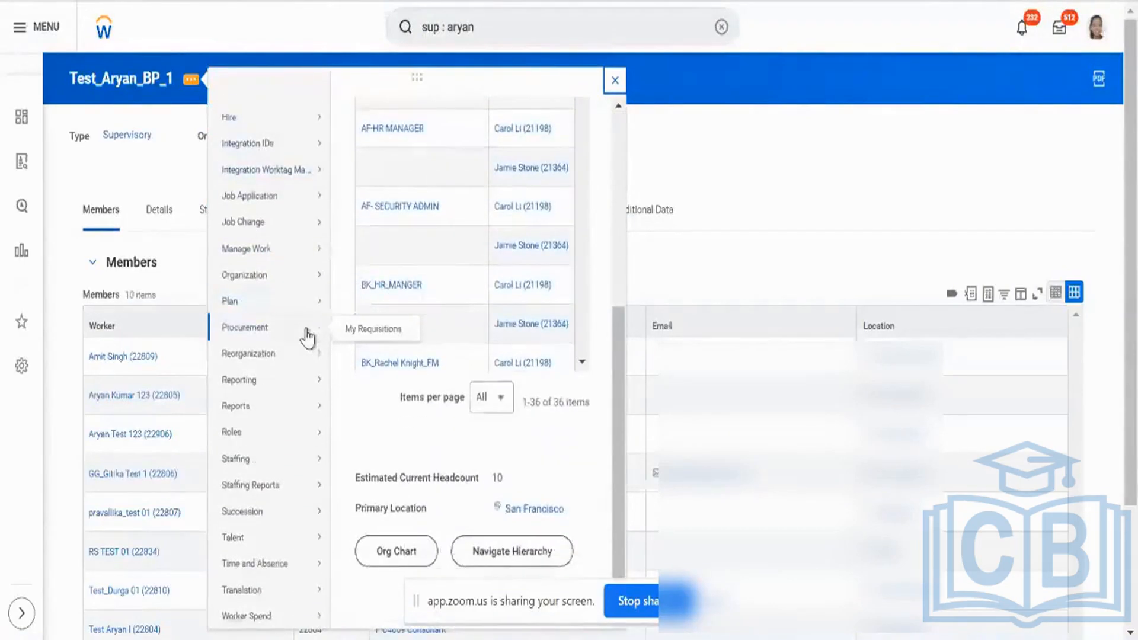
{"action": "scroll", "coordinate": [307, 337], "scroll_direction": "up", "scroll_amount": 3}
{"action": "scroll", "coordinate": [307, 338], "scroll_direction": "up", "scroll_amount": 3}
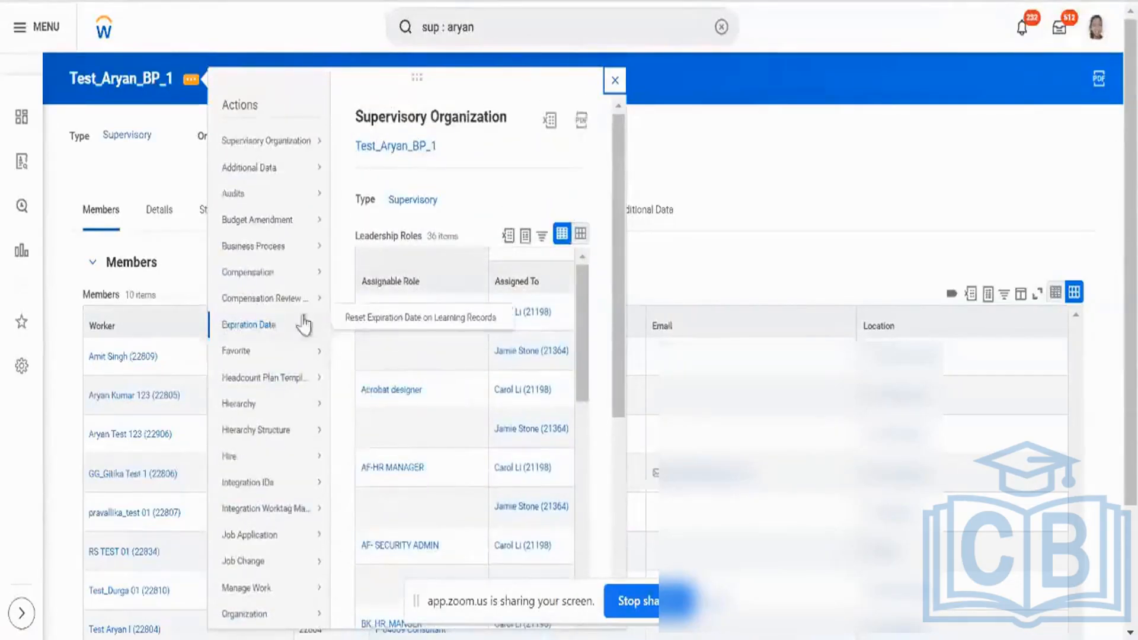
{"action": "mouse_move", "coordinate": [300, 256]}
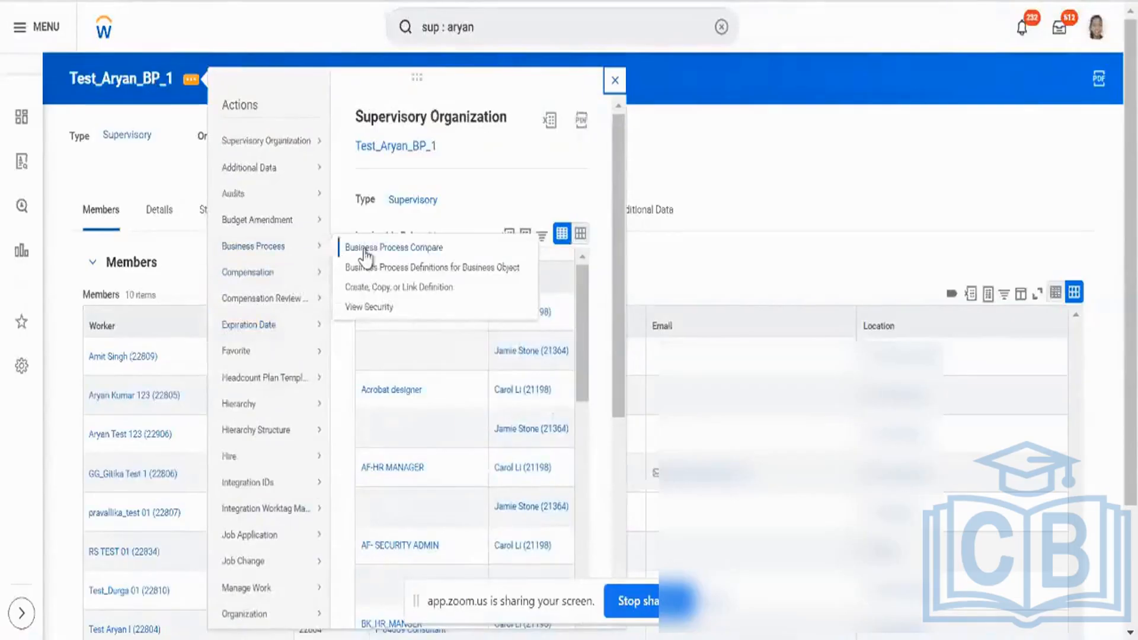
{"action": "left_click", "coordinate": [408, 270]}
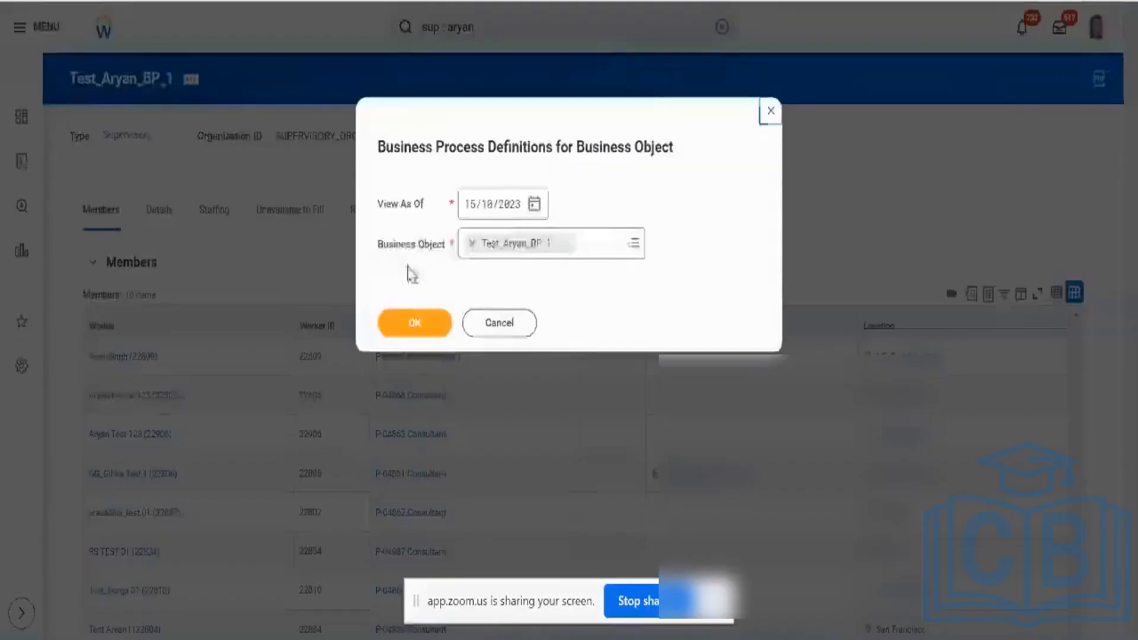
{"action": "left_click", "coordinate": [414, 323]}
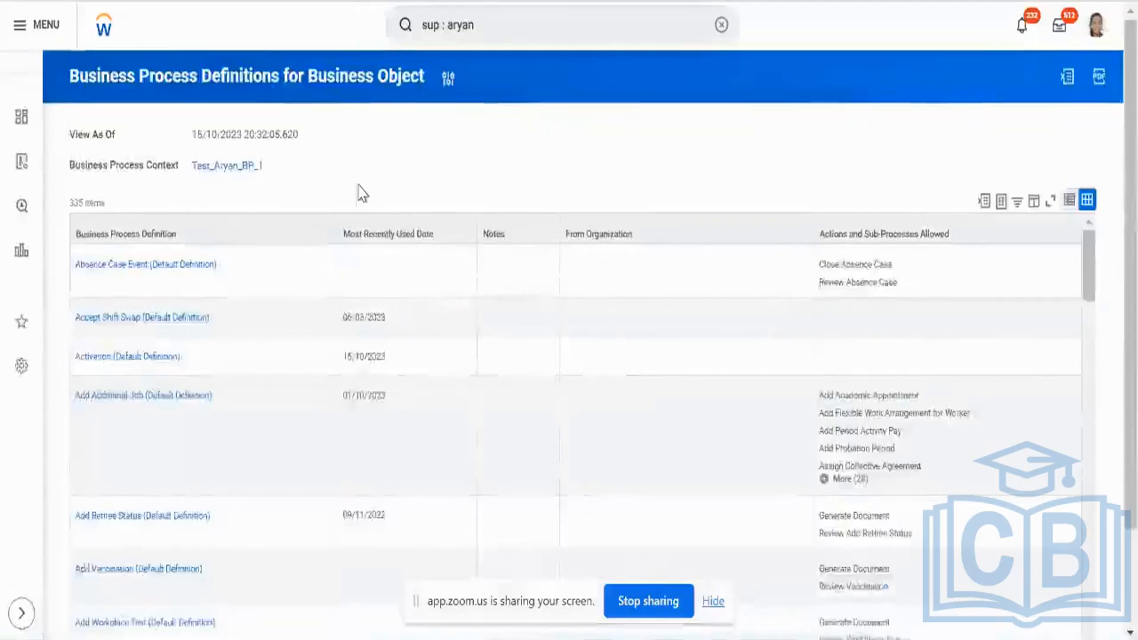
Filter the report to the Create Position and Edit Position Restrictions Additional Data default definitions, and check the business process context
{"action": "scroll", "coordinate": [296, 136], "scroll_direction": "down", "scroll_amount": 2}
{"action": "left_click", "coordinate": [229, 112]}
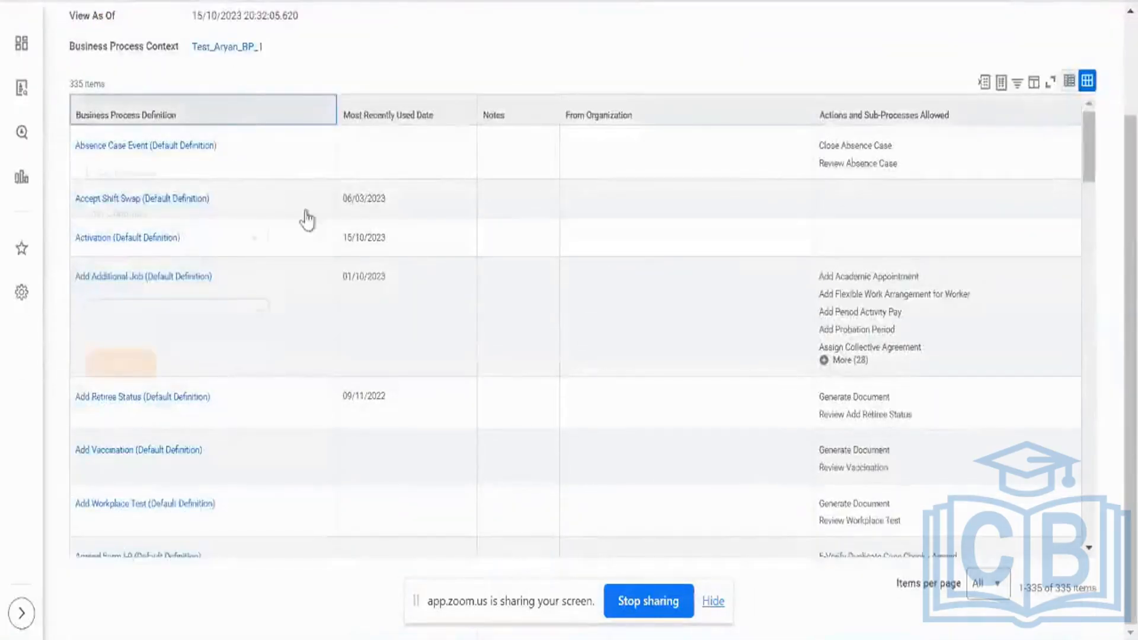
{"action": "left_click", "coordinate": [220, 315]}
{"action": "type", "text": "position"}
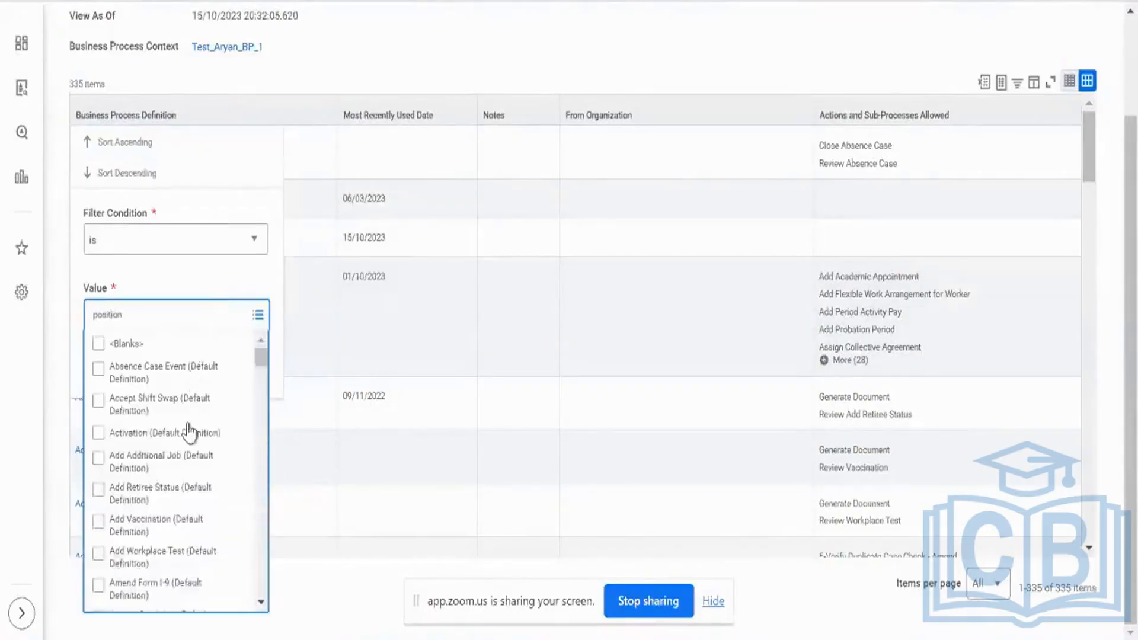
{"action": "key", "text": "Return"}
{"action": "left_click", "coordinate": [98, 435]}
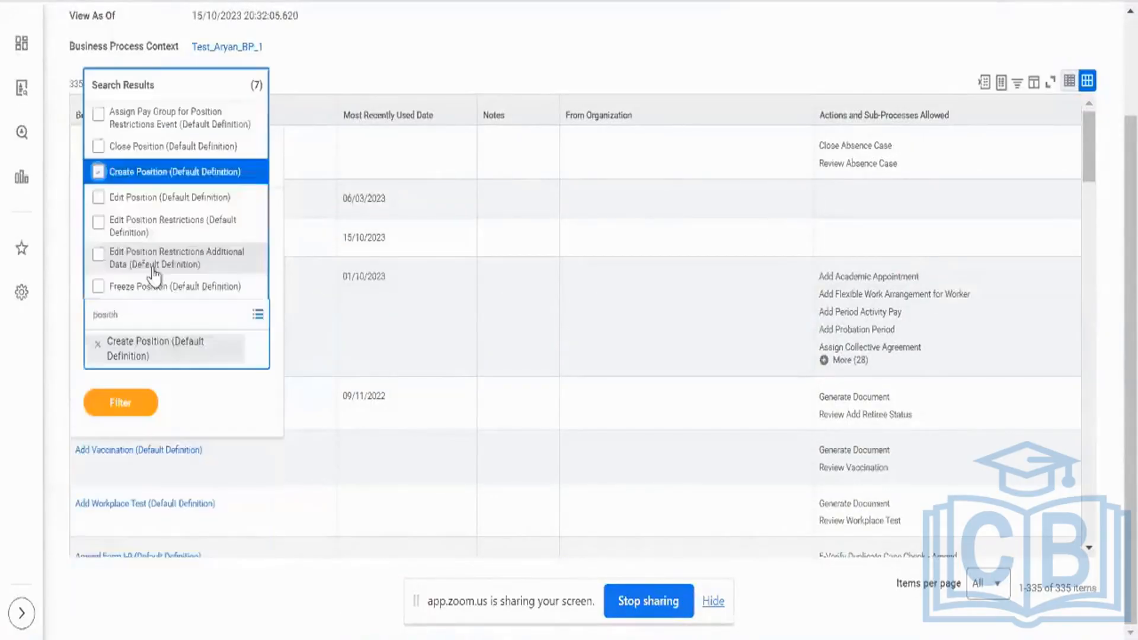
{"action": "left_click", "coordinate": [154, 270]}
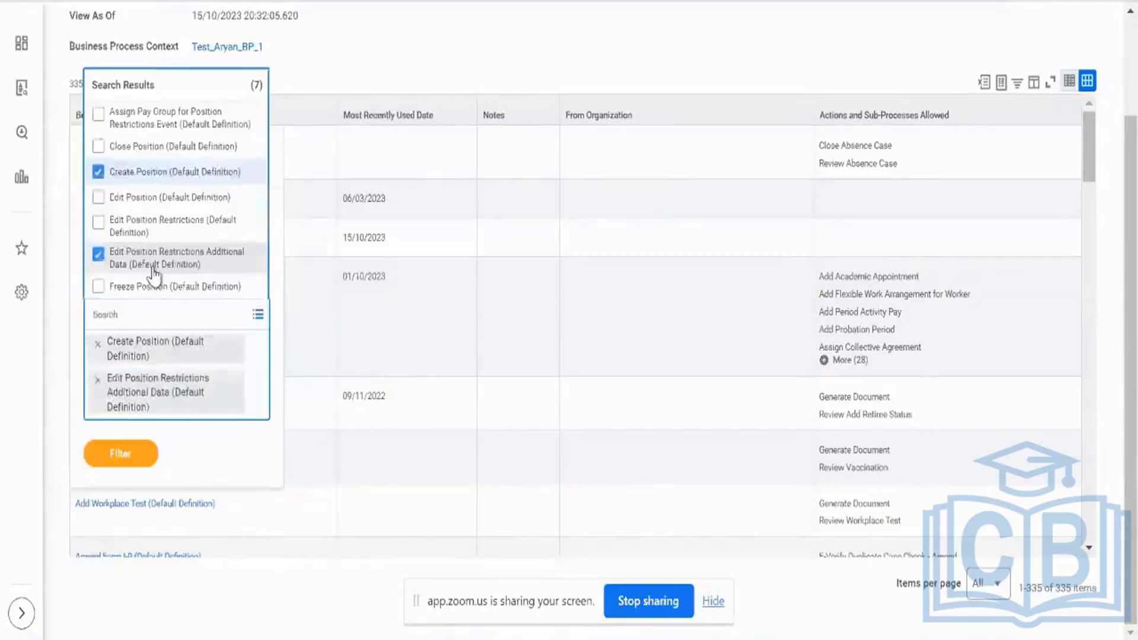
{"action": "left_click", "coordinate": [140, 450]}
{"action": "left_click", "coordinate": [129, 437]}
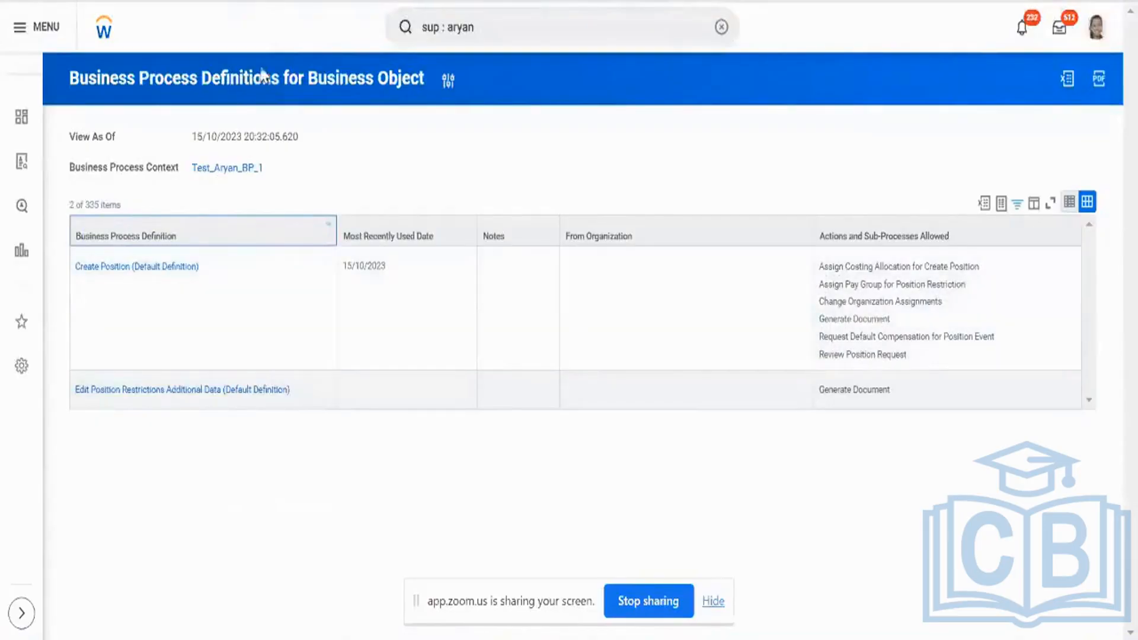
{"action": "triple_click", "coordinate": [170, 172]}
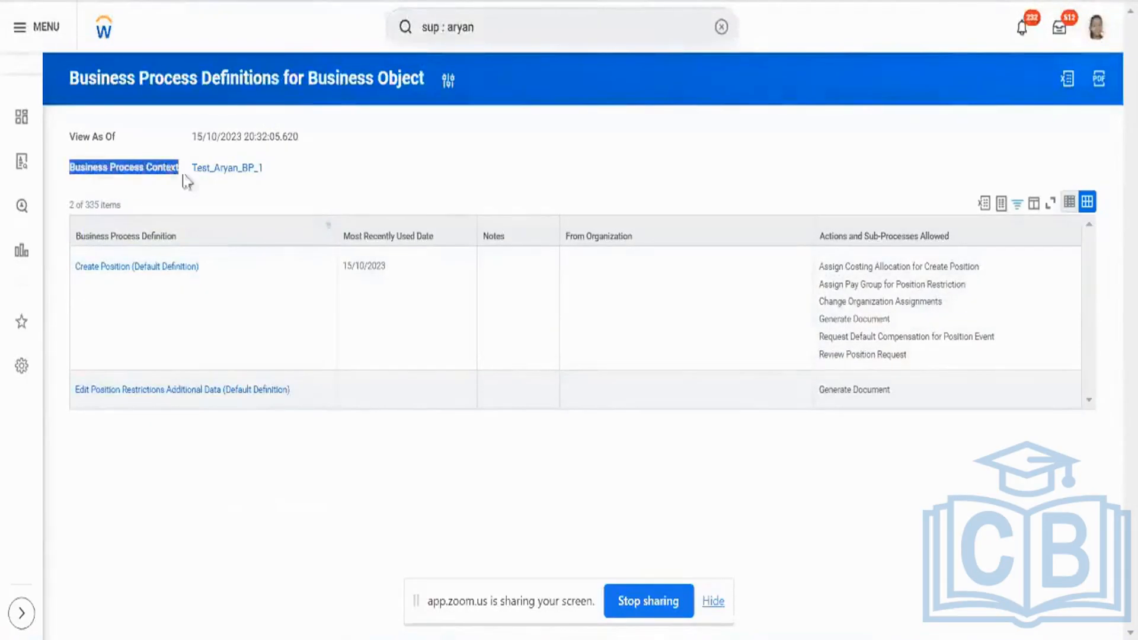
{"action": "left_click", "coordinate": [261, 284]}
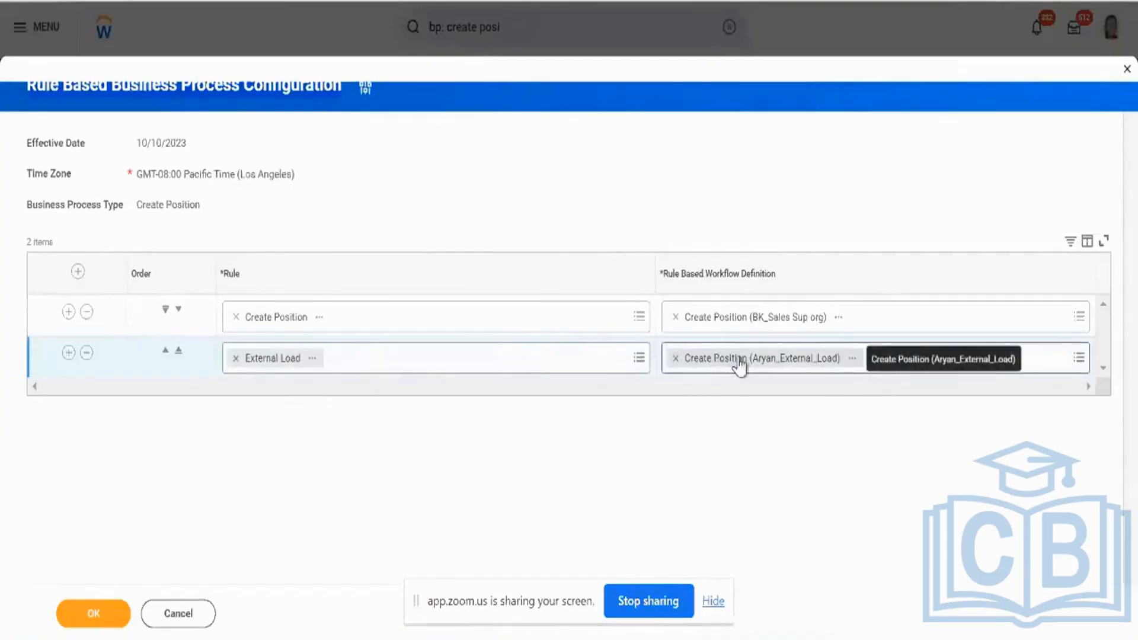
Save the rule-based business process configuration for Create Position
{"action": "left_click", "coordinate": [119, 624]}
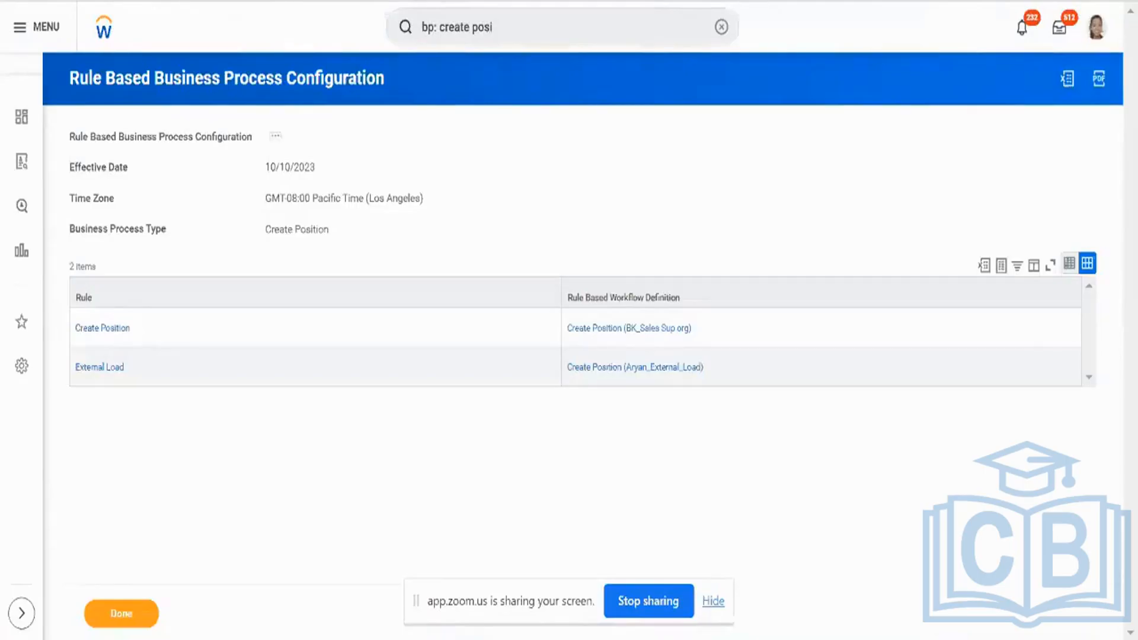
{"action": "key", "text": "alt+Tab"}
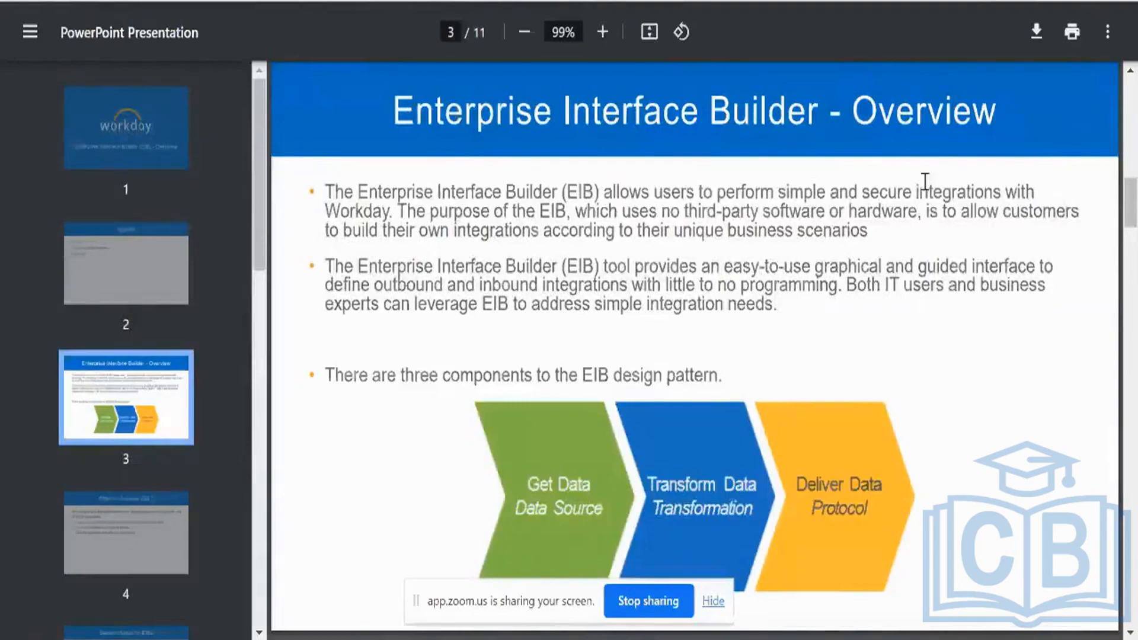
{"action": "key", "text": "alt+Tab"}
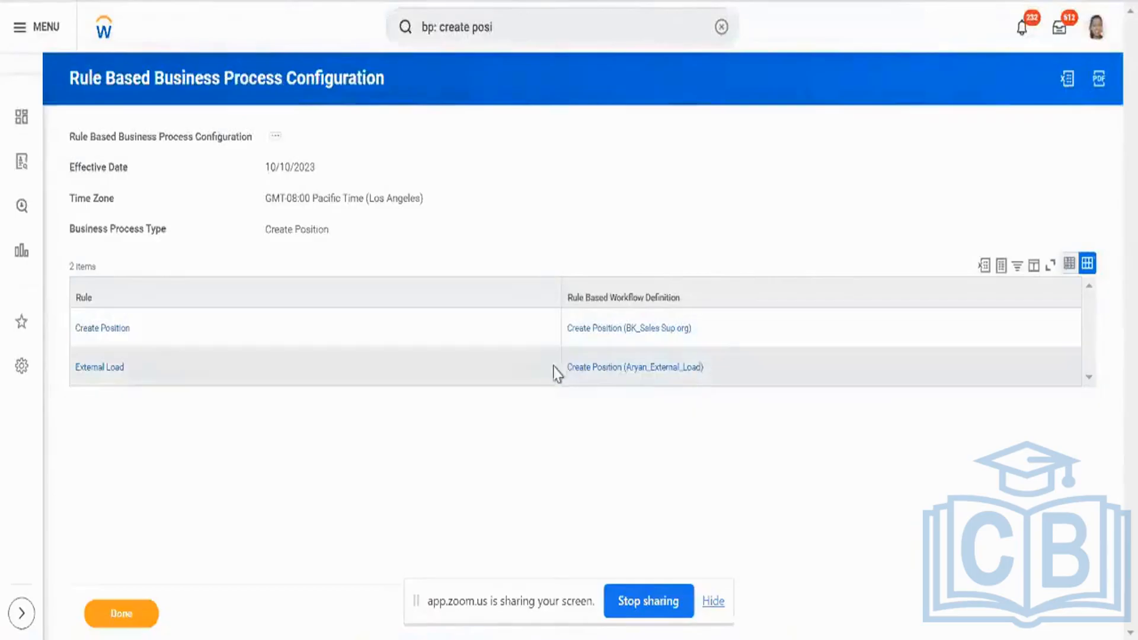
Open the Create Position (Aryan_External_Load) workflow definition assigned to the External Load rule in a new browser tab
{"action": "left_click", "coordinate": [551, 373]}
{"action": "mouse_move", "coordinate": [712, 370]}
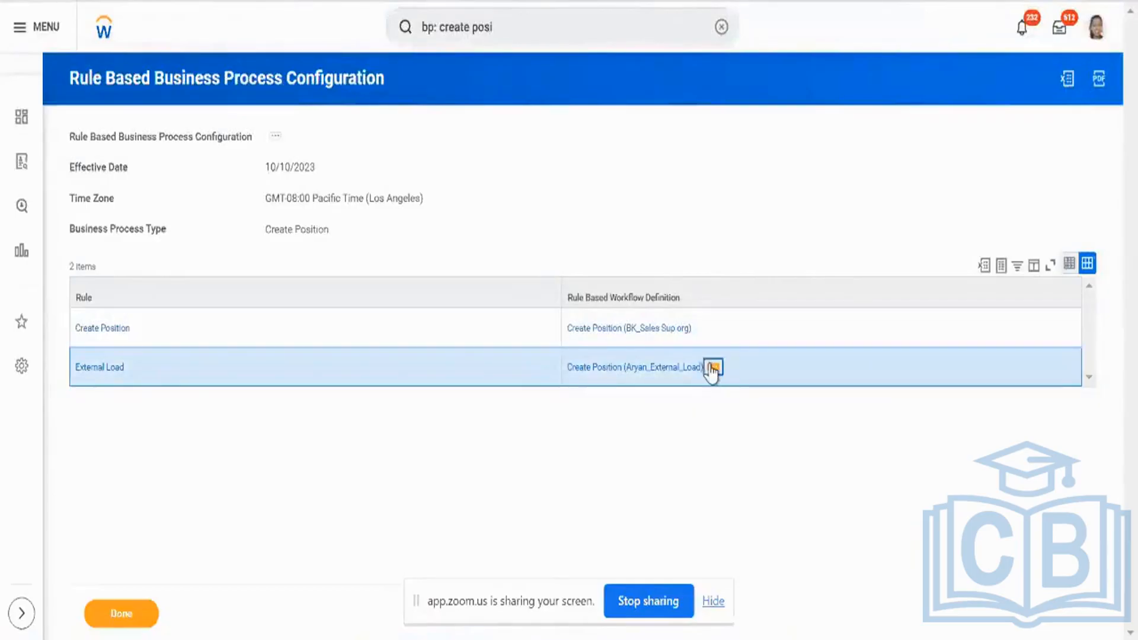
{"action": "left_click", "coordinate": [713, 368]}
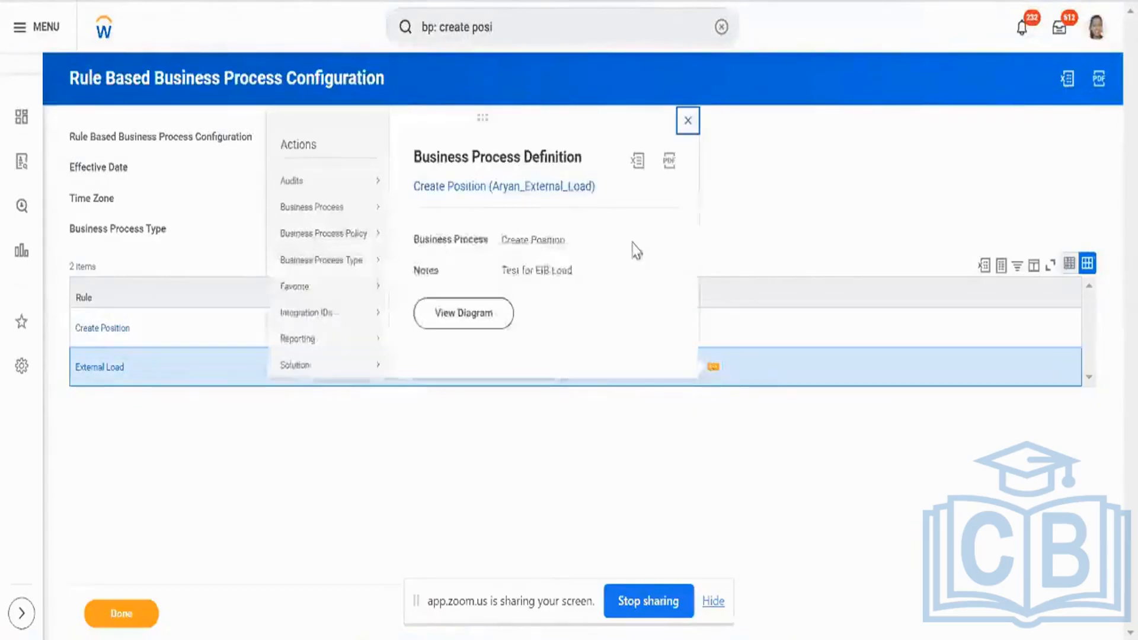
{"action": "right_click", "coordinate": [567, 196]}
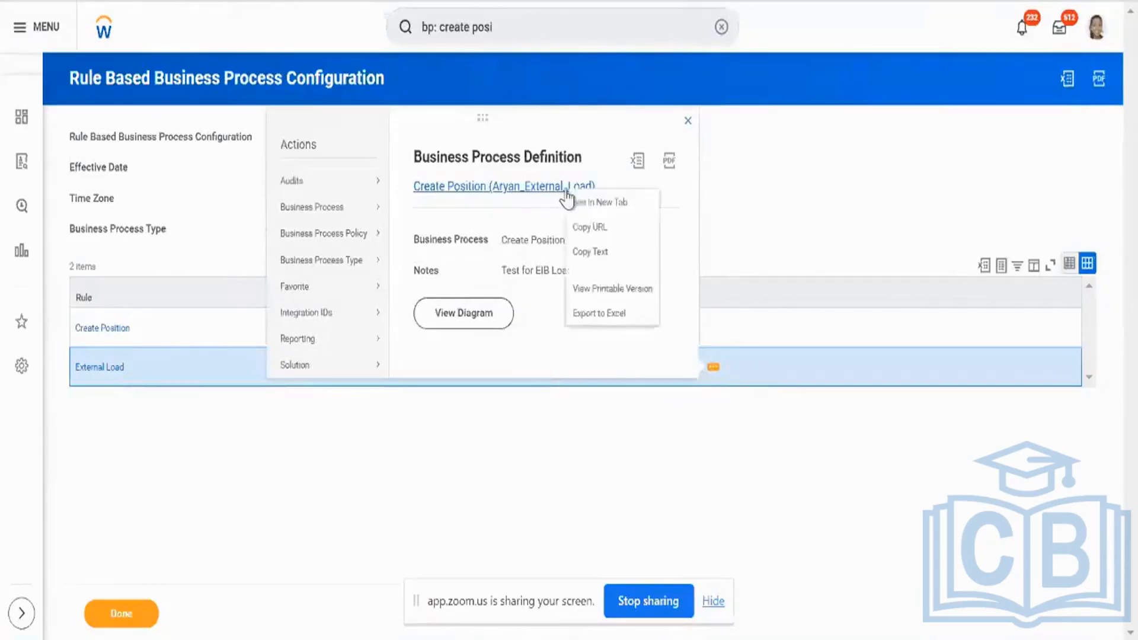
{"action": "left_click", "coordinate": [588, 203]}
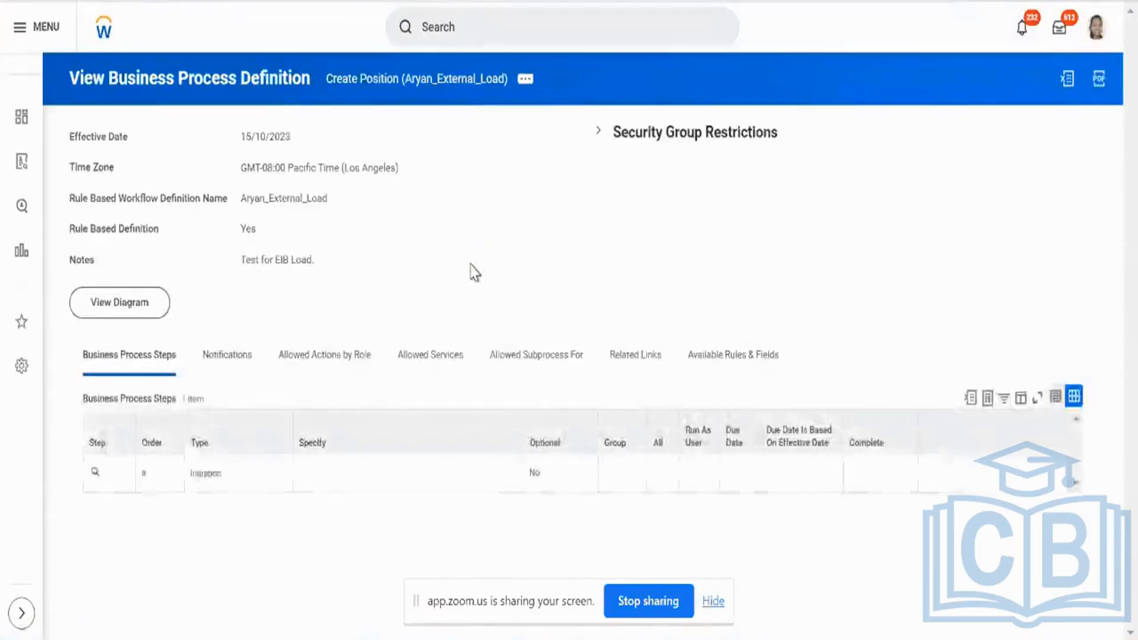
Examine the definition's full list of initiating security groups and its process steps, and switch to the EIB presentation
{"action": "left_click", "coordinate": [598, 130]}
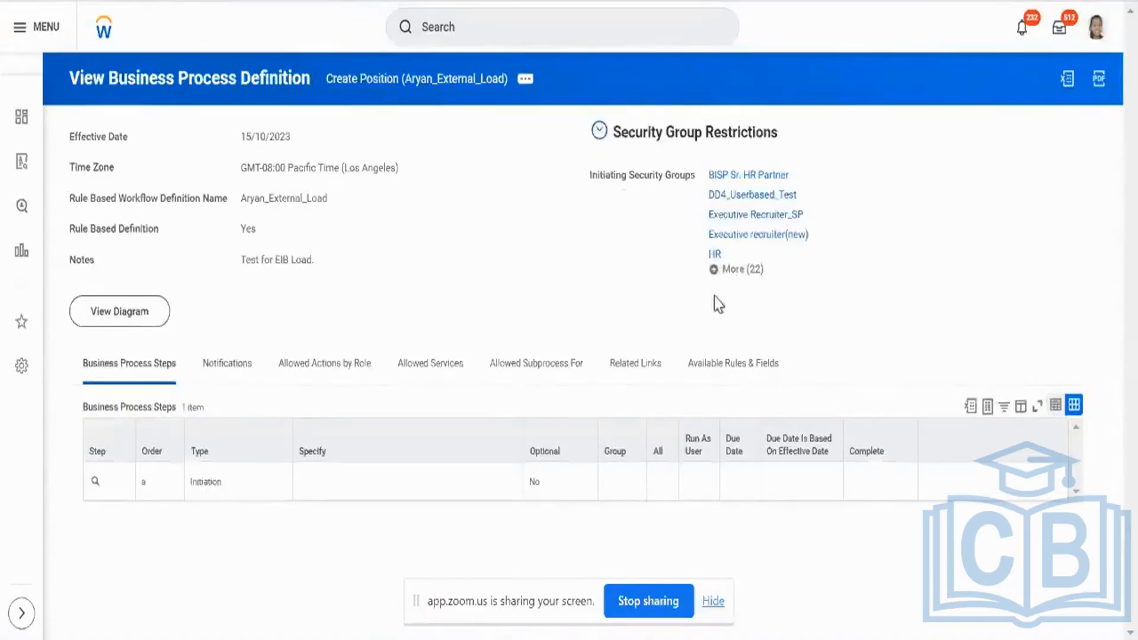
{"action": "left_click", "coordinate": [725, 270]}
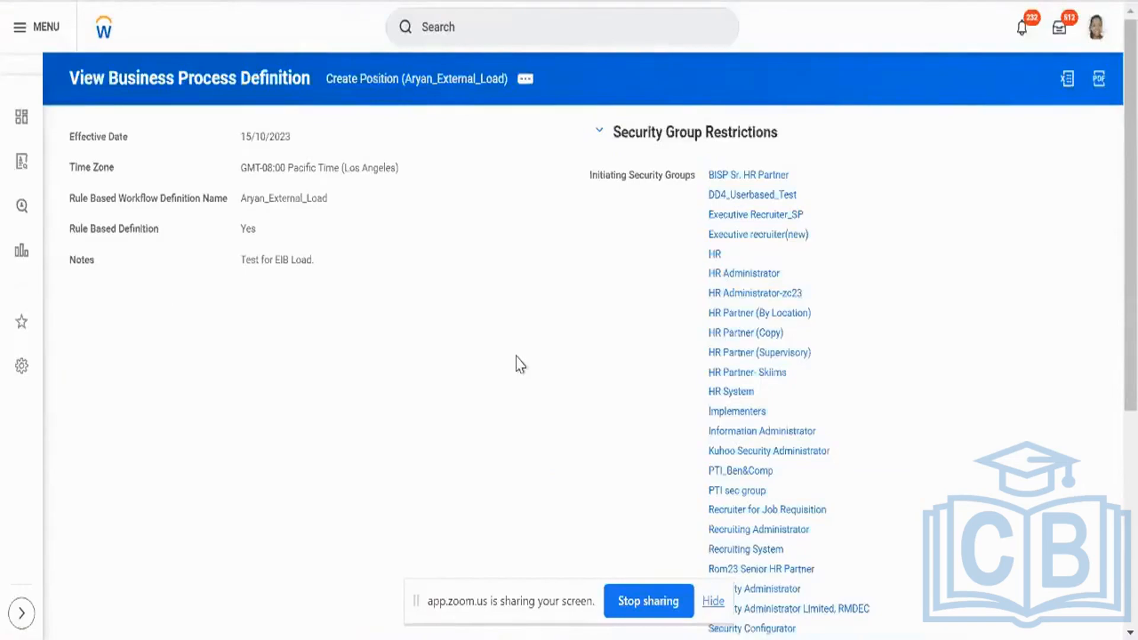
{"action": "scroll", "coordinate": [520, 364], "scroll_direction": "down", "scroll_amount": 5}
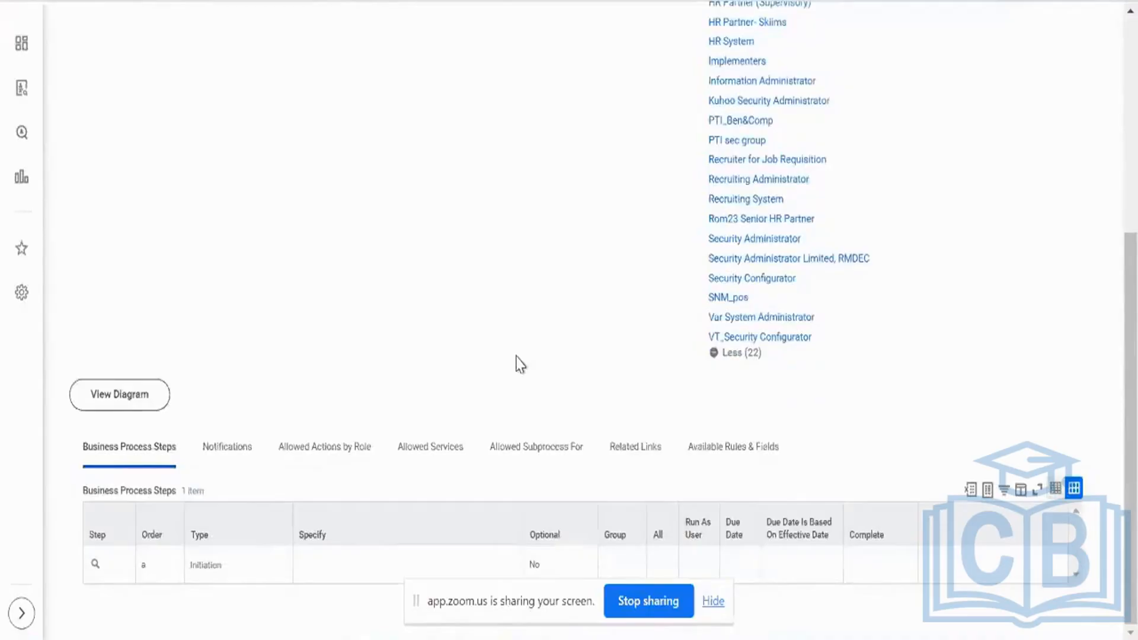
{"action": "scroll", "coordinate": [539, 340], "scroll_direction": "up", "scroll_amount": 5}
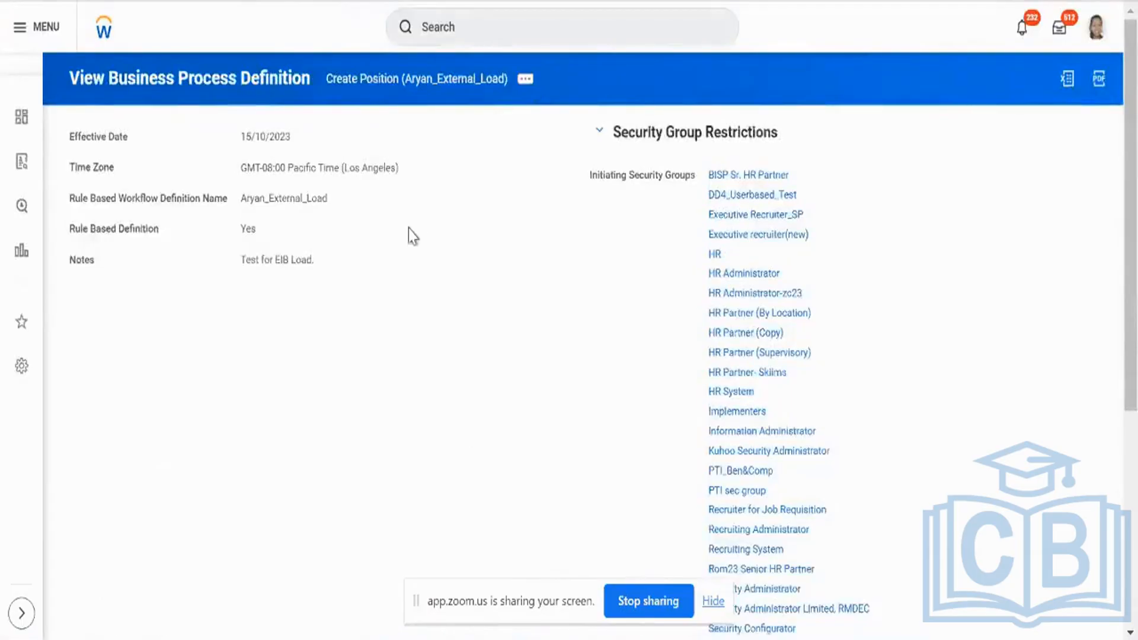
{"action": "key", "text": "alt+Tab"}
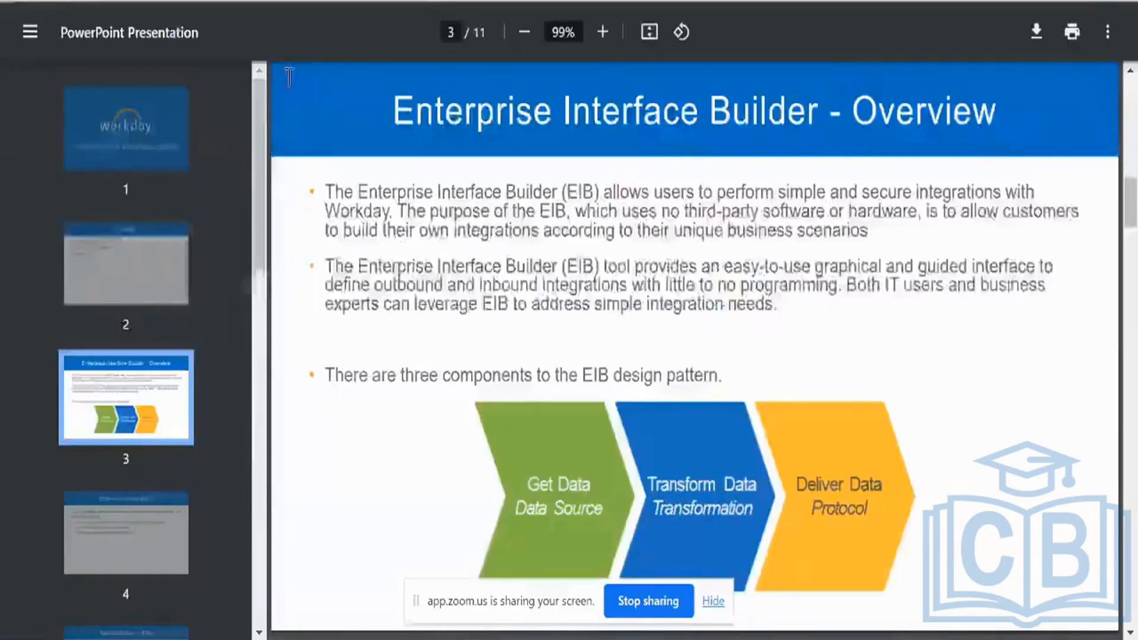
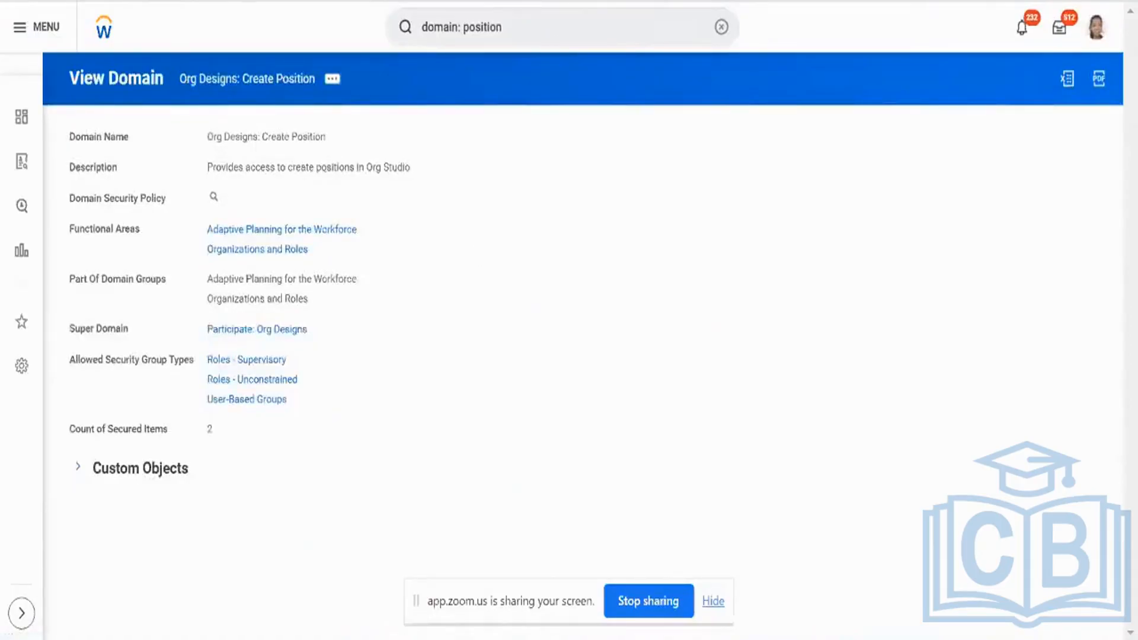
Search for "domain: position" and open the Set Up: Position domain from the results
{"action": "key", "text": "Return"}
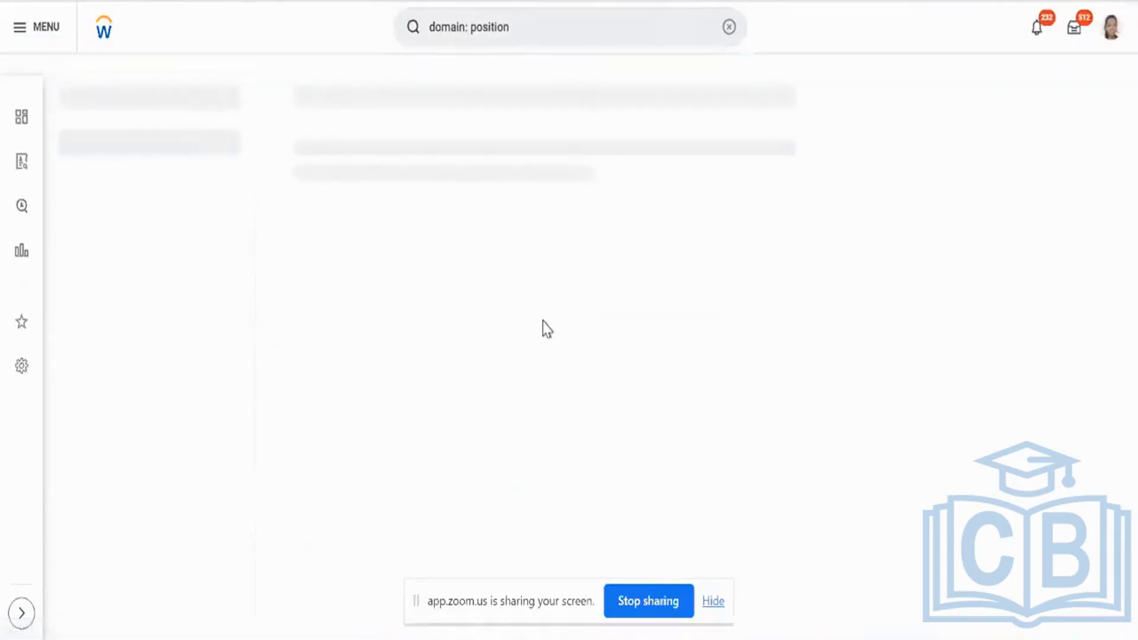
{"action": "scroll", "coordinate": [547, 329], "scroll_direction": "down", "scroll_amount": 5}
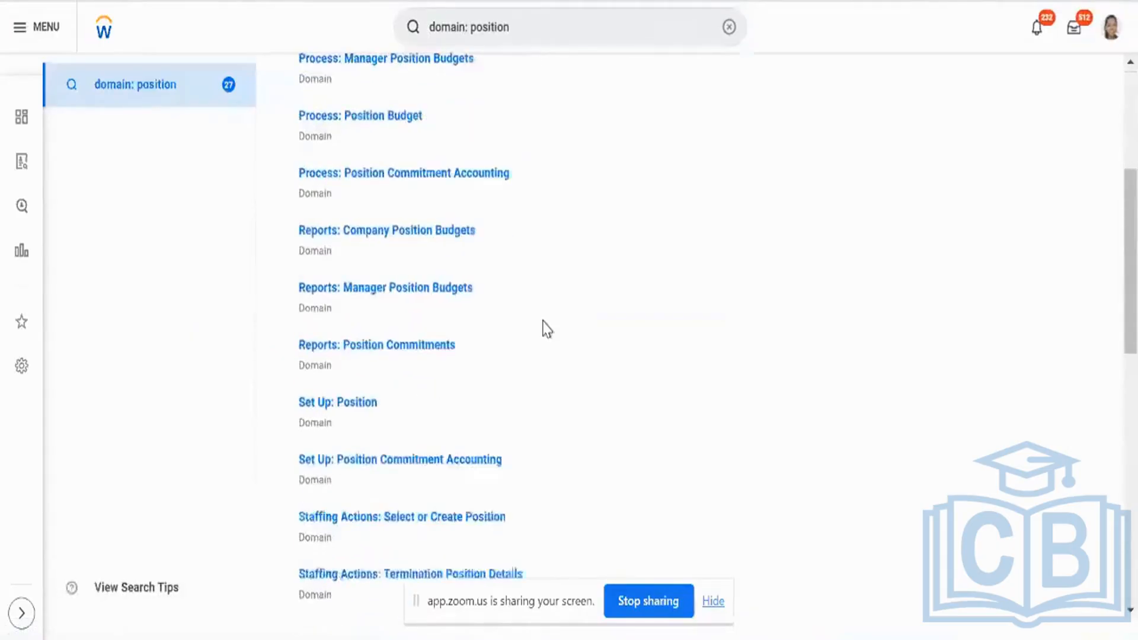
{"action": "scroll", "coordinate": [406, 335], "scroll_direction": "down", "scroll_amount": 1}
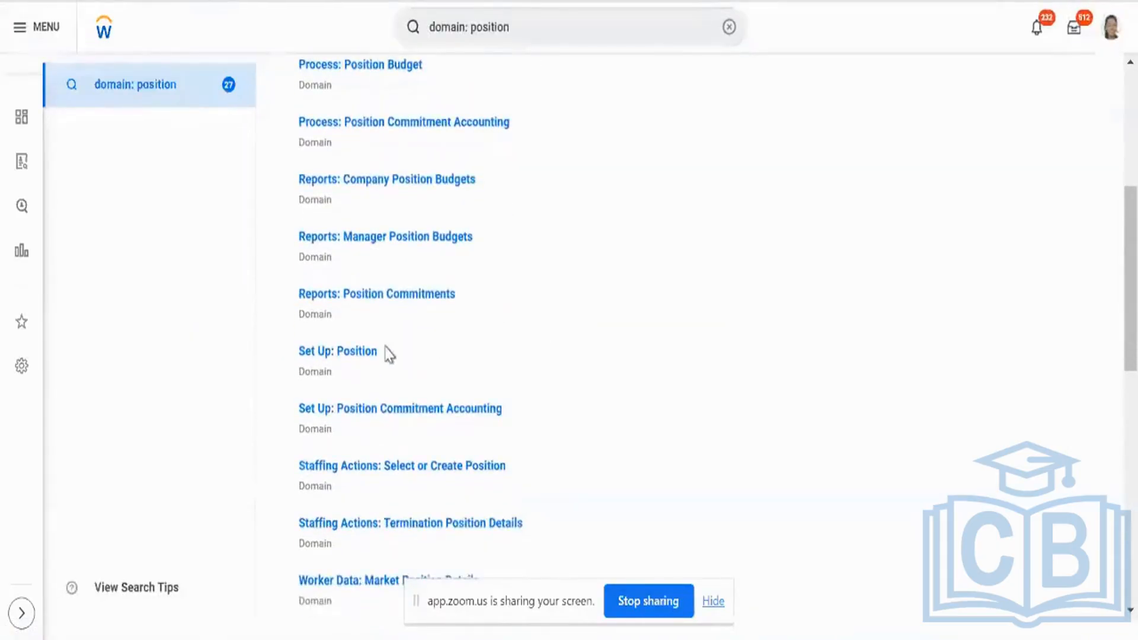
{"action": "left_click", "coordinate": [388, 354]}
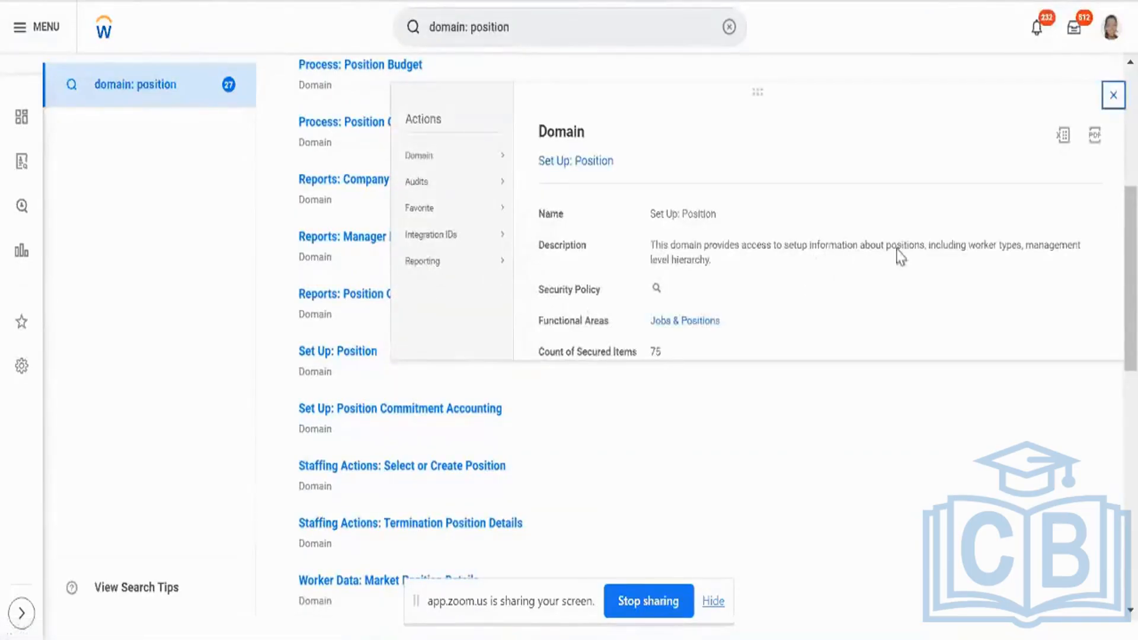
{"action": "left_click", "coordinate": [322, 351]}
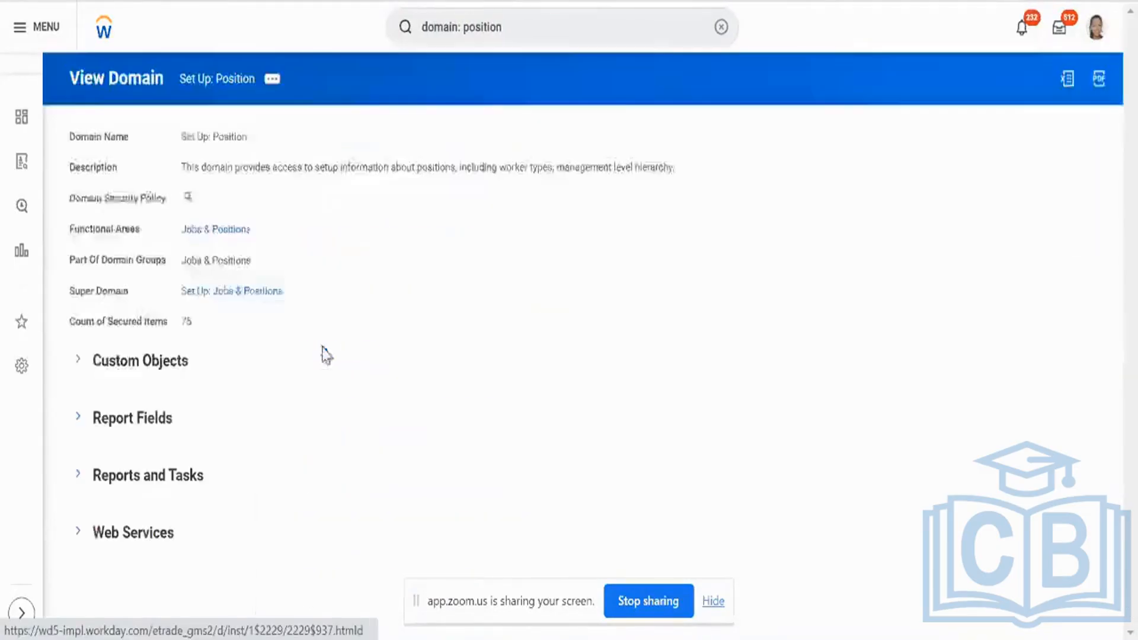
Read the Set Up: Position domain's description, open its domain security policy, and display the policy's available actions
{"action": "double_click", "coordinate": [254, 172]}
{"action": "triple_click", "coordinate": [254, 172]}
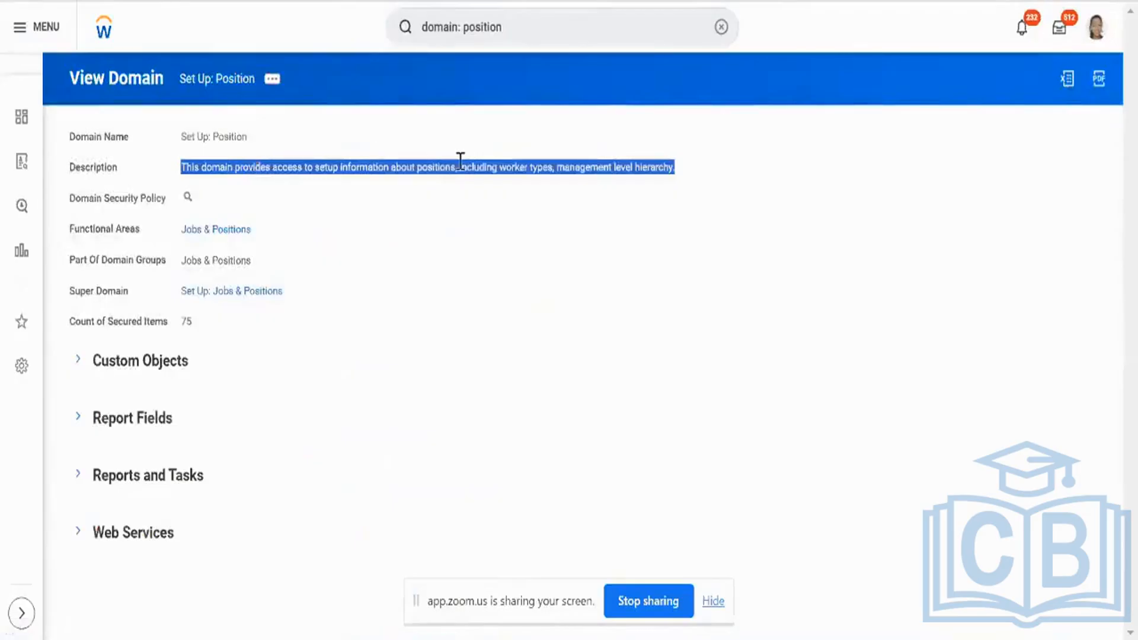
{"action": "left_click", "coordinate": [188, 198]}
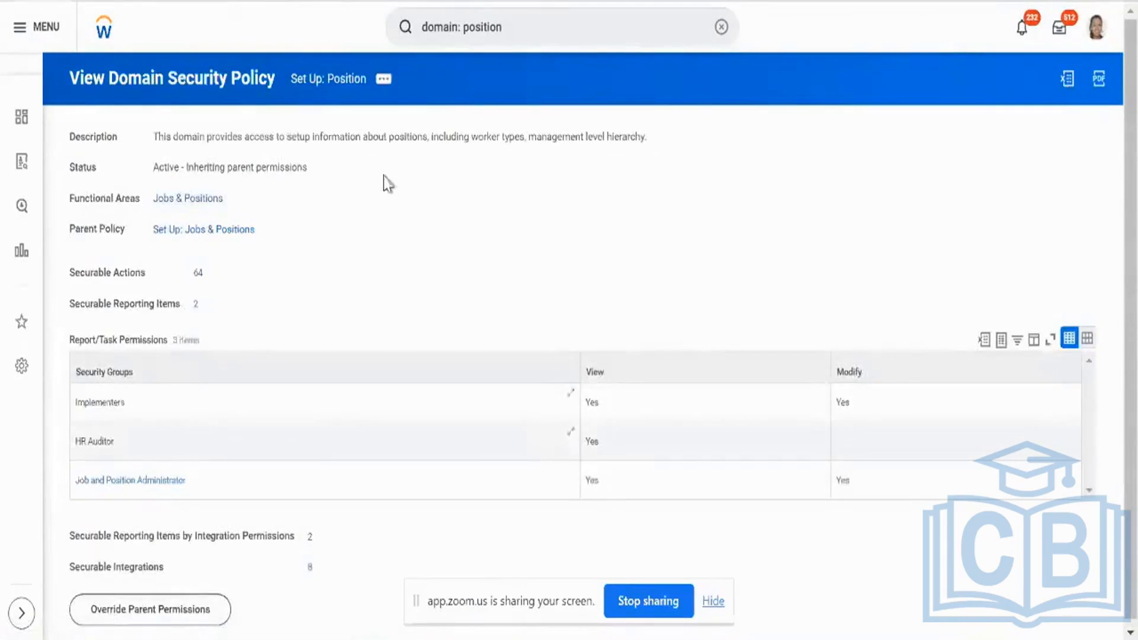
{"action": "scroll", "coordinate": [397, 226], "scroll_direction": "down", "scroll_amount": 1}
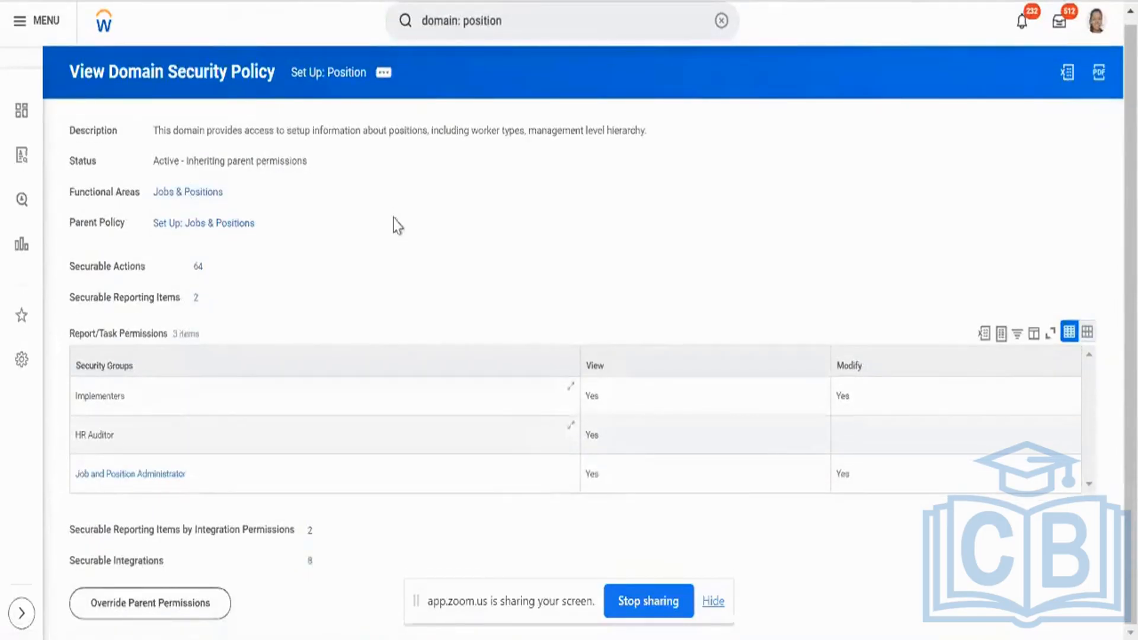
{"action": "left_click", "coordinate": [383, 82]}
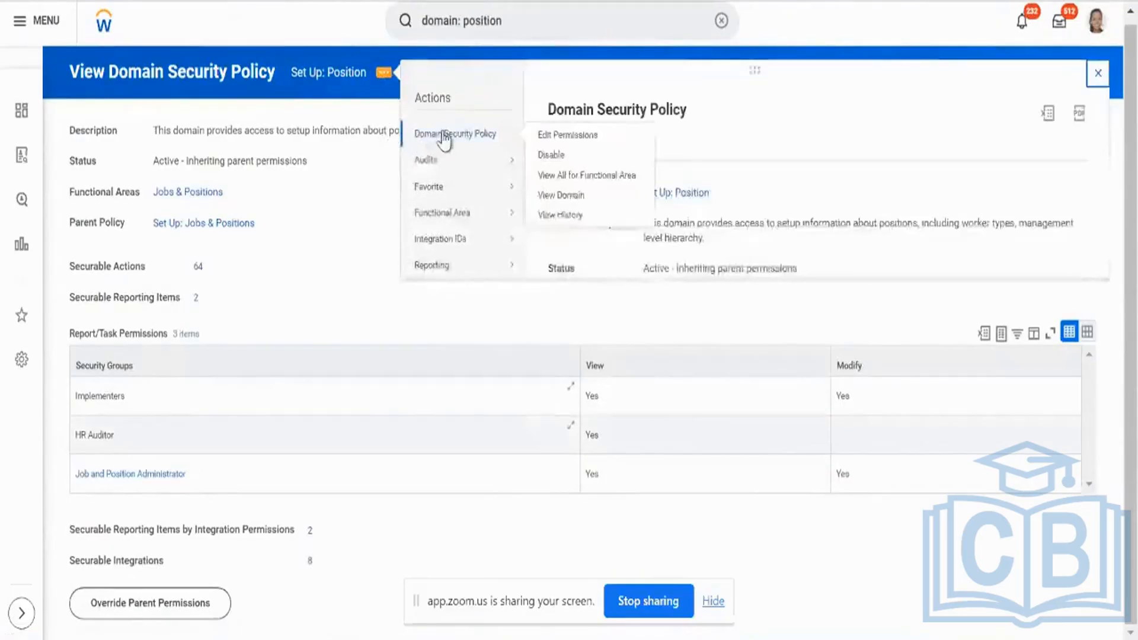
Examine the list of securable actions in the Set Up: Position security policy, and close the list
{"action": "left_click", "coordinate": [199, 267]}
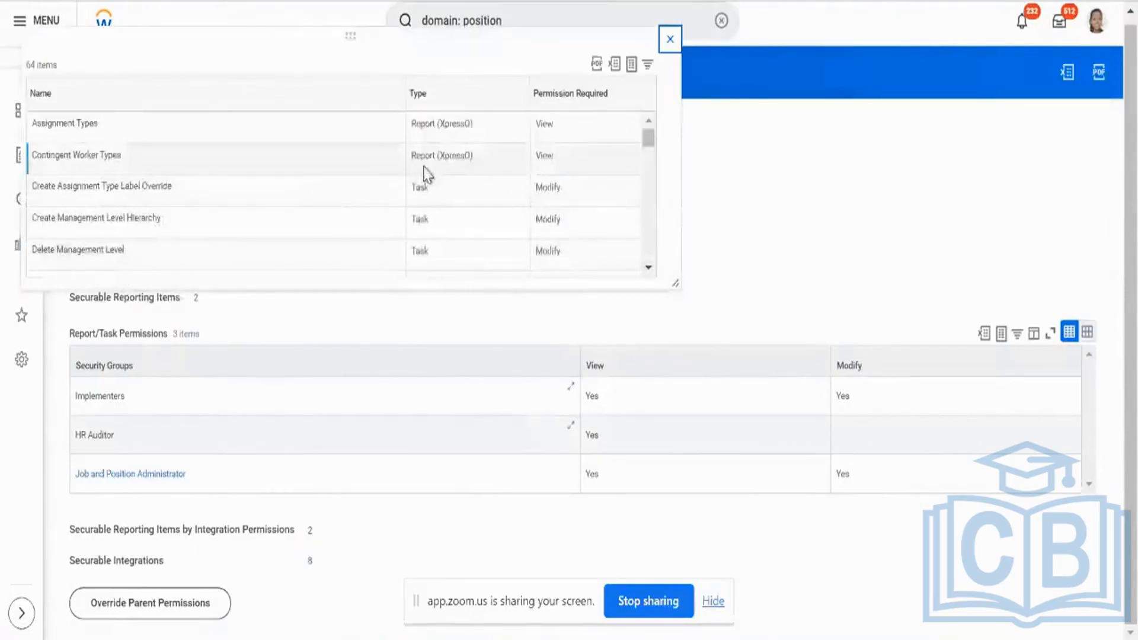
{"action": "scroll", "coordinate": [425, 175], "scroll_direction": "down", "scroll_amount": 2}
{"action": "scroll", "coordinate": [426, 175], "scroll_direction": "down", "scroll_amount": 2}
{"action": "scroll", "coordinate": [426, 175], "scroll_direction": "down", "scroll_amount": 10}
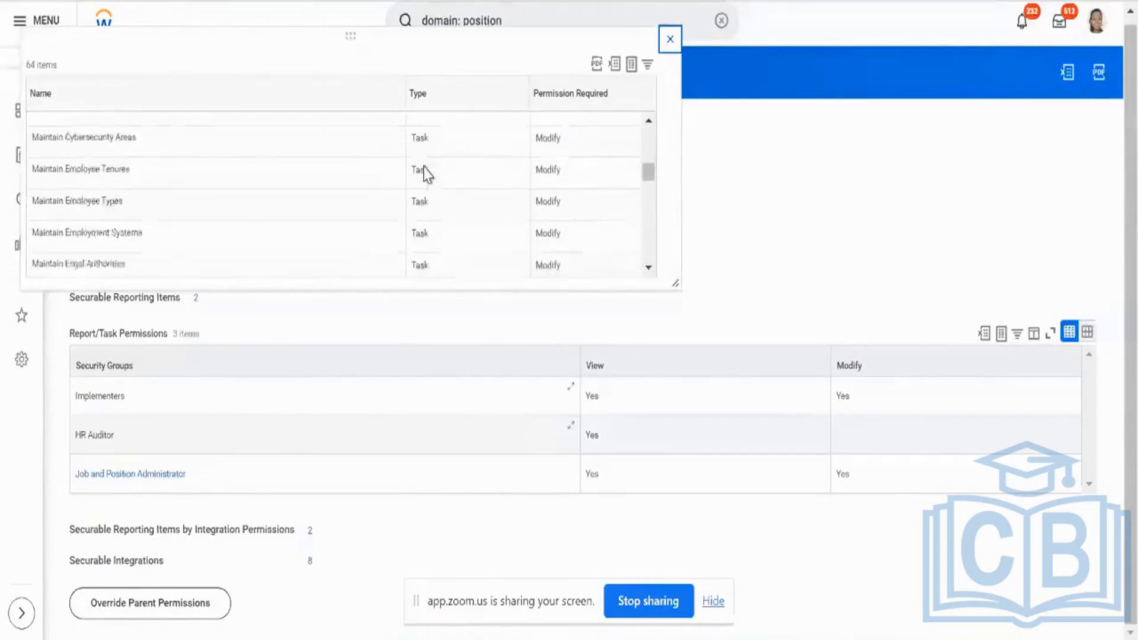
{"action": "scroll", "coordinate": [426, 175], "scroll_direction": "down", "scroll_amount": 10}
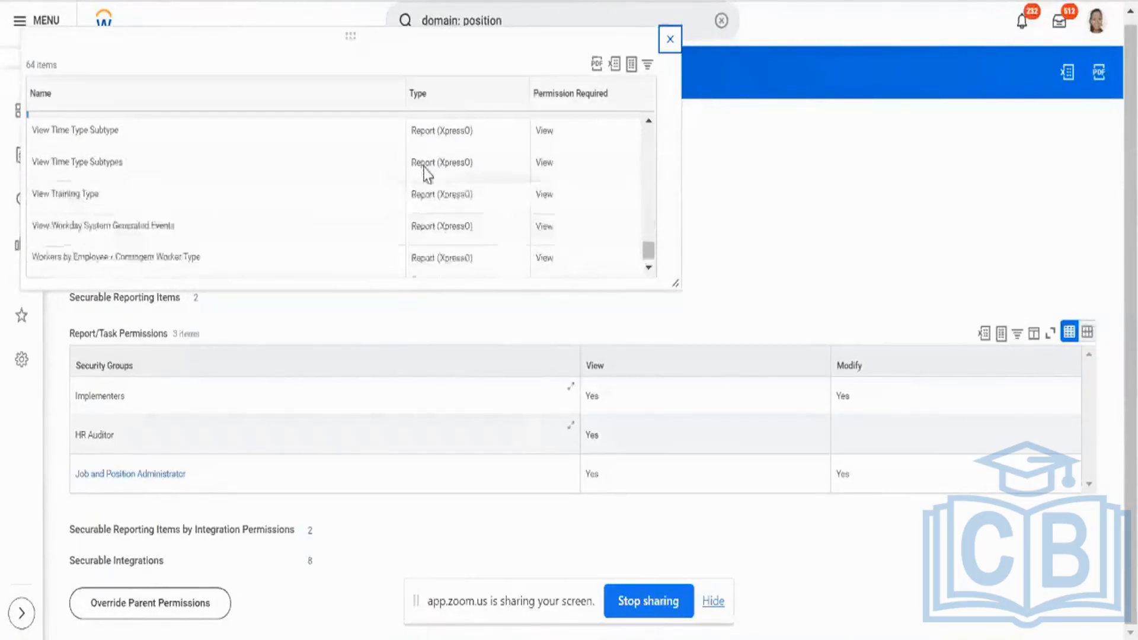
{"action": "left_click", "coordinate": [670, 39]}
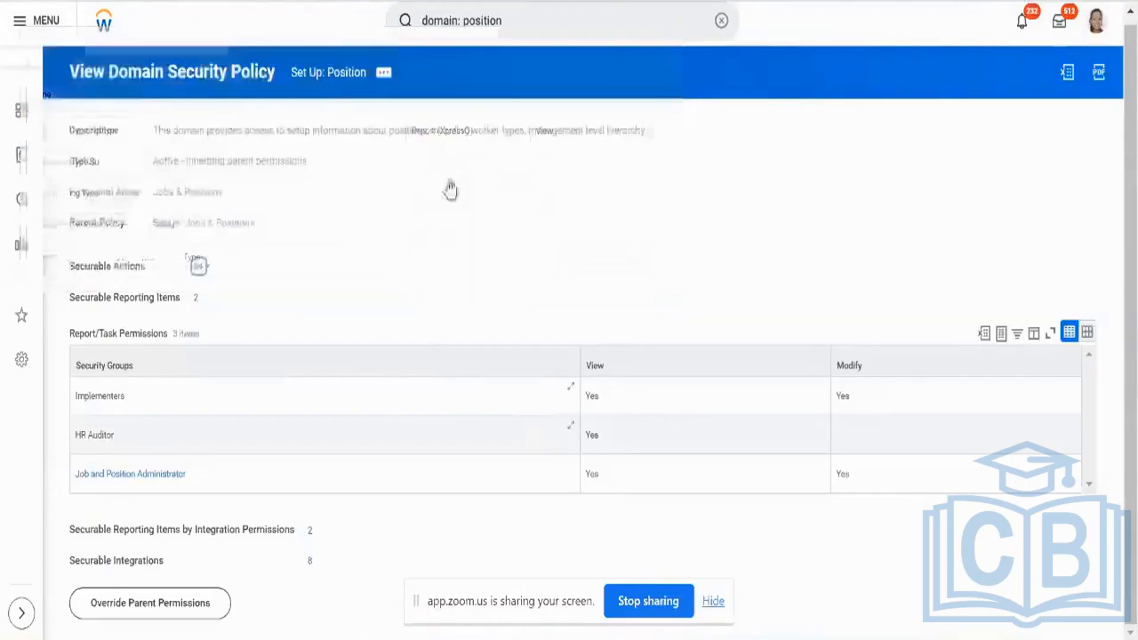
Return to the "domain: position" search results and look through the remaining listed domains
{"action": "key", "text": "alt+Left"}
{"action": "key", "text": "alt+Left"}
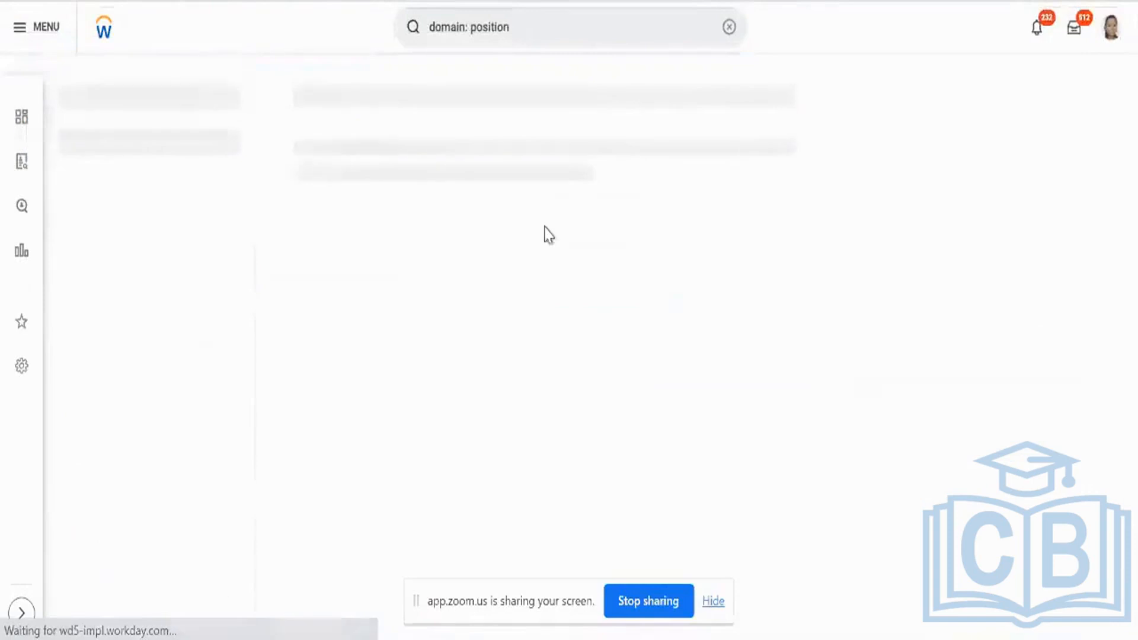
{"action": "scroll", "coordinate": [574, 263], "scroll_direction": "down", "scroll_amount": 1}
{"action": "scroll", "coordinate": [574, 264], "scroll_direction": "down", "scroll_amount": 9}
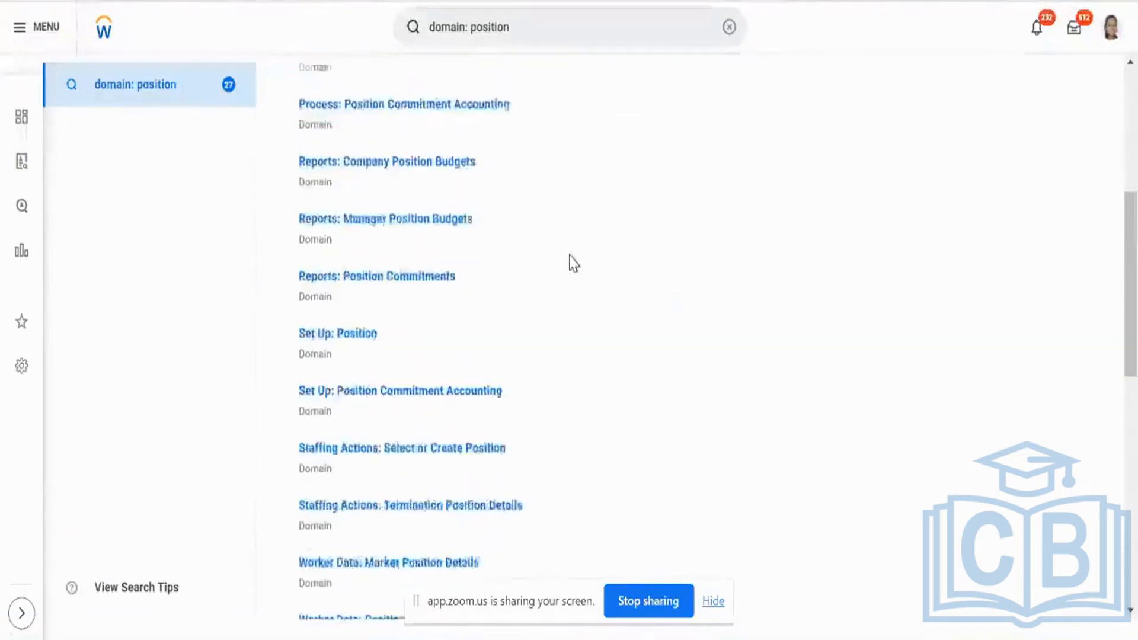
{"action": "scroll", "coordinate": [574, 263], "scroll_direction": "down", "scroll_amount": 6}
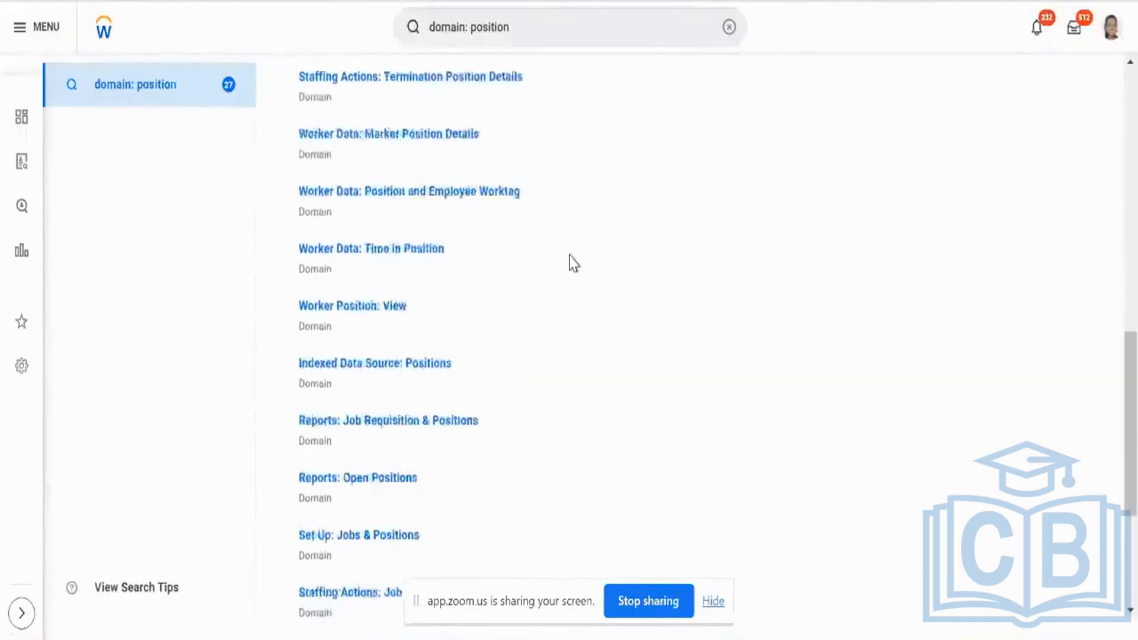
{"action": "scroll", "coordinate": [574, 263], "scroll_direction": "down", "scroll_amount": 1}
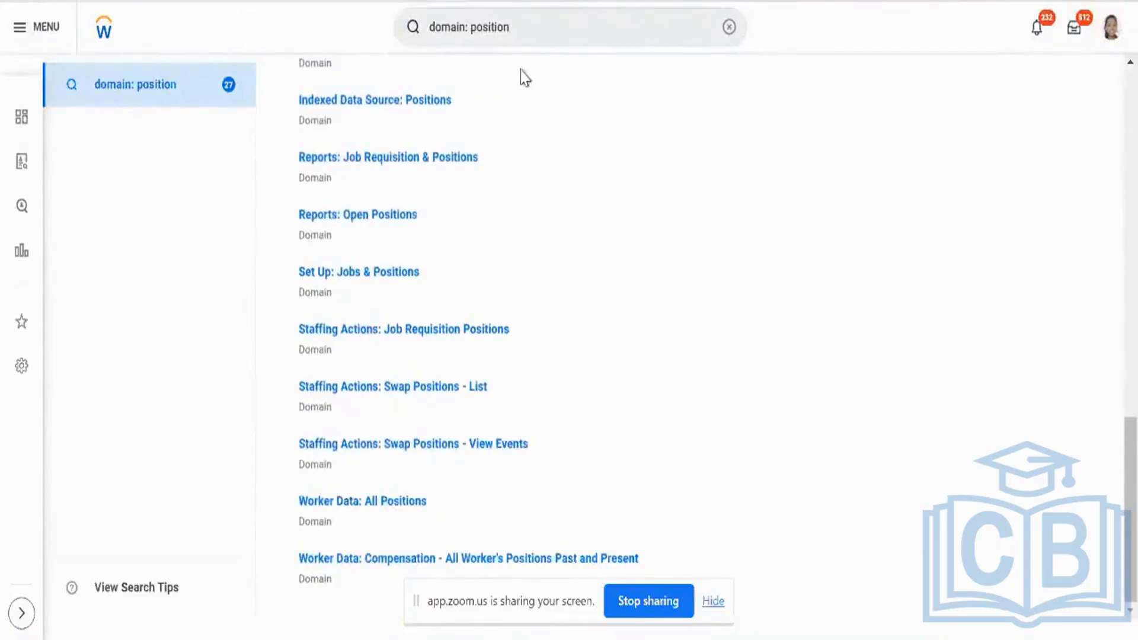
Search for "domain: create position" and review the security policy of the Staffing Actions: Select or Create Position domain
{"action": "left_click", "coordinate": [468, 27]}
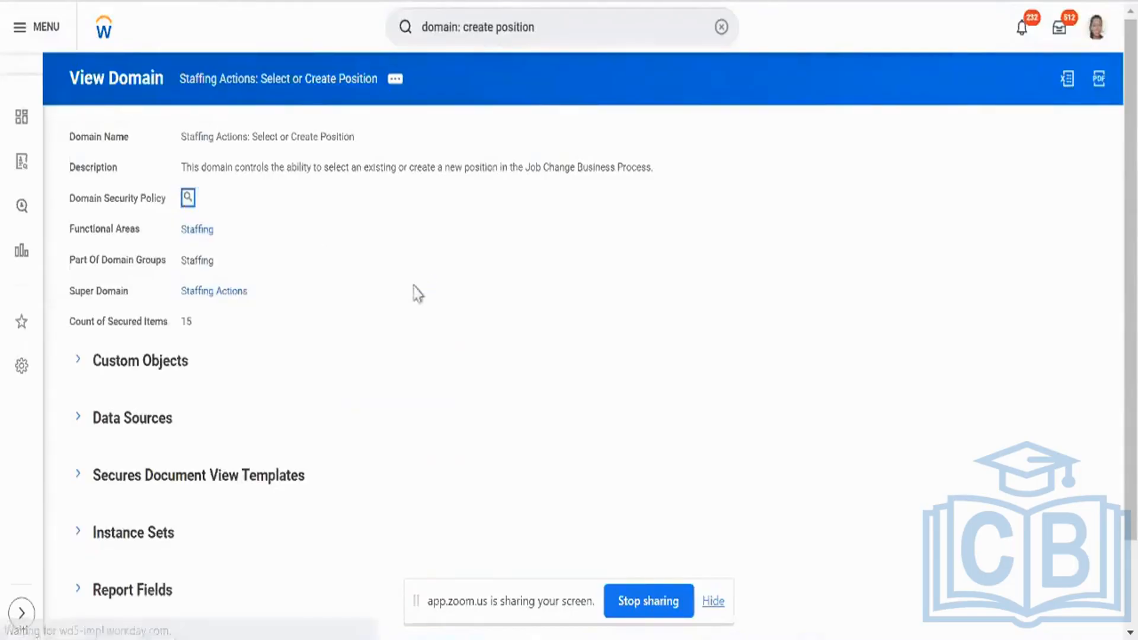
{"action": "scroll", "coordinate": [414, 285], "scroll_direction": "down", "scroll_amount": 1}
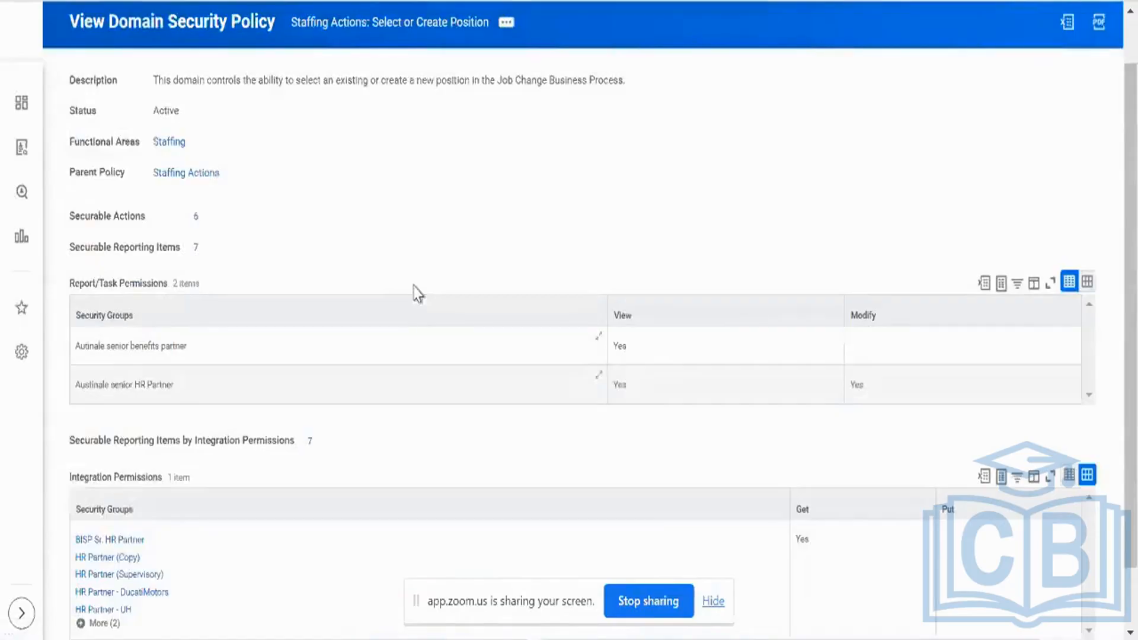
{"action": "scroll", "coordinate": [415, 292], "scroll_direction": "down", "scroll_amount": 1}
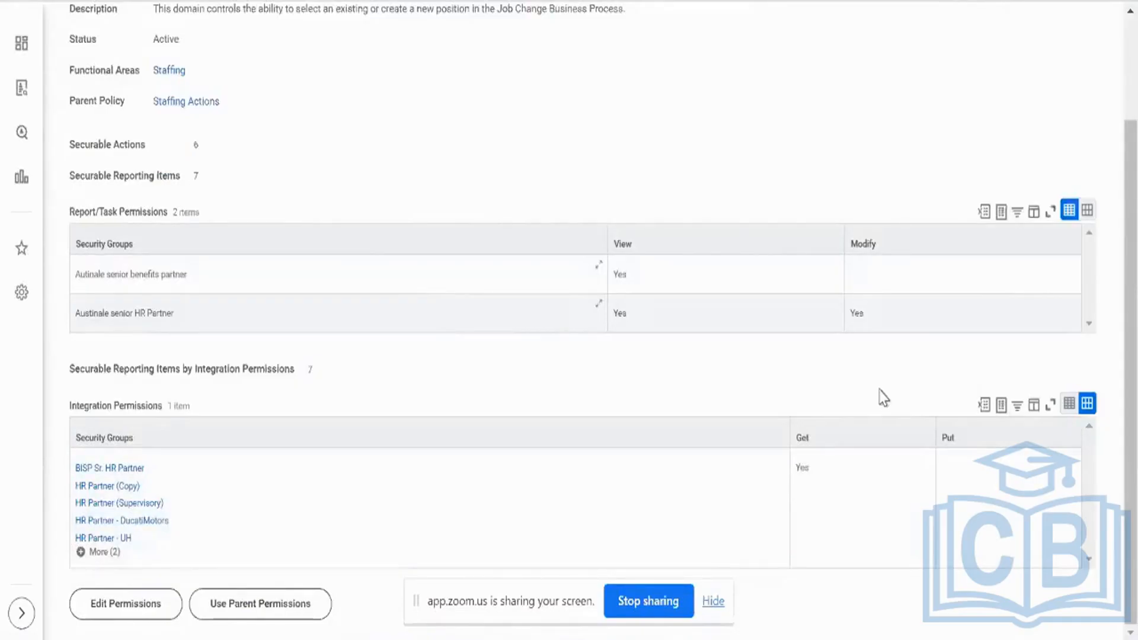
{"action": "scroll", "coordinate": [460, 193], "scroll_direction": "up", "scroll_amount": 2}
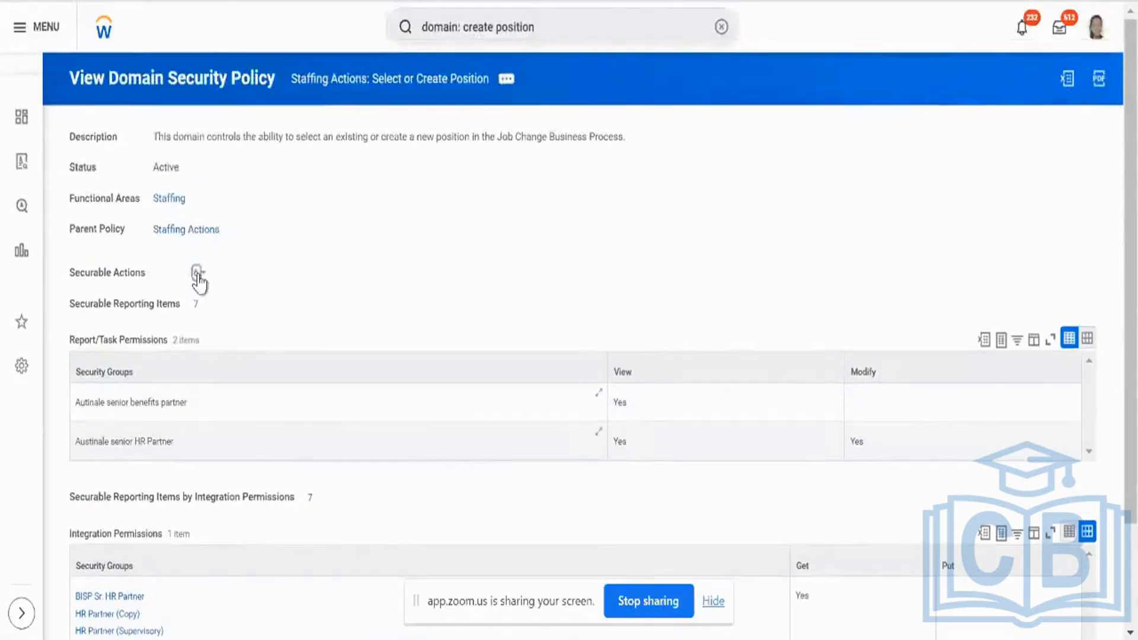
Examine the securable actions of the Select or Create Position policy, close the list, and check the integration permissions
{"action": "left_click", "coordinate": [198, 279]}
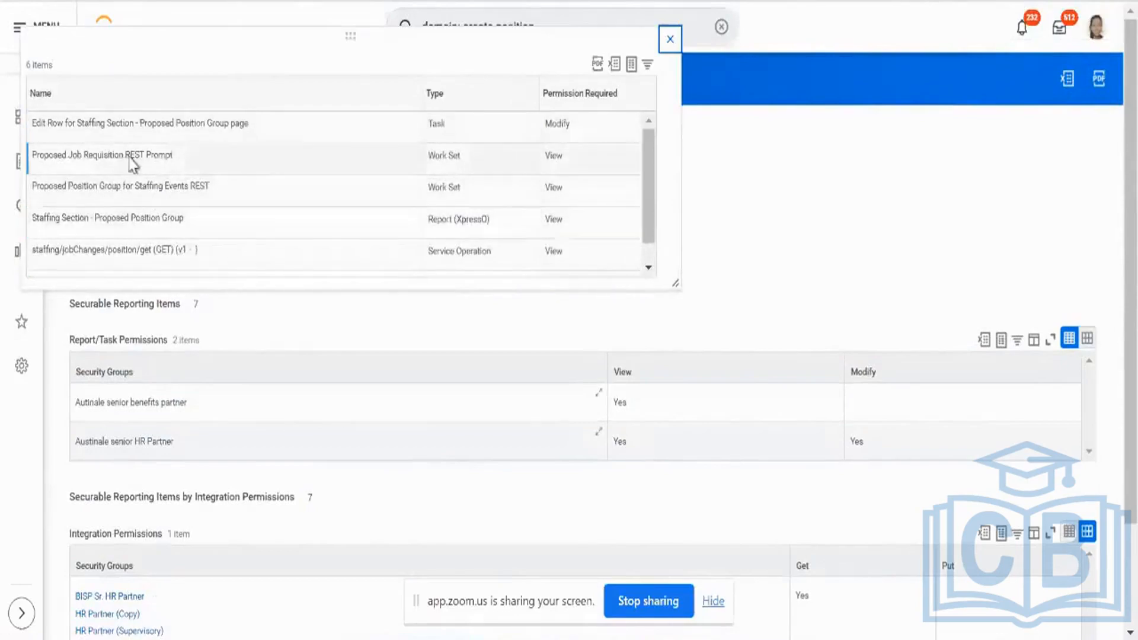
{"action": "scroll", "coordinate": [328, 219], "scroll_direction": "down", "scroll_amount": 1}
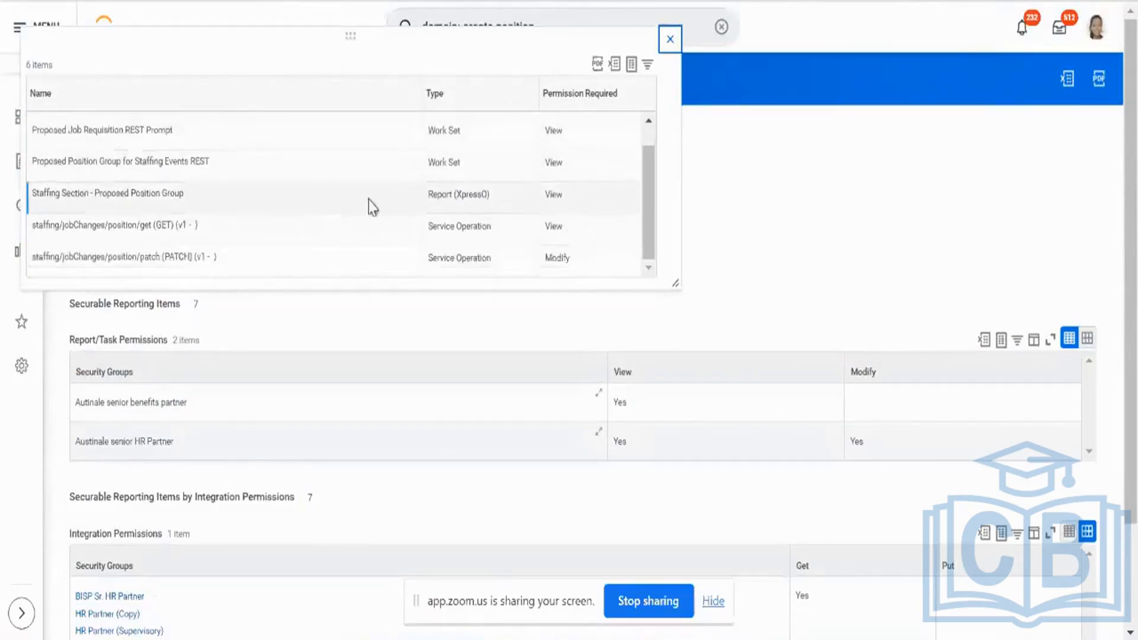
{"action": "scroll", "coordinate": [551, 143], "scroll_direction": "up", "scroll_amount": 1}
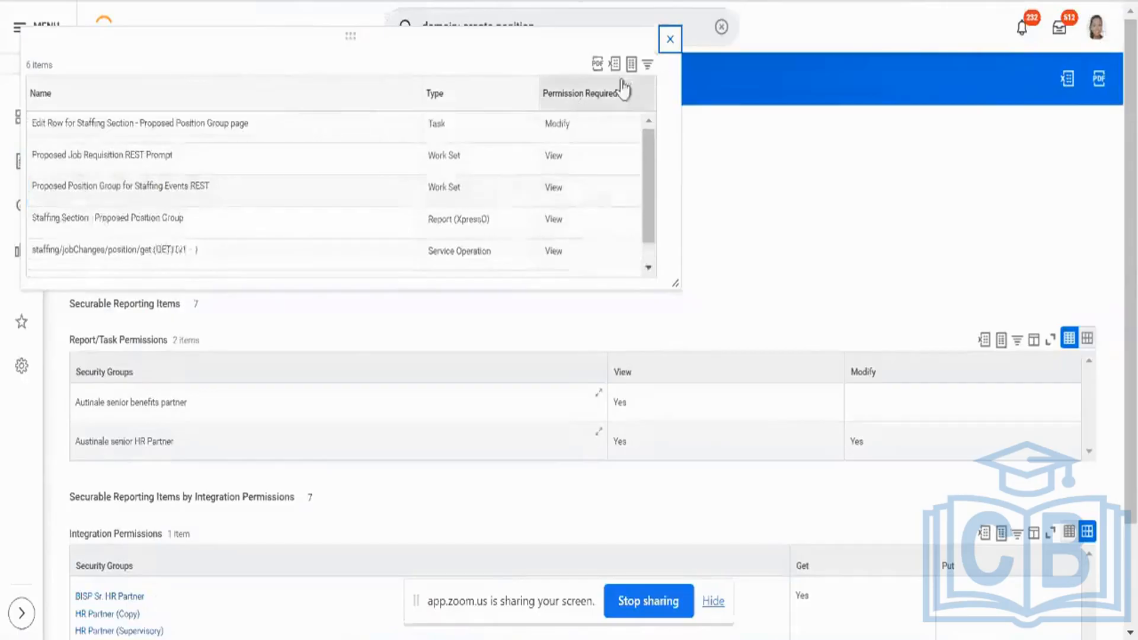
{"action": "left_click", "coordinate": [670, 39]}
{"action": "scroll", "coordinate": [522, 367], "scroll_direction": "down", "scroll_amount": 2}
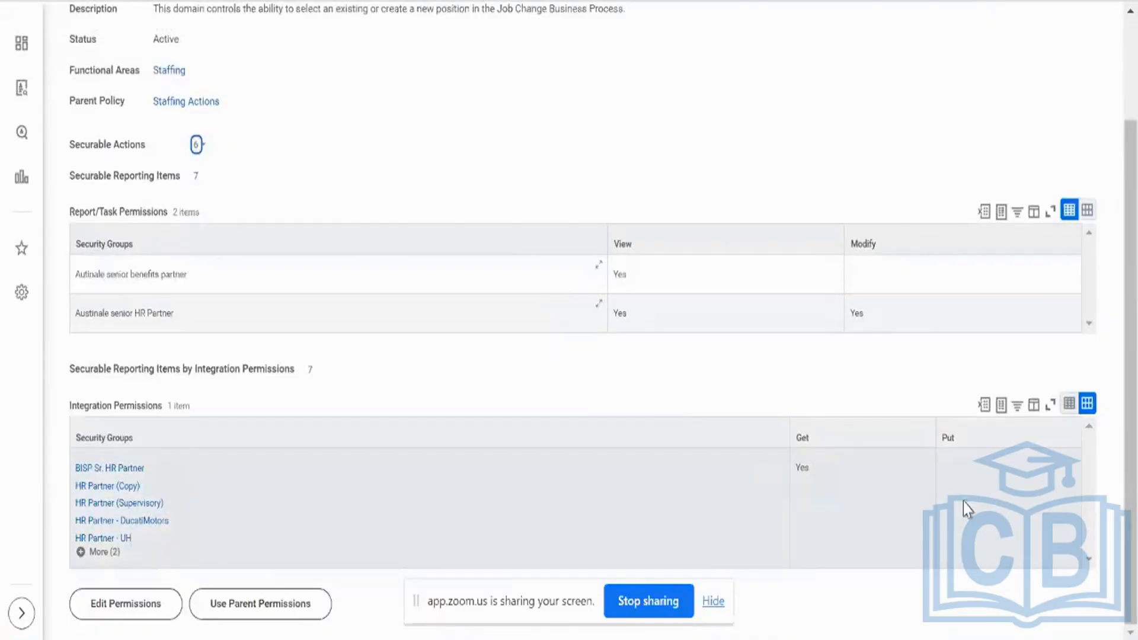
{"action": "scroll", "coordinate": [909, 396], "scroll_direction": "up", "scroll_amount": 2}
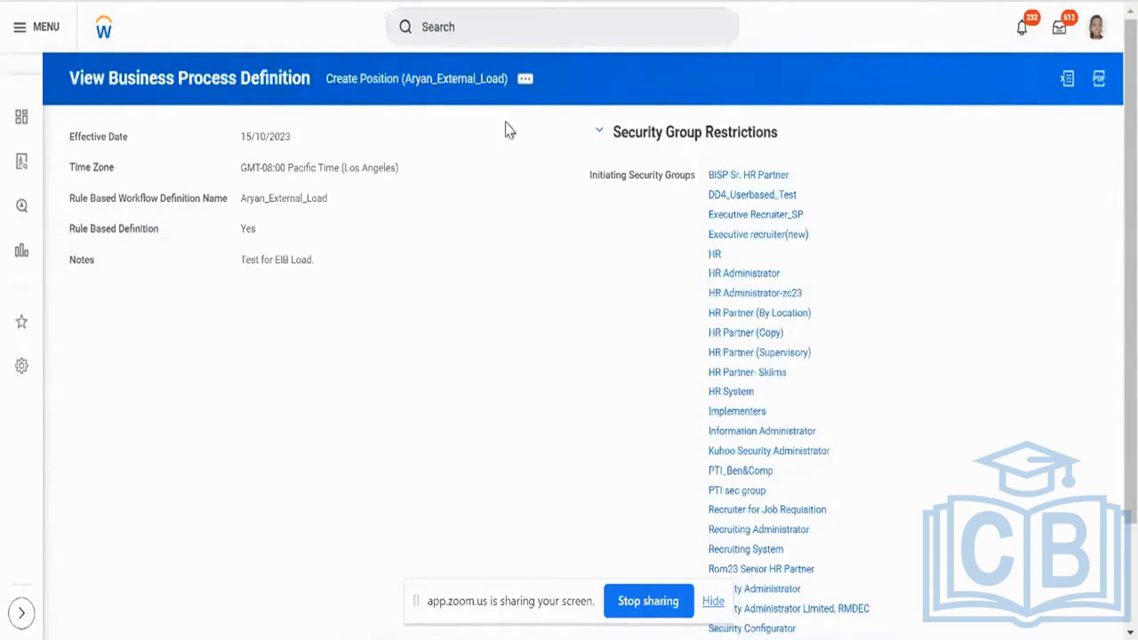
From the Create Position definition, view its business process security policy and expand the Create Position (Web Service) security groups
{"action": "left_click", "coordinate": [525, 89]}
{"action": "mouse_move", "coordinate": [639, 174]}
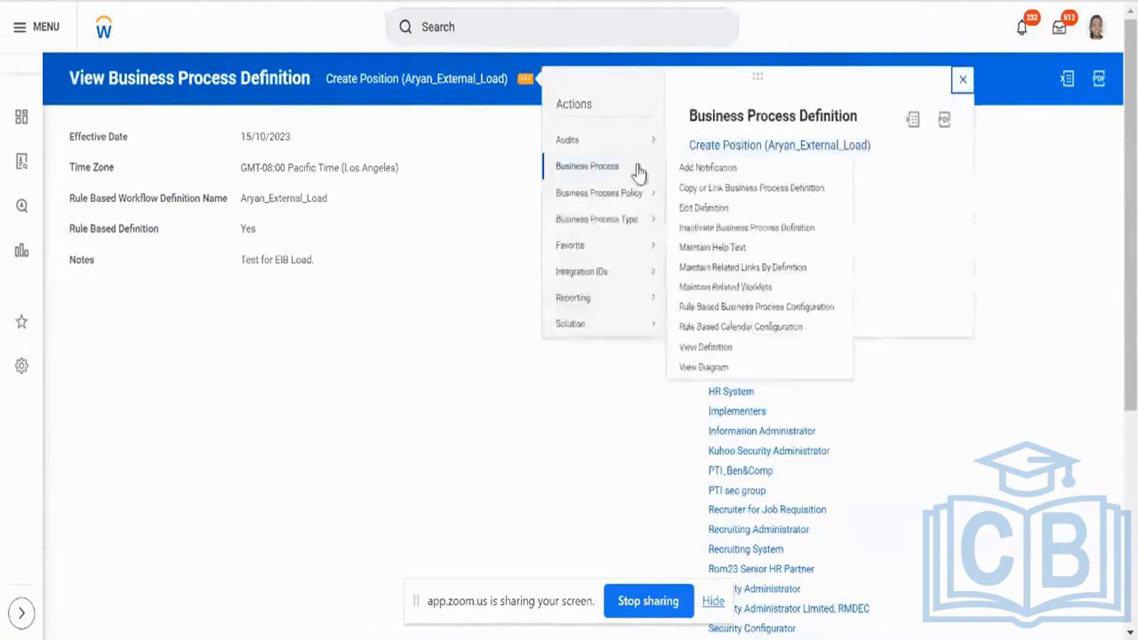
{"action": "mouse_move", "coordinate": [643, 196]}
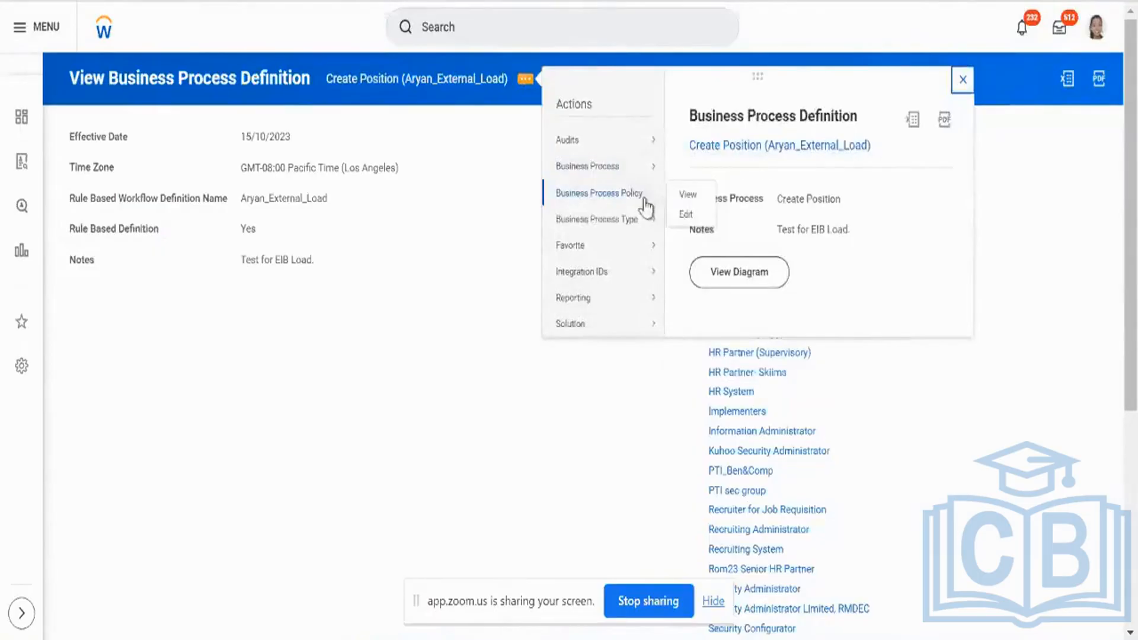
{"action": "left_click", "coordinate": [686, 195]}
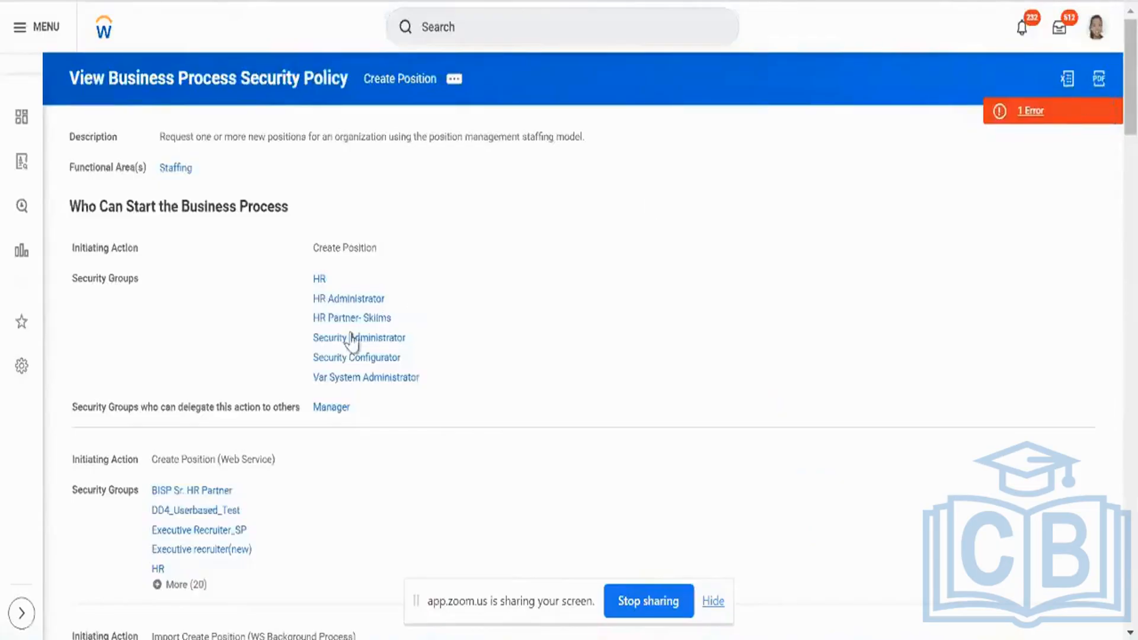
{"action": "left_click_drag", "start_coordinate": [75, 458], "coordinate": [202, 587]}
{"action": "left_click", "coordinate": [201, 587]}
Examine the expanded web service security groups and highlight the plain Create Position initiating action
{"action": "scroll", "coordinate": [424, 534], "scroll_direction": "down", "scroll_amount": 1}
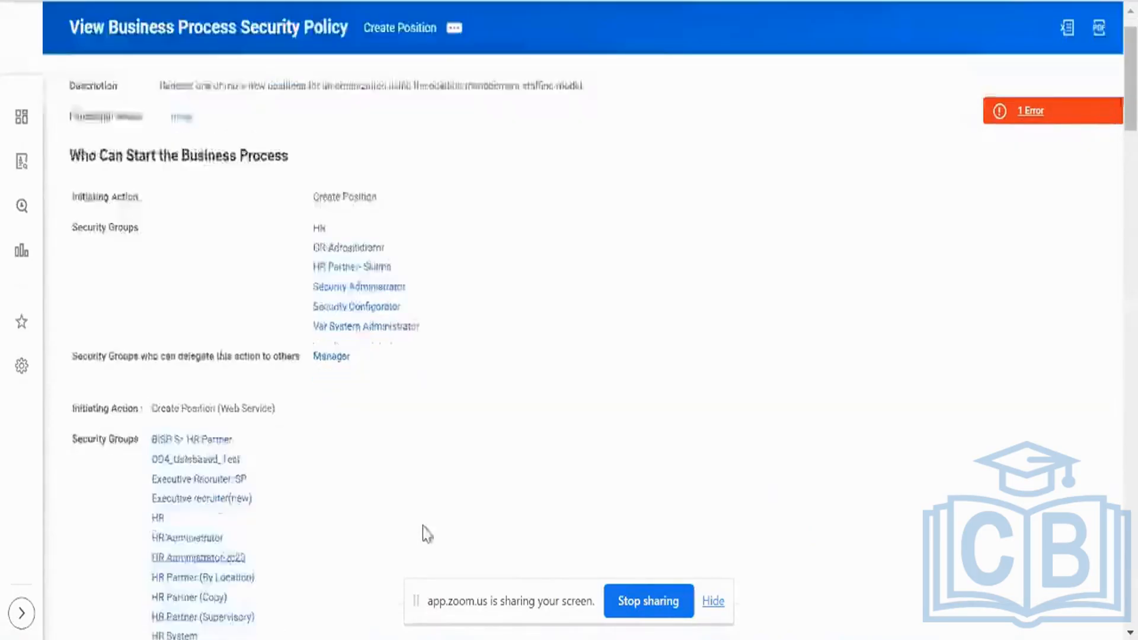
{"action": "scroll", "coordinate": [425, 533], "scroll_direction": "down", "scroll_amount": 6}
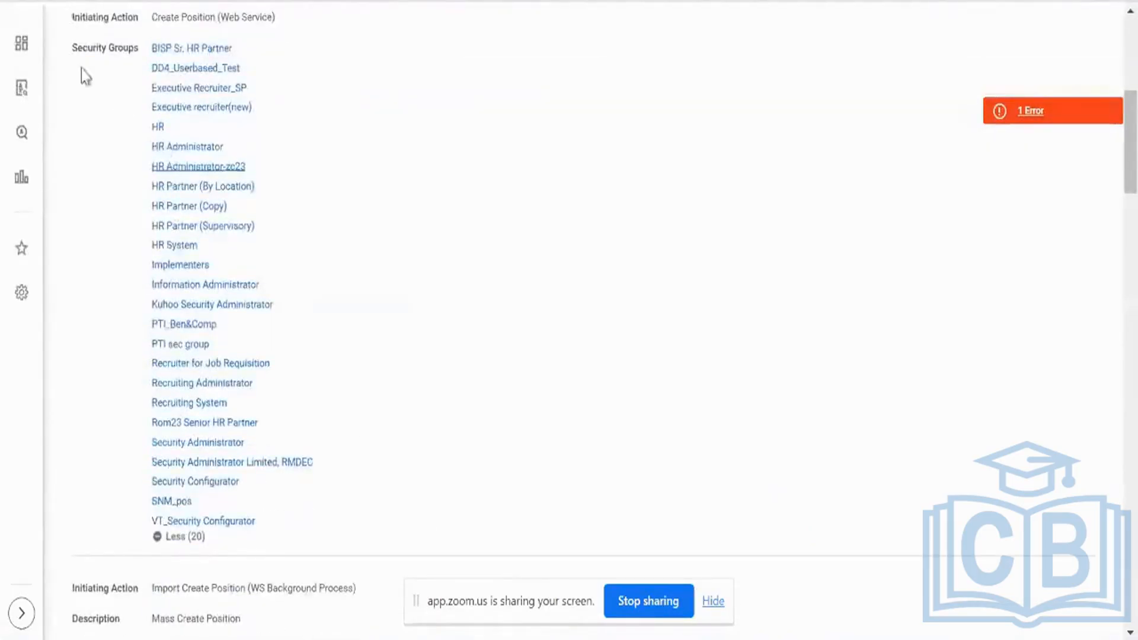
{"action": "scroll", "coordinate": [80, 68], "scroll_direction": "up", "scroll_amount": 6}
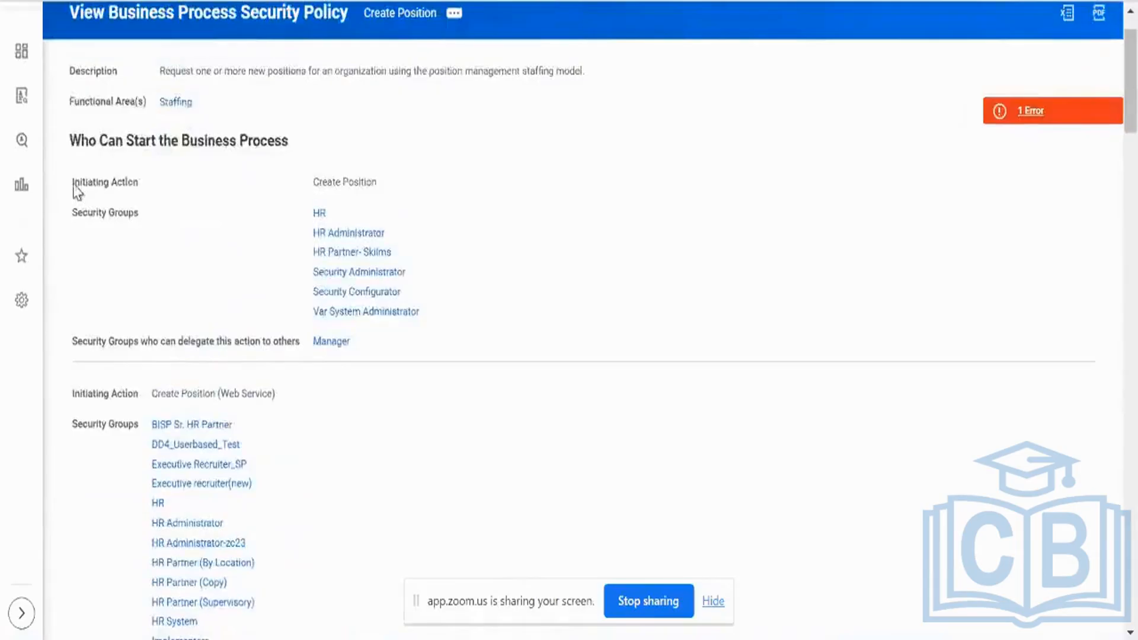
{"action": "triple_click", "coordinate": [73, 184]}
{"action": "triple_click", "coordinate": [343, 192]}
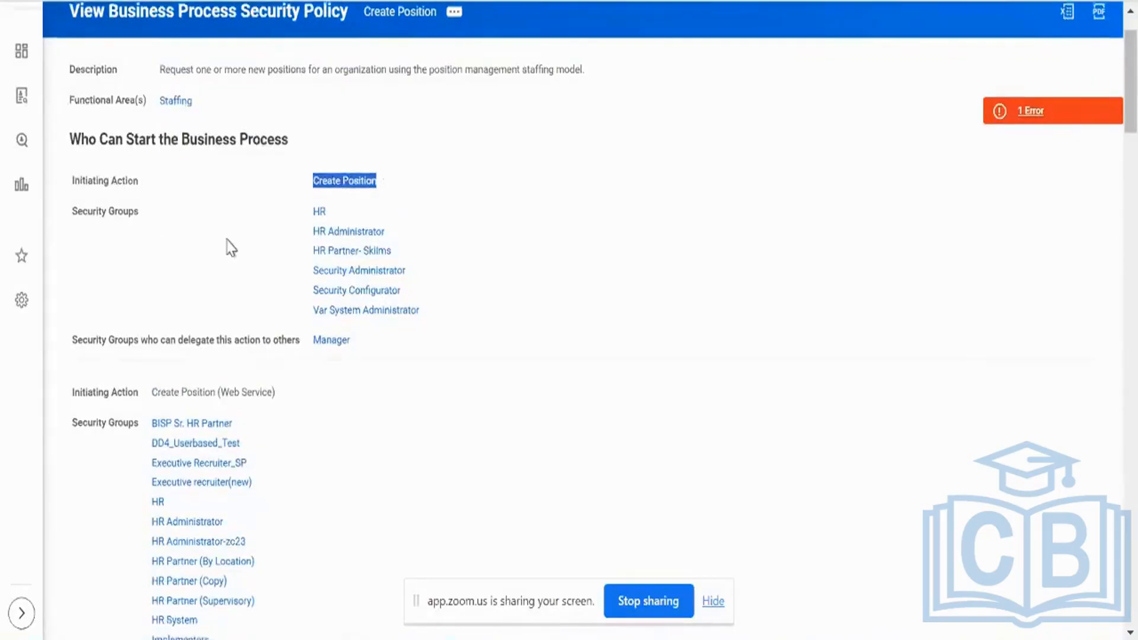
Highlight the Create Position (Web Service) initiating action together with its full list of security groups
{"action": "scroll", "coordinate": [229, 247], "scroll_direction": "down", "scroll_amount": 2}
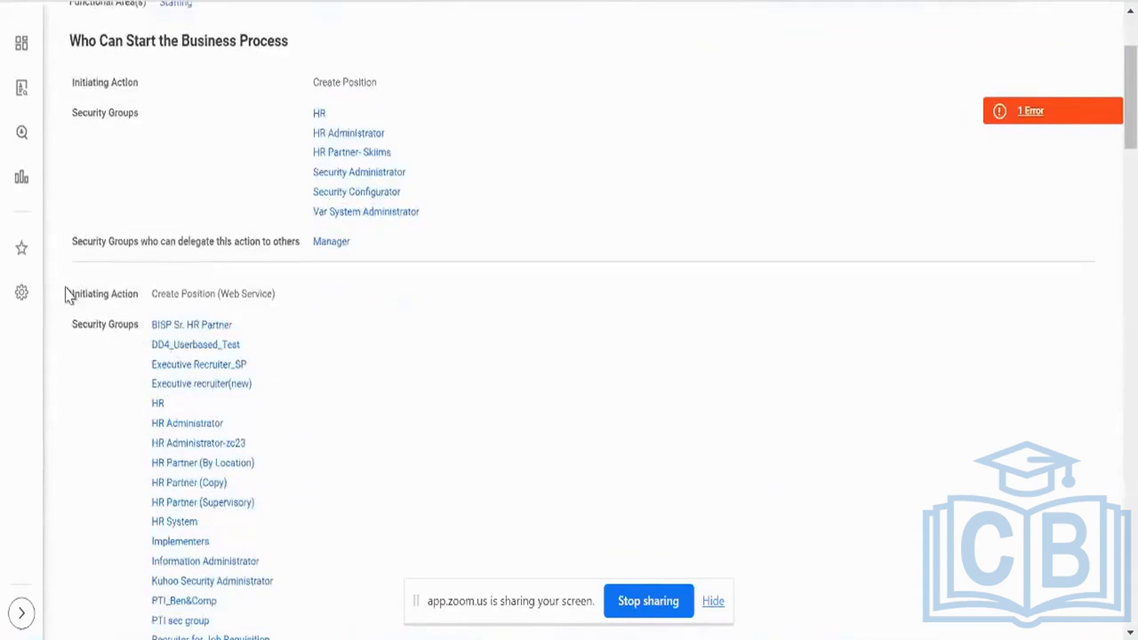
{"action": "left_click_drag", "start_coordinate": [65, 289], "coordinate": [291, 618]}
{"action": "scroll", "coordinate": [305, 539], "scroll_direction": "down", "scroll_amount": 3}
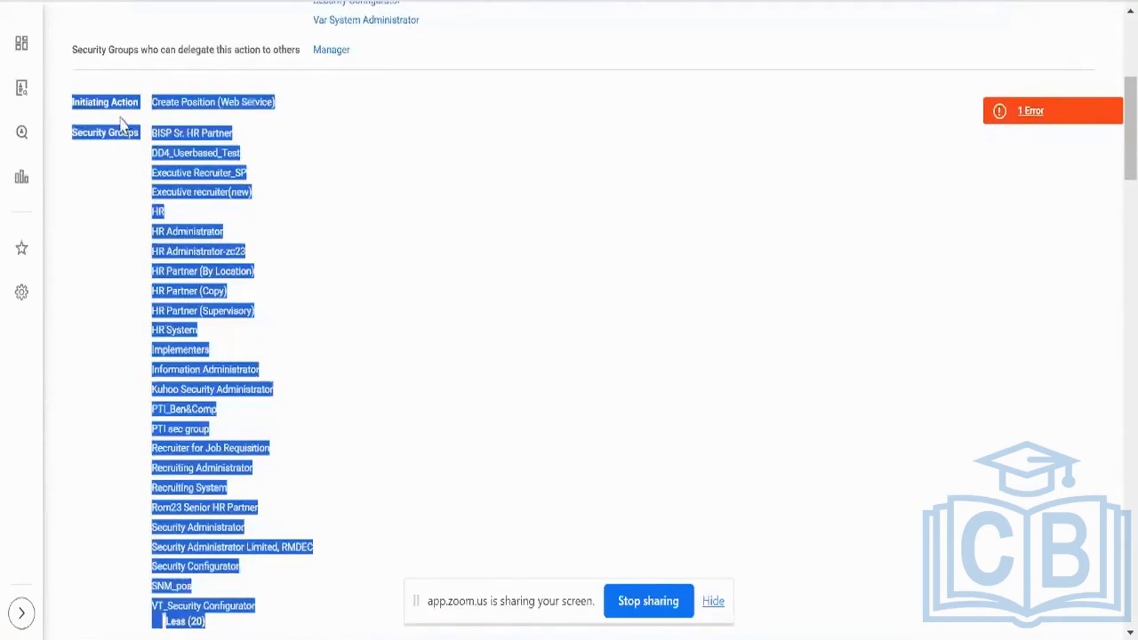
{"action": "left_click_drag", "start_coordinate": [184, 103], "coordinate": [194, 97]}
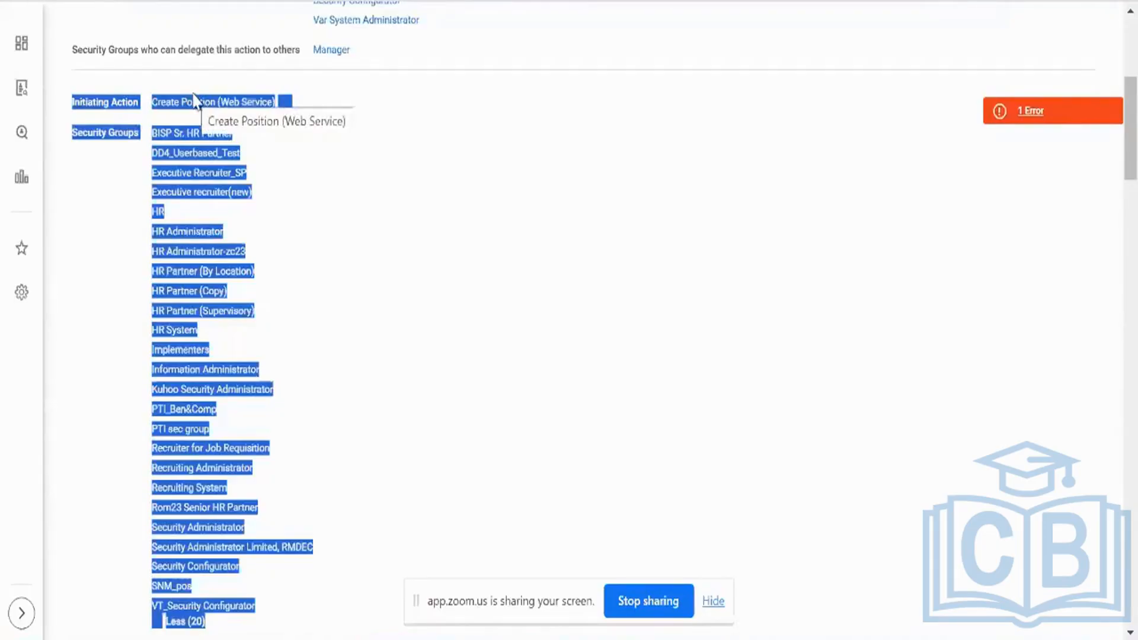
{"action": "left_click_drag", "start_coordinate": [194, 97], "coordinate": [311, 273]}
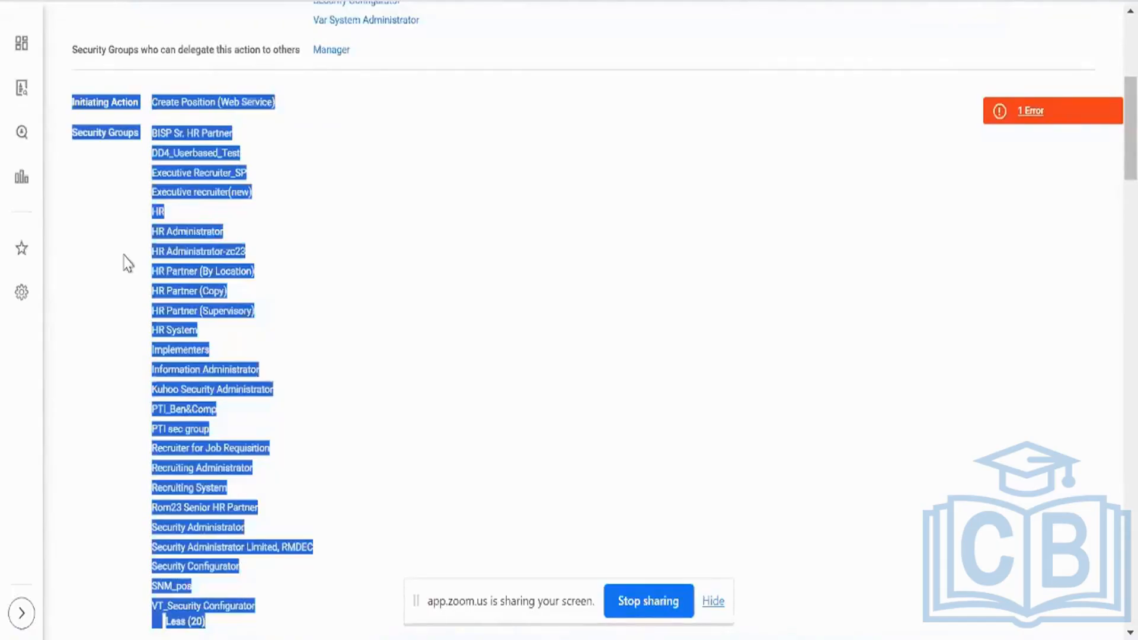
{"action": "mouse_move", "coordinate": [174, 114]}
{"action": "scroll", "coordinate": [378, 320], "scroll_direction": "up", "scroll_amount": 5}
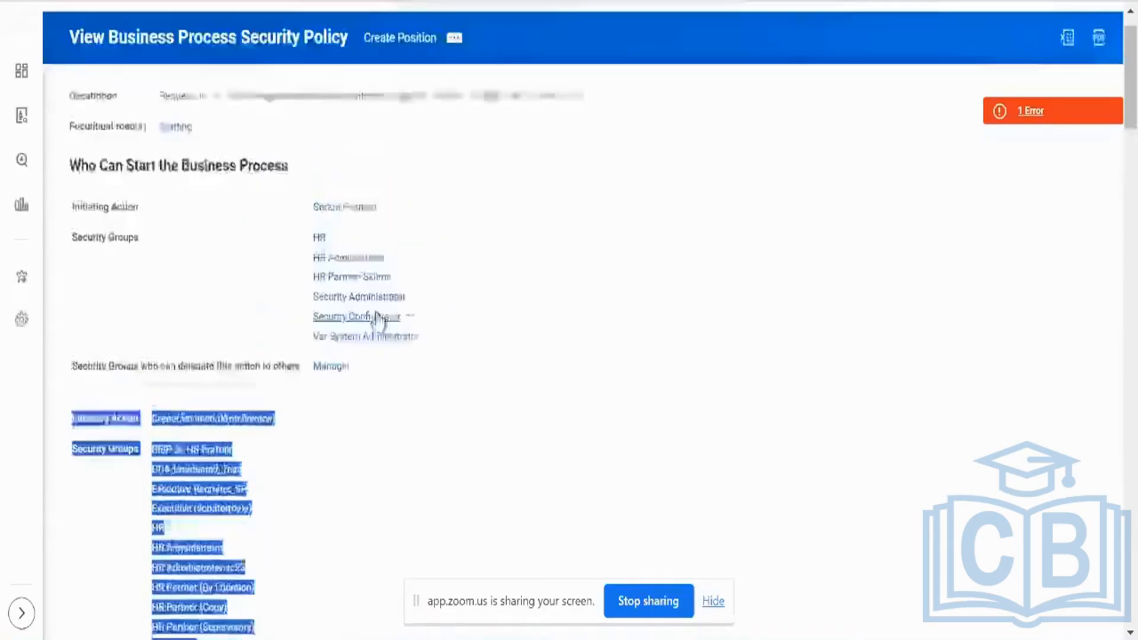
{"action": "scroll", "coordinate": [376, 316], "scroll_direction": "up", "scroll_amount": 1}
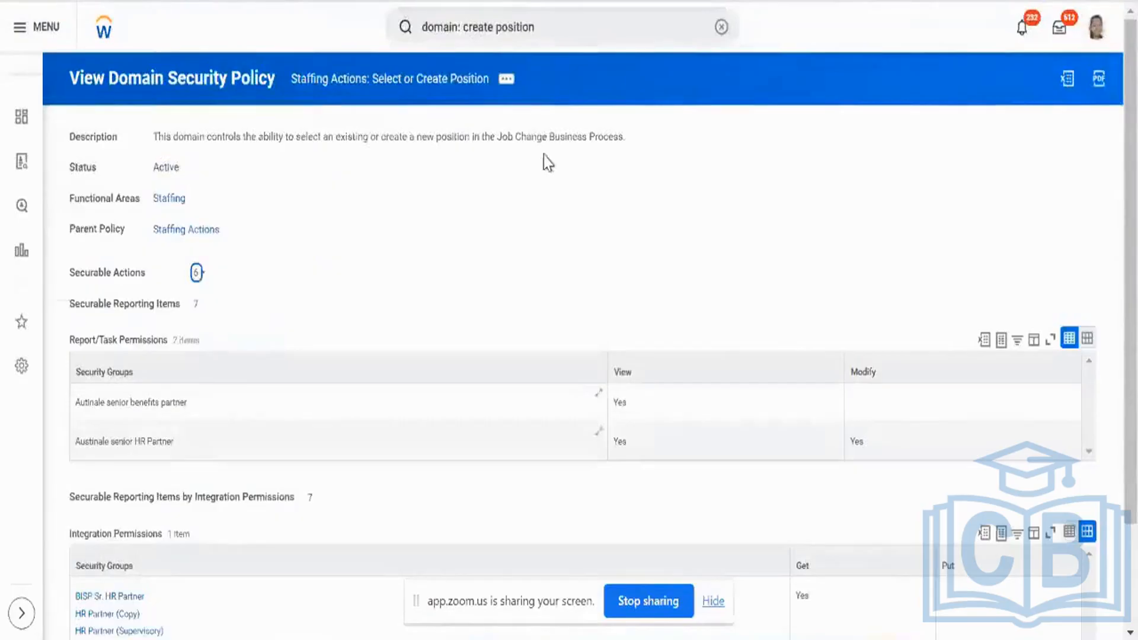
Compare the Select or Create Position domain policy's permissions with the initiating security groups in the Create Position business process policy
{"action": "scroll", "coordinate": [474, 293], "scroll_direction": "down", "scroll_amount": 2}
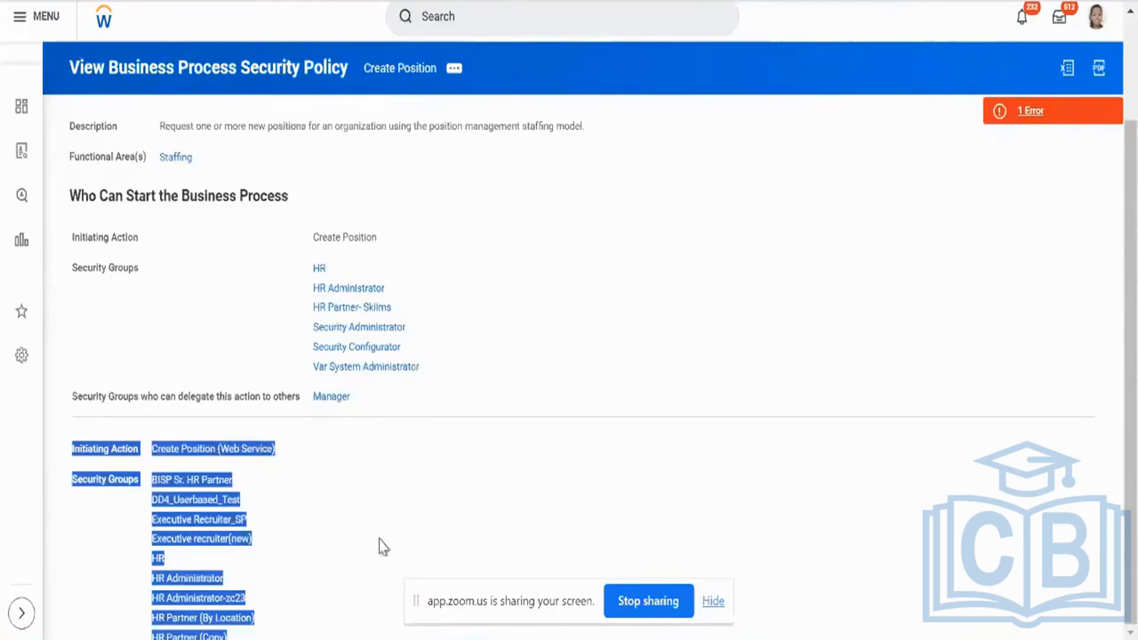
{"action": "scroll", "coordinate": [383, 546], "scroll_direction": "down", "scroll_amount": 1}
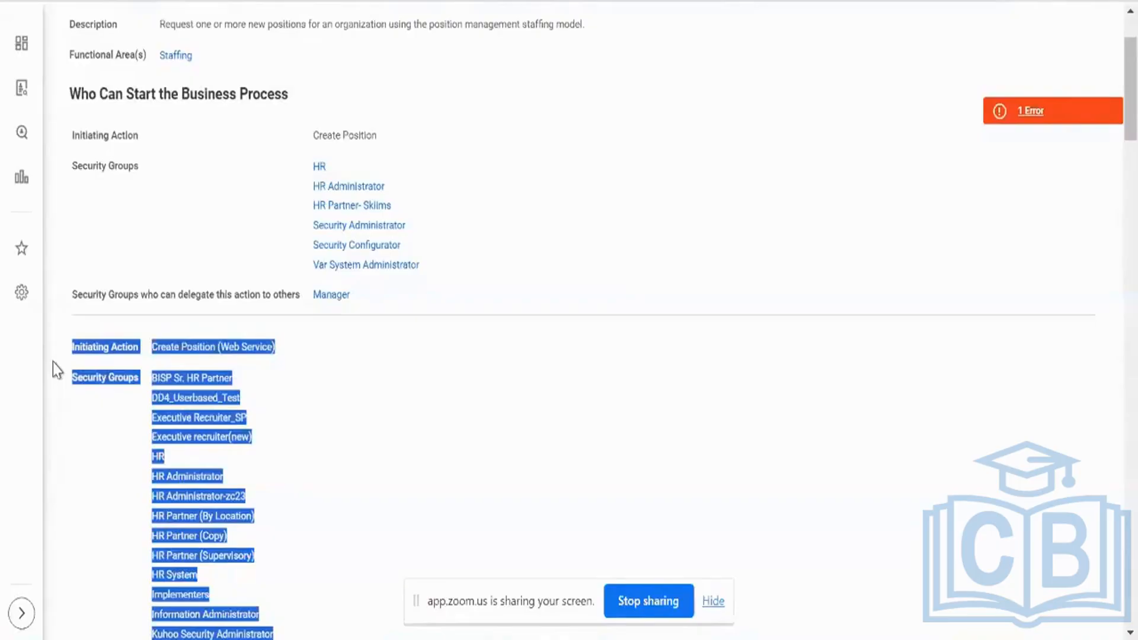
{"action": "scroll", "coordinate": [52, 361], "scroll_direction": "down", "scroll_amount": 2}
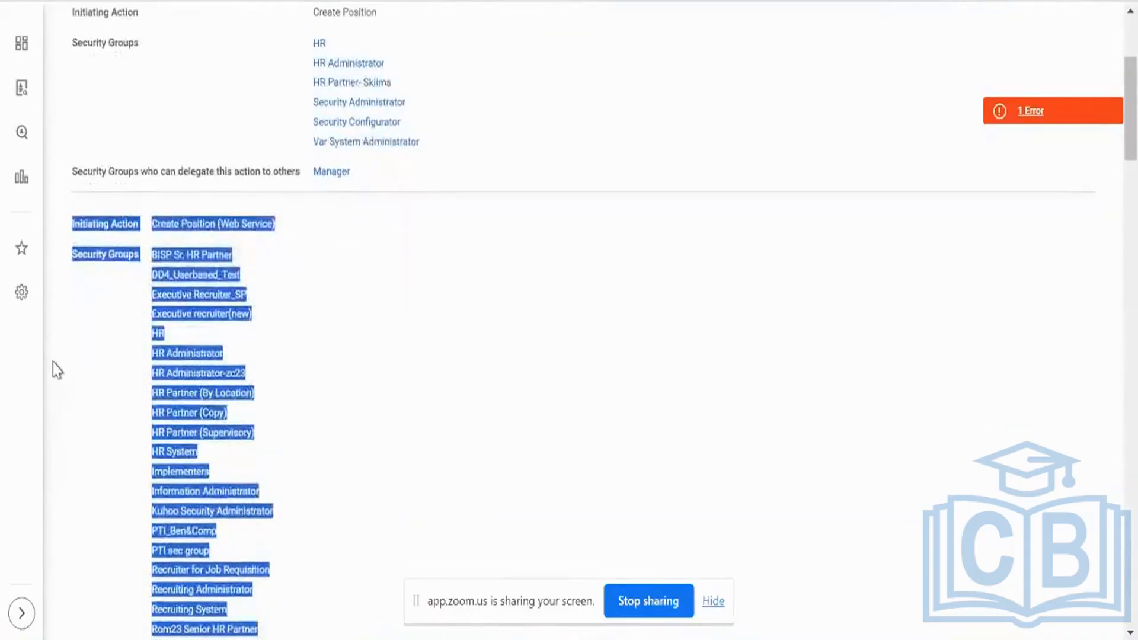
{"action": "scroll", "coordinate": [53, 363], "scroll_direction": "down", "scroll_amount": 1}
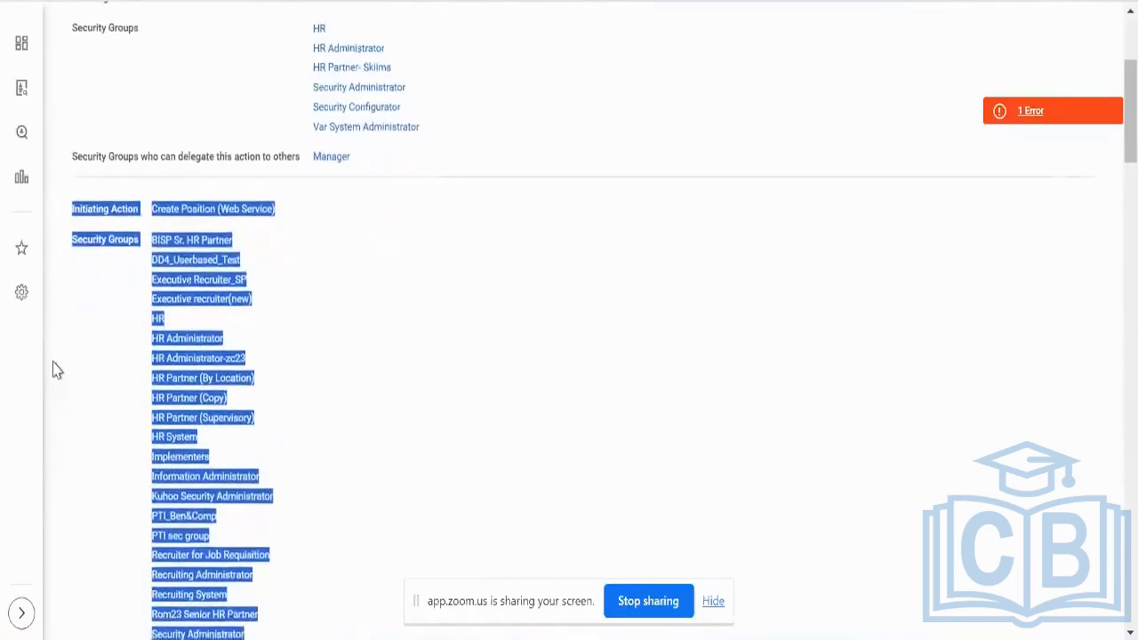
{"action": "scroll", "coordinate": [52, 361], "scroll_direction": "down", "scroll_amount": 1}
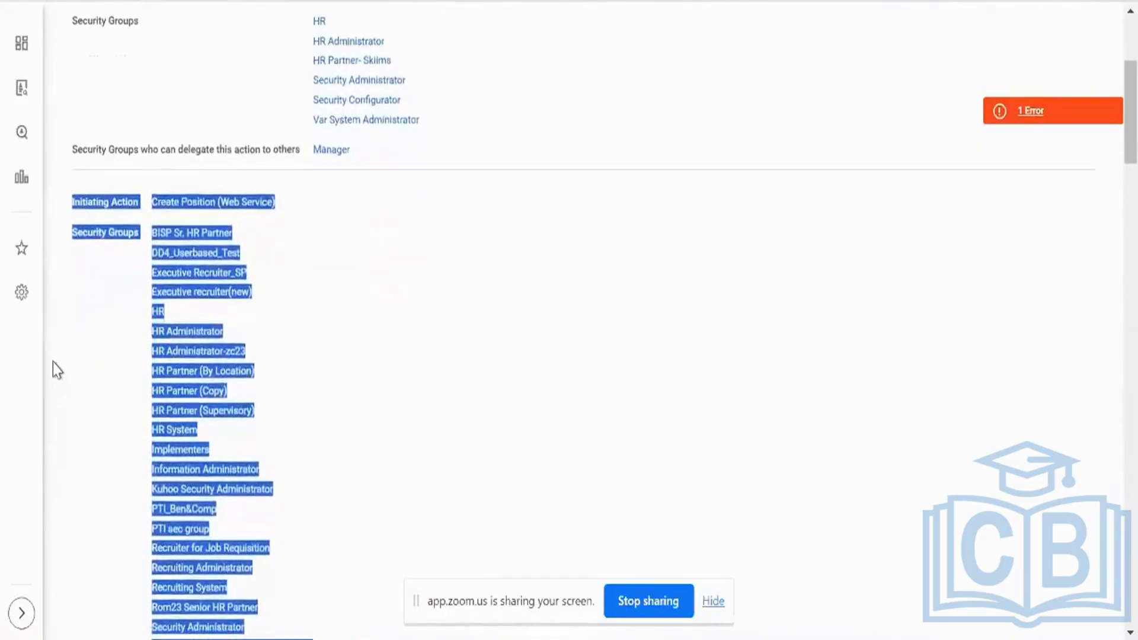
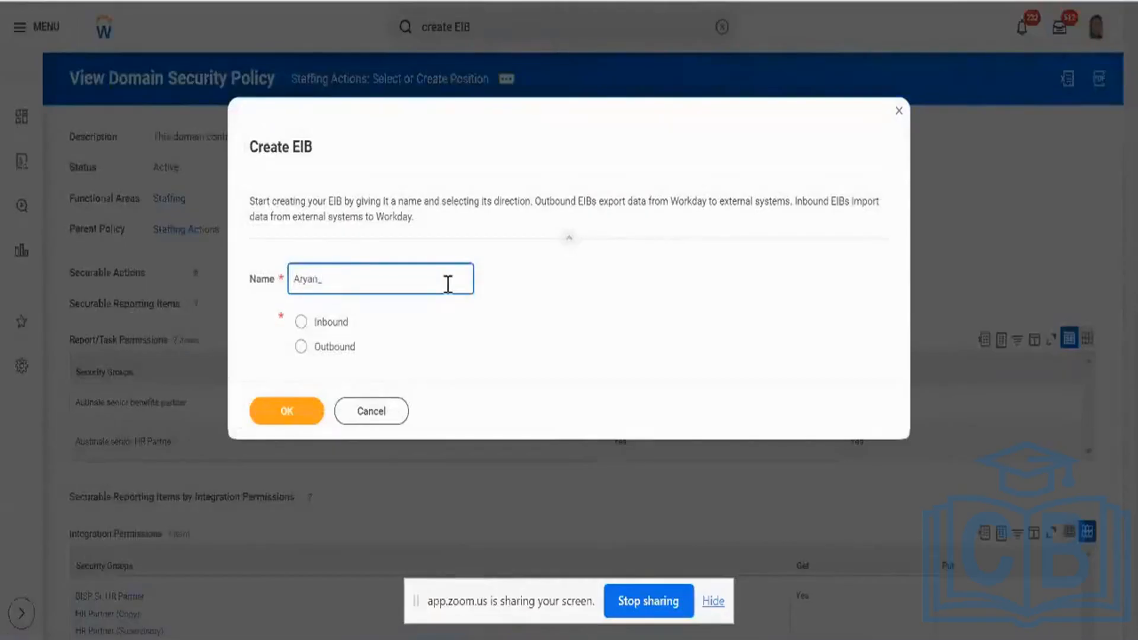
Complete the new EIB's name by adding Create_Inbound_EIB after the existing prefix
{"action": "type", "text": "U"}
{"action": "type", "text": "reate_In"}
{"action": "type", "text": "bound_E"}
{"action": "type", "text": "IB"}
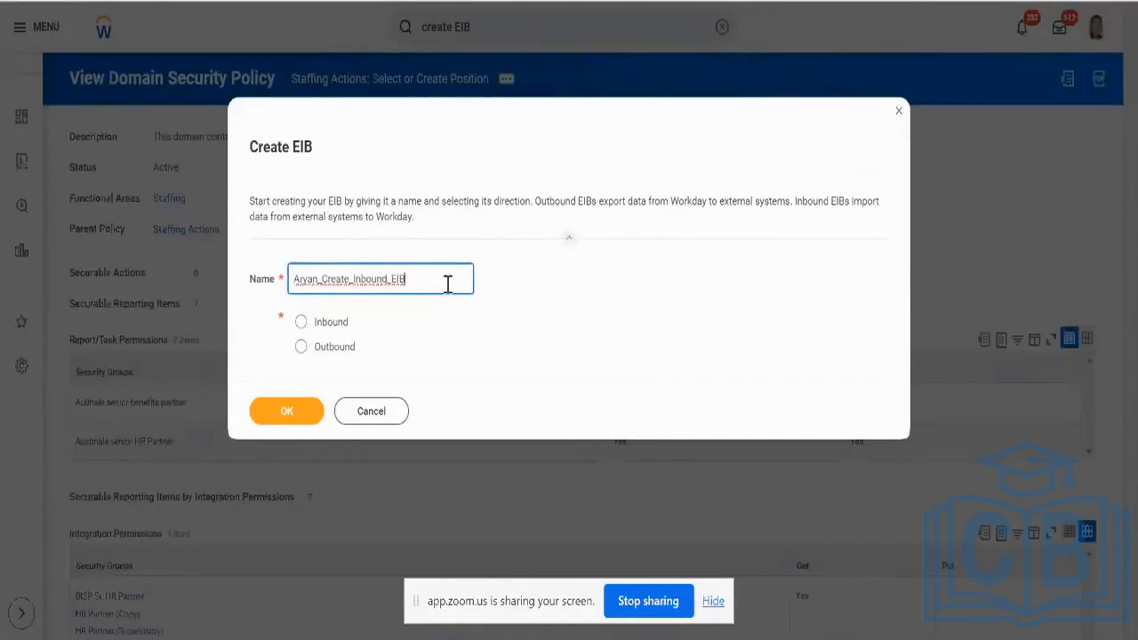
Insert Position between Create and Inbound in the EIB's name, set its direction to Inbound, and confirm
{"action": "key", "text": "Right"}
{"action": "key", "text": "Right"}
{"action": "key", "text": "Right"}
{"action": "key", "text": "Right"}
{"action": "key", "text": "Right"}
{"action": "key", "text": "Right"}
{"action": "key", "text": "Right"}
{"action": "key", "text": "Right"}
{"action": "key", "text": "Right"}
{"action": "key", "text": "Right"}
{"action": "key", "text": "Right"}
{"action": "key", "text": "Right"}
{"action": "type", "text": "_PO"}
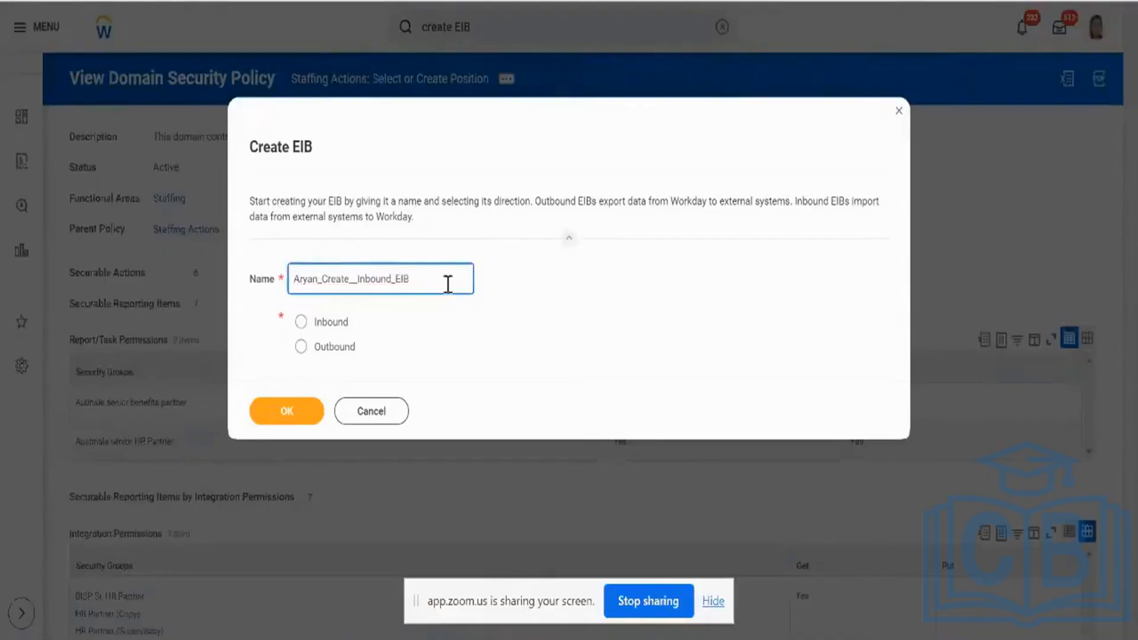
{"action": "key", "text": "BackSpace"}
{"action": "type", "text": "os"}
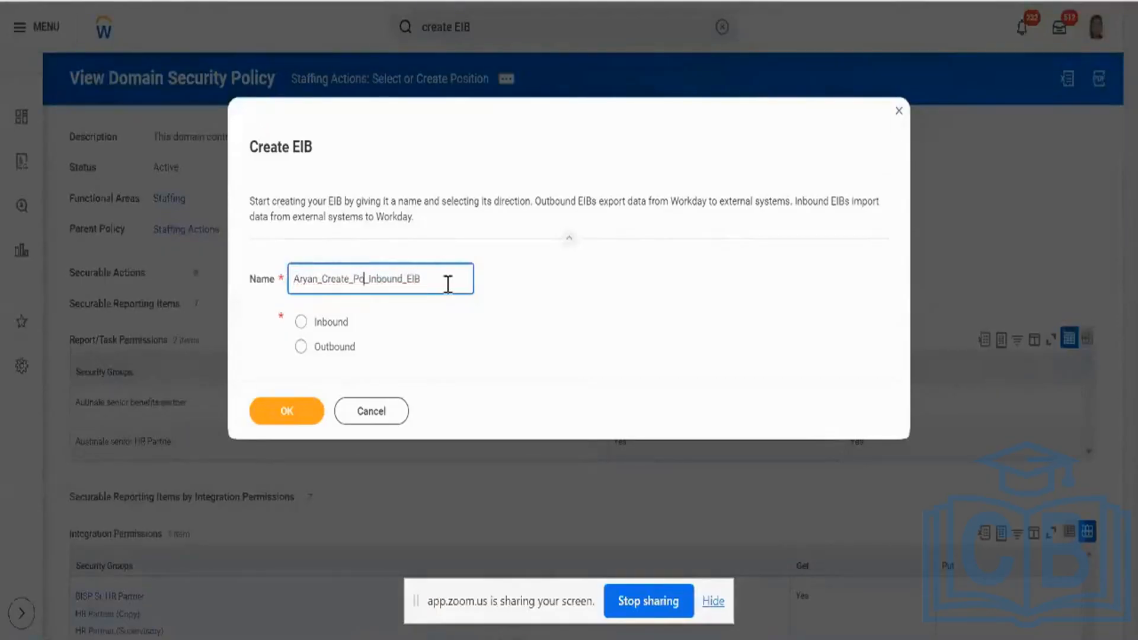
{"action": "type", "text": "ition"}
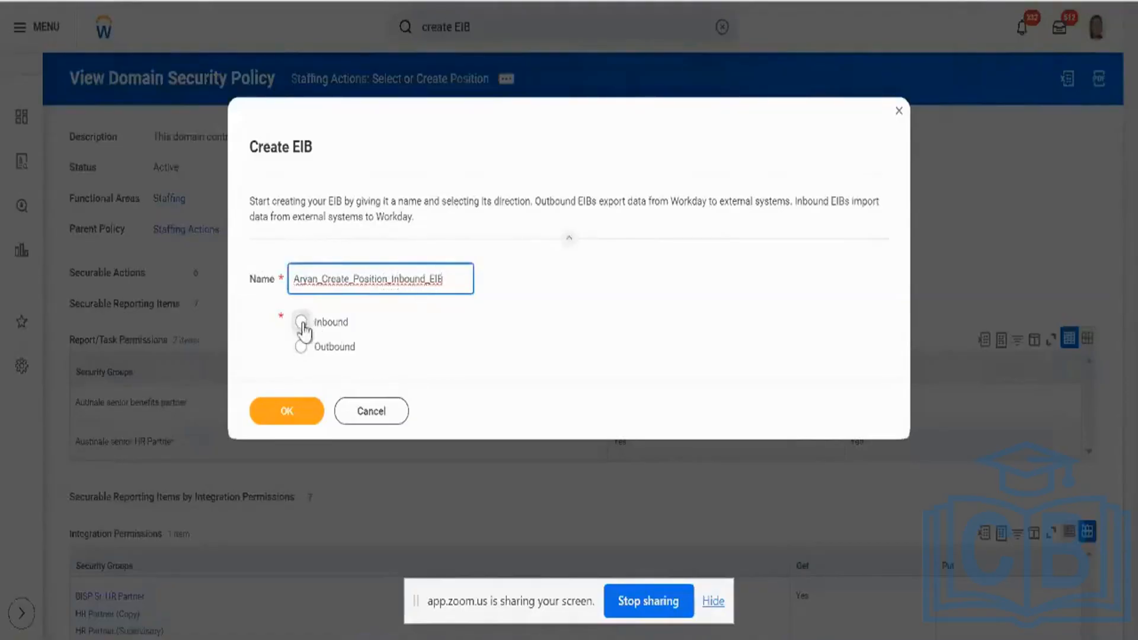
{"action": "left_click", "coordinate": [302, 322]}
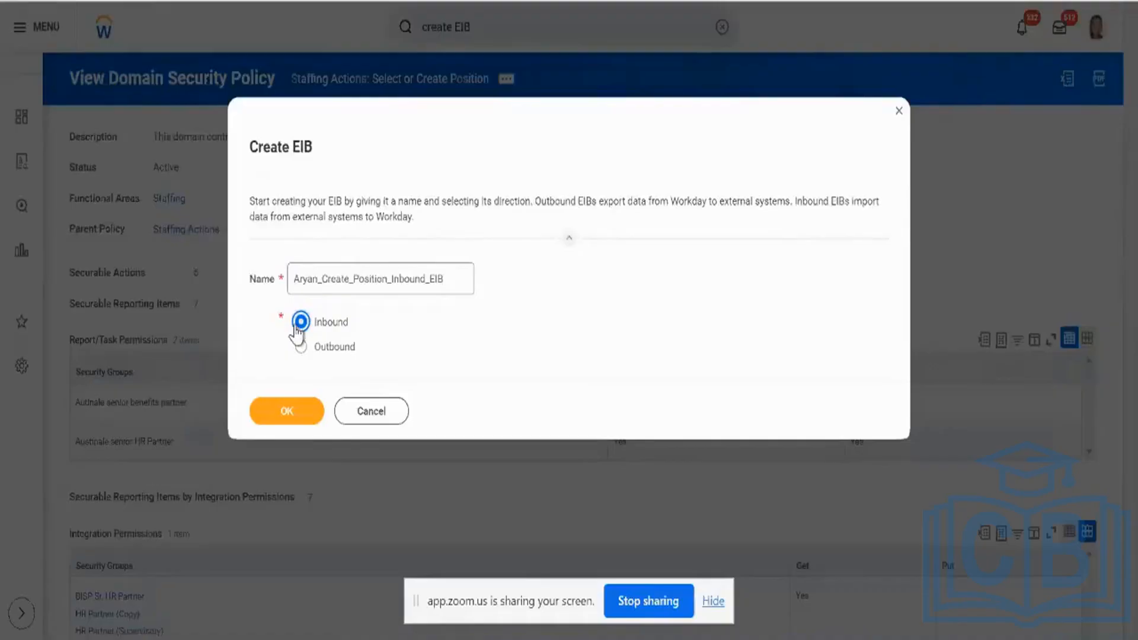
{"action": "left_click", "coordinate": [297, 422]}
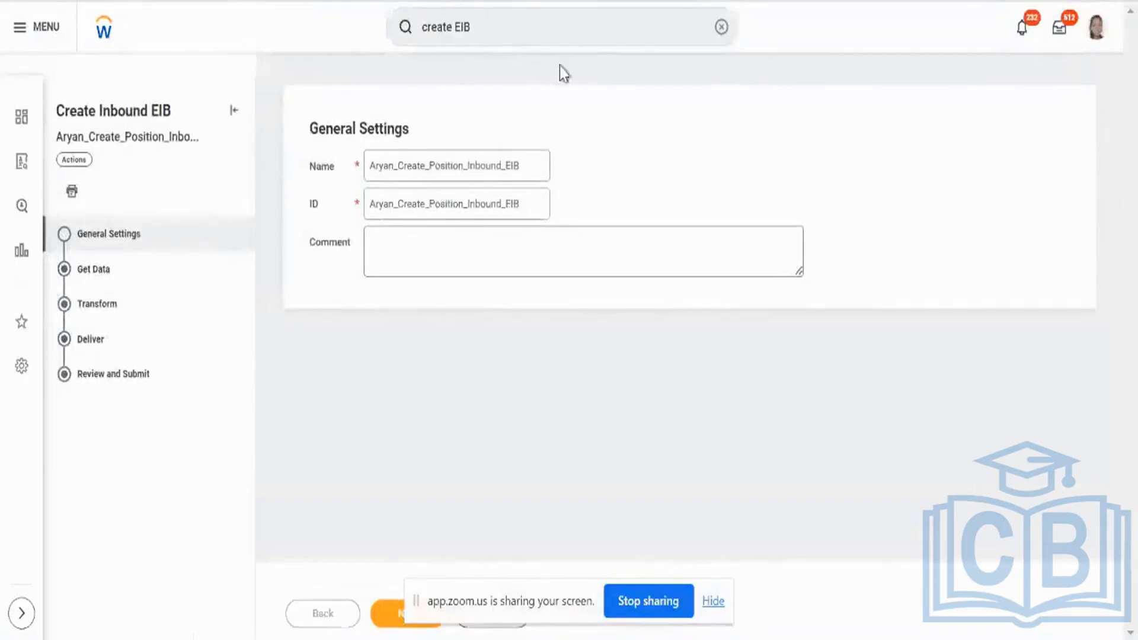
Add the comment Test EIB to the general settings and continue to the Get Data stage
{"action": "left_click", "coordinate": [467, 245]}
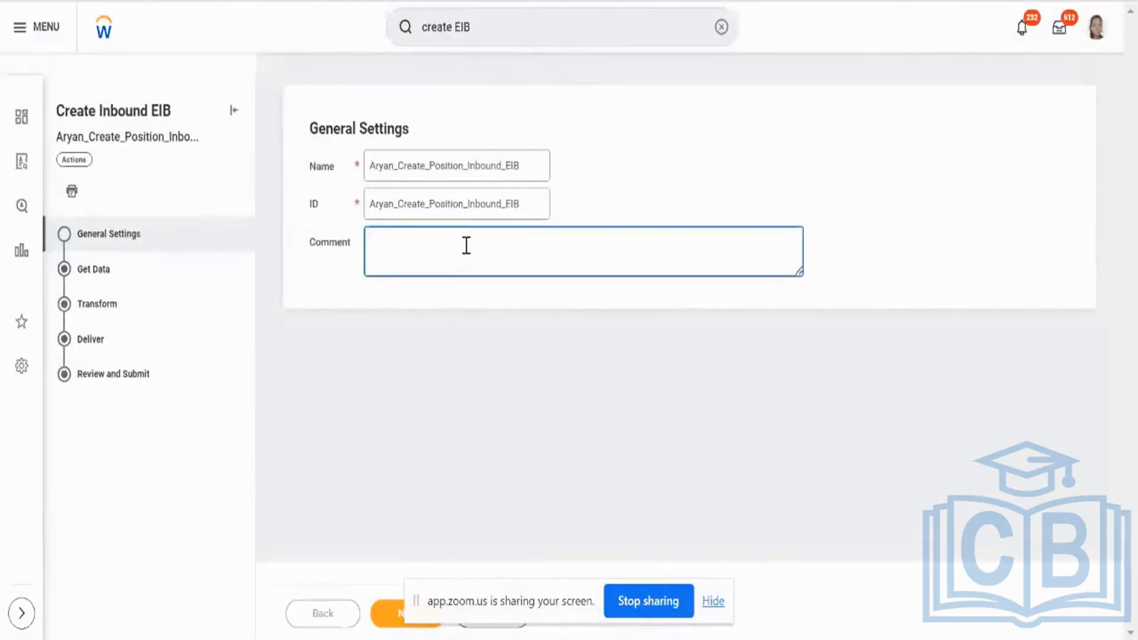
{"action": "type", "text": "Test EIB"}
{"action": "left_click_drag", "start_coordinate": [419, 601], "coordinate": [737, 420]}
{"action": "left_click", "coordinate": [423, 612]}
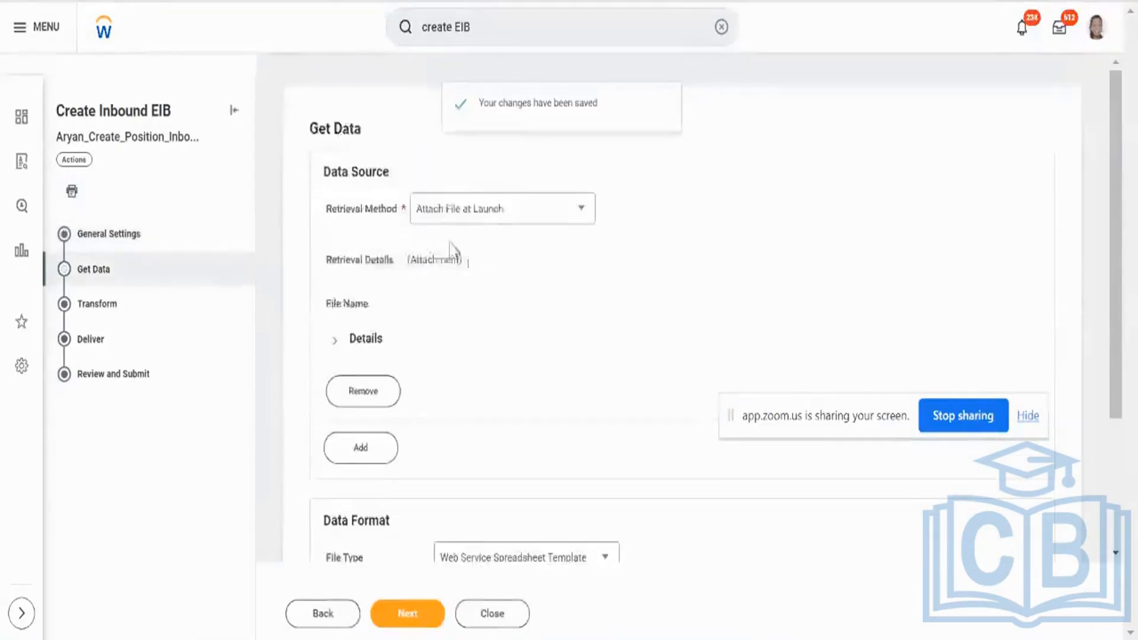
Keep Attach File at Launch as the retrieval method and review the Restricted To environment choices in its details
{"action": "left_click", "coordinate": [420, 224]}
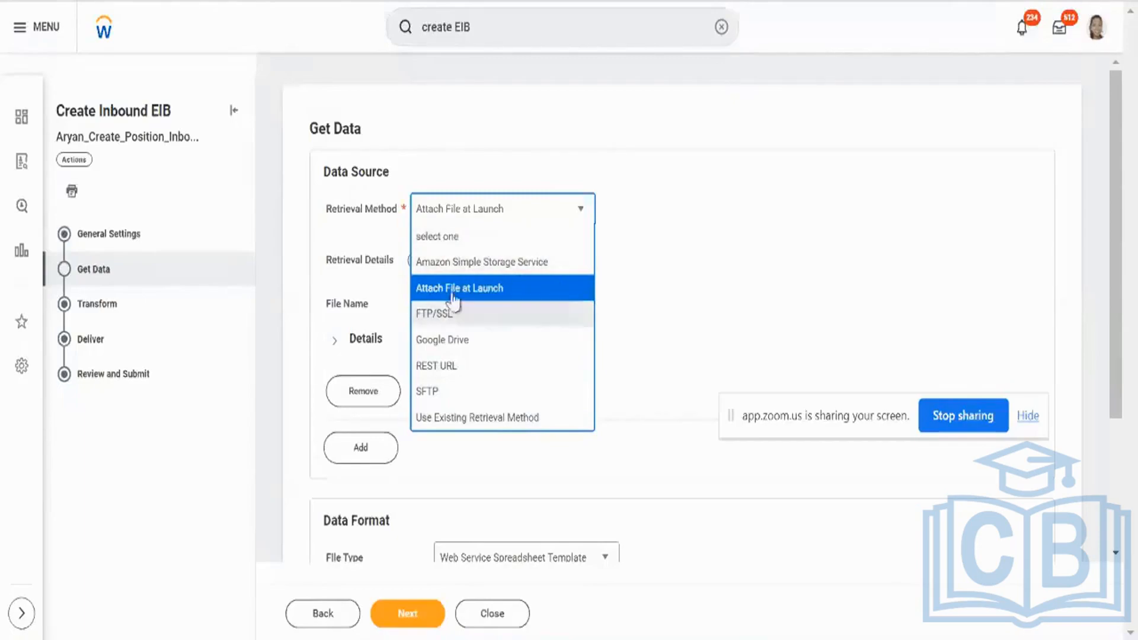
{"action": "left_click", "coordinate": [520, 288]}
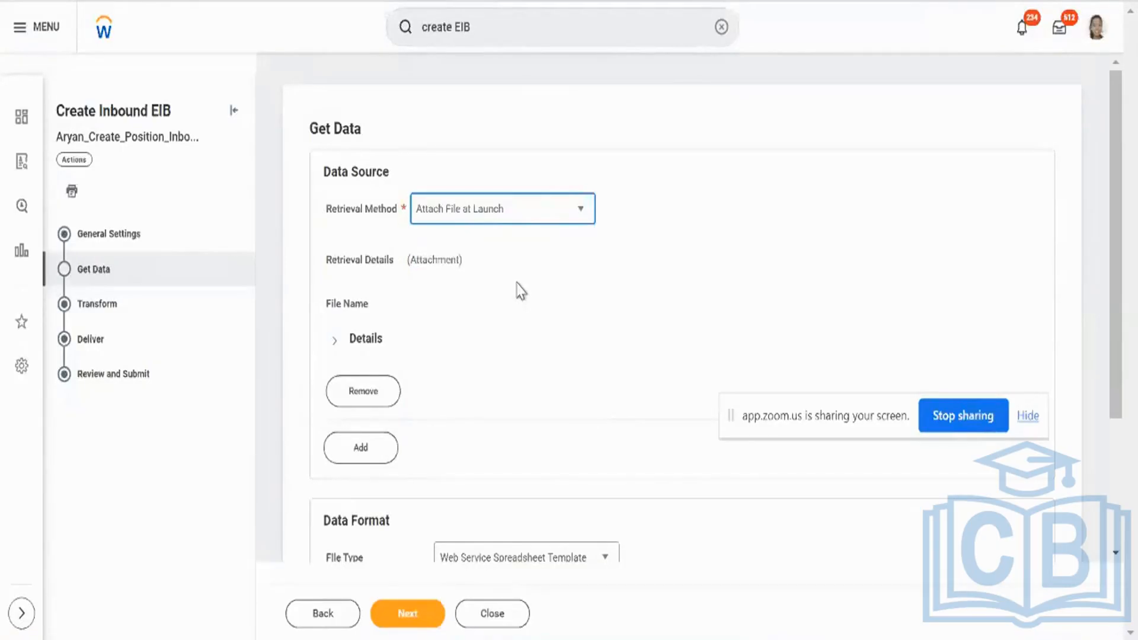
{"action": "scroll", "coordinate": [520, 291], "scroll_direction": "down", "scroll_amount": 1}
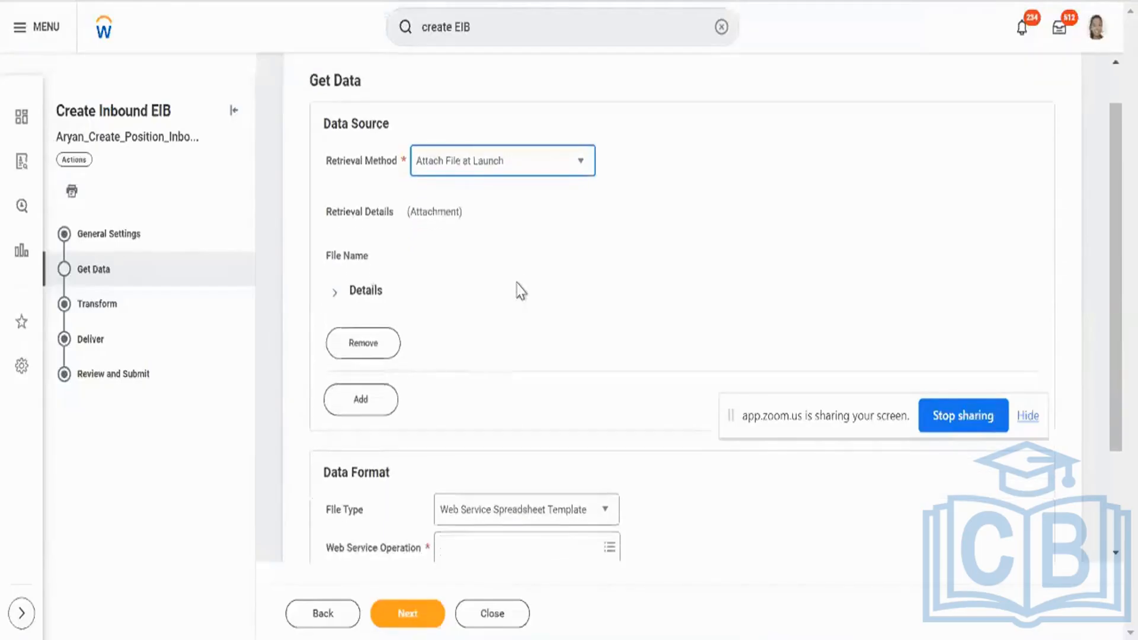
{"action": "left_click", "coordinate": [364, 294]}
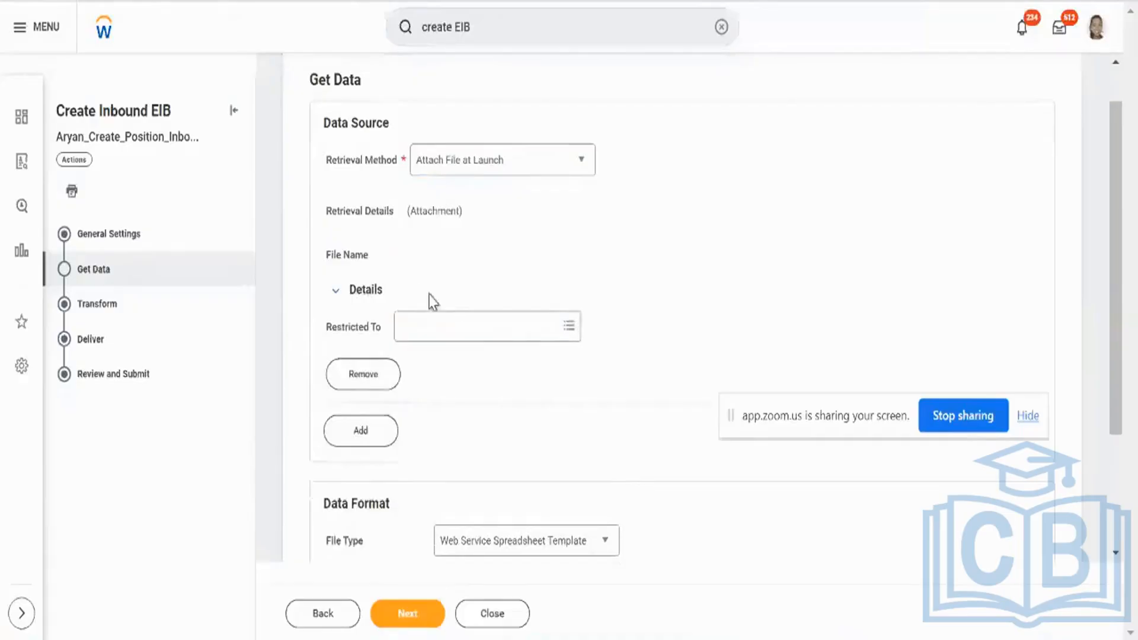
{"action": "left_click", "coordinate": [544, 325]}
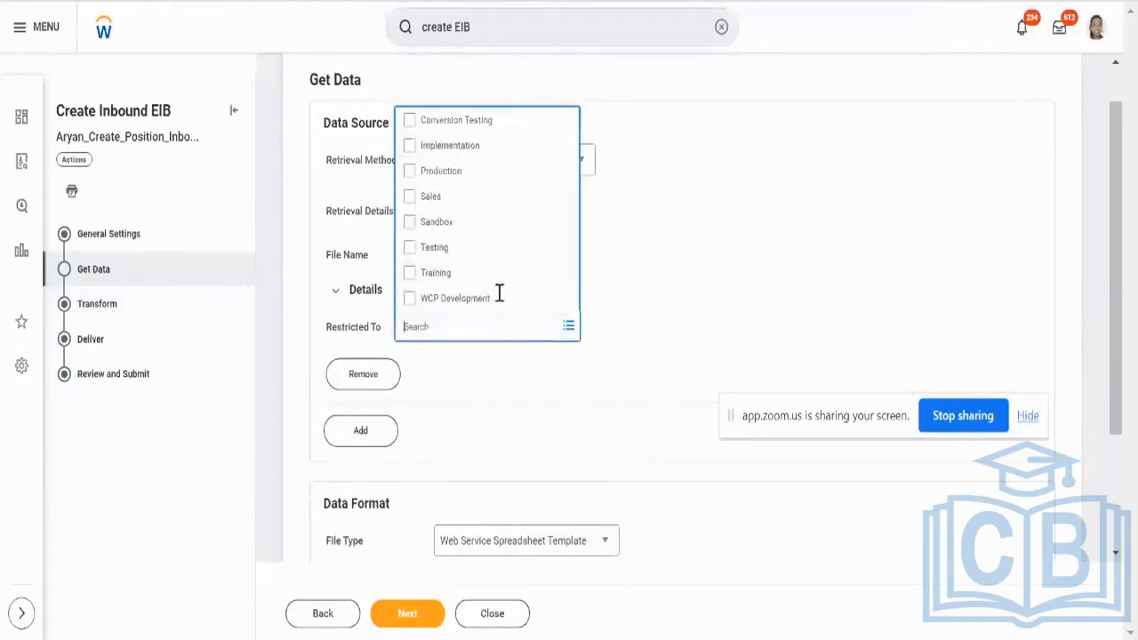
{"action": "left_click", "coordinate": [702, 340]}
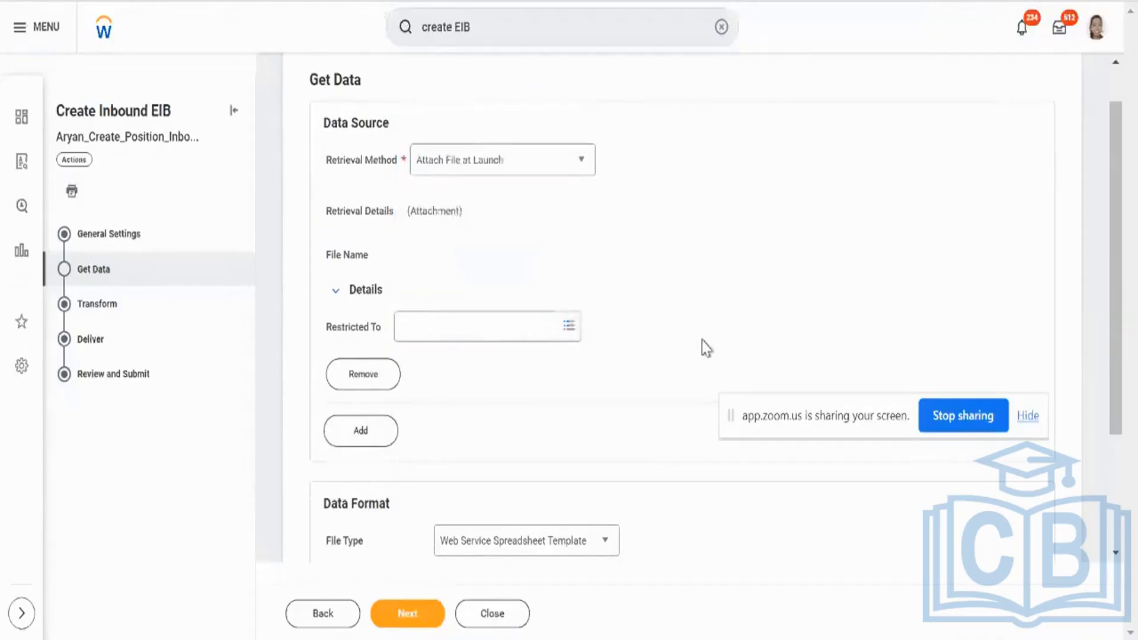
Set the data format to Web Service Spreadsheet Template with Create Position (Web Service) as the web service operation
{"action": "scroll", "coordinate": [702, 340], "scroll_direction": "down", "scroll_amount": 3}
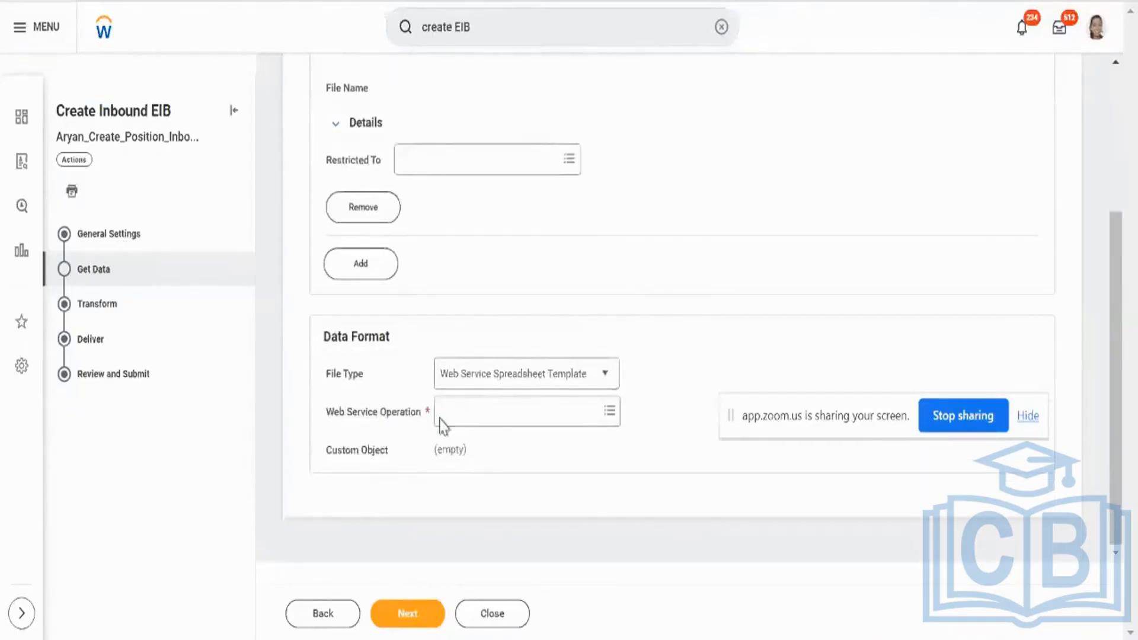
{"action": "left_click", "coordinate": [469, 388]}
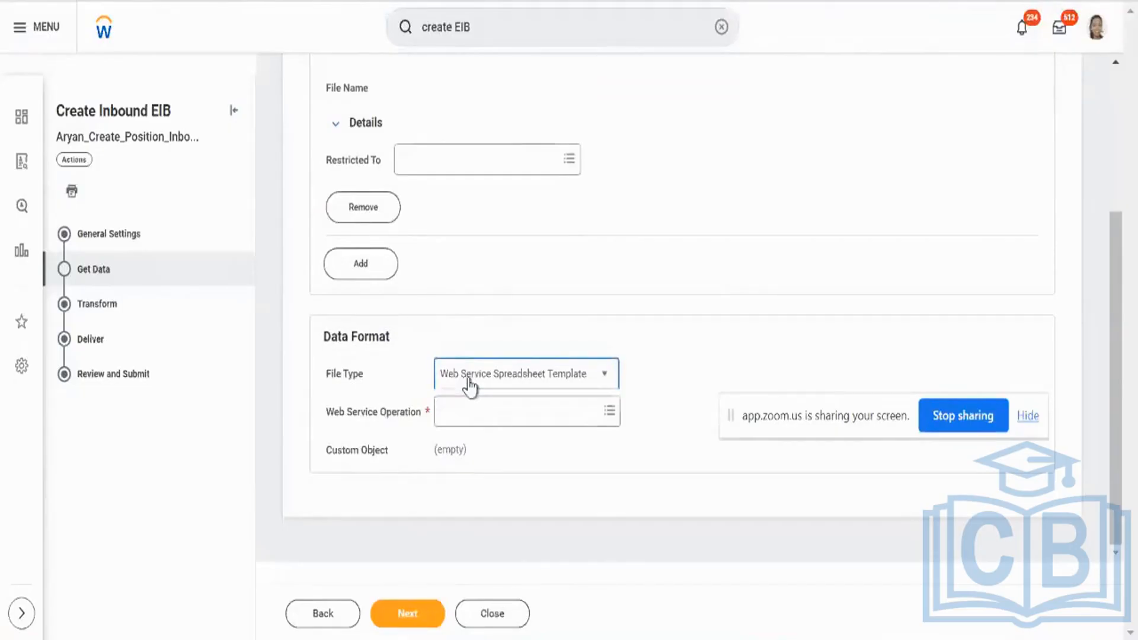
{"action": "left_click", "coordinate": [470, 388]}
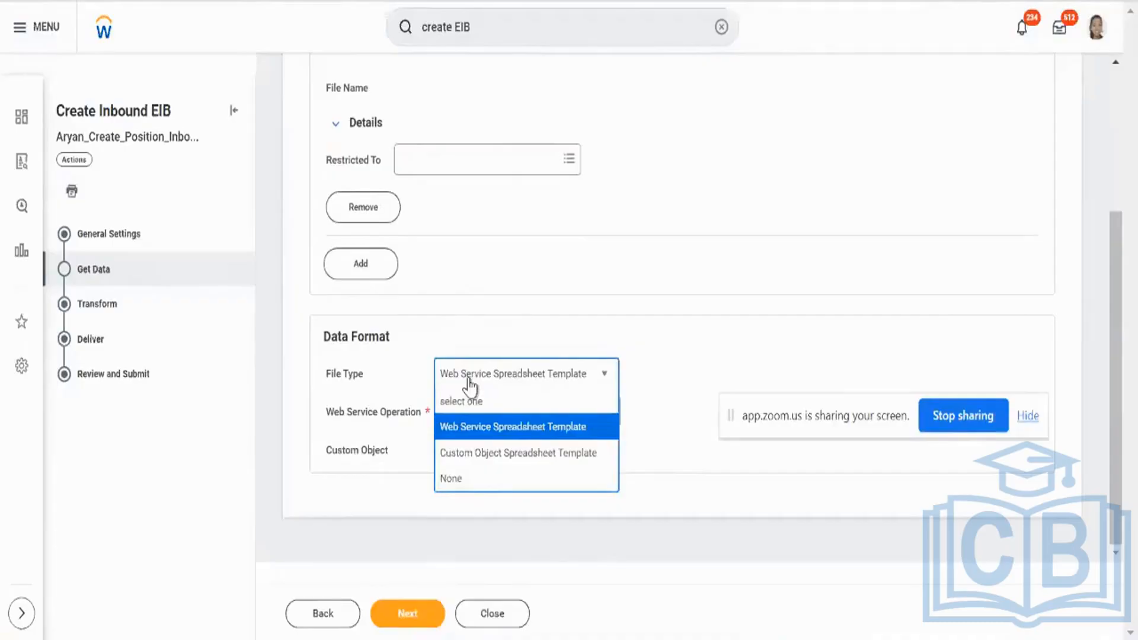
{"action": "left_click", "coordinate": [568, 439]}
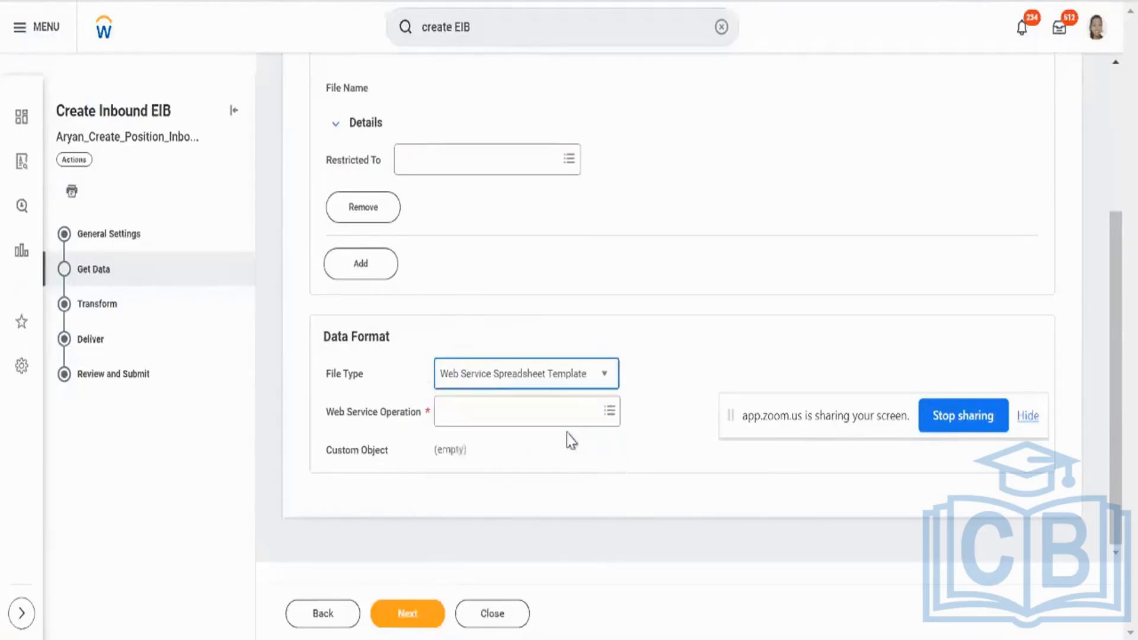
{"action": "left_click", "coordinate": [370, 415]}
{"action": "double_click", "coordinate": [370, 415]}
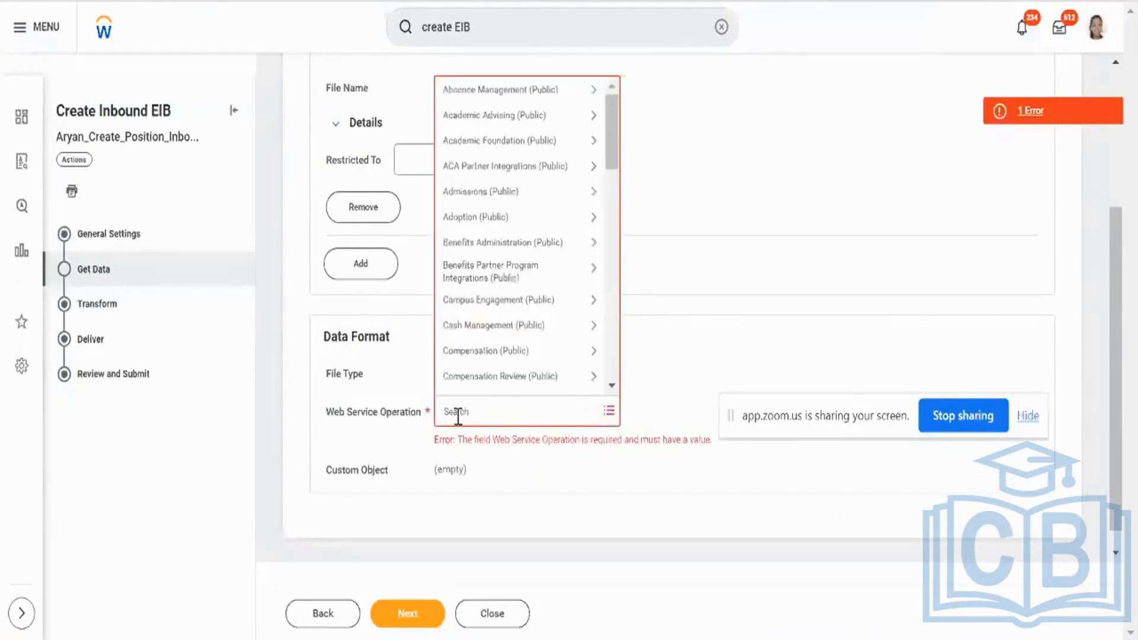
{"action": "type", "text": "create position"}
{"action": "key", "text": "Return"}
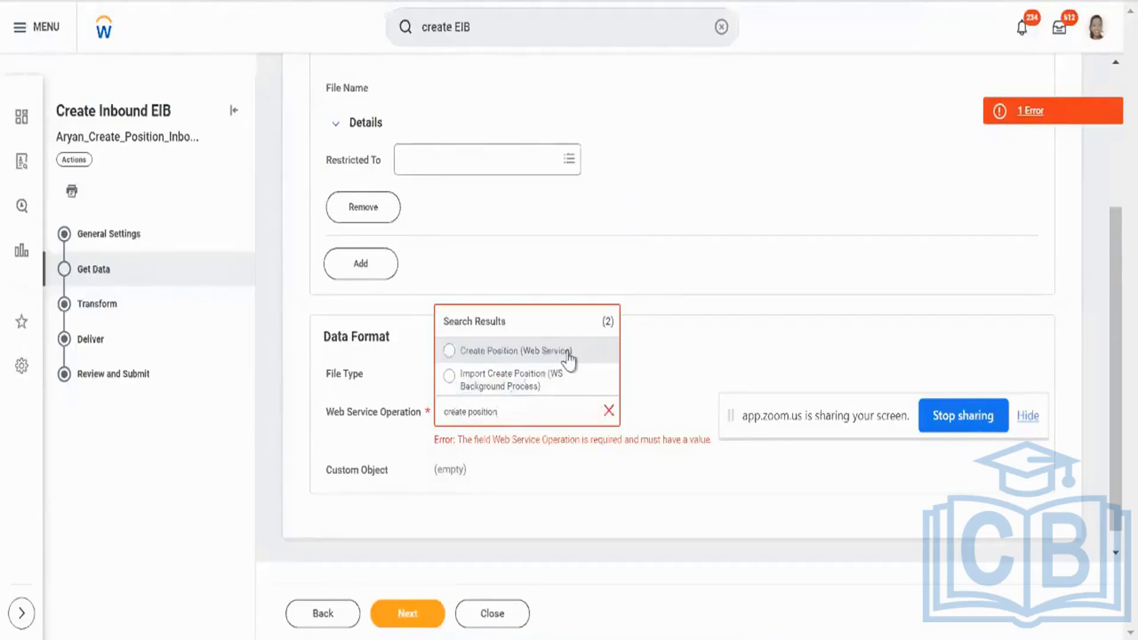
{"action": "left_click", "coordinate": [569, 353]}
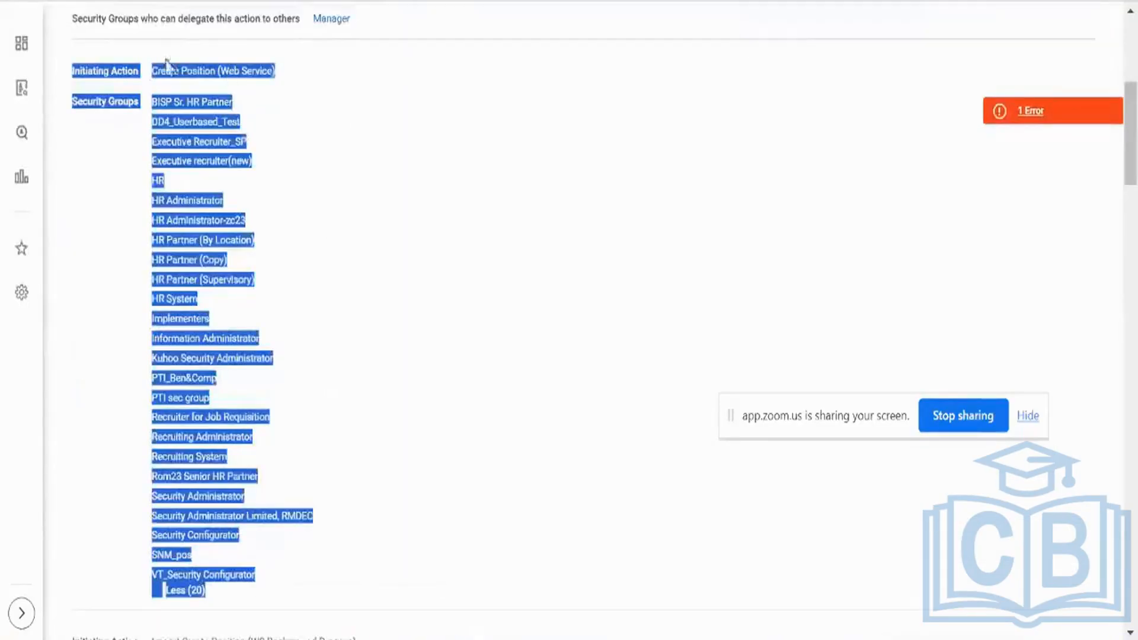
Highlight the Create Position (Web Service) initiating action in the business process policy to compare it with the chosen operation
{"action": "left_click", "coordinate": [164, 66]}
{"action": "triple_click", "coordinate": [164, 68]}
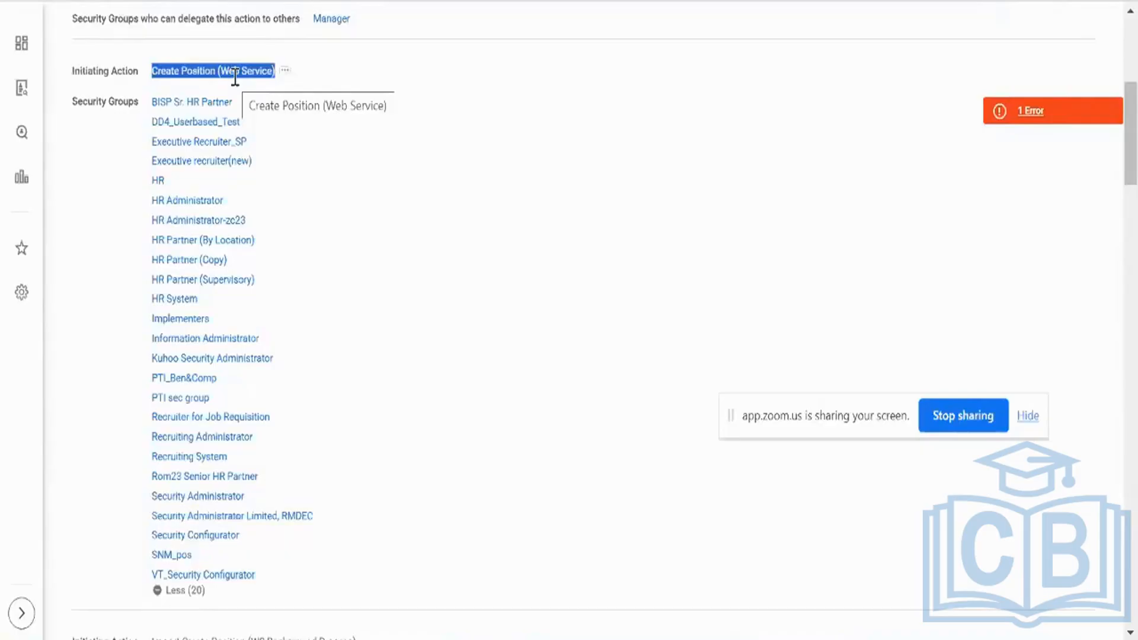
{"action": "left_click", "coordinate": [667, 114]}
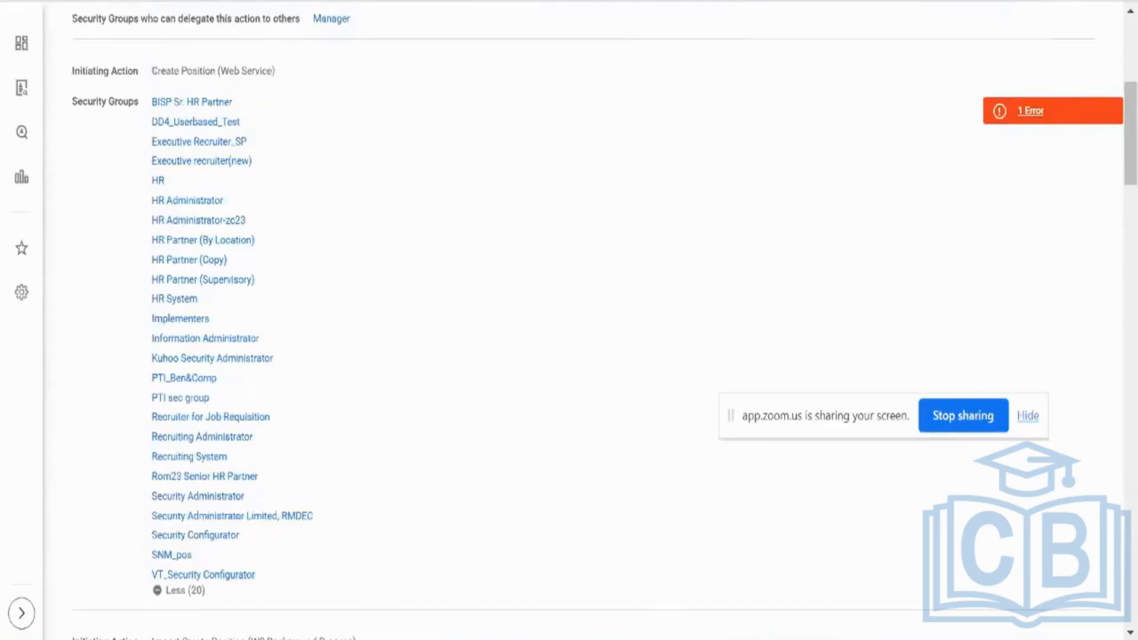
Return to the inbound EIB, continue to the Transform stage, and keep Template Model as the transformation type
{"action": "key", "text": "ctrl+shift+Tab"}
{"action": "left_click", "coordinate": [433, 612]}
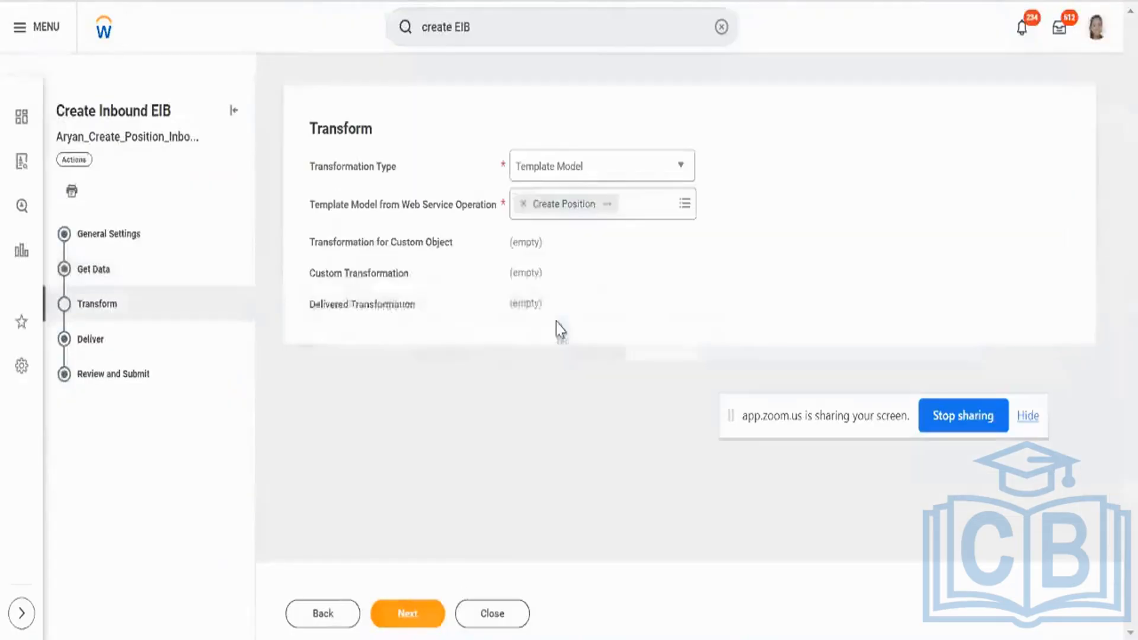
{"action": "left_click", "coordinate": [605, 173]}
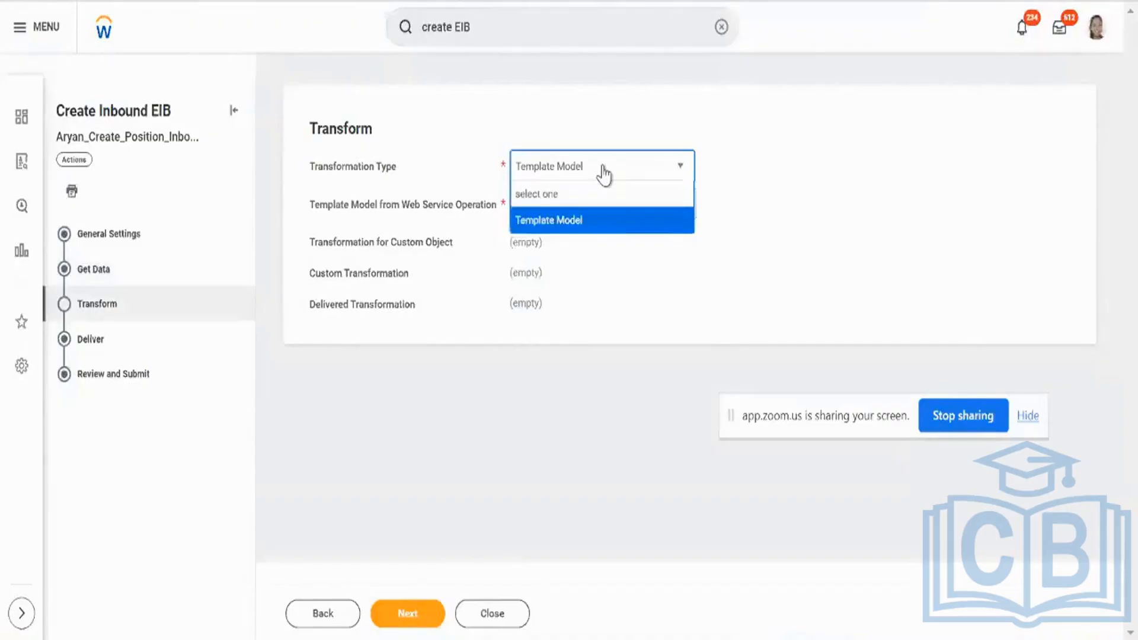
{"action": "left_click", "coordinate": [605, 175]}
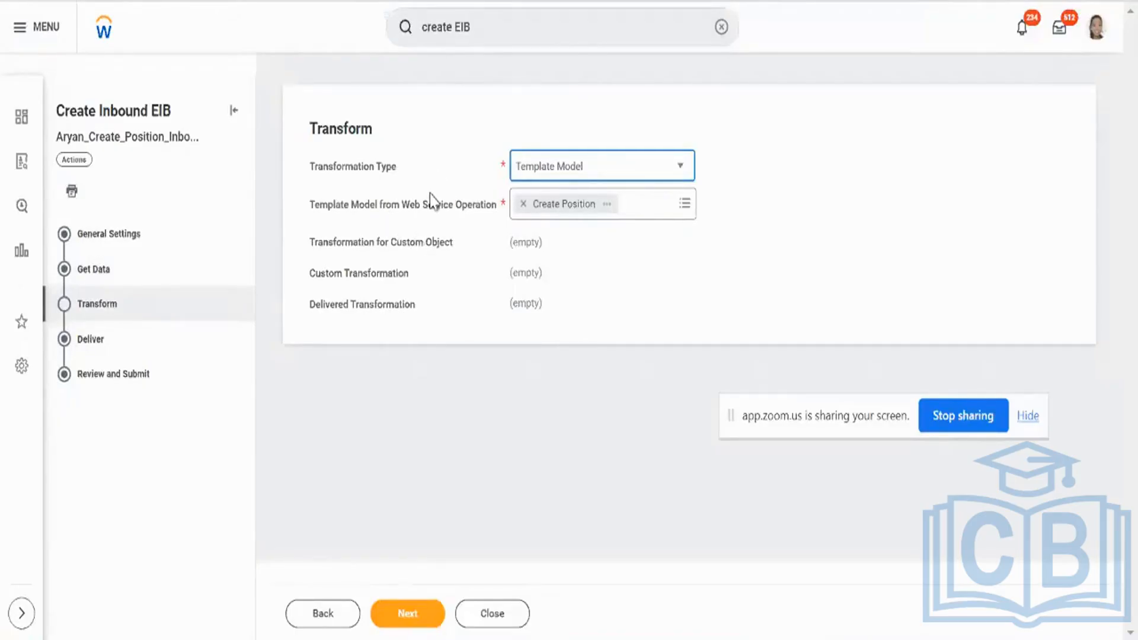
{"action": "left_click", "coordinate": [423, 625]}
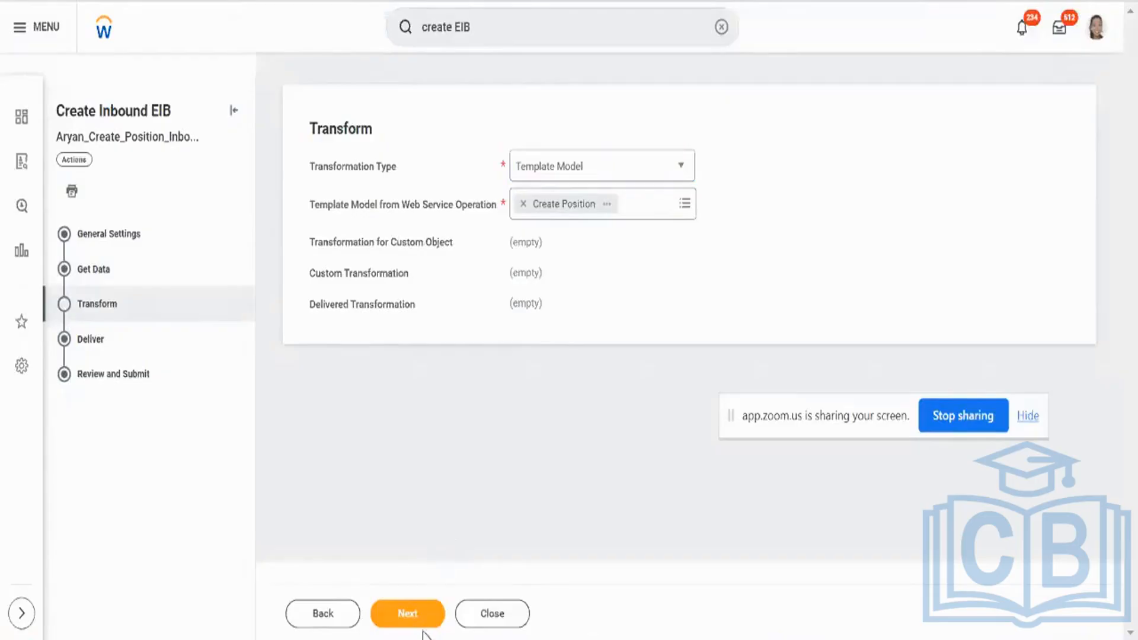
Revisit the Get Data stage to review the selected web service operation and return to the Transform stage
{"action": "left_click", "coordinate": [192, 278]}
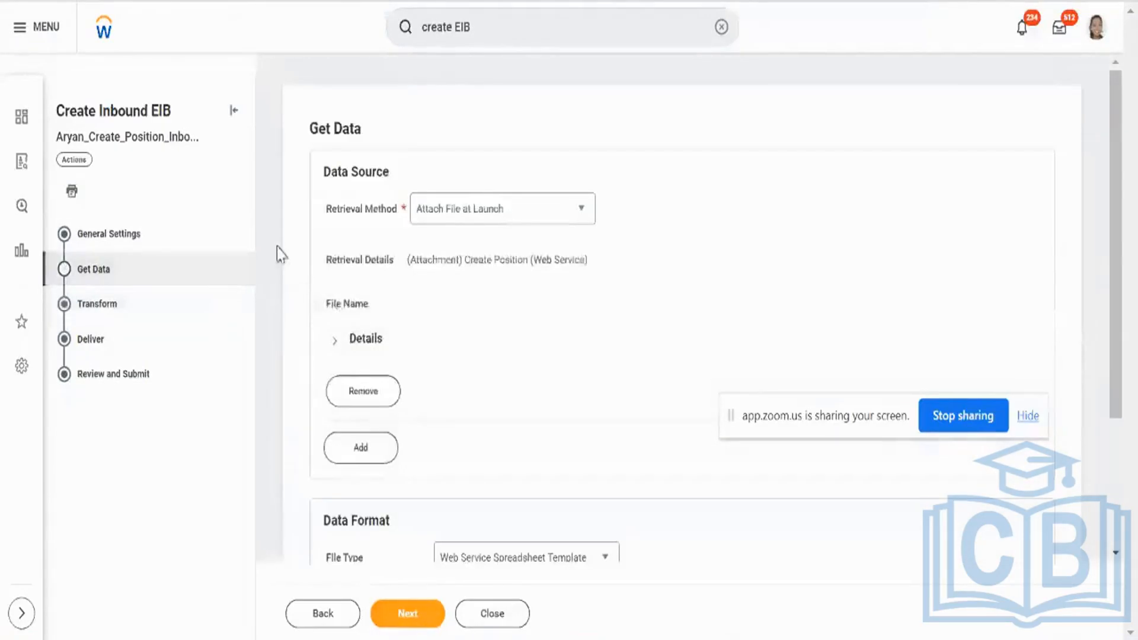
{"action": "scroll", "coordinate": [566, 441], "scroll_direction": "down", "scroll_amount": 3}
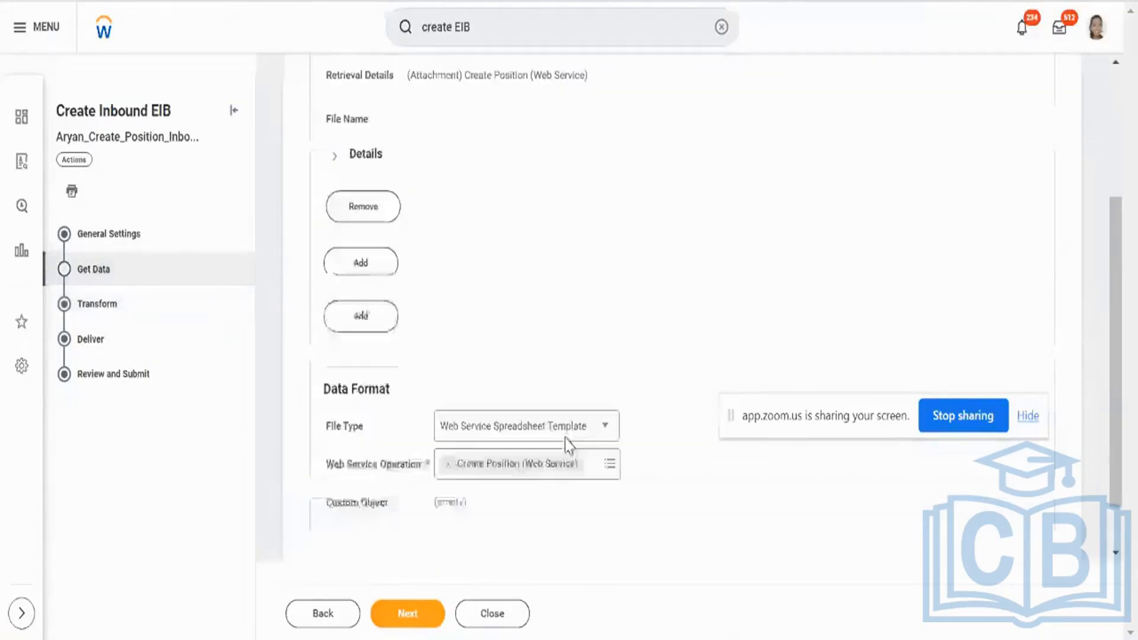
{"action": "left_click", "coordinate": [373, 416]}
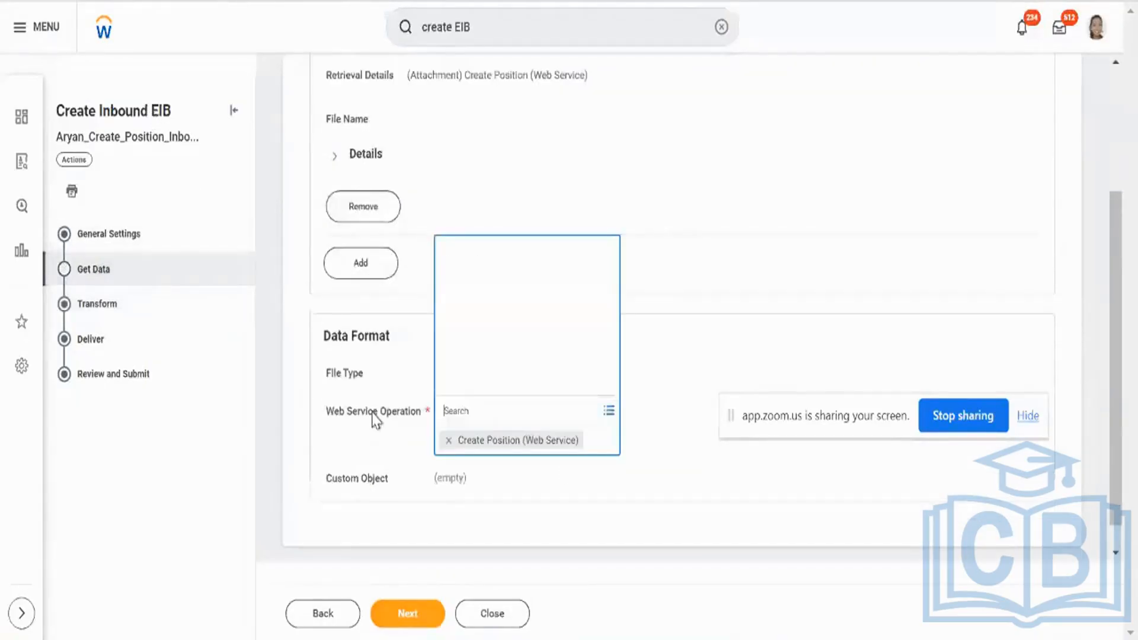
{"action": "double_click", "coordinate": [374, 416]}
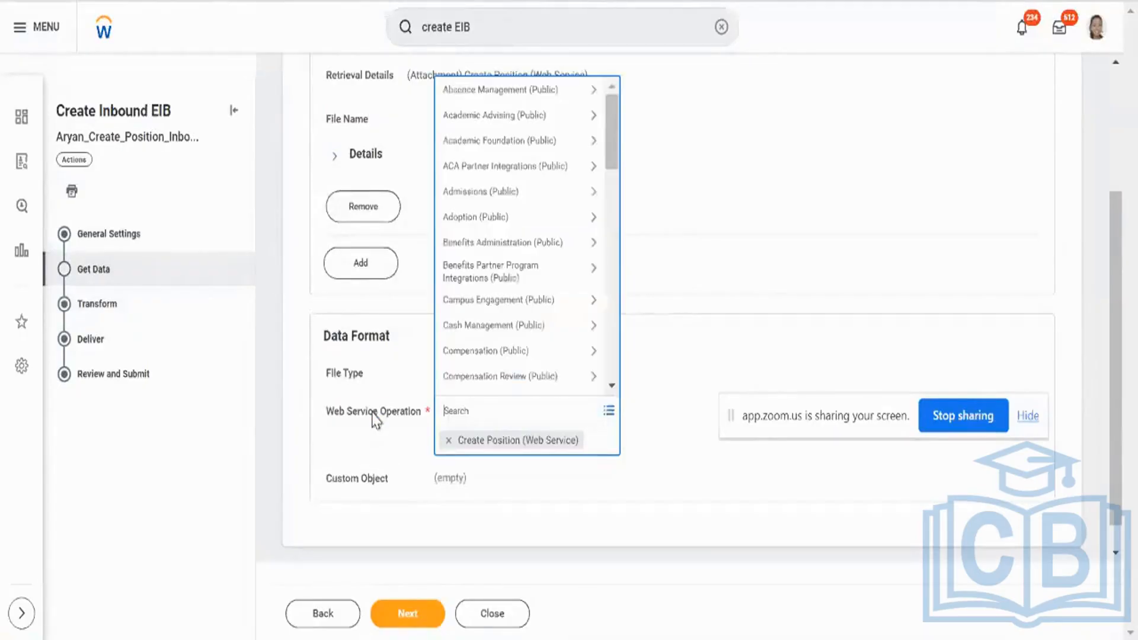
{"action": "left_click", "coordinate": [414, 330]}
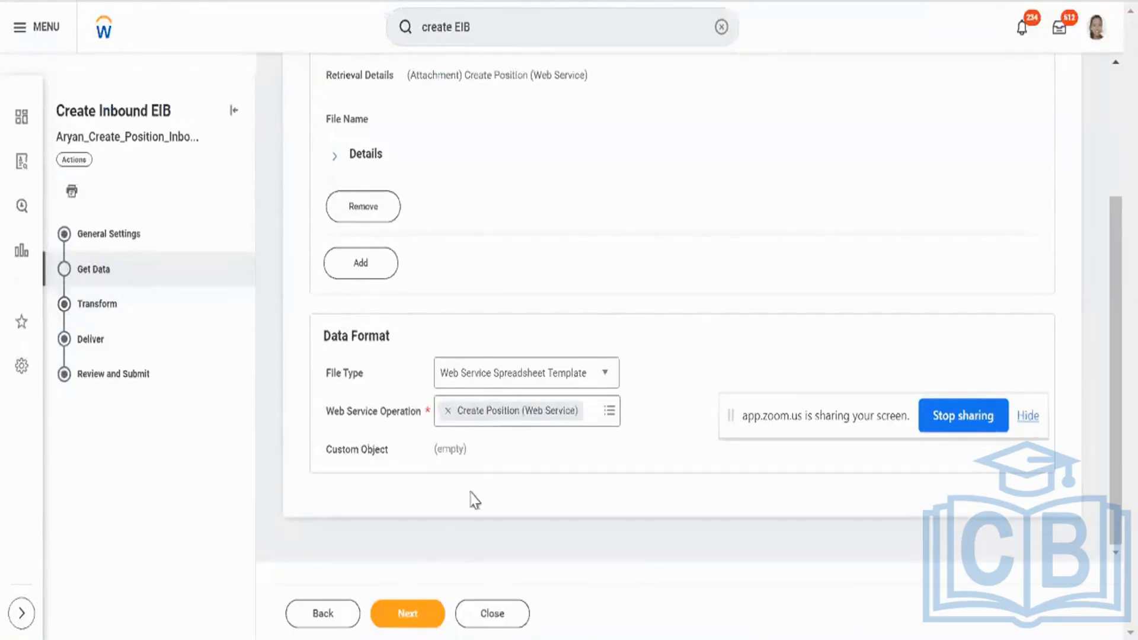
{"action": "left_click", "coordinate": [433, 613]}
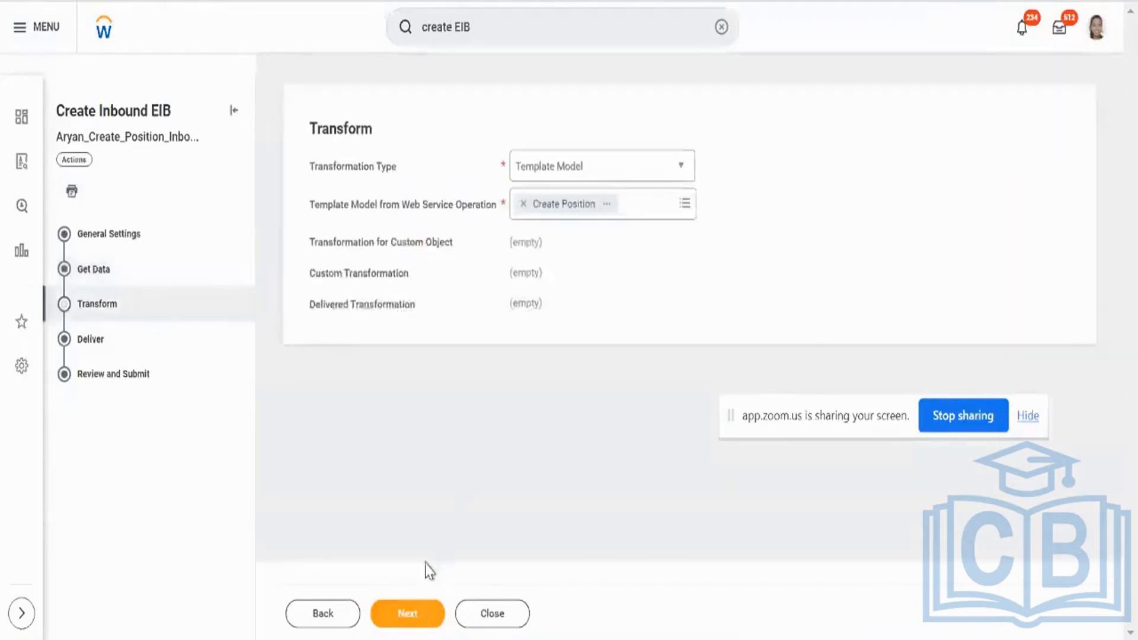
Continue to the Deliver stage and keep Workday Web Service Operation as the delivery method
{"action": "left_click", "coordinate": [420, 614]}
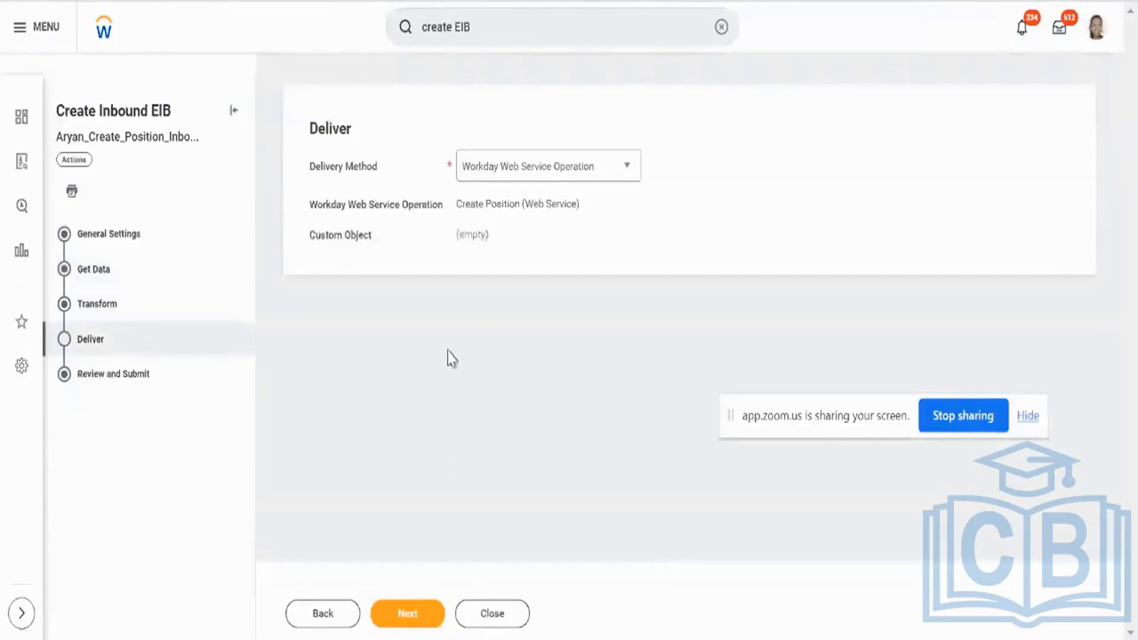
{"action": "left_click", "coordinate": [510, 178]}
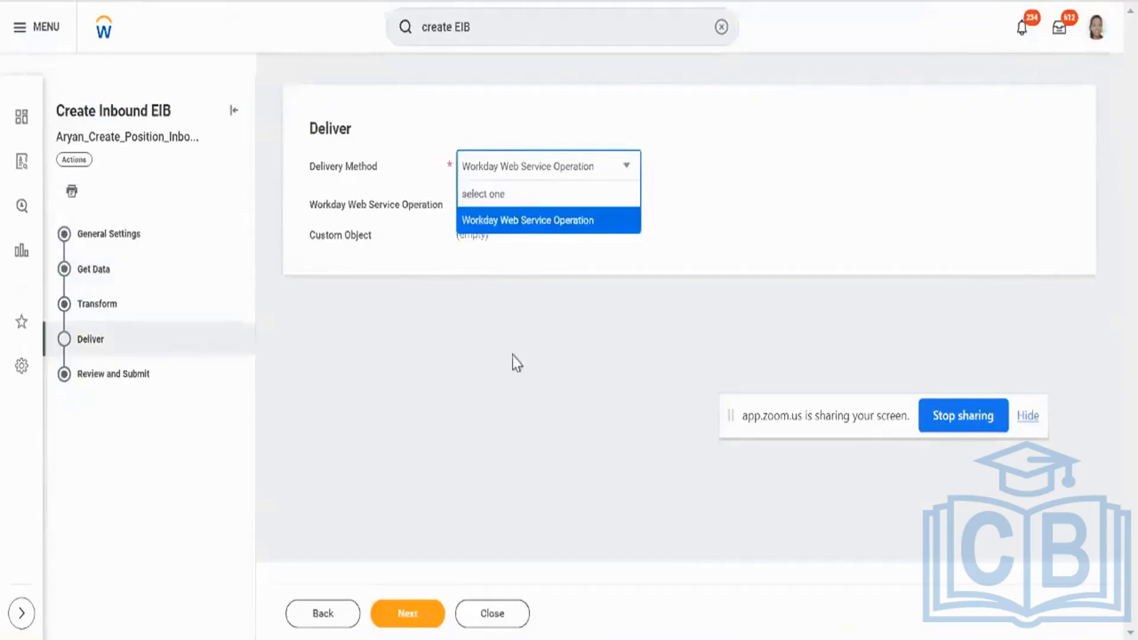
{"action": "left_click", "coordinate": [499, 125]}
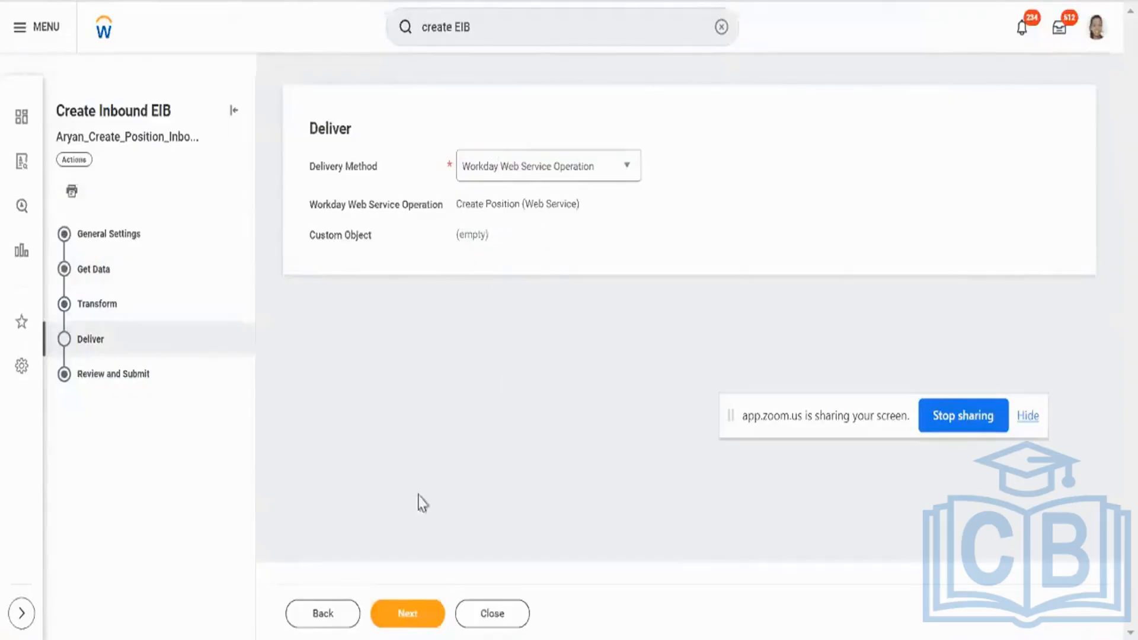
Continue from Deliver to the summary, review the Transform and Deliver settings, and save the inbound EIB
{"action": "left_click", "coordinate": [412, 623]}
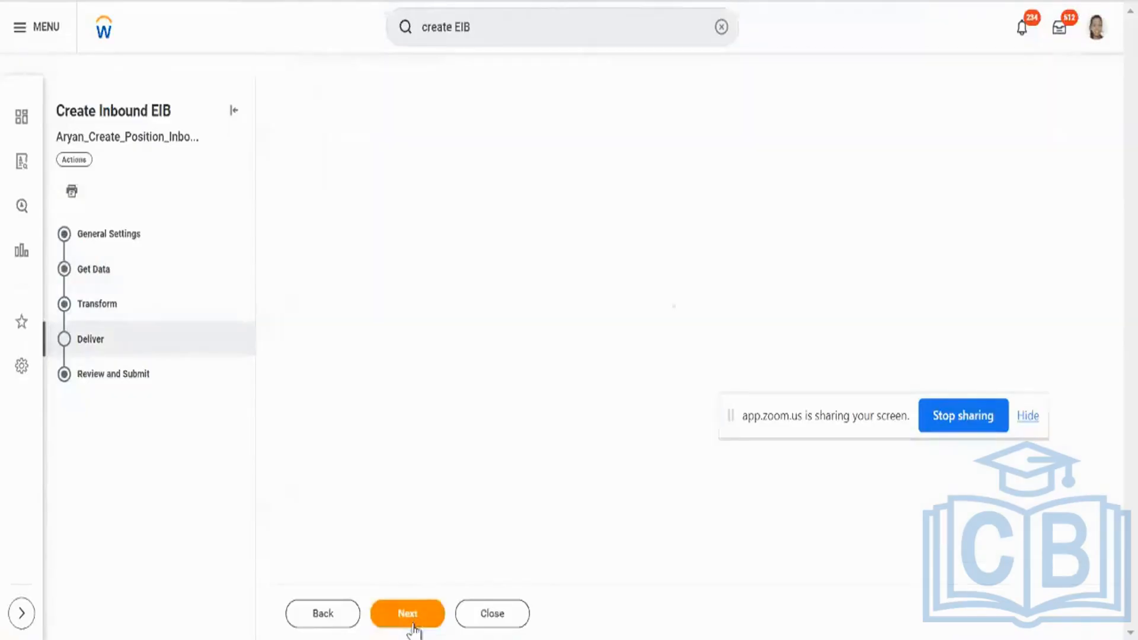
{"action": "scroll", "coordinate": [520, 407], "scroll_direction": "down", "scroll_amount": 2}
{"action": "scroll", "coordinate": [521, 407], "scroll_direction": "down", "scroll_amount": 8}
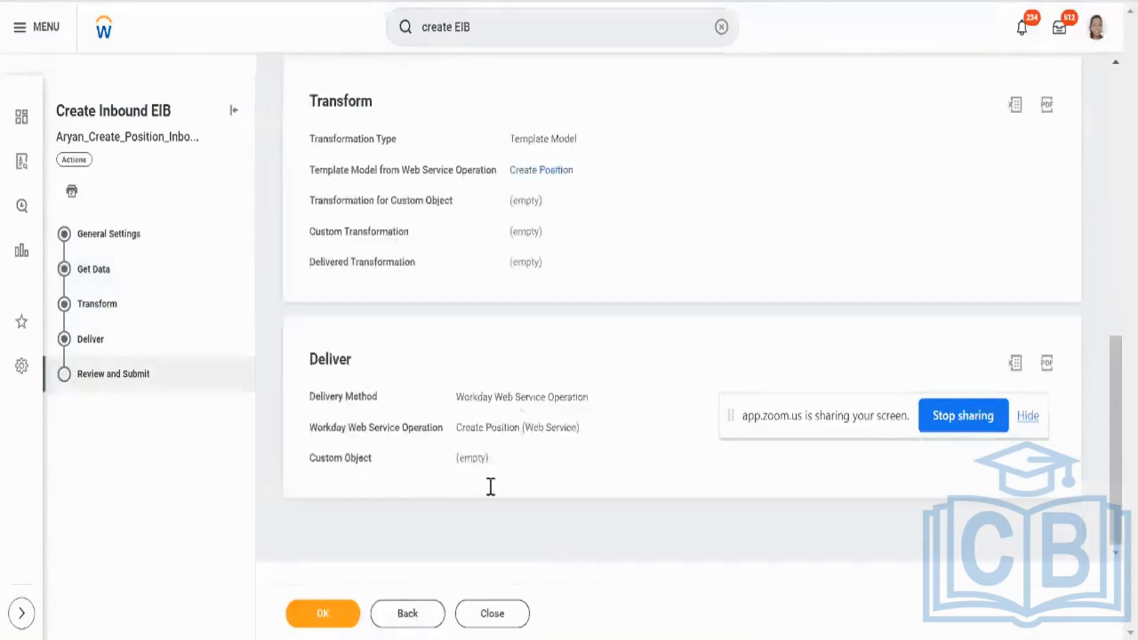
{"action": "left_click", "coordinate": [330, 614]}
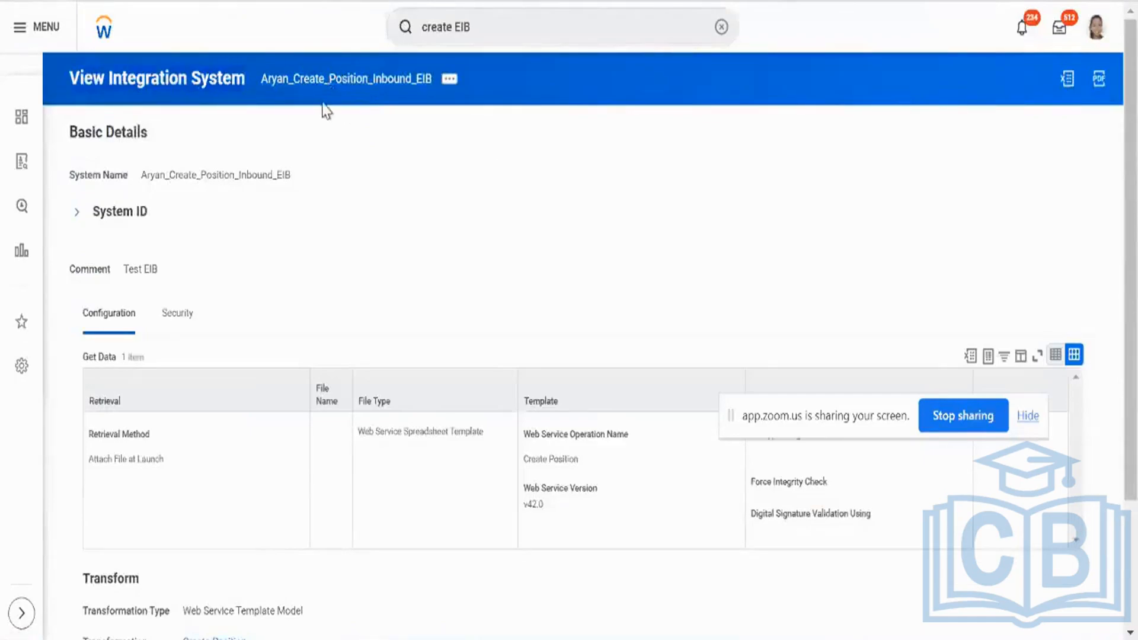
Copy the new integration system's name and duplicate its browser tab
{"action": "right_click", "coordinate": [360, 93]}
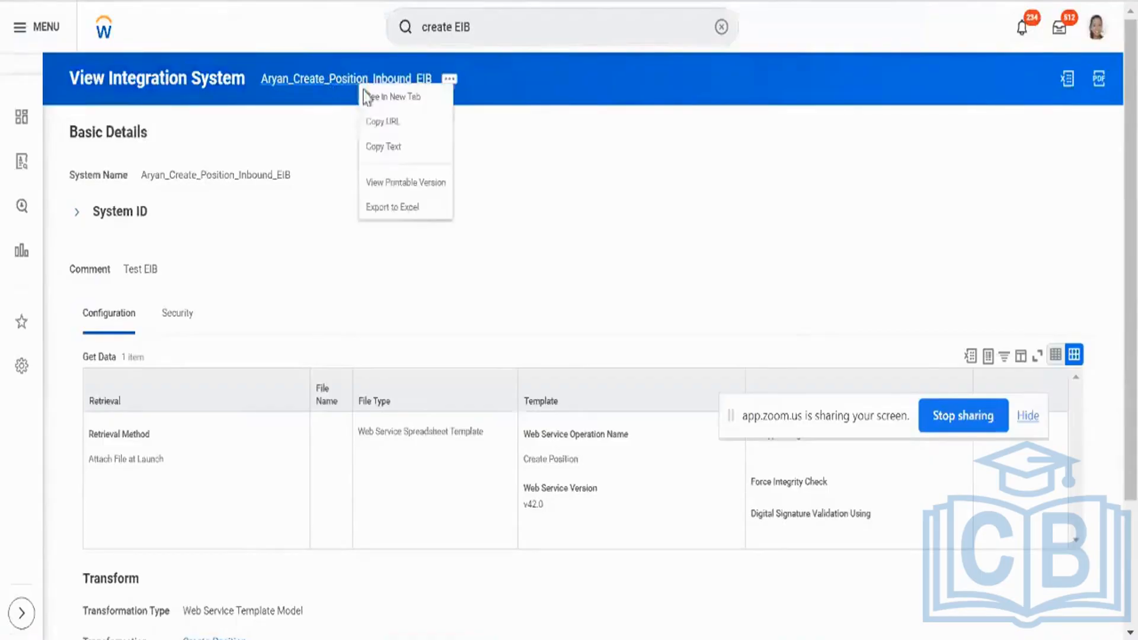
{"action": "left_click", "coordinate": [383, 147]}
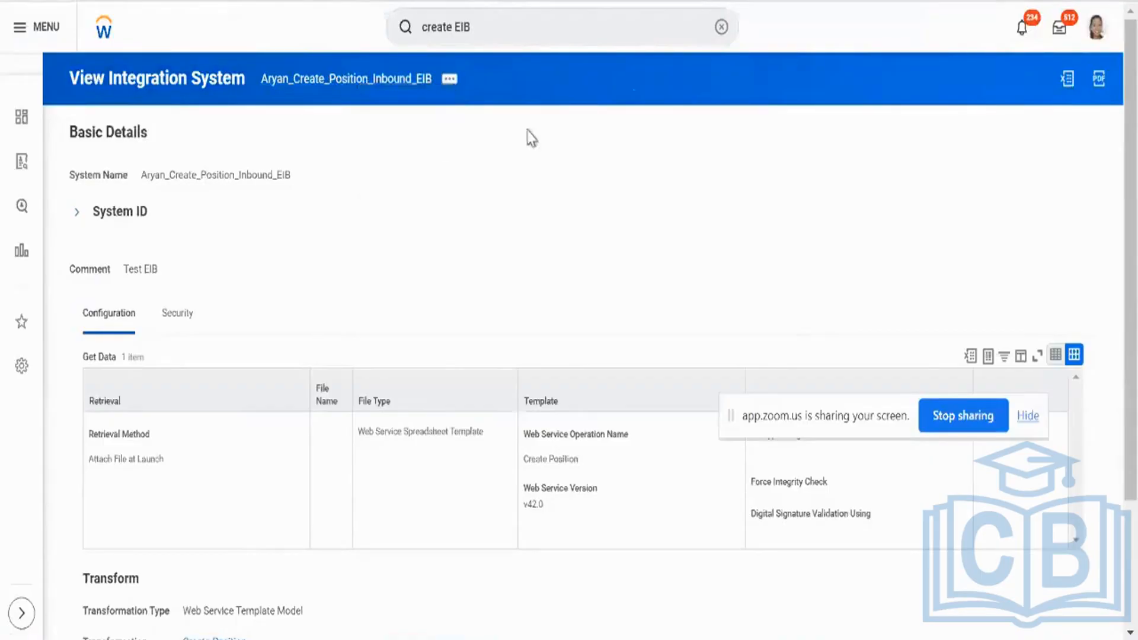
{"action": "right_click", "coordinate": [758, 1]}
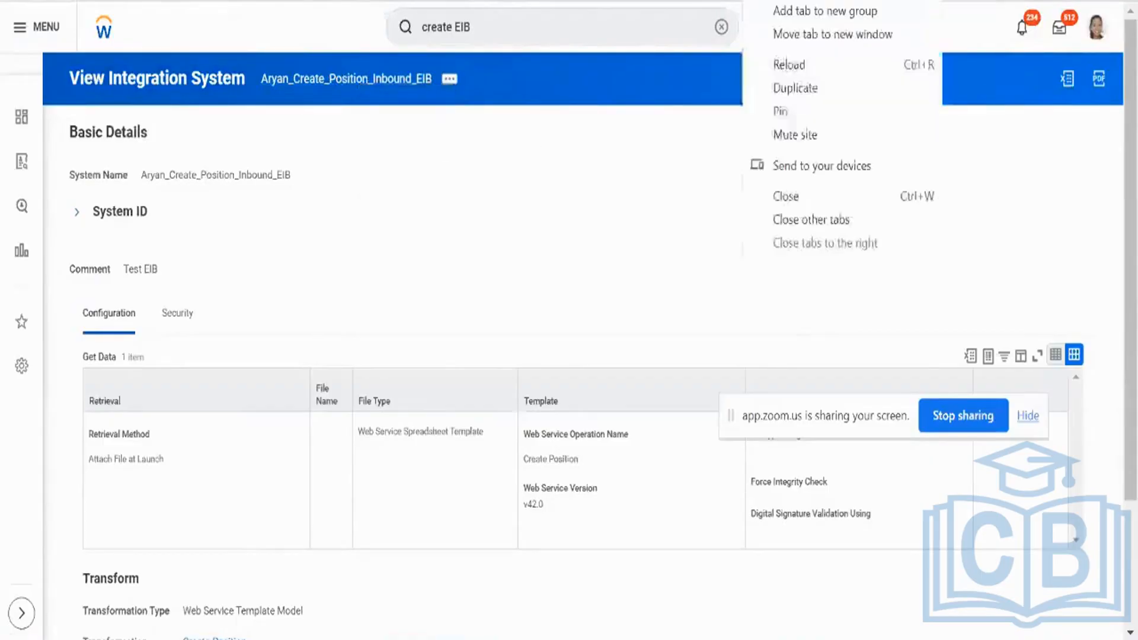
{"action": "left_click", "coordinate": [778, 87]}
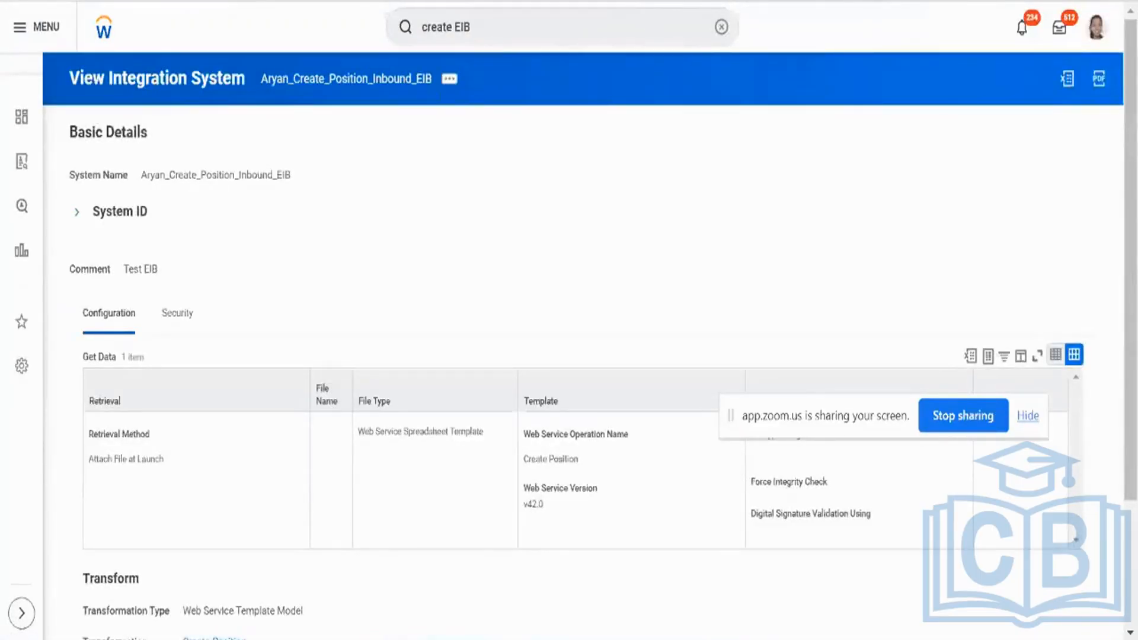
Search for the new inbound EIB using the intsys: prefix with its copied name, then dismiss the suggestions
{"action": "key", "text": "F5"}
{"action": "left_click", "coordinate": [587, 41]}
{"action": "key", "text": "ctrl+v"}
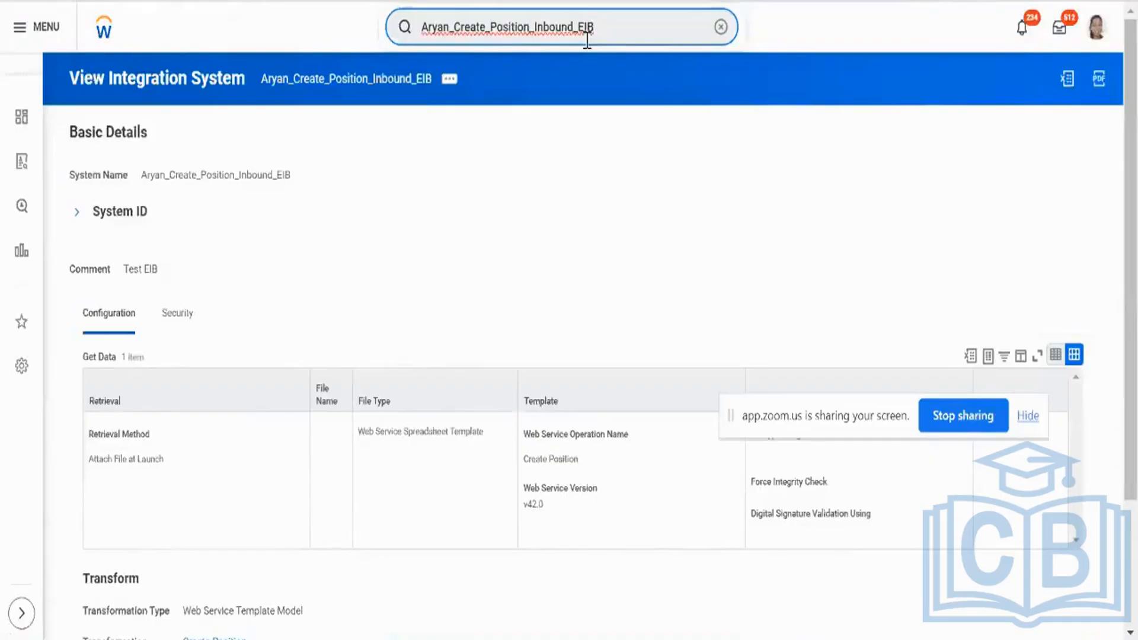
{"action": "key", "text": "ctrl+a"}
{"action": "type", "text": "int"}
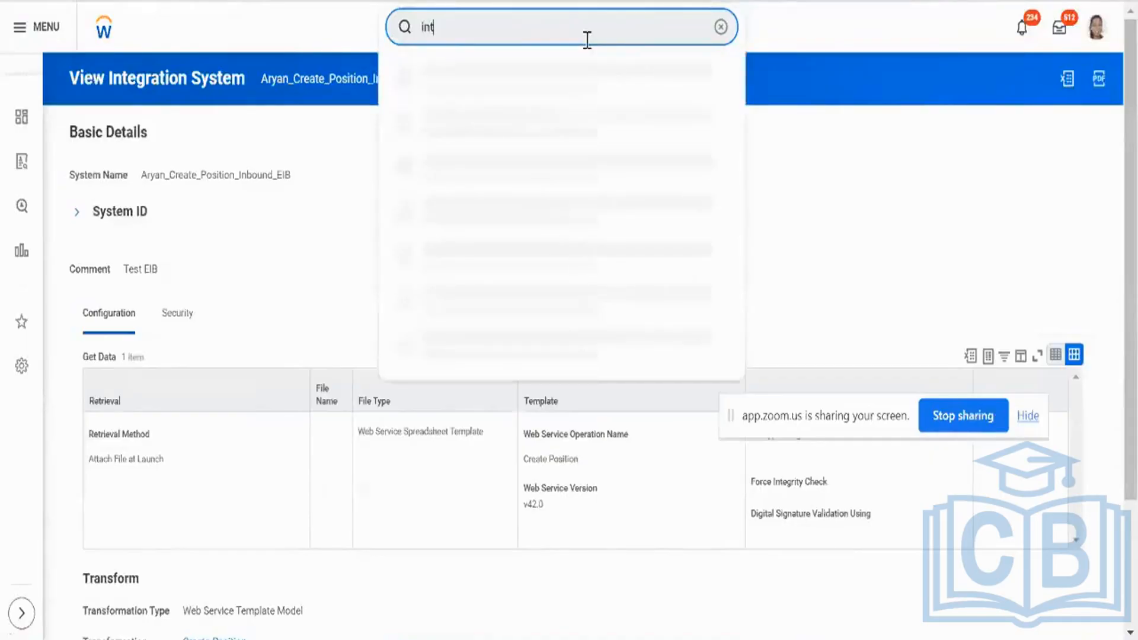
{"action": "type", "text": "sys:"}
{"action": "key", "text": "ctrl+v"}
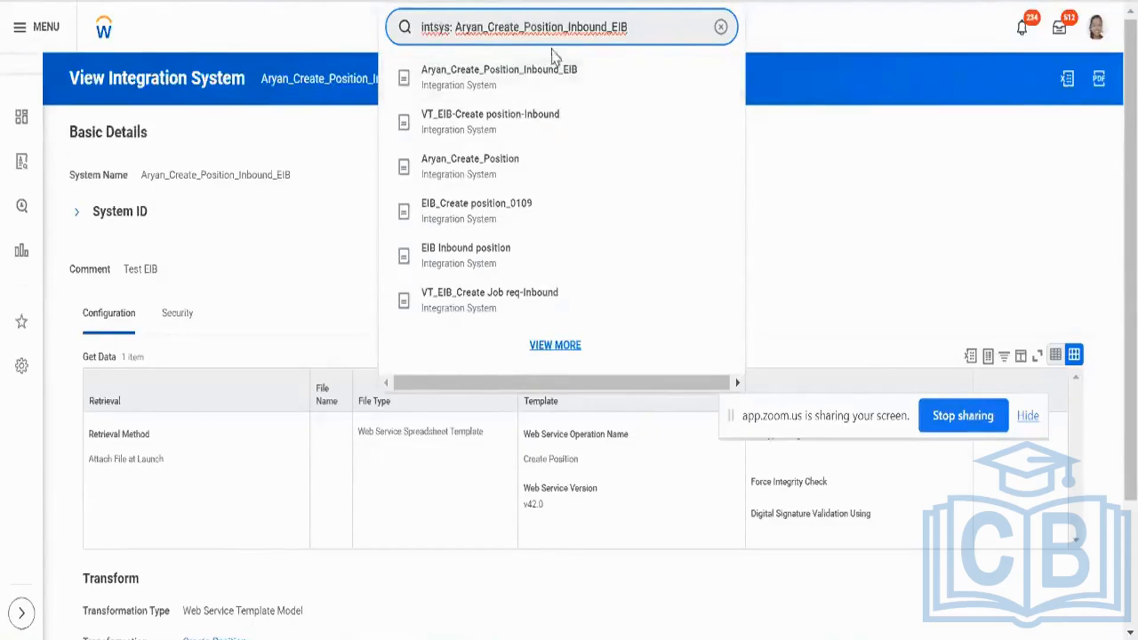
{"action": "left_click", "coordinate": [650, 133]}
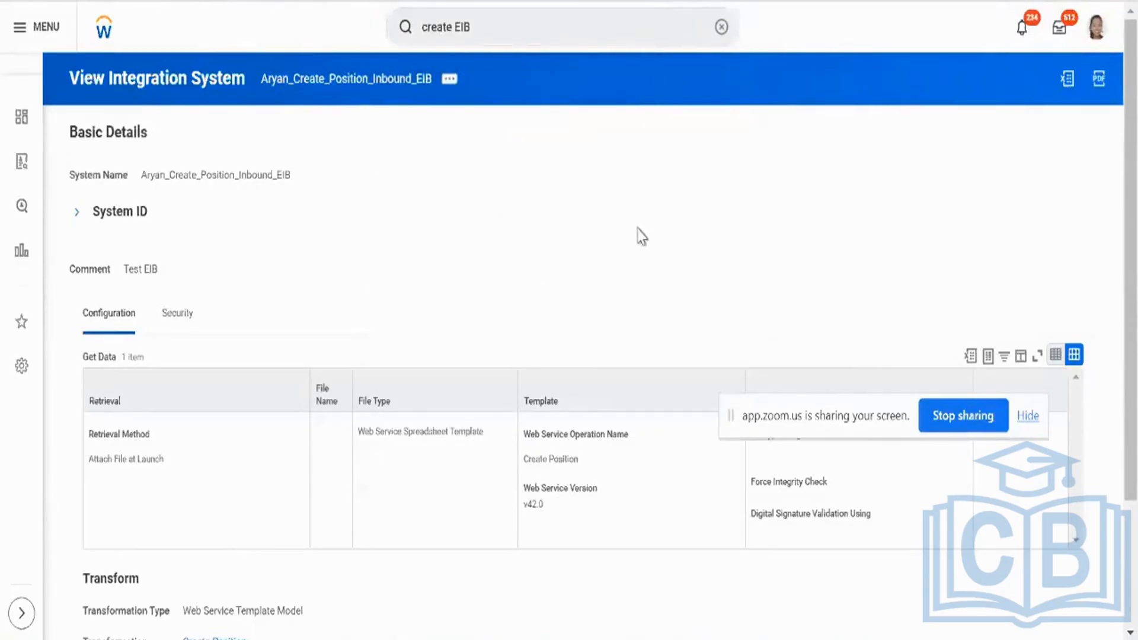
Review the EIB's configuration details and highlight the Attach File at Launch retrieval method
{"action": "scroll", "coordinate": [634, 249], "scroll_direction": "down", "scroll_amount": 3}
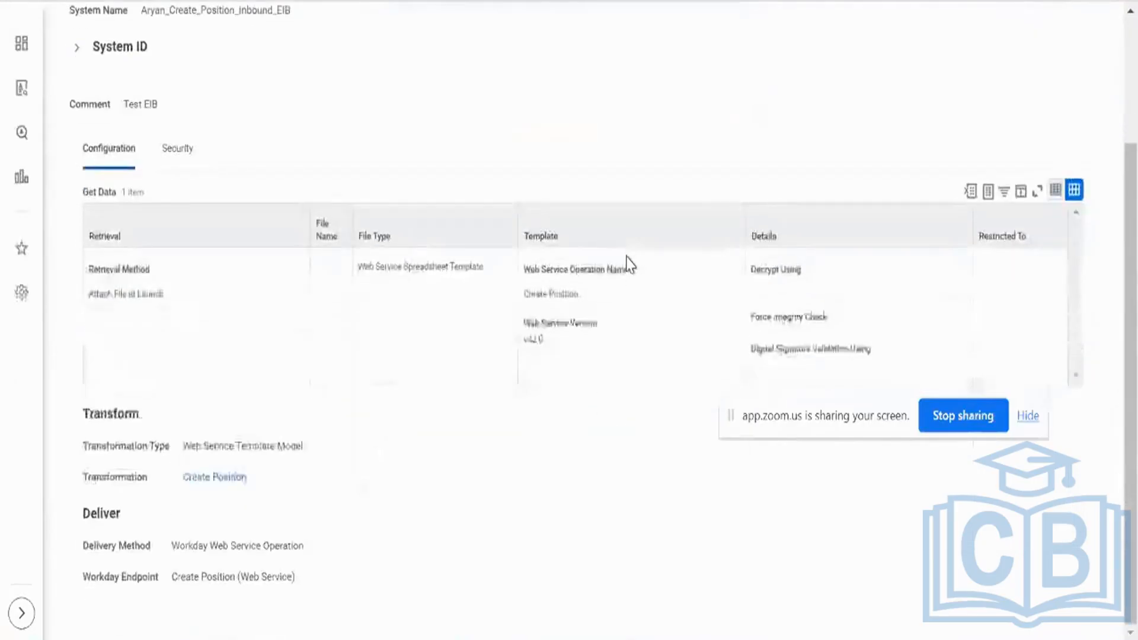
{"action": "scroll", "coordinate": [628, 263], "scroll_direction": "up", "scroll_amount": 3}
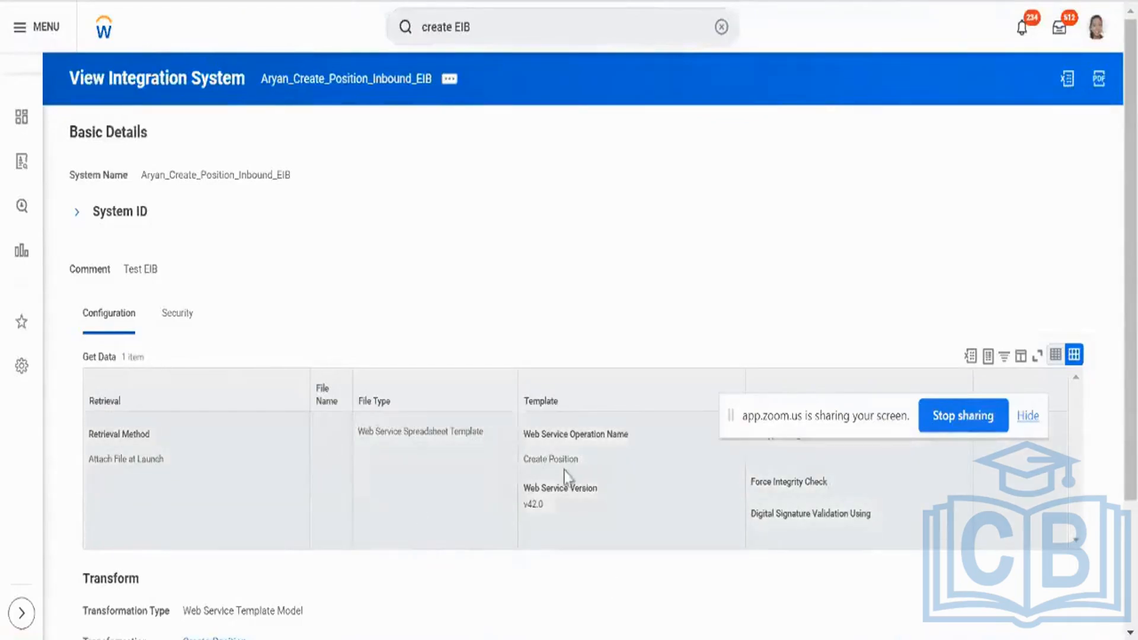
{"action": "left_click", "coordinate": [144, 466]}
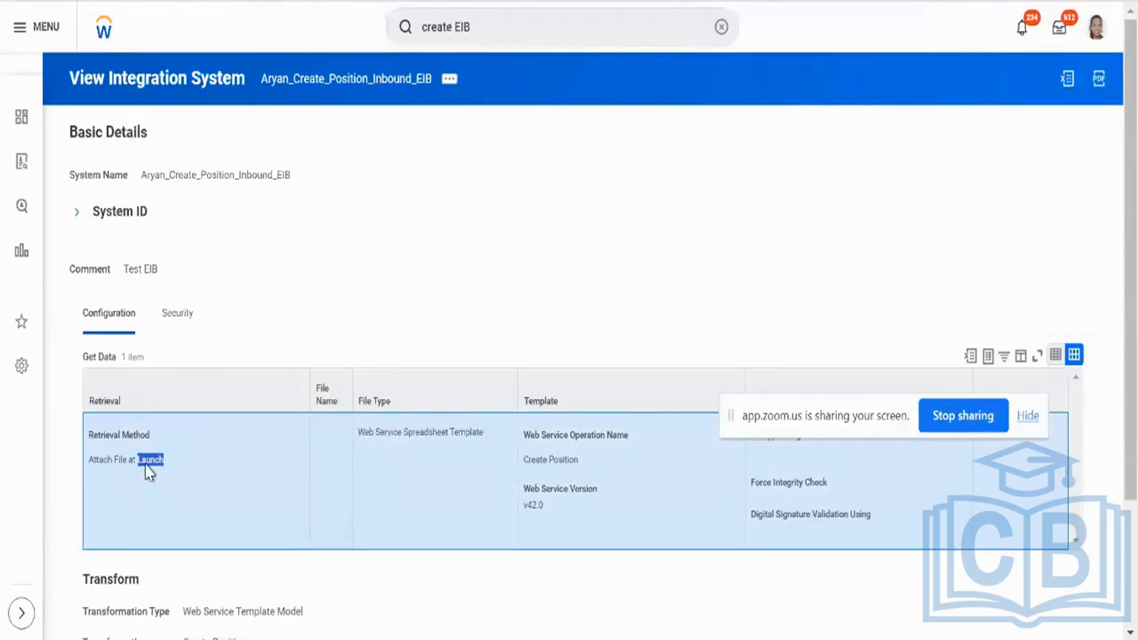
{"action": "triple_click", "coordinate": [144, 465]}
Examine the EIB's full list of integration system security segments and return to its configuration
{"action": "left_click", "coordinate": [172, 325]}
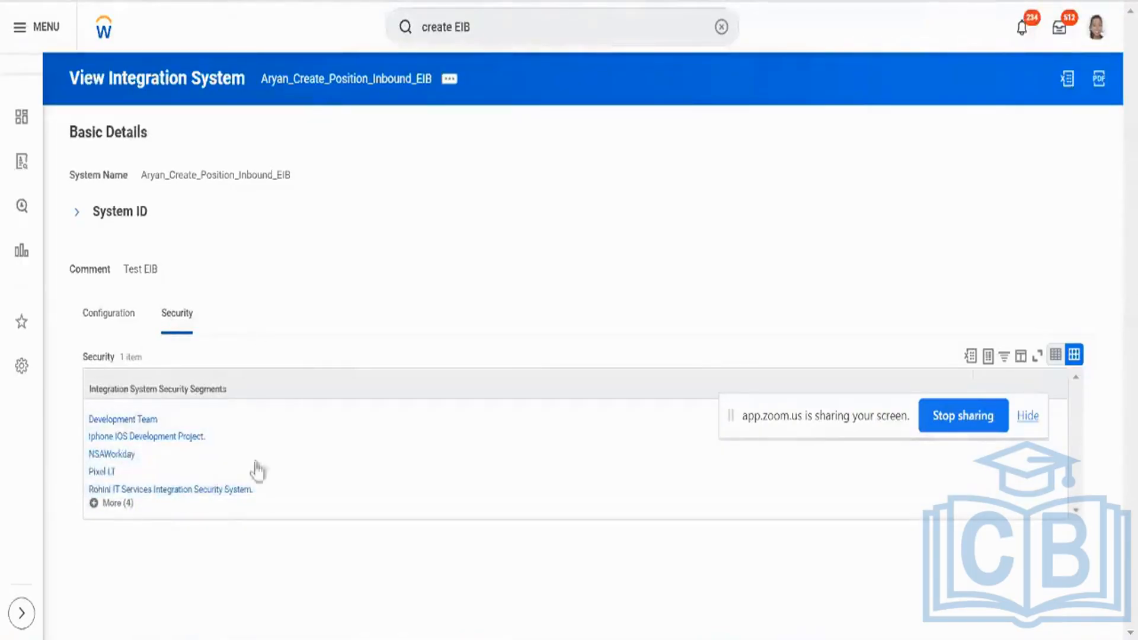
{"action": "left_click", "coordinate": [122, 326]}
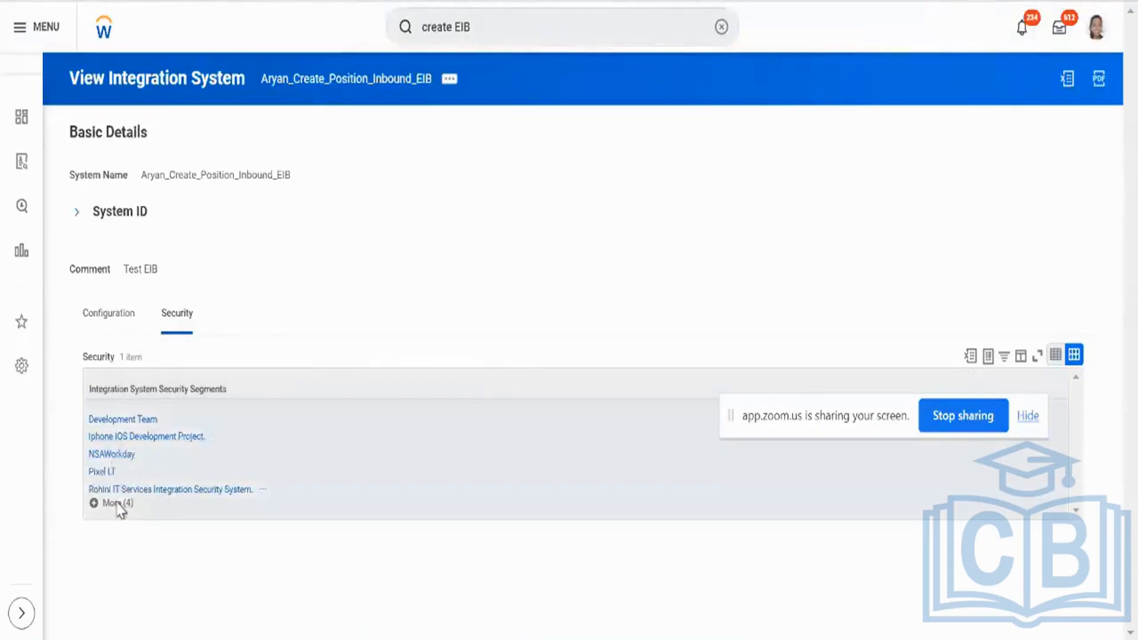
{"action": "left_click", "coordinate": [114, 504]}
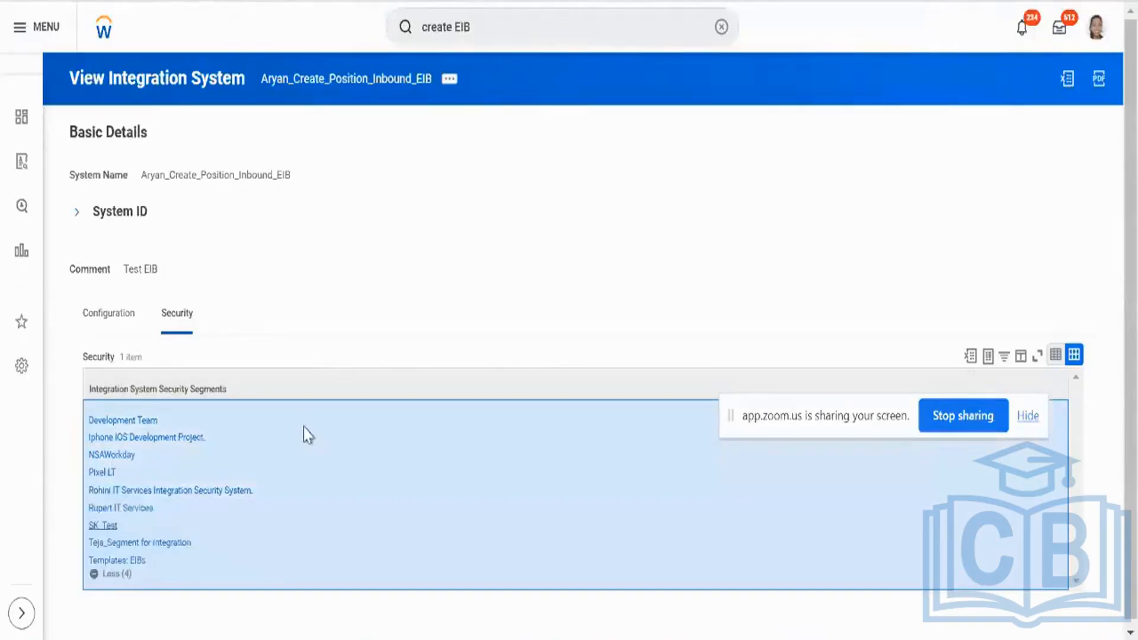
{"action": "left_click", "coordinate": [131, 324]}
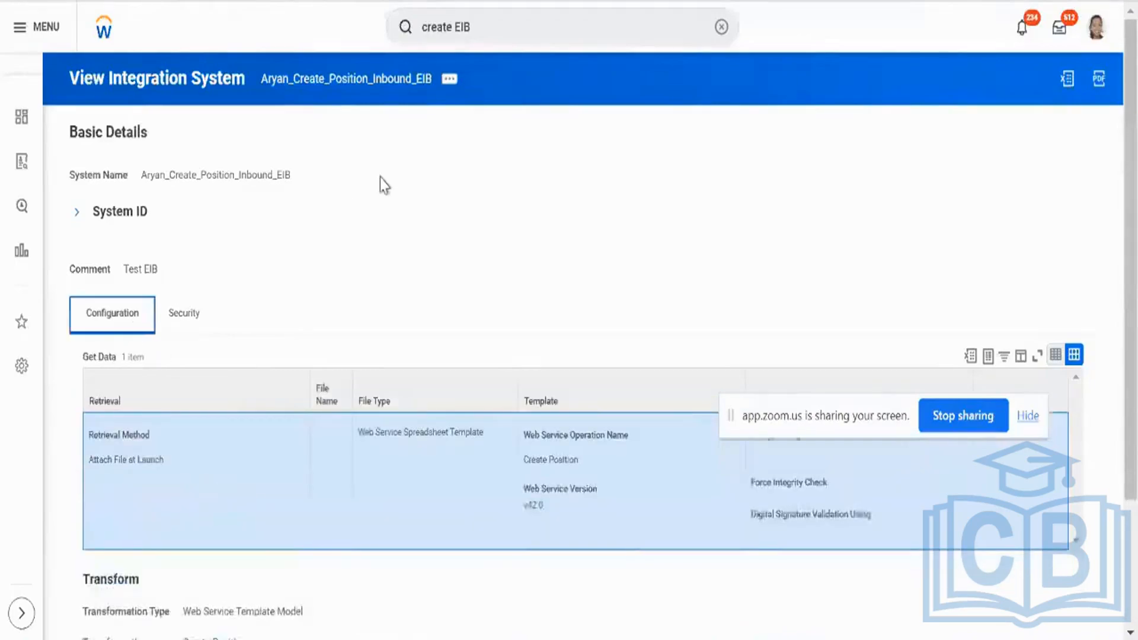
Start generating a spreadsheet template from the EIB's template model
{"action": "left_click", "coordinate": [449, 80]}
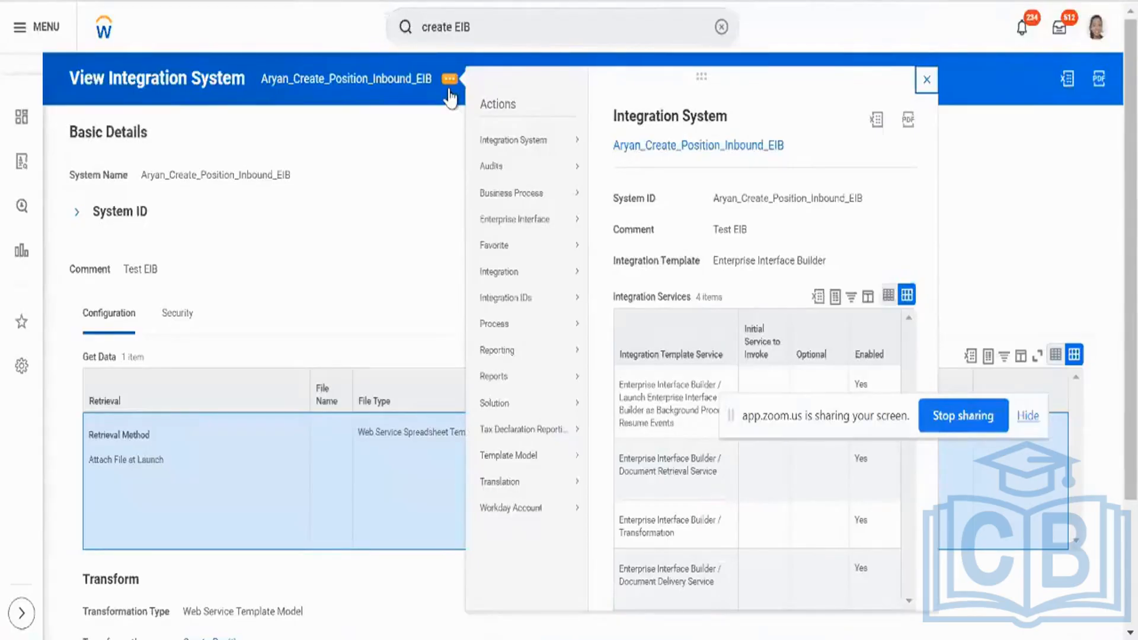
{"action": "left_click", "coordinate": [425, 168]}
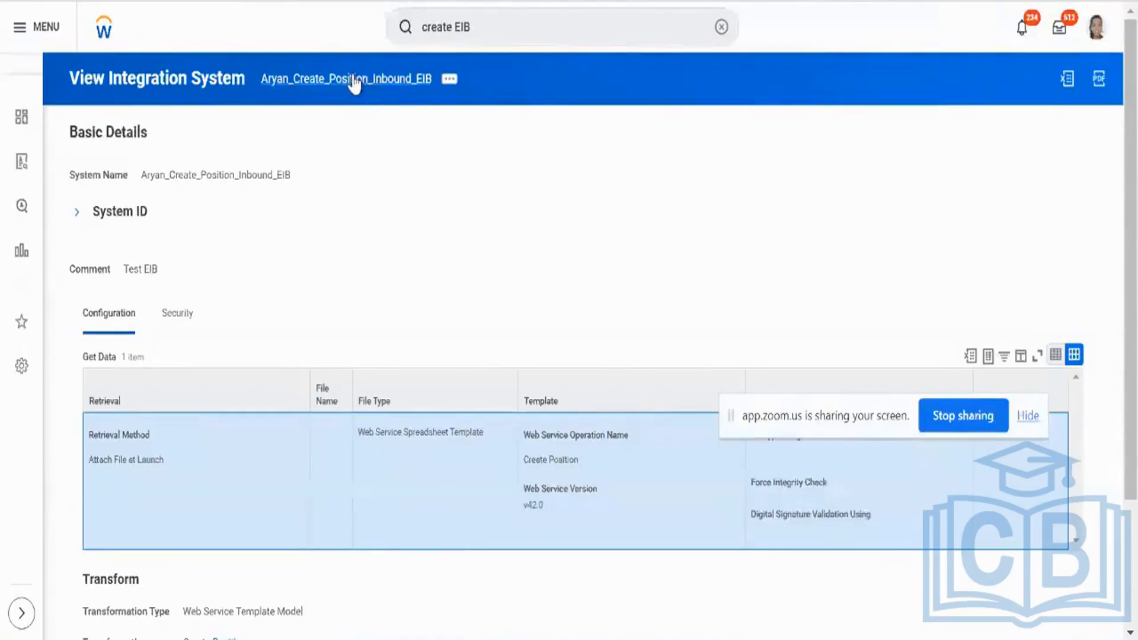
{"action": "left_click", "coordinate": [452, 84]}
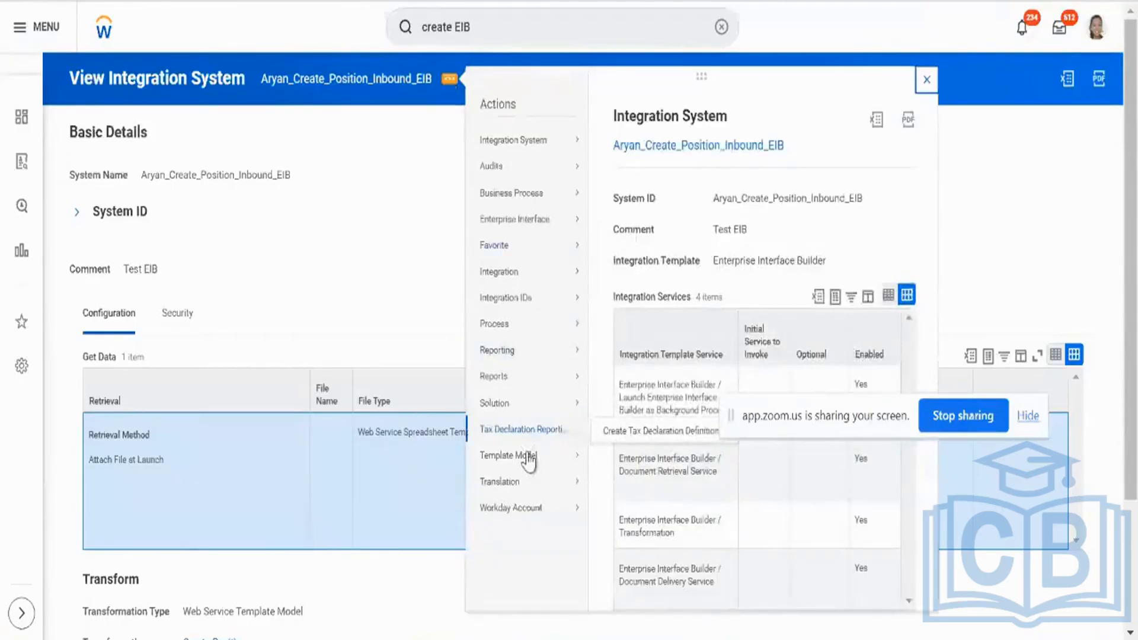
{"action": "mouse_move", "coordinate": [528, 462]}
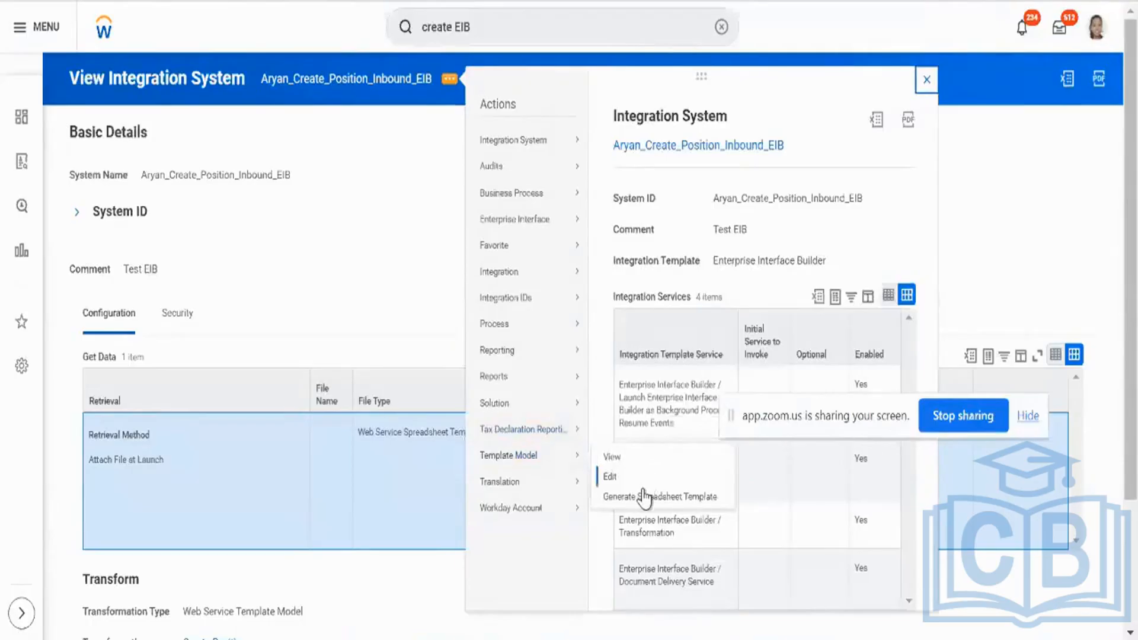
{"action": "left_click", "coordinate": [645, 498]}
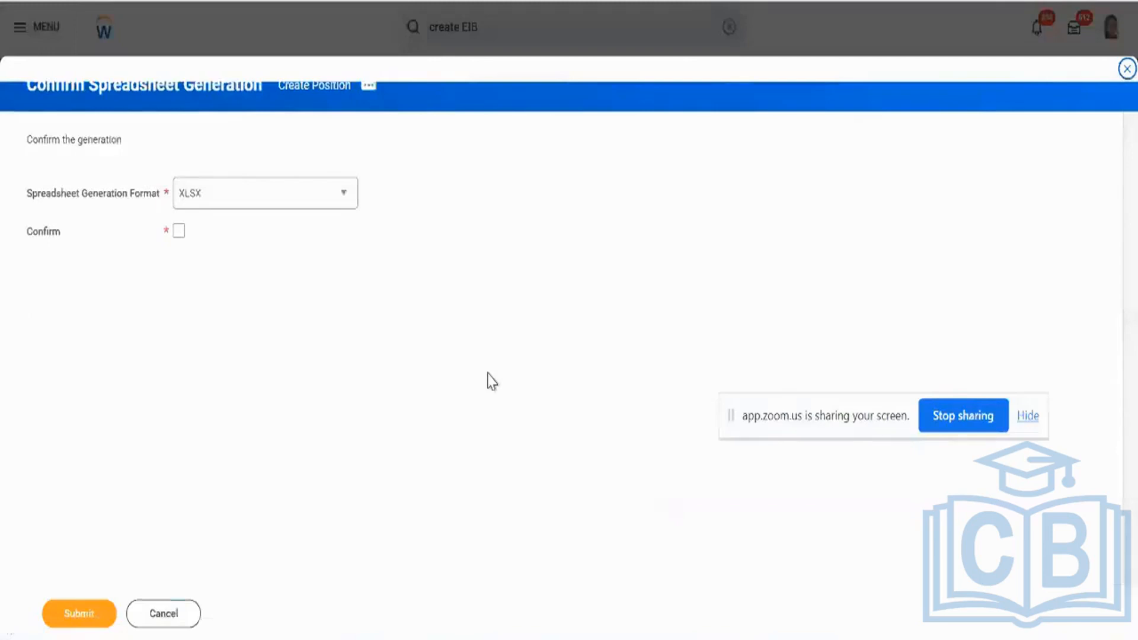
Keep XLSX as the spreadsheet generation format, confirm the generation, and submit it
{"action": "left_click", "coordinate": [331, 204]}
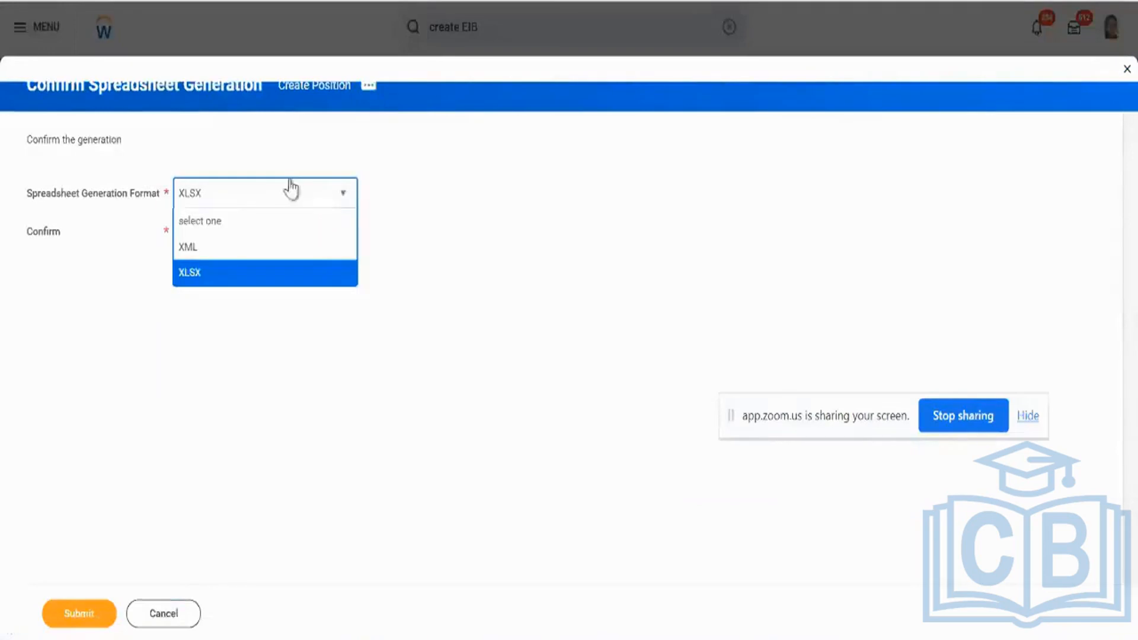
{"action": "left_click", "coordinate": [221, 282]}
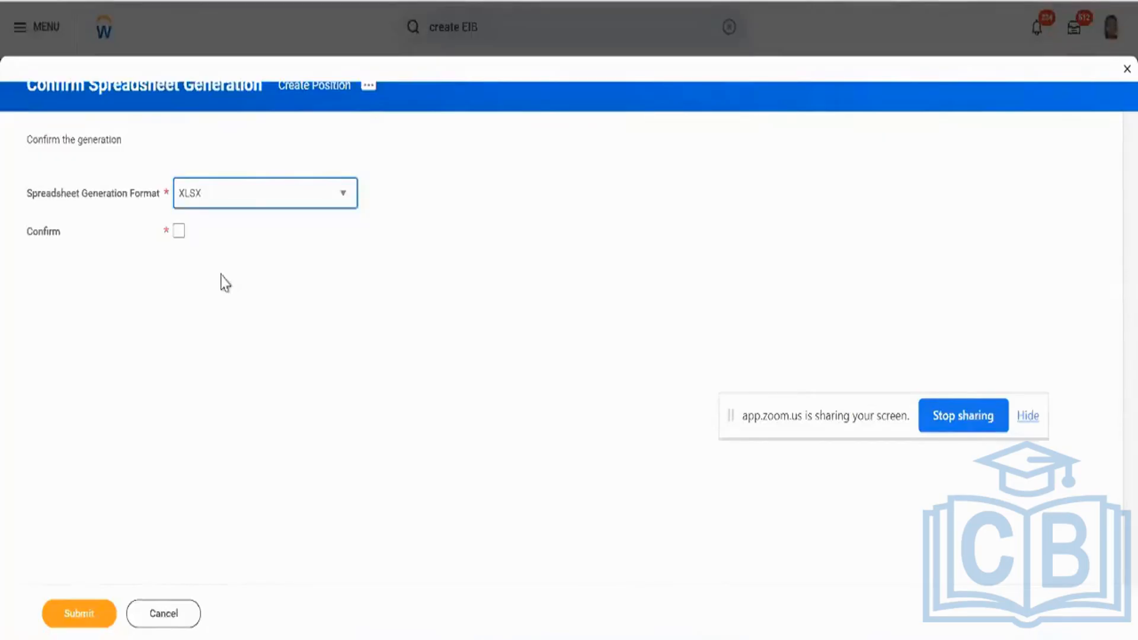
{"action": "left_click", "coordinate": [244, 208]}
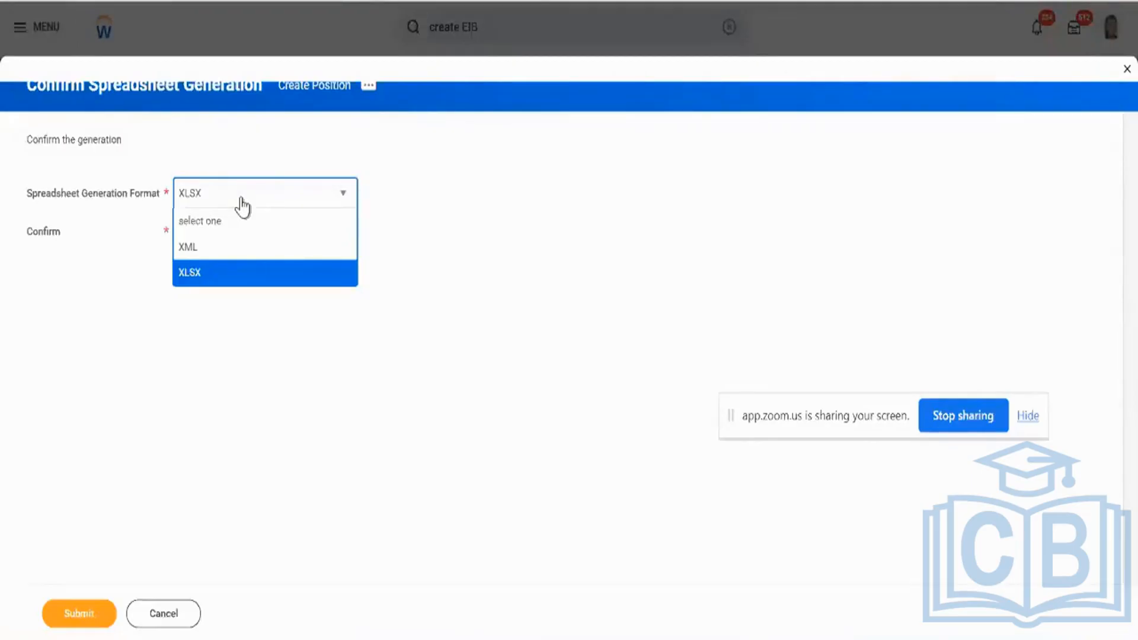
{"action": "left_click", "coordinate": [242, 206]}
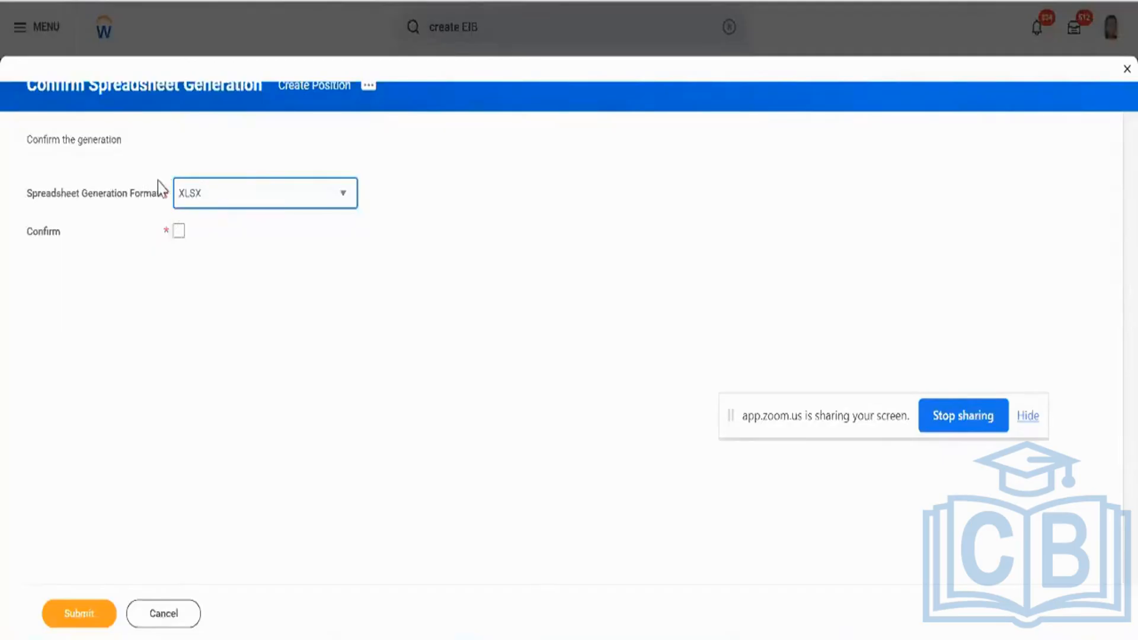
{"action": "left_click", "coordinate": [178, 232]}
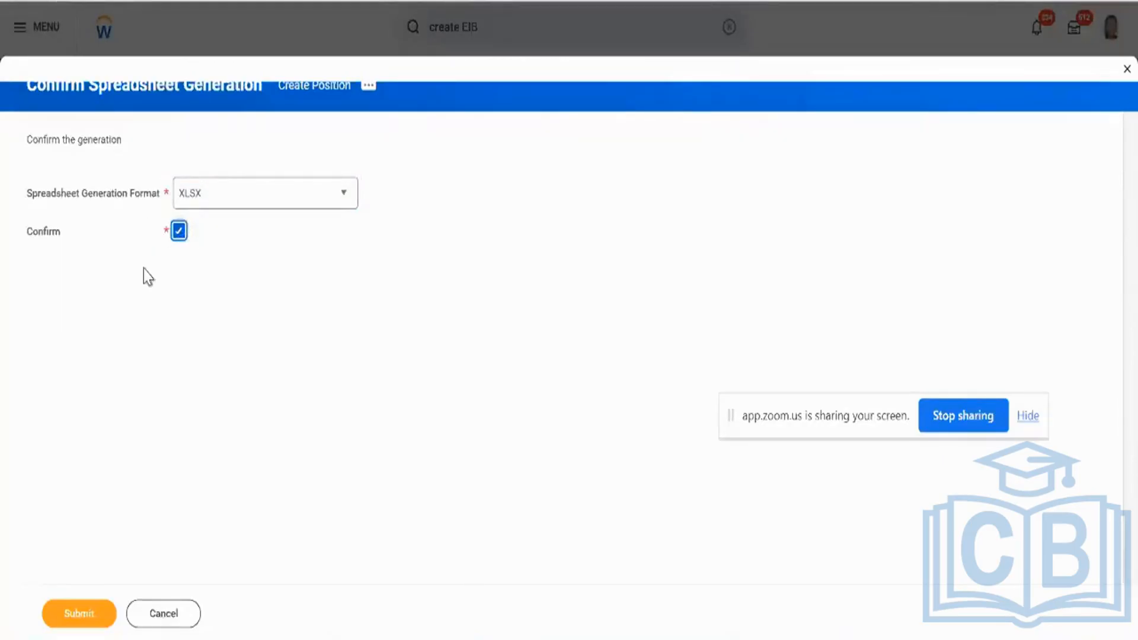
{"action": "left_click", "coordinate": [102, 623]}
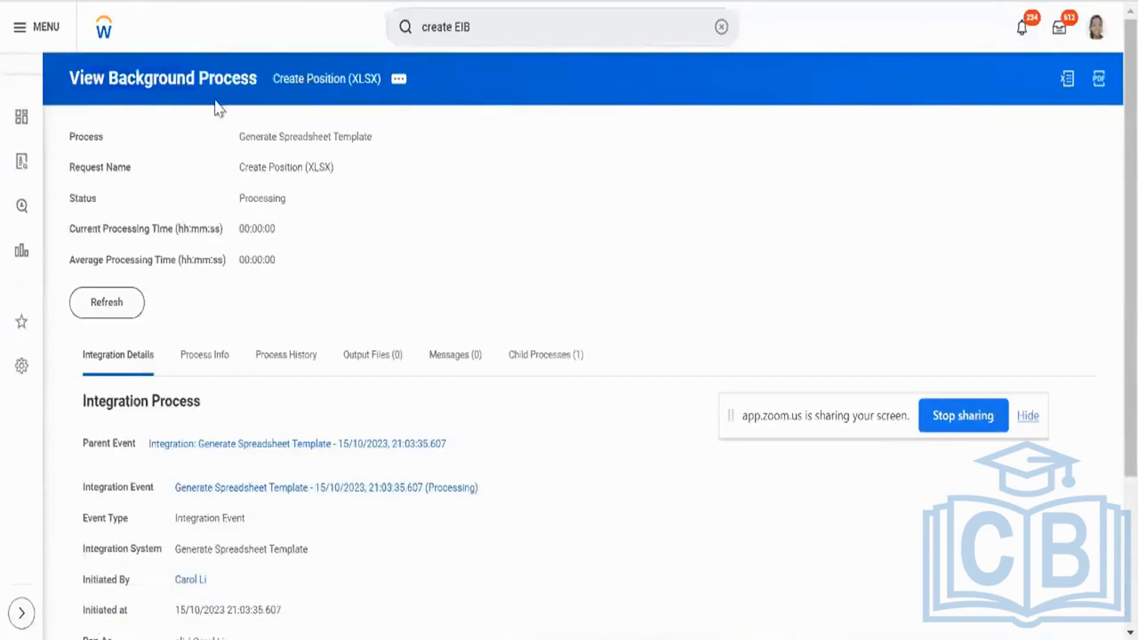
Refresh the Create Position (XLSX) background process until it completes, and display its output files
{"action": "left_click", "coordinate": [133, 311]}
{"action": "left_click", "coordinate": [126, 317]}
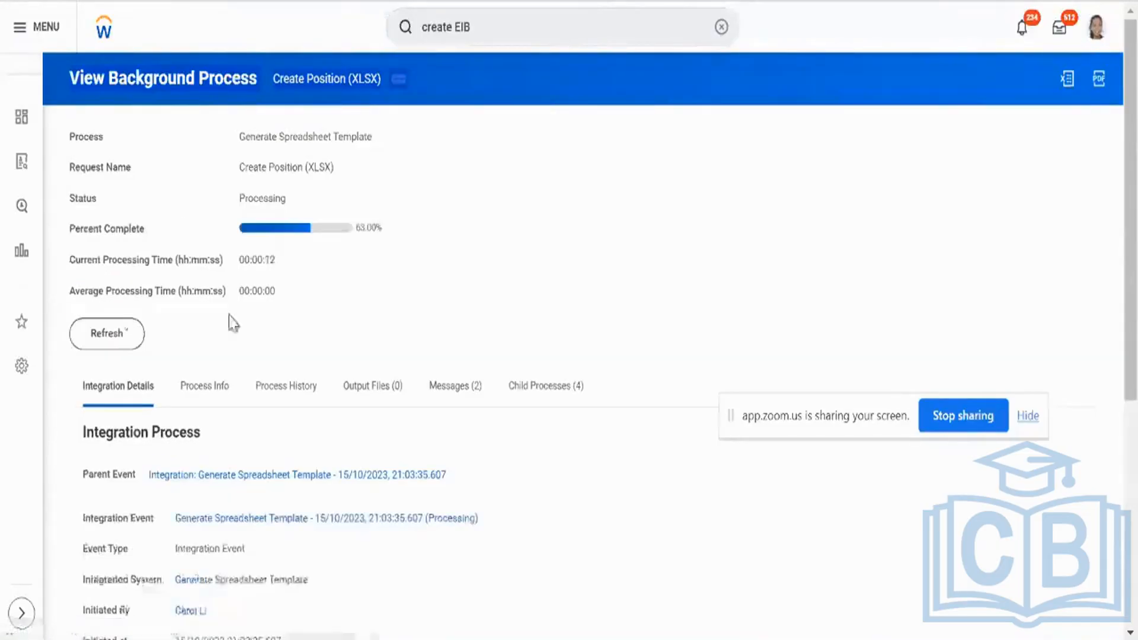
{"action": "double_click", "coordinate": [377, 228]}
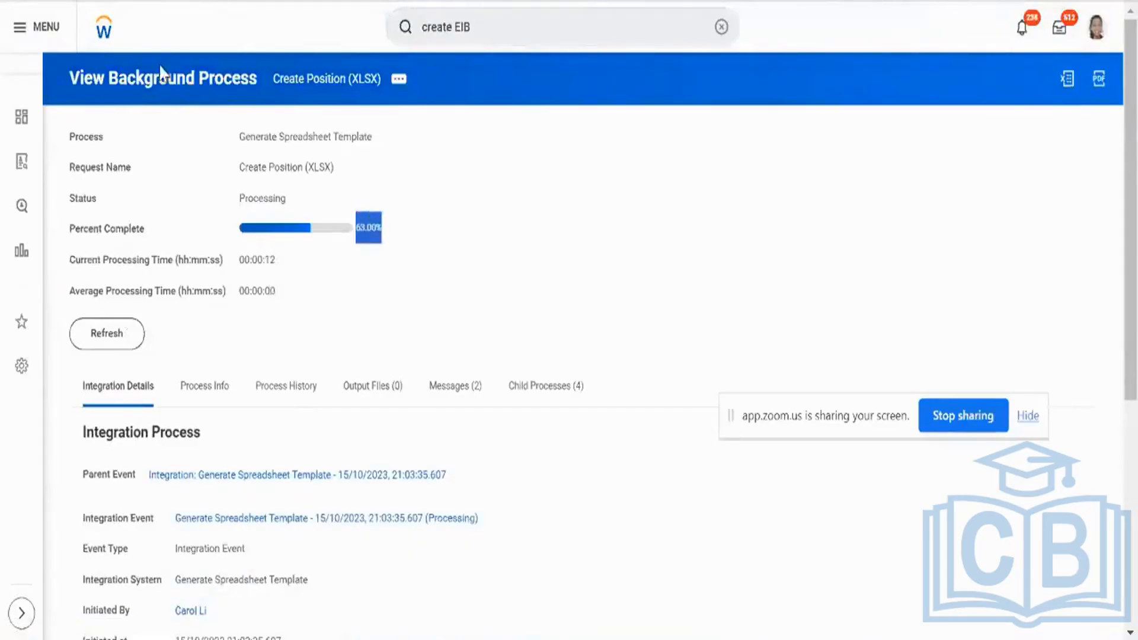
{"action": "triple_click", "coordinate": [300, 141]}
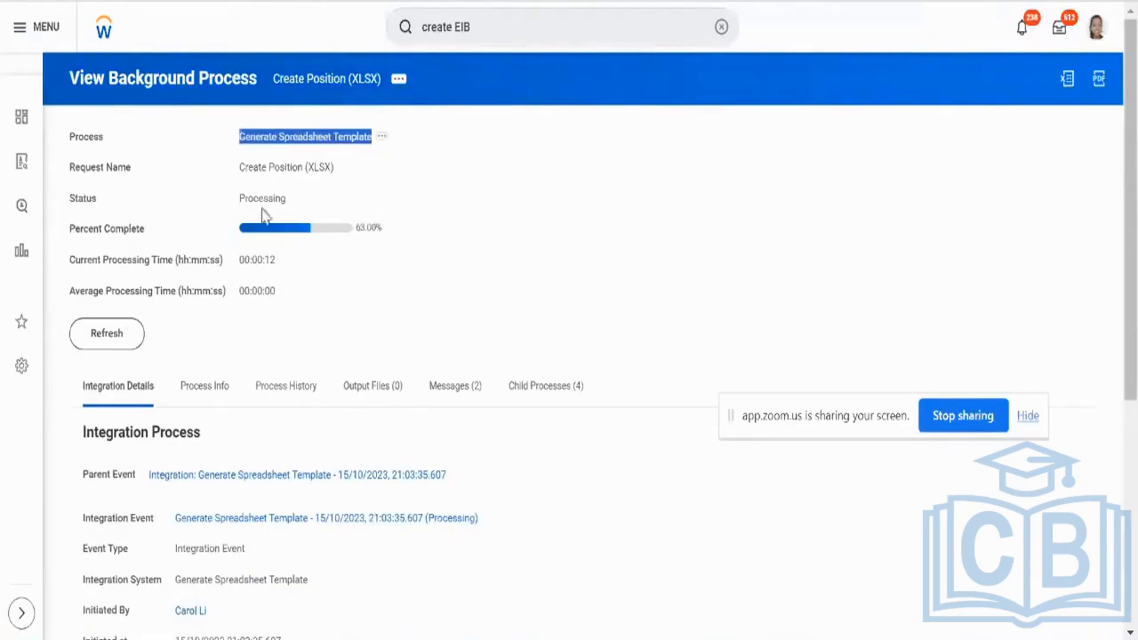
{"action": "left_click", "coordinate": [121, 341]}
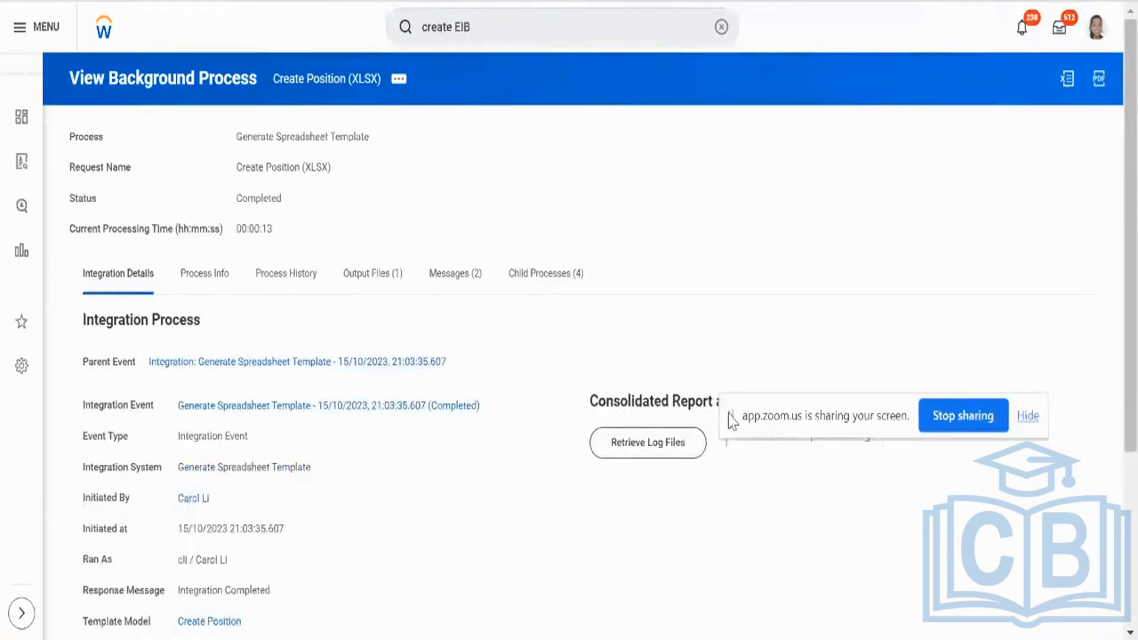
{"action": "left_click_drag", "start_coordinate": [728, 415], "coordinate": [757, 492]}
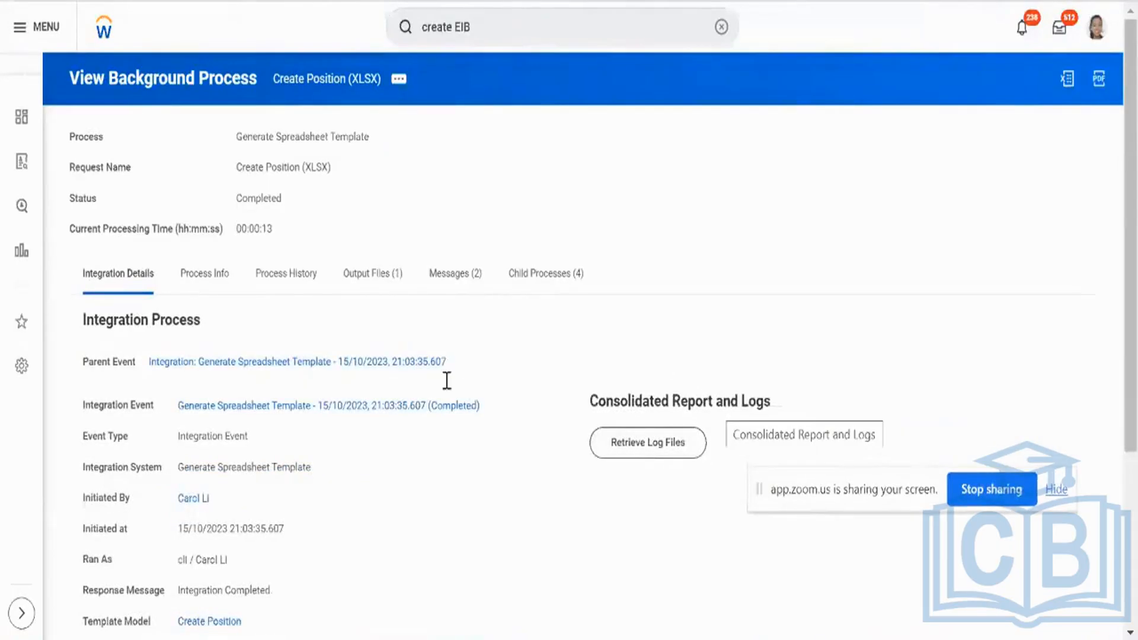
{"action": "left_click", "coordinate": [352, 271]}
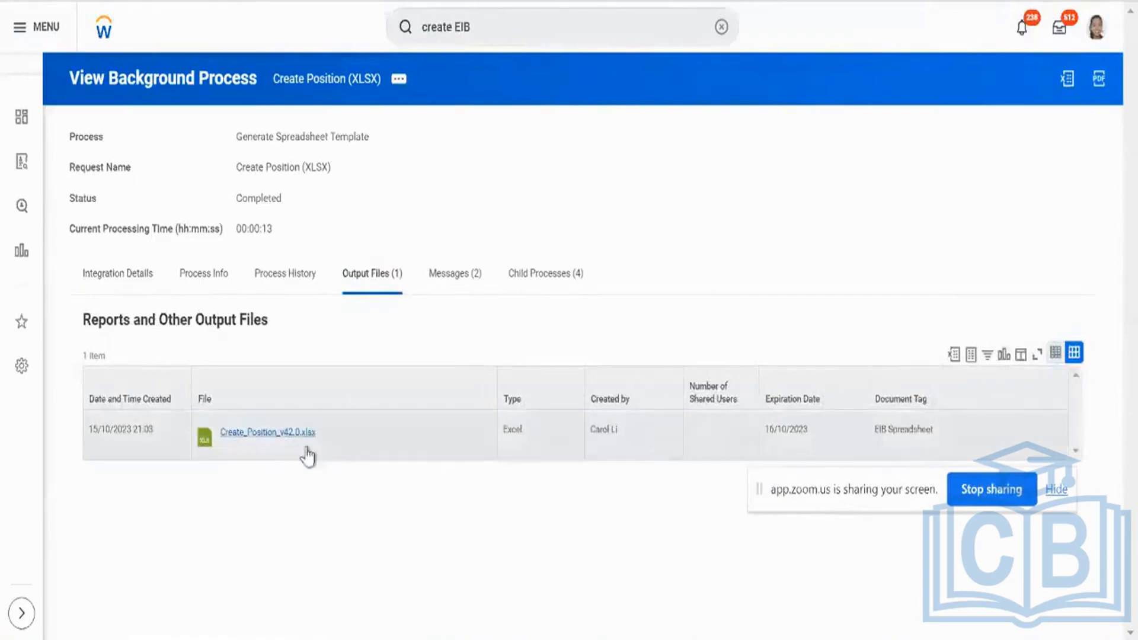
Open the generated Create_Position_v42.0.xlsx in Excel, enable editing, reveal all sheet tabs, and review the business processes on the Overview sheet
{"action": "left_click", "coordinate": [337, 446]}
{"action": "left_click", "coordinate": [293, 434]}
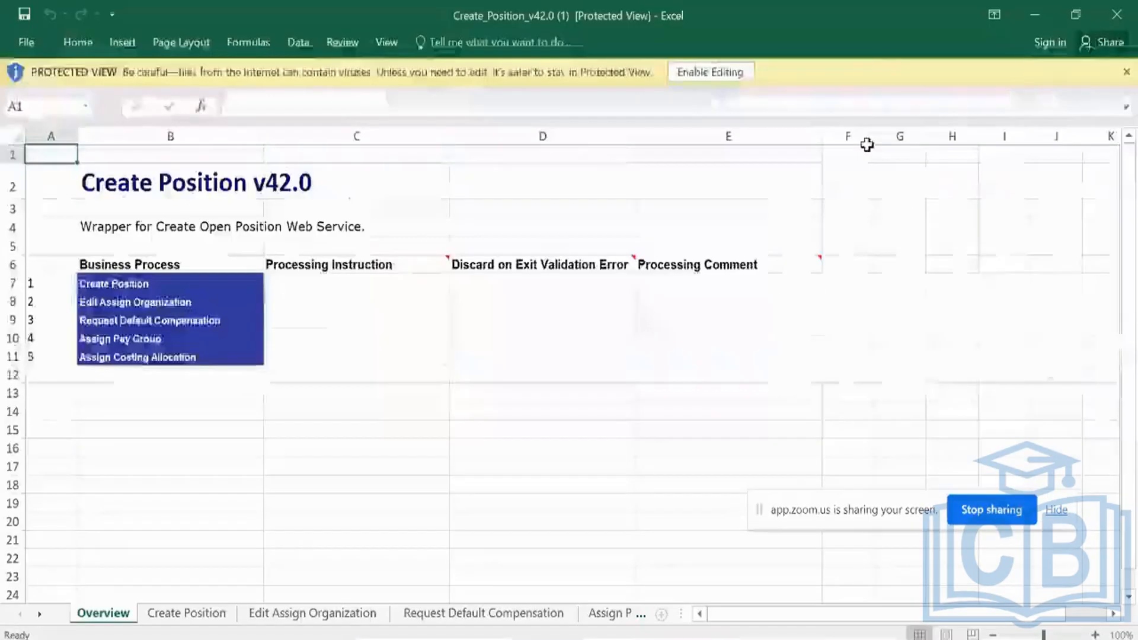
{"action": "left_click", "coordinate": [710, 72]}
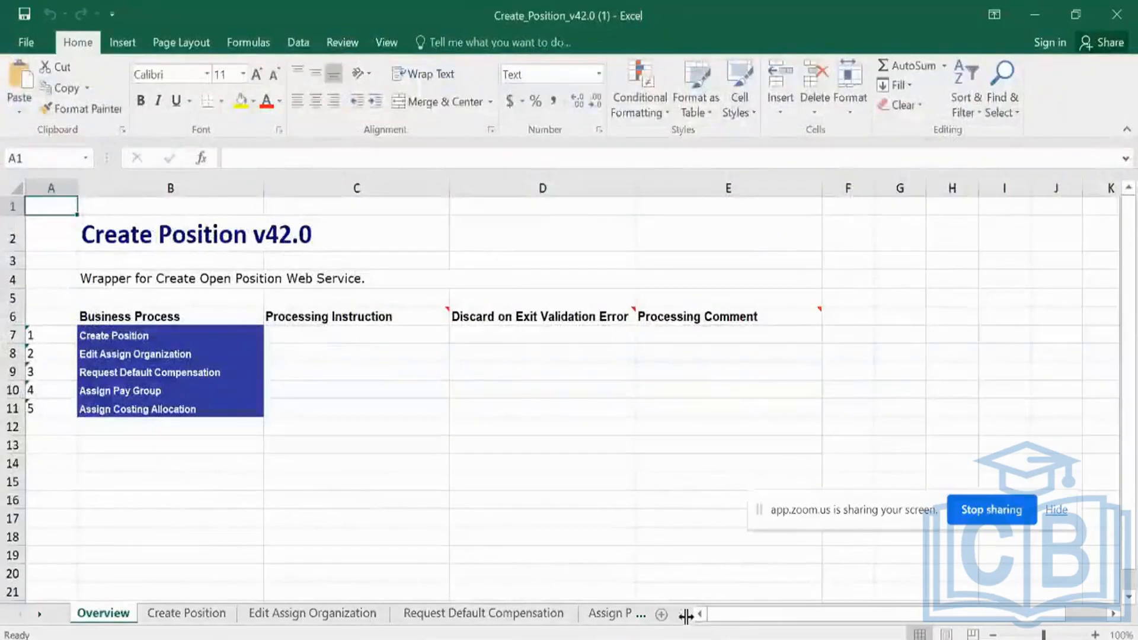
{"action": "left_click_drag", "start_coordinate": [848, 602], "coordinate": [1003, 614]}
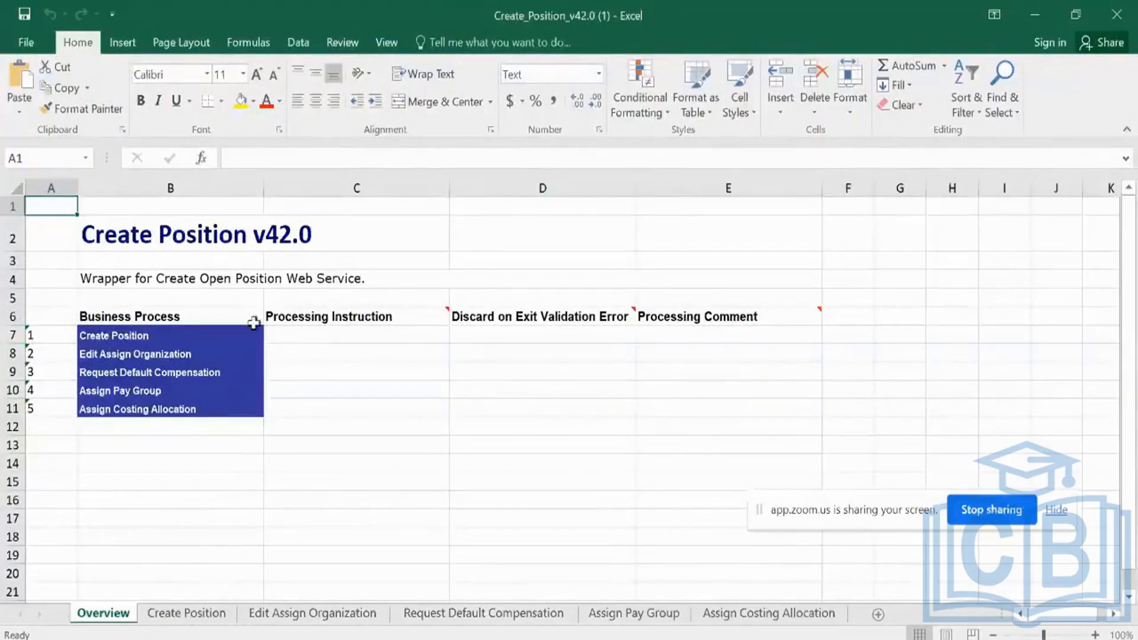
{"action": "left_click", "coordinate": [183, 319]}
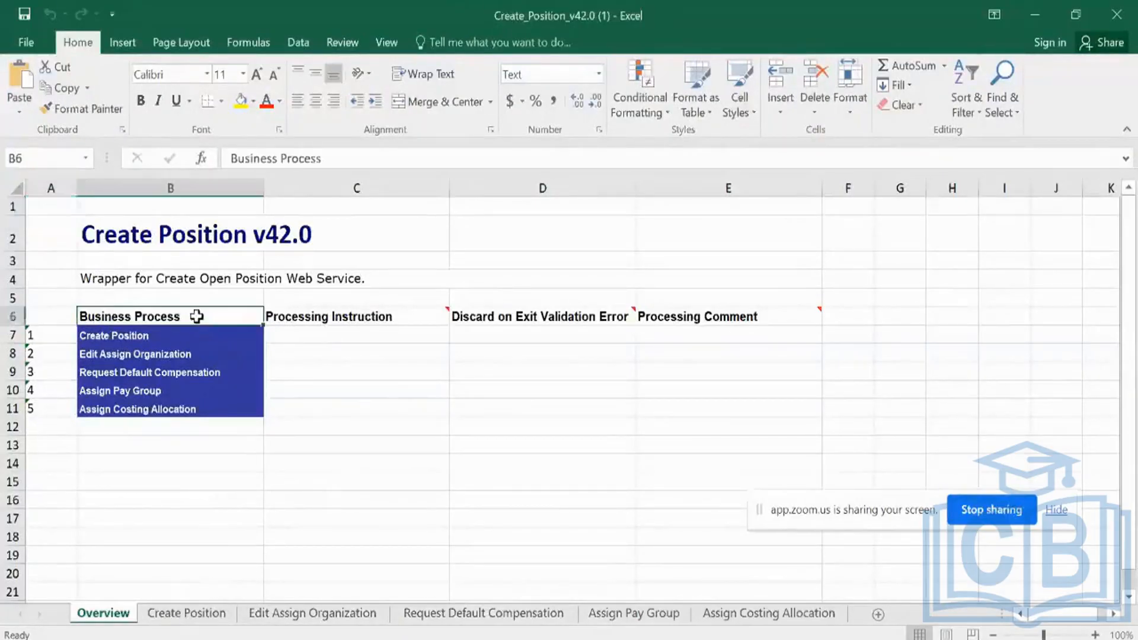
{"action": "left_click_drag", "start_coordinate": [196, 325], "coordinate": [178, 403]}
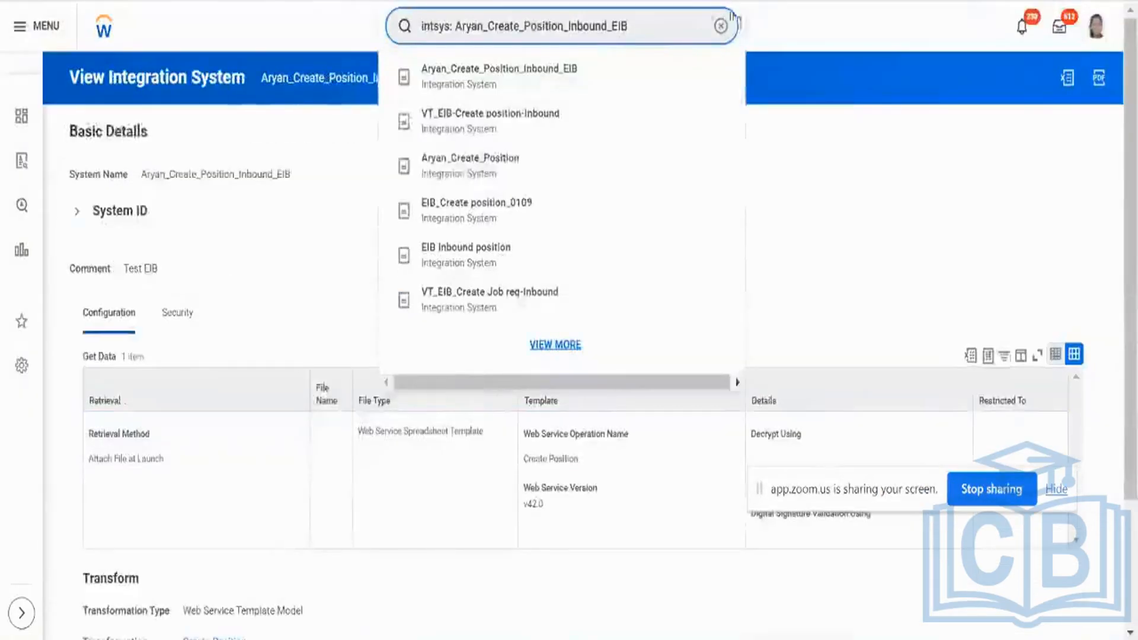
Switch to Workday, start the Create Position task for the AMD - Manufacturing supervisory organization, and review the fields of its form
{"action": "left_click", "coordinate": [720, 25]}
{"action": "type", "text": "cr"}
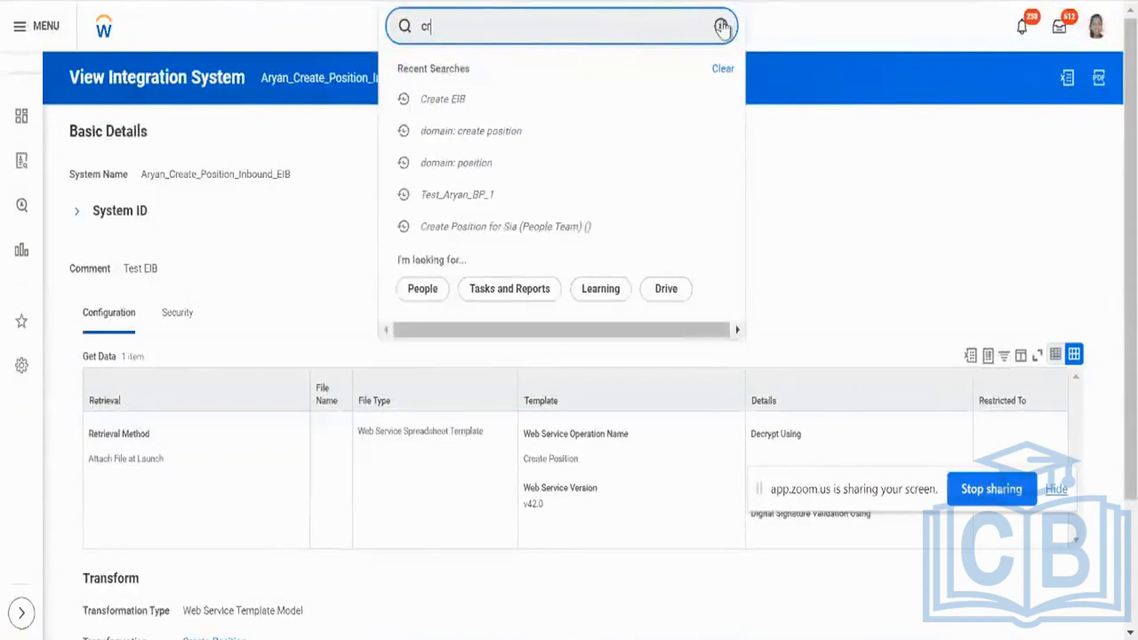
{"action": "type", "text": "eate position"}
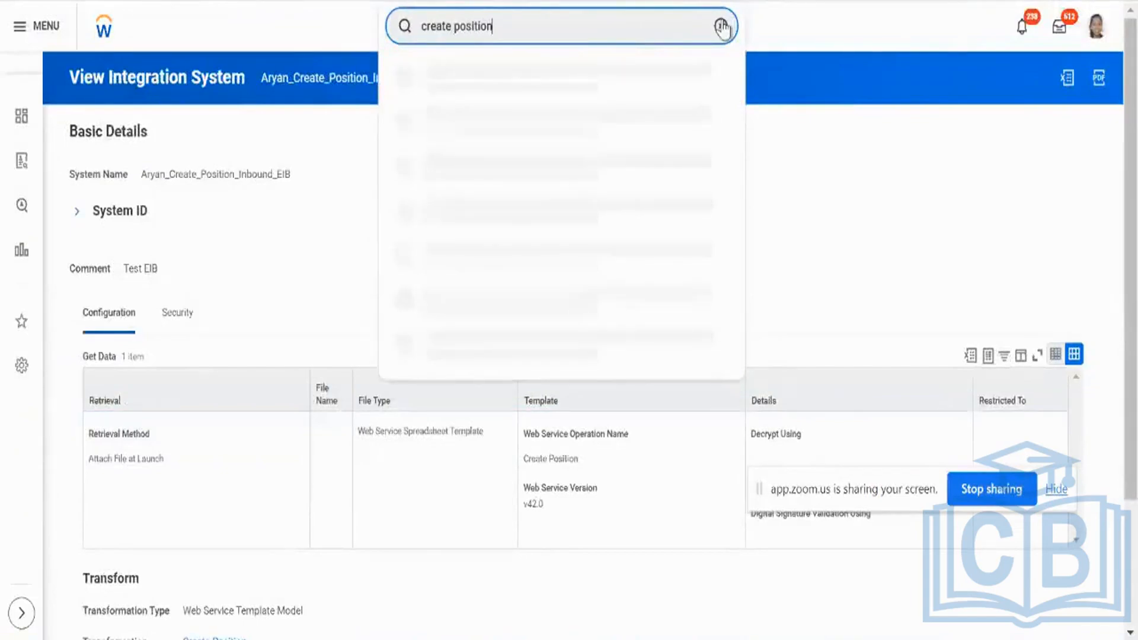
{"action": "left_click", "coordinate": [528, 94]}
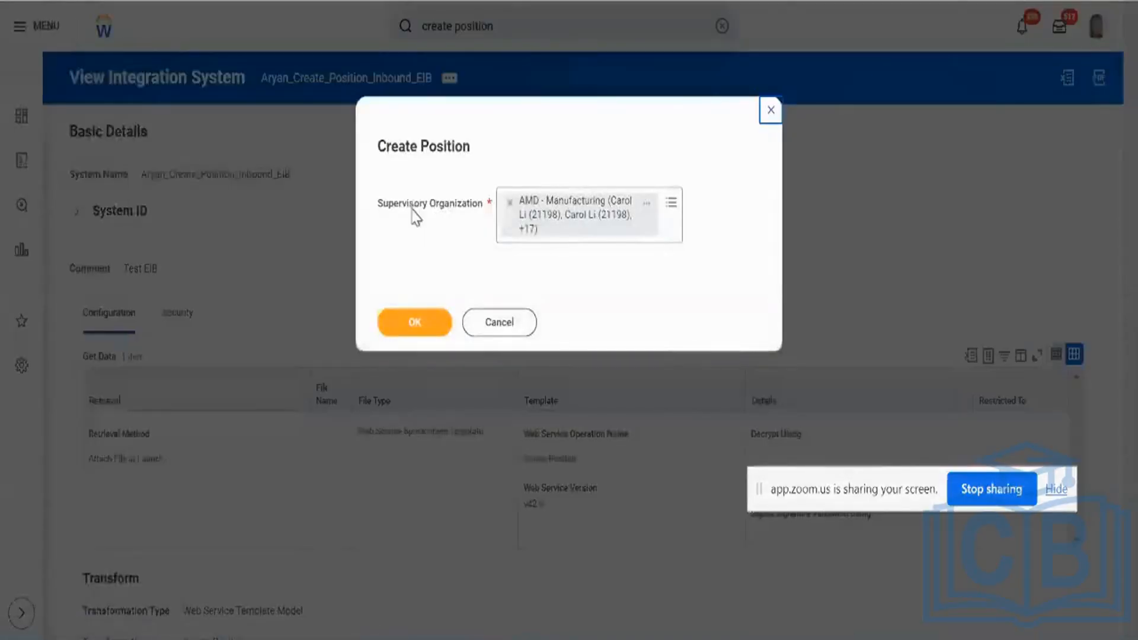
{"action": "left_click_drag", "start_coordinate": [412, 209], "coordinate": [555, 231]}
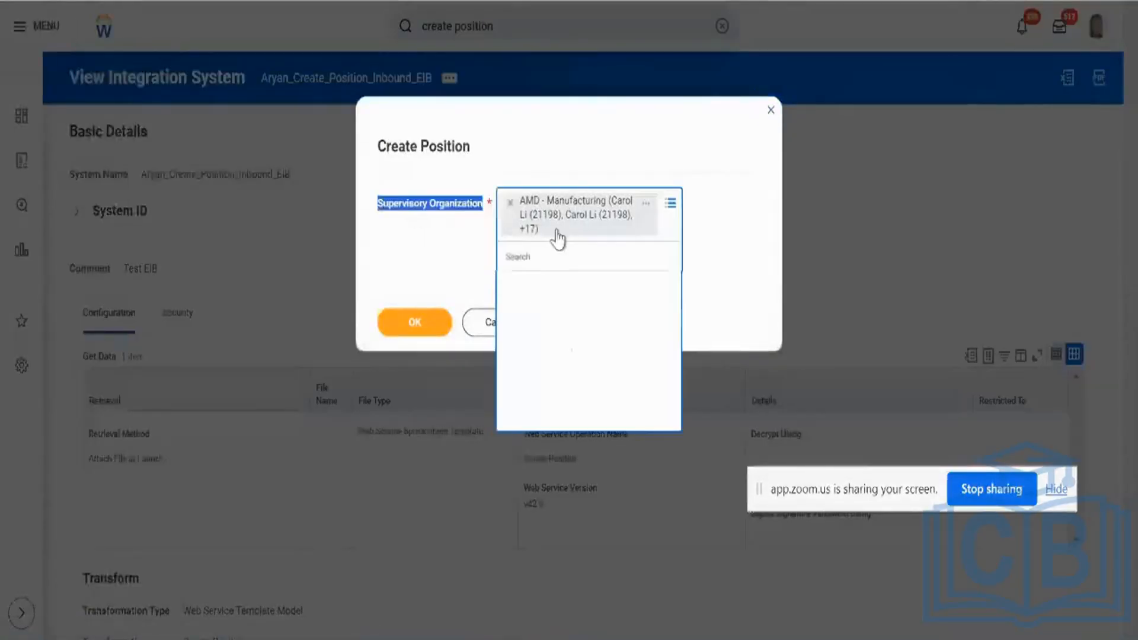
{"action": "left_click", "coordinate": [419, 254]}
{"action": "left_click", "coordinate": [404, 322]}
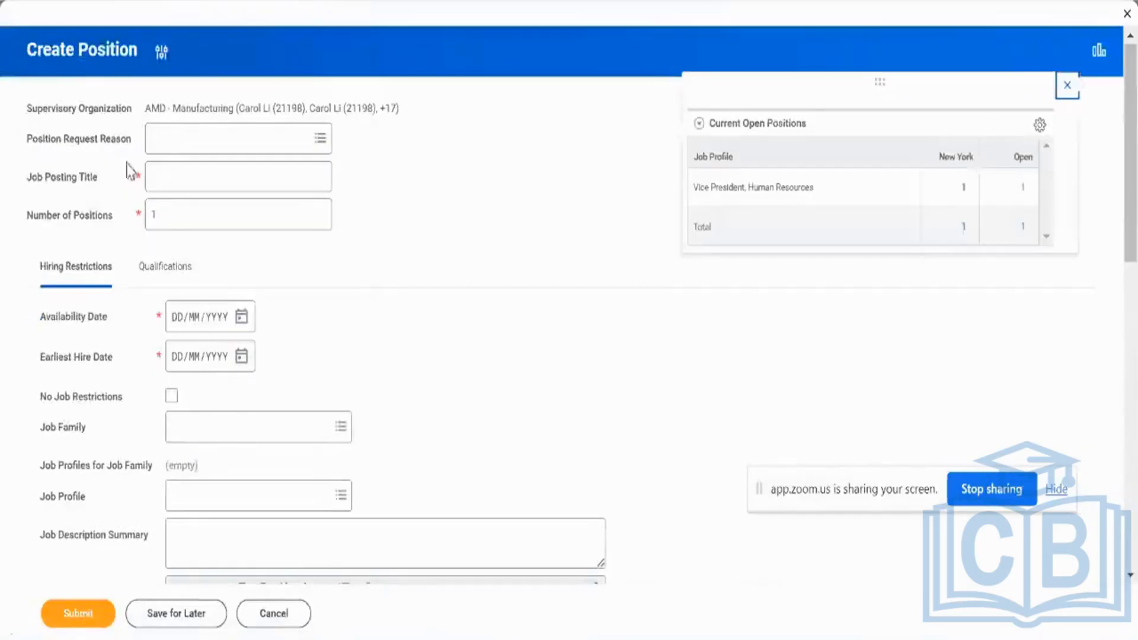
{"action": "scroll", "coordinate": [432, 315], "scroll_direction": "down", "scroll_amount": 5}
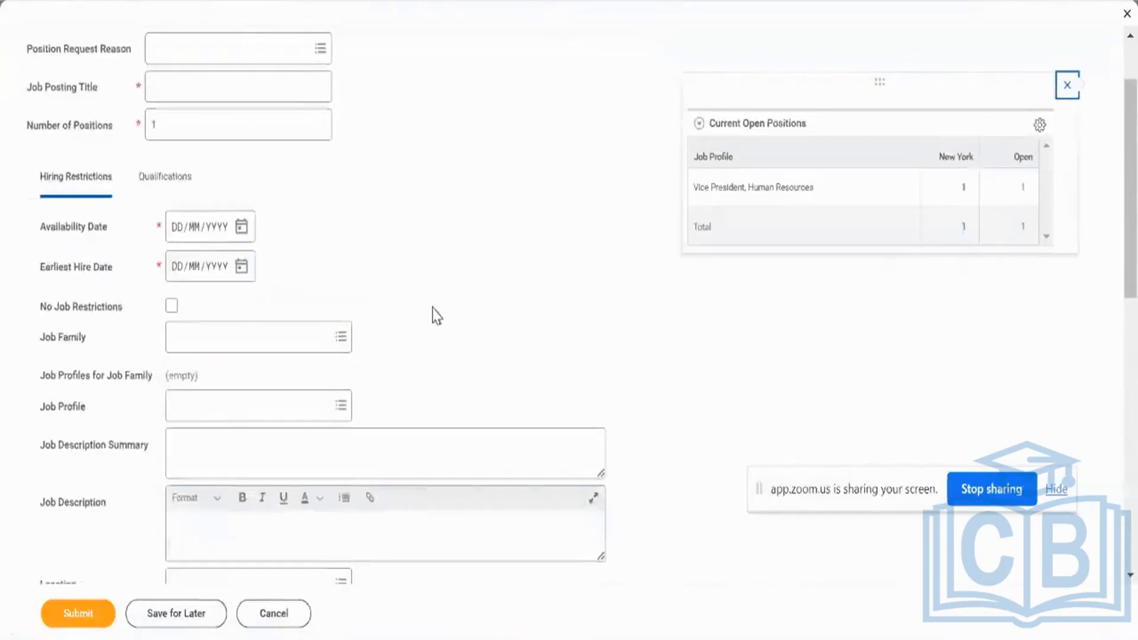
{"action": "scroll", "coordinate": [614, 390], "scroll_direction": "down", "scroll_amount": 4}
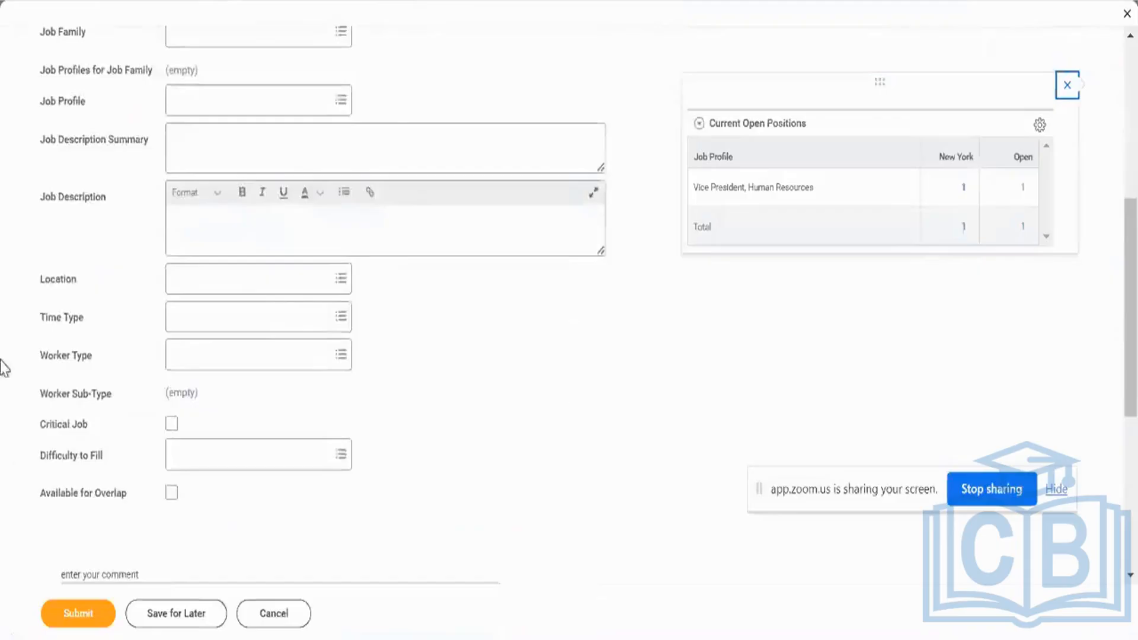
{"action": "scroll", "coordinate": [347, 415], "scroll_direction": "down", "scroll_amount": 8}
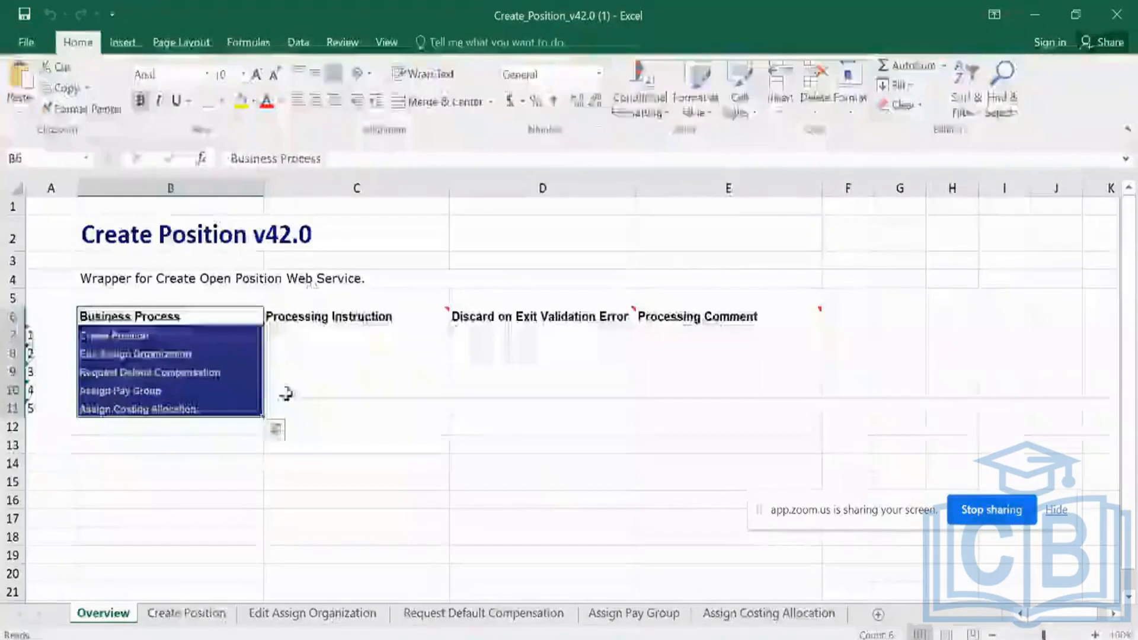
Switch to Excel and examine the Create Position sheet's Restrictions row and its Position ID and Job Posting Title columns
{"action": "left_click", "coordinate": [193, 614]}
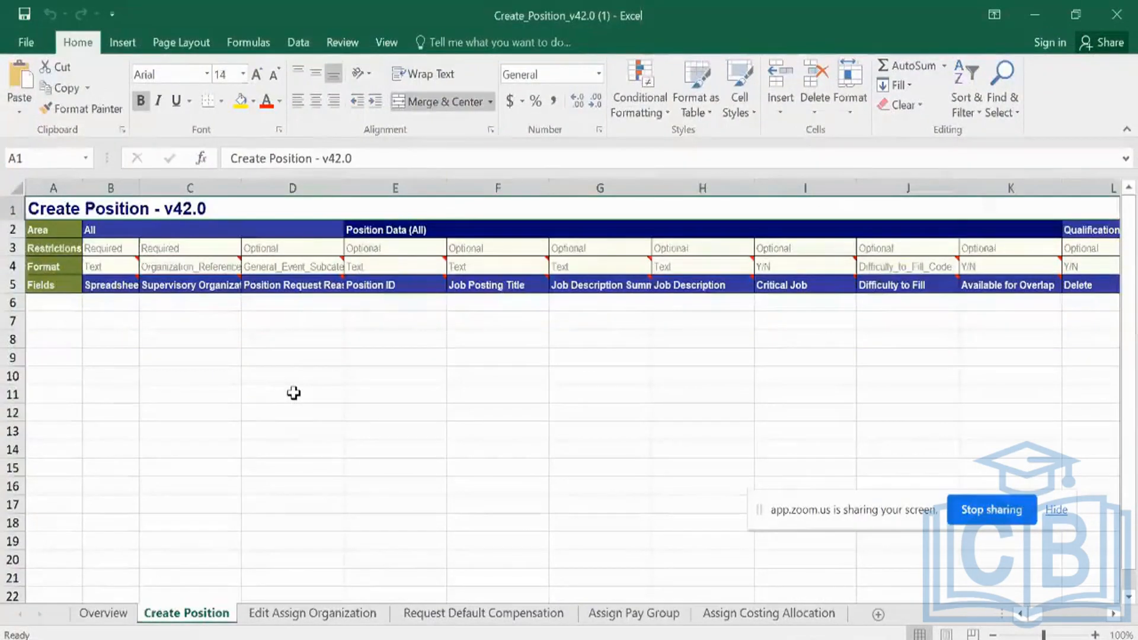
{"action": "left_click", "coordinate": [219, 247]}
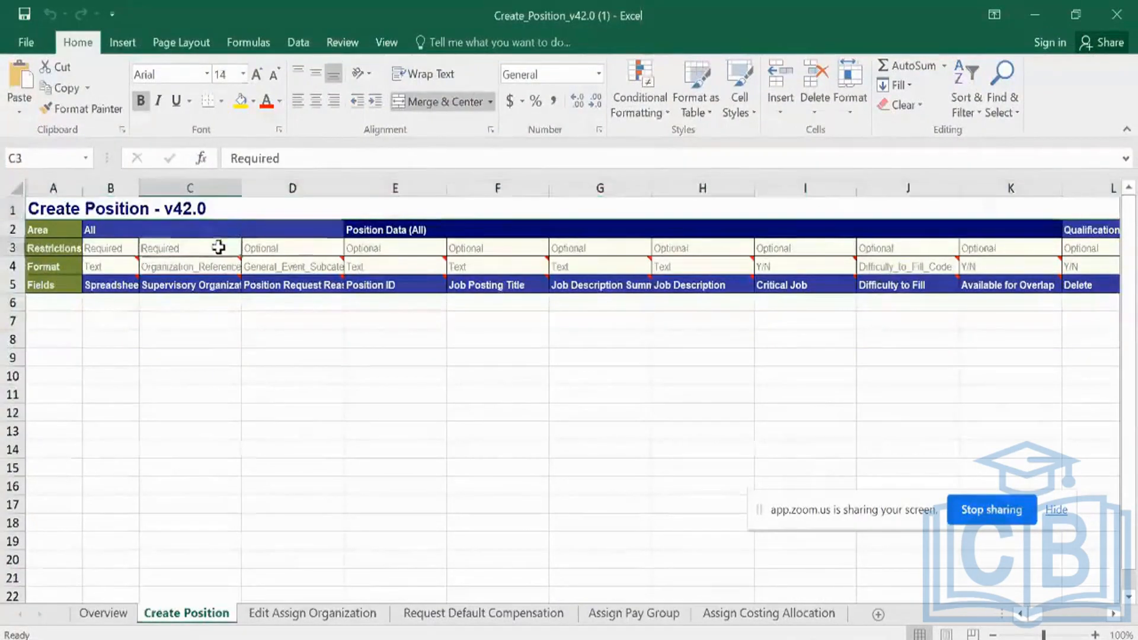
{"action": "left_click", "coordinate": [10, 249]}
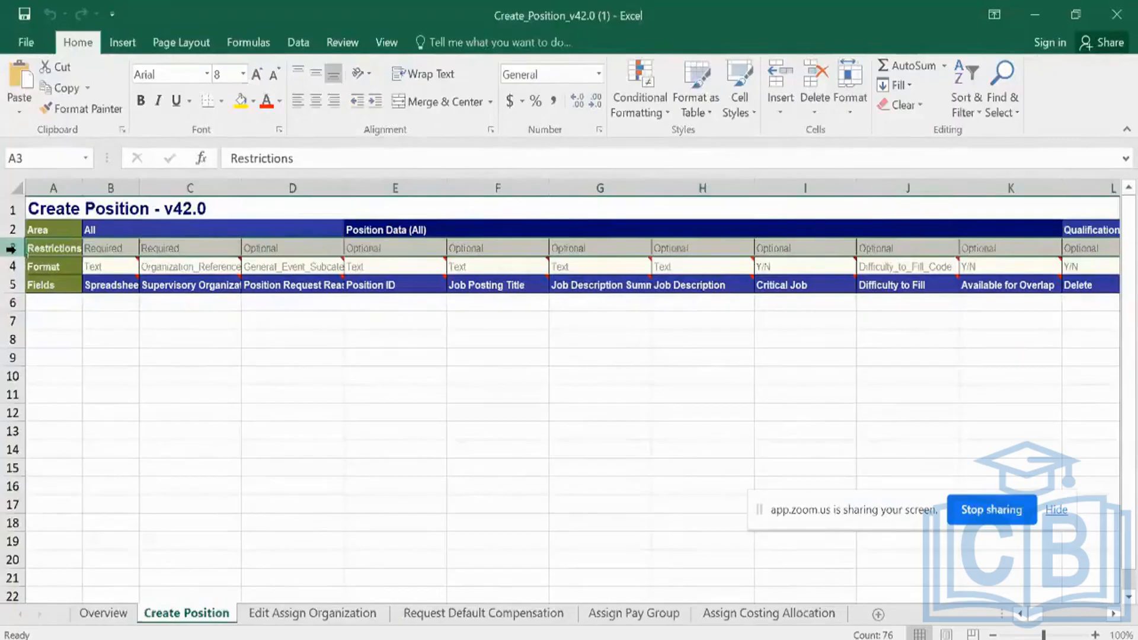
{"action": "left_click", "coordinate": [197, 244]}
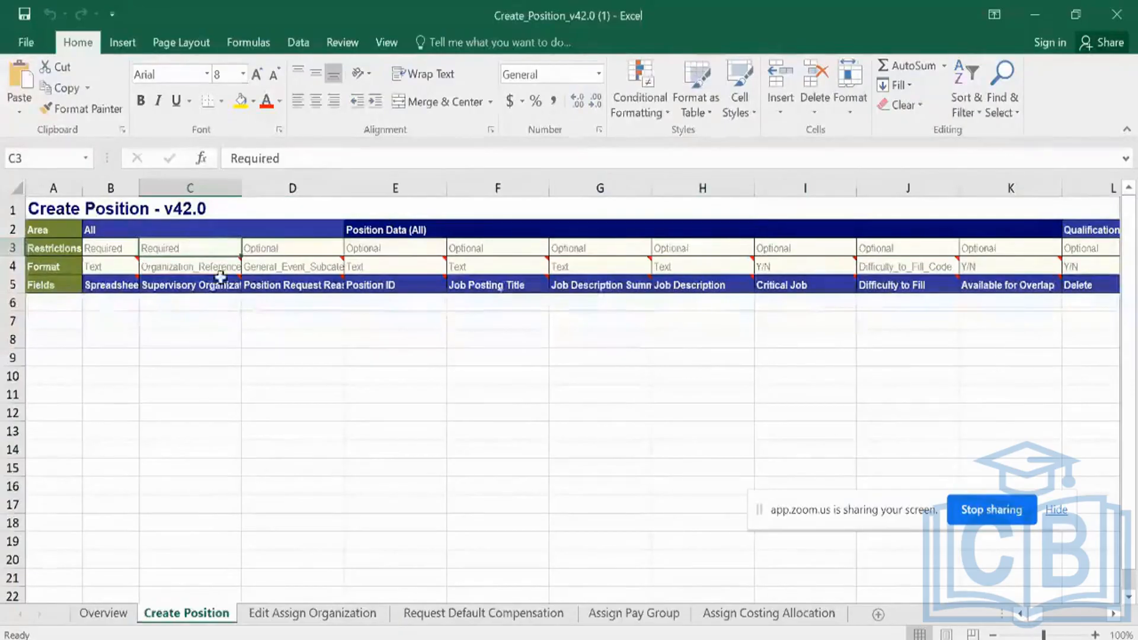
{"action": "left_click", "coordinate": [299, 248]}
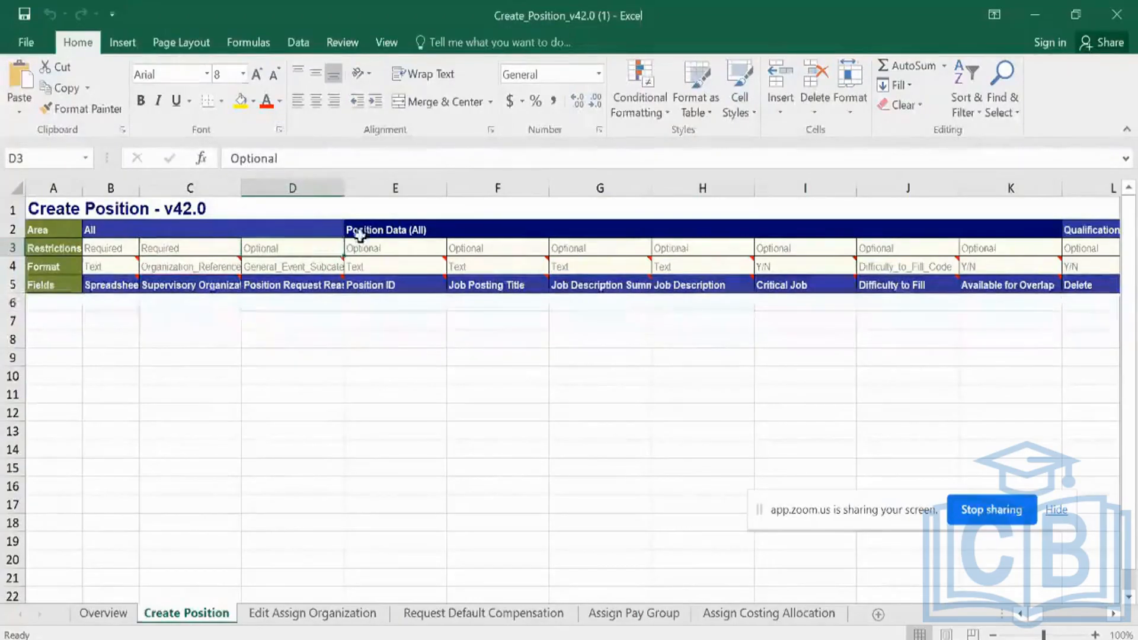
{"action": "left_click", "coordinate": [409, 182]}
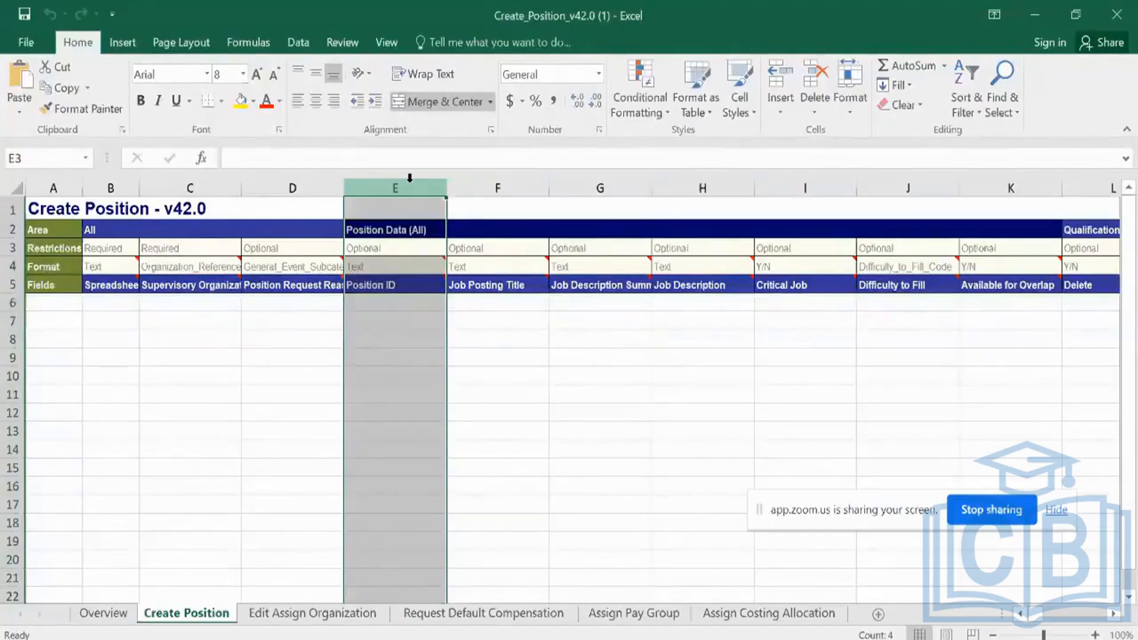
{"action": "left_click", "coordinate": [487, 179]}
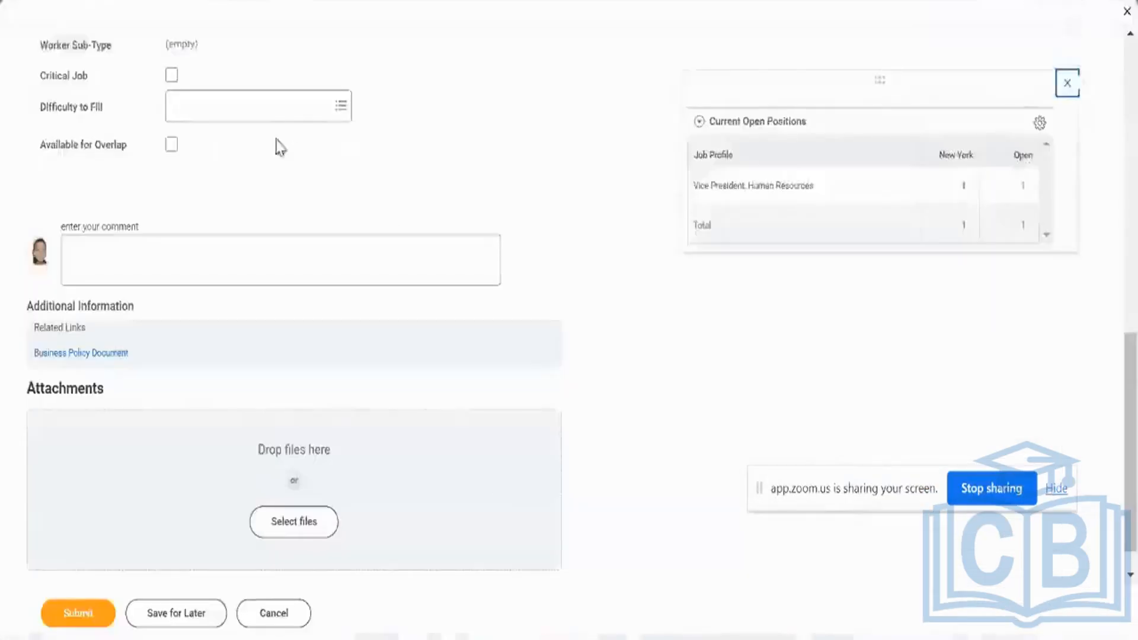
Compare the Job Posting Title field on the Workday Create Position form with its restriction in the Excel template
{"action": "scroll", "coordinate": [295, 254], "scroll_direction": "up", "scroll_amount": 10}
{"action": "scroll", "coordinate": [296, 254], "scroll_direction": "up", "scroll_amount": 3}
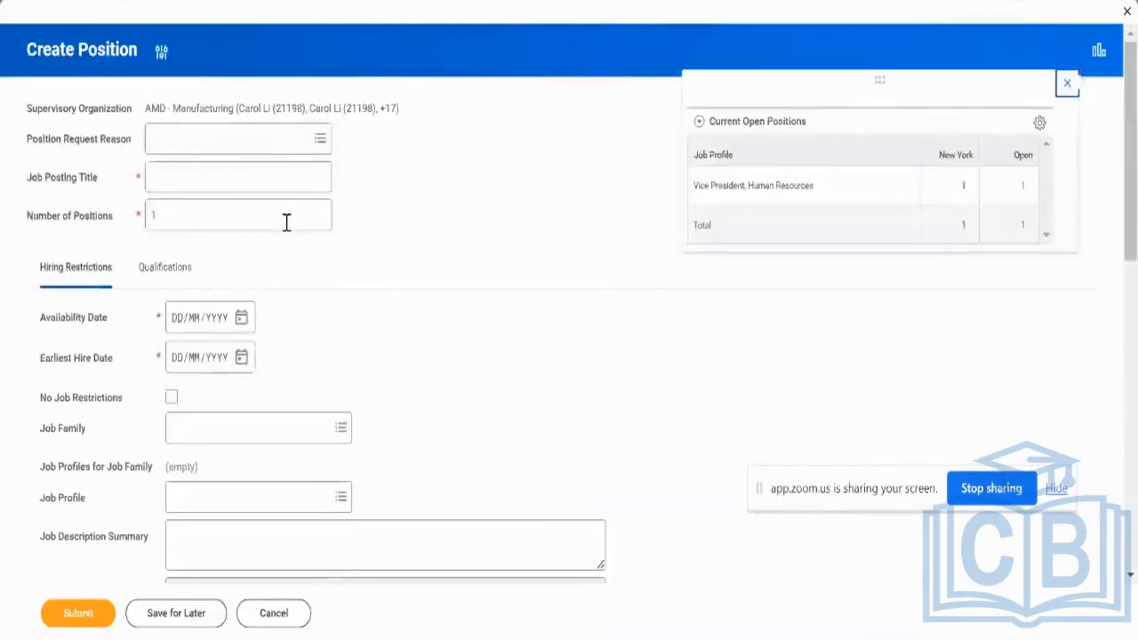
{"action": "left_click", "coordinate": [170, 180]}
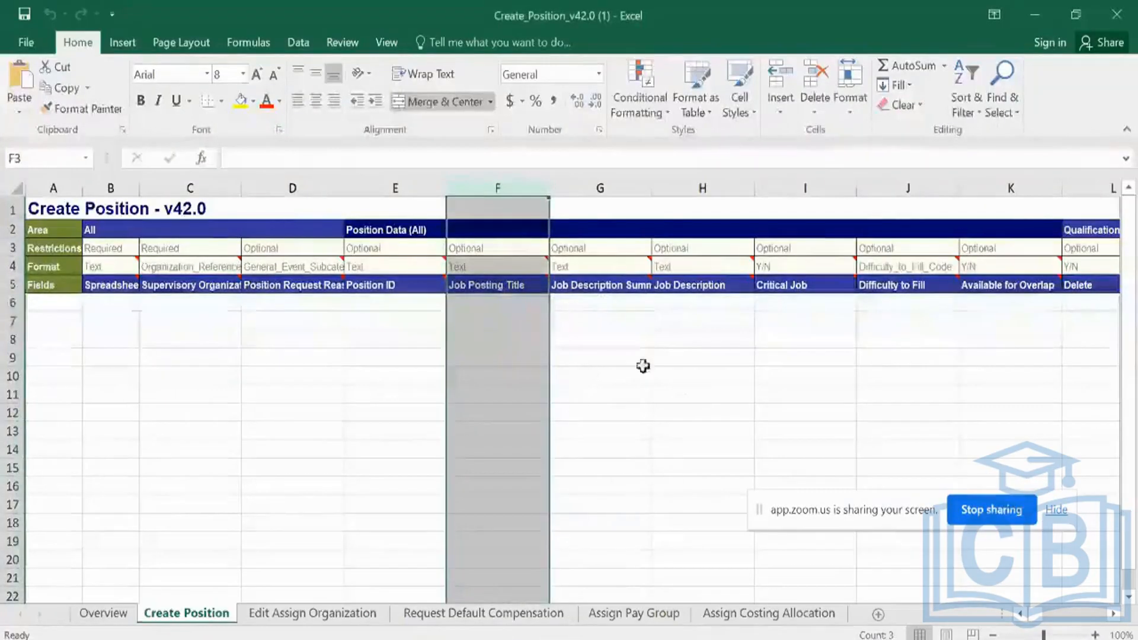
{"action": "left_click", "coordinate": [527, 243]}
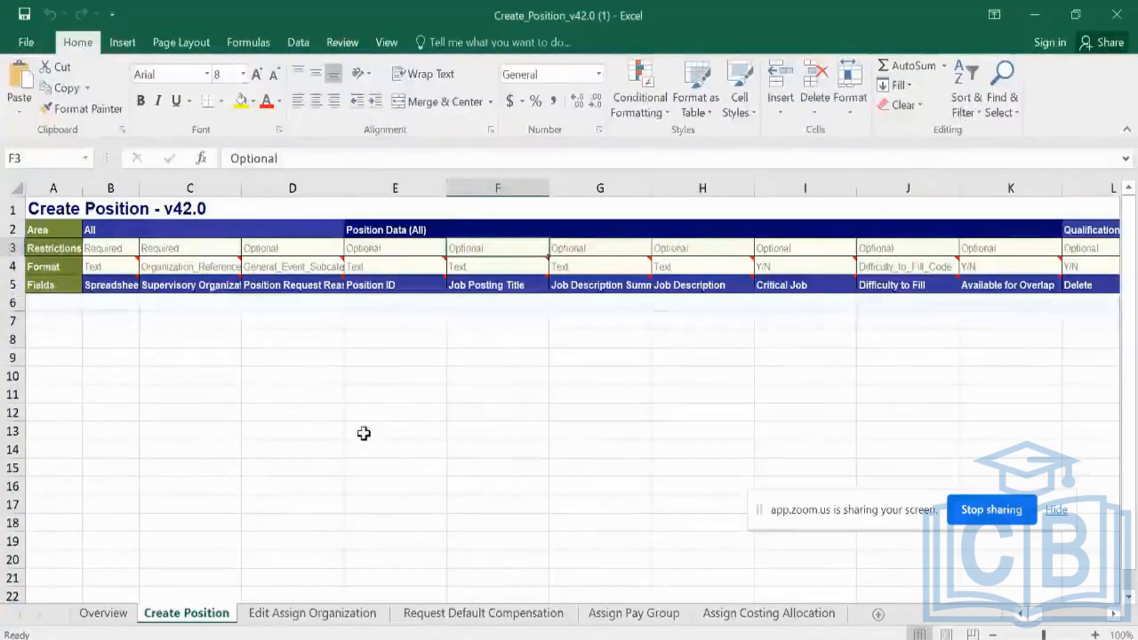
Review the template's Edit Assign Organization, Assign Costing Allocation, Assign Pay Group and Request Default Compensation sheets
{"action": "left_click", "coordinate": [274, 614]}
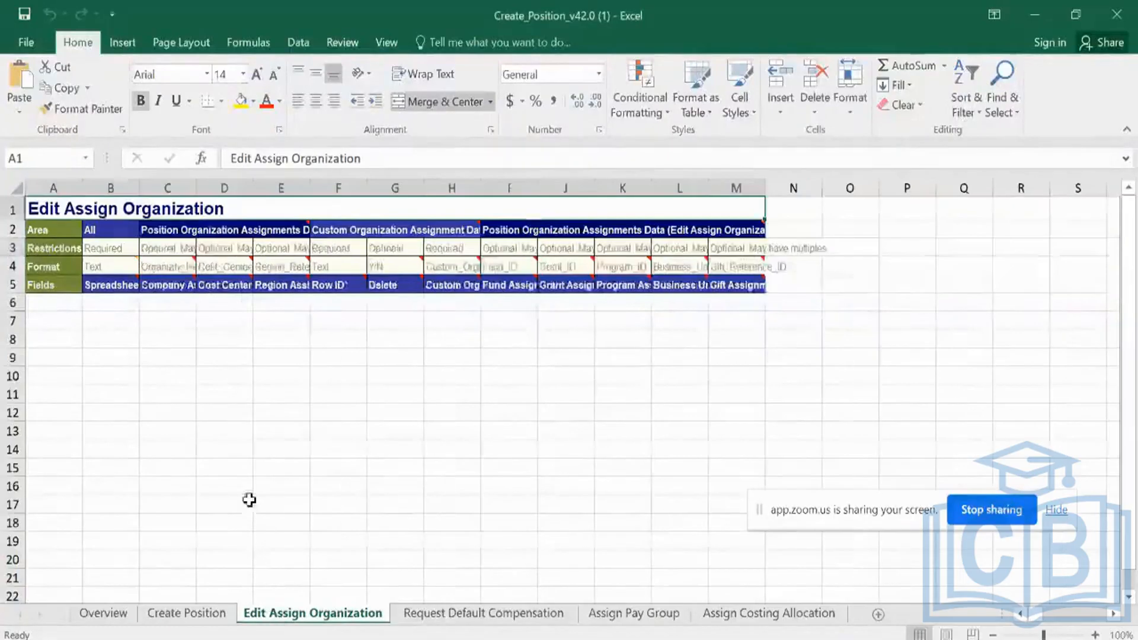
{"action": "left_click", "coordinate": [769, 613]}
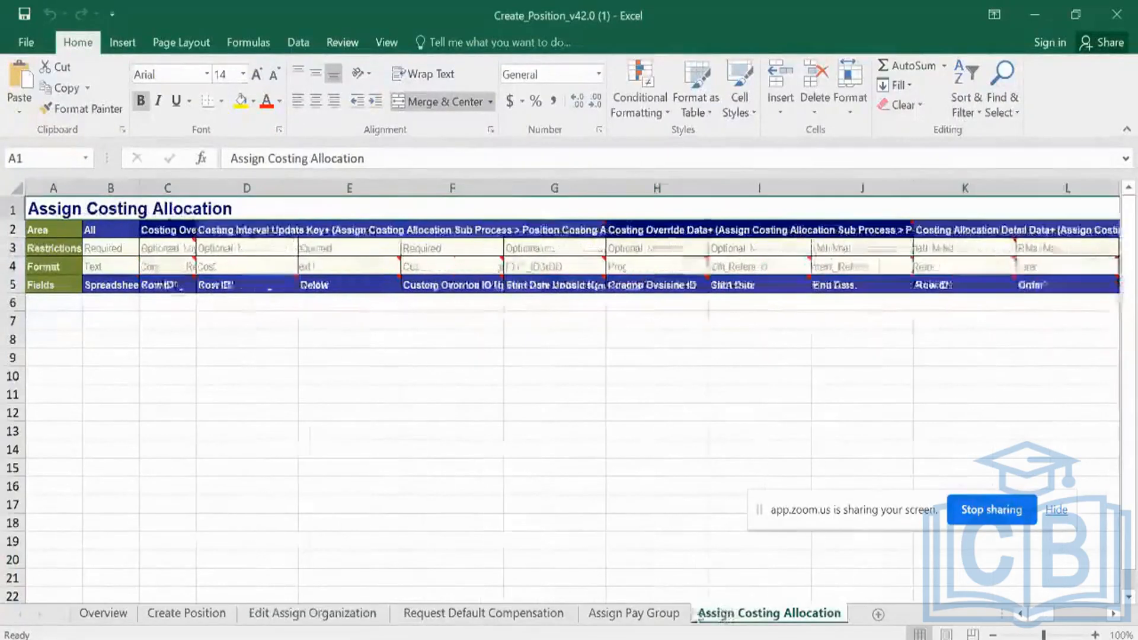
{"action": "left_click", "coordinate": [676, 615]}
{"action": "left_click", "coordinate": [515, 616]}
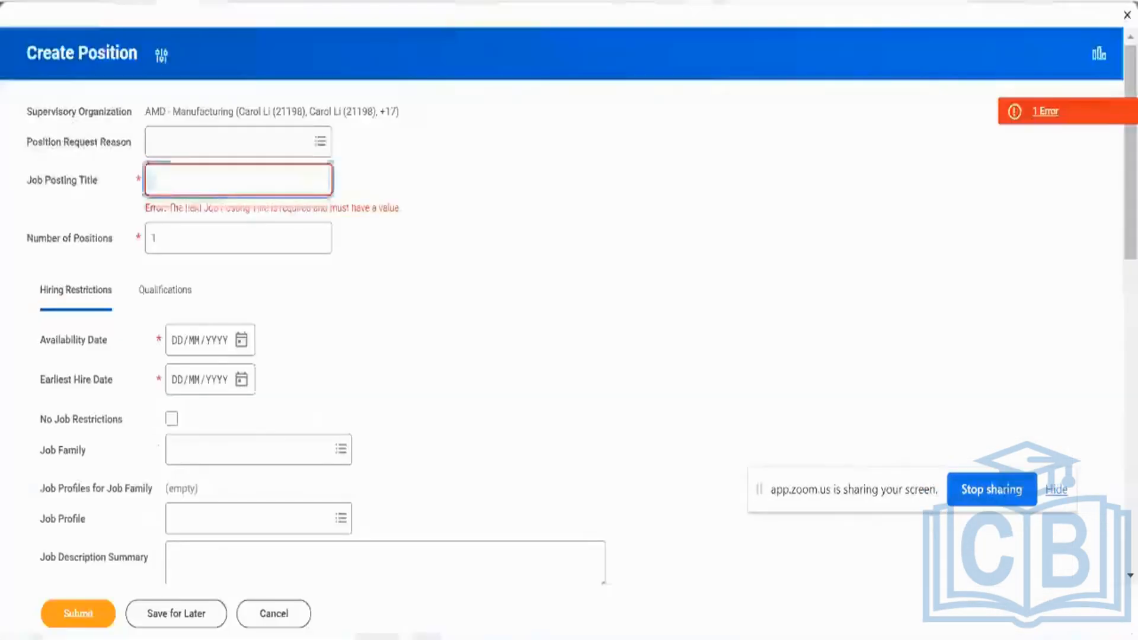
Switch to Workday, examine the Qualifications sections of the Create Position form, and return to its Hiring Restrictions
{"action": "left_click", "coordinate": [309, 374]}
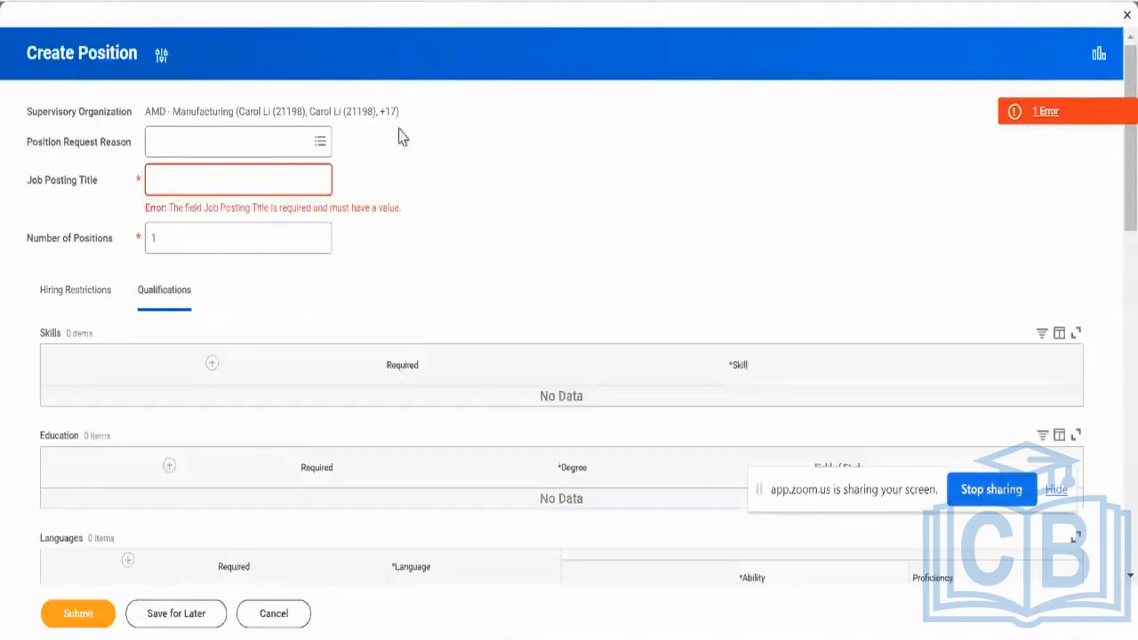
{"action": "scroll", "coordinate": [368, 295], "scroll_direction": "down", "scroll_amount": 12}
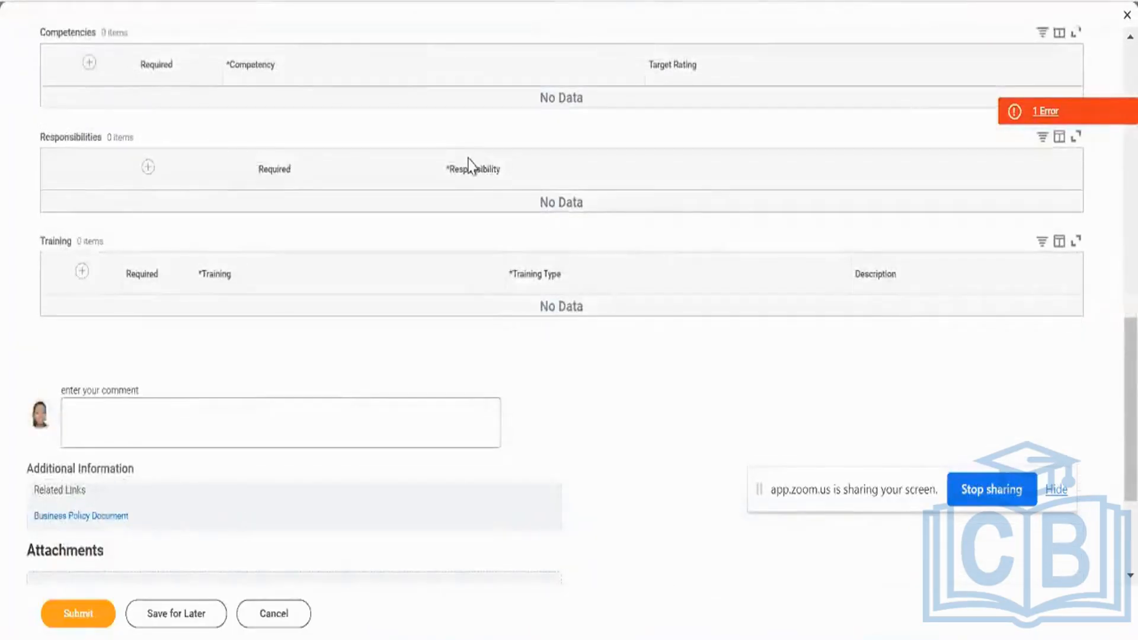
{"action": "scroll", "coordinate": [467, 225], "scroll_direction": "up", "scroll_amount": 12}
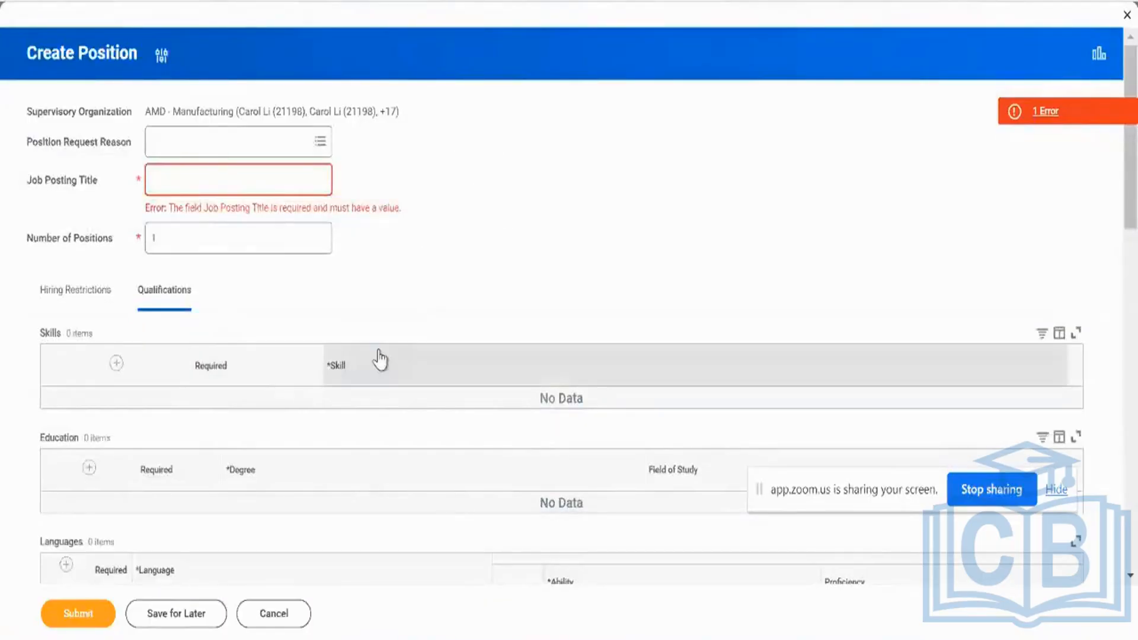
{"action": "left_click", "coordinate": [56, 293]}
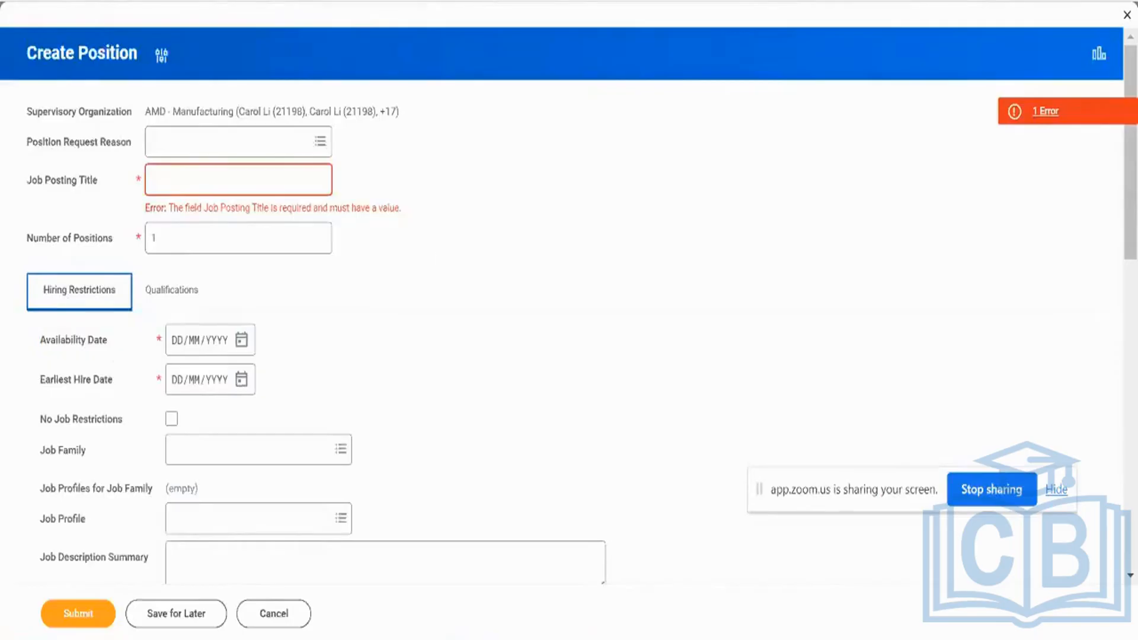
Switch to Excel, check the row capacity of the Request Default Compensation sheet down to its last row, and return to cell B6
{"action": "key", "text": "alt+Tab"}
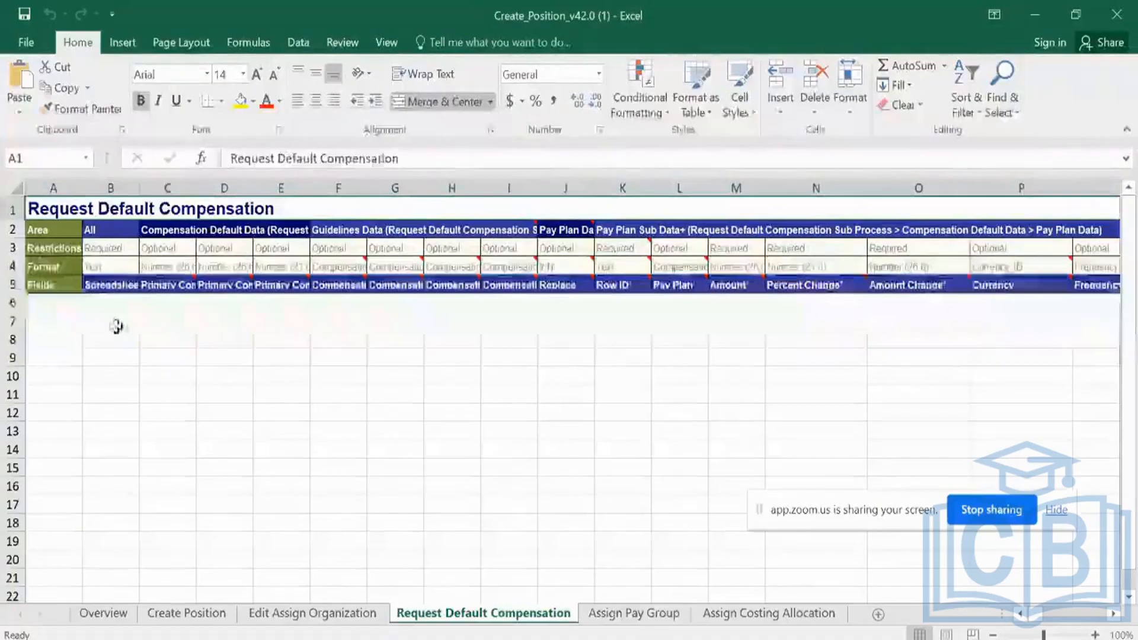
{"action": "left_click", "coordinate": [118, 305]}
{"action": "key", "text": "ctrl+Down"}
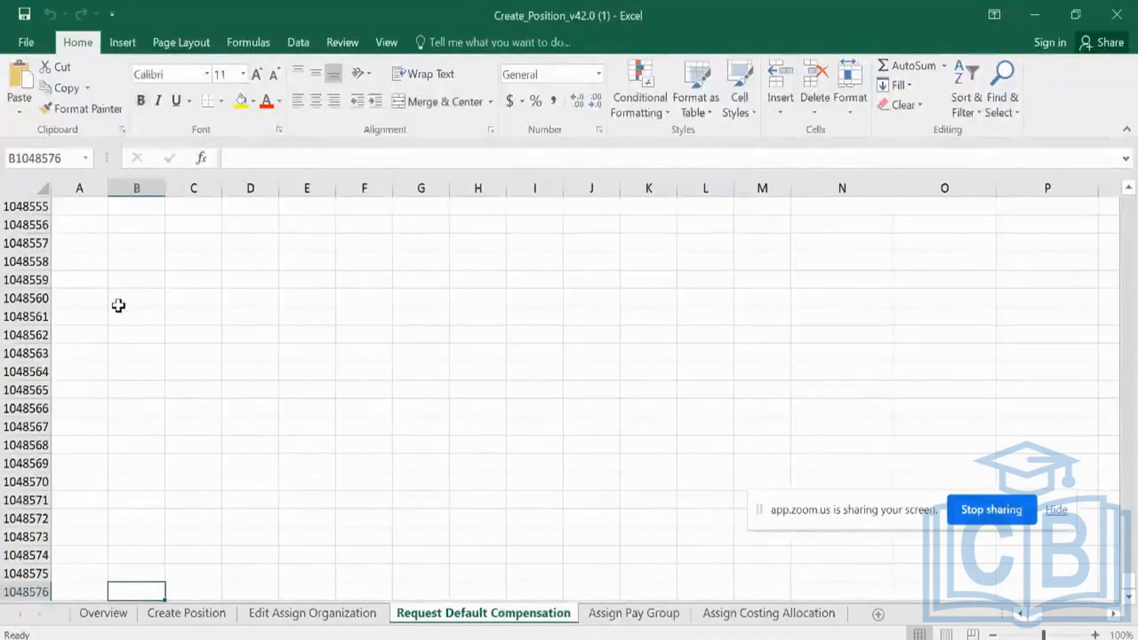
{"action": "key", "text": "ctrl+Up"}
{"action": "key", "text": "Down"}
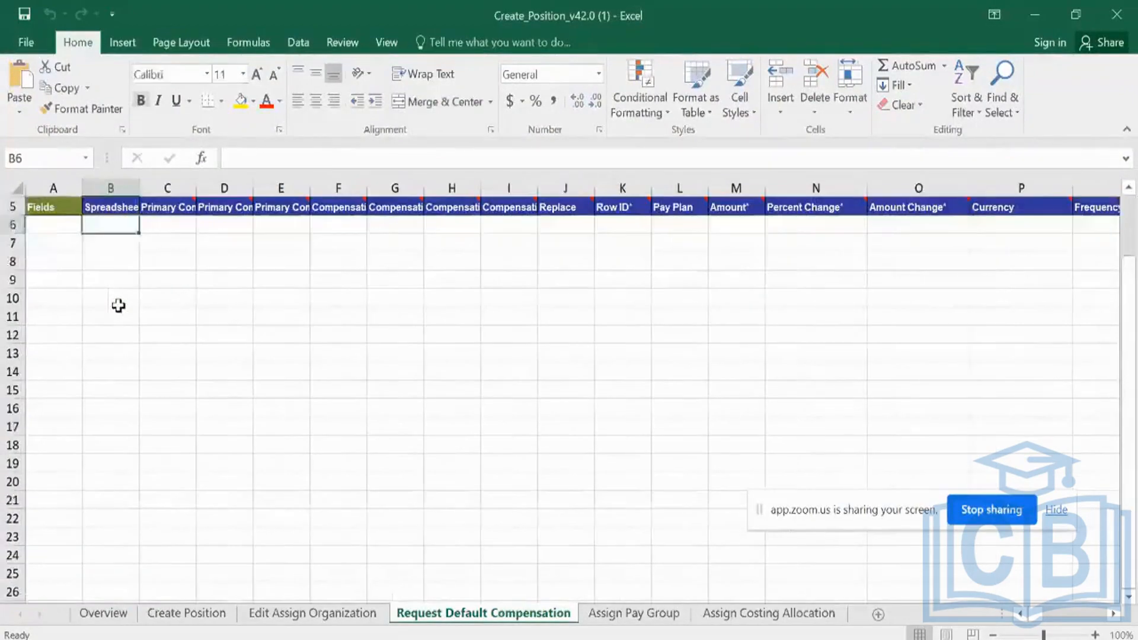
{"action": "key", "text": "Up"}
{"action": "key", "text": "Up"}
{"action": "key", "text": "Up"}
{"action": "key", "text": "Up"}
{"action": "key", "text": "Up"}
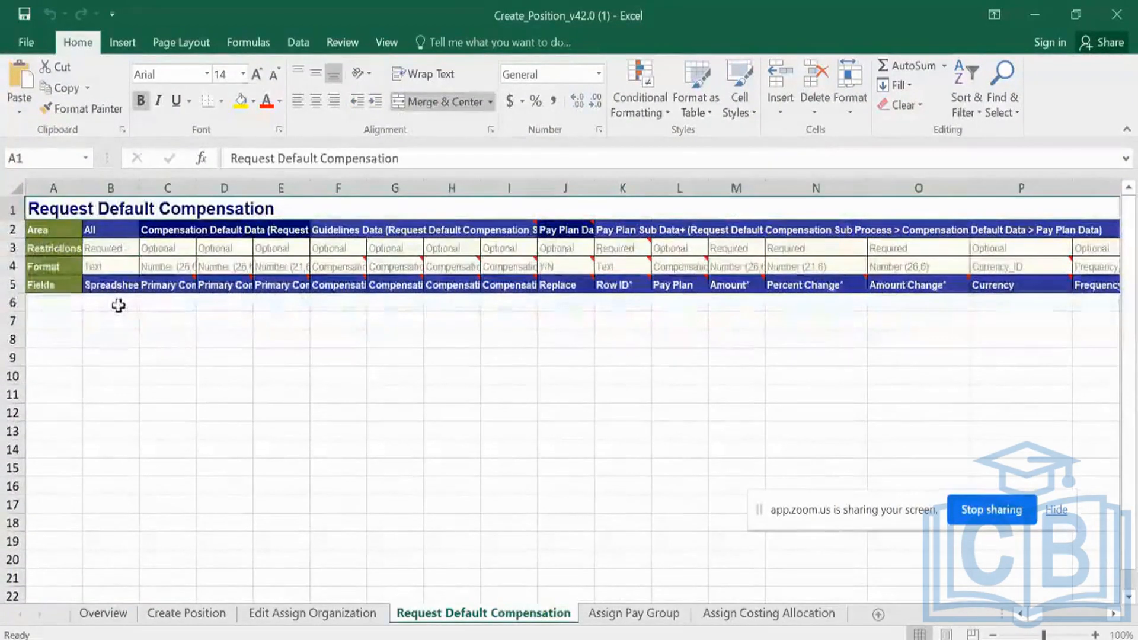
{"action": "left_click", "coordinate": [119, 305]}
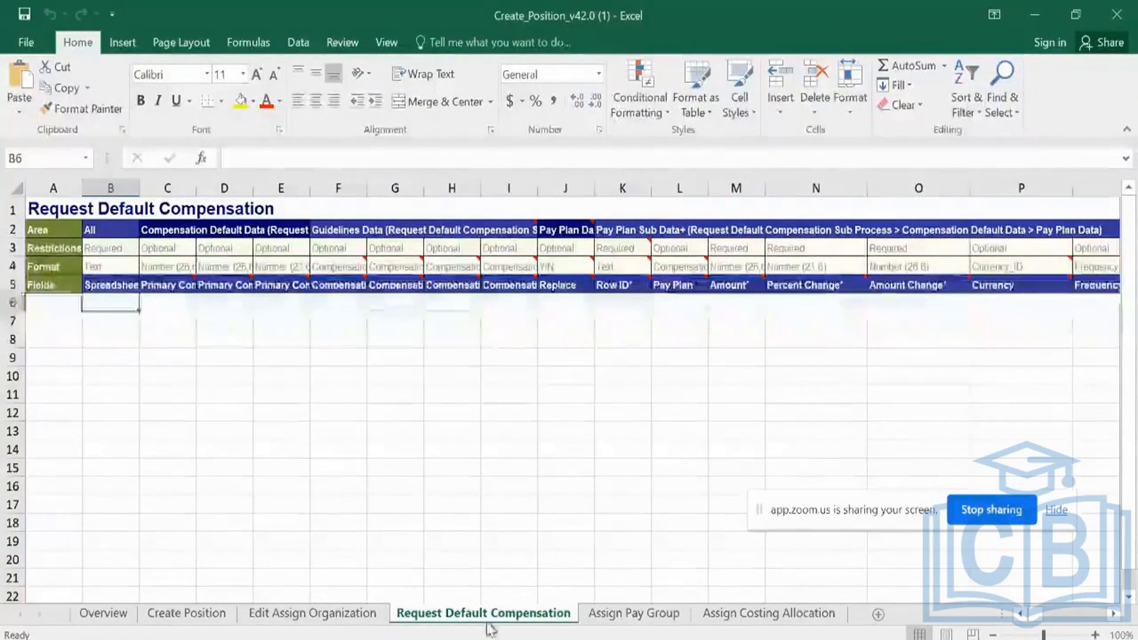
Switch from the Excel template to Workday and return to the View Background Process page for Create Position (XLSX)
{"action": "mouse_move", "coordinate": [504, 639]}
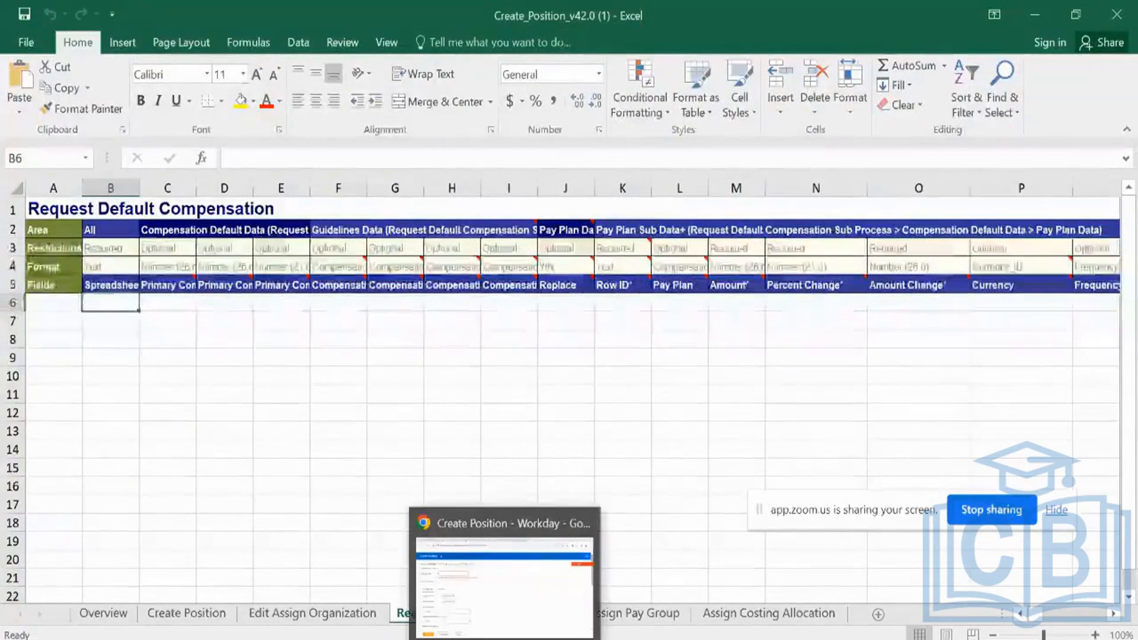
{"action": "left_click", "coordinate": [556, 414]}
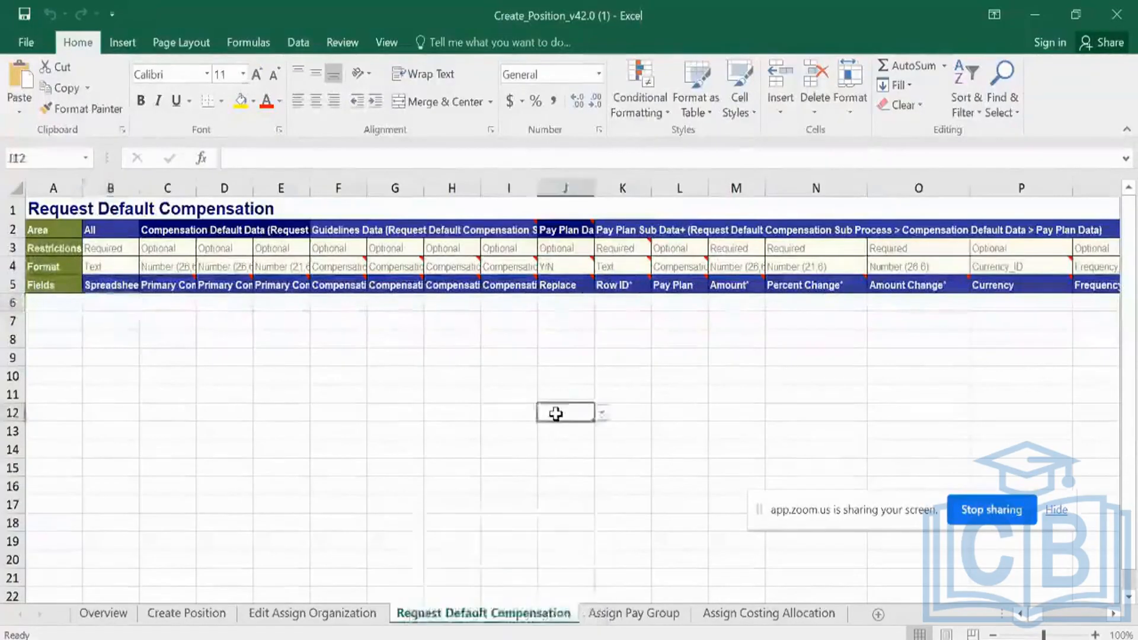
{"action": "left_click", "coordinate": [504, 578]}
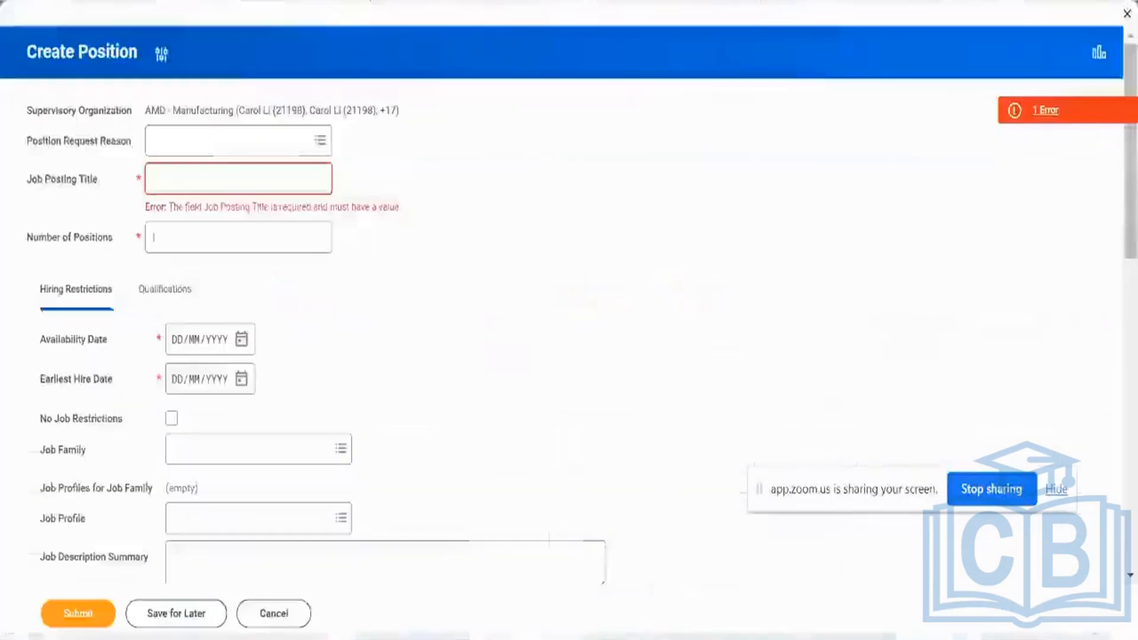
{"action": "key", "text": "Tab"}
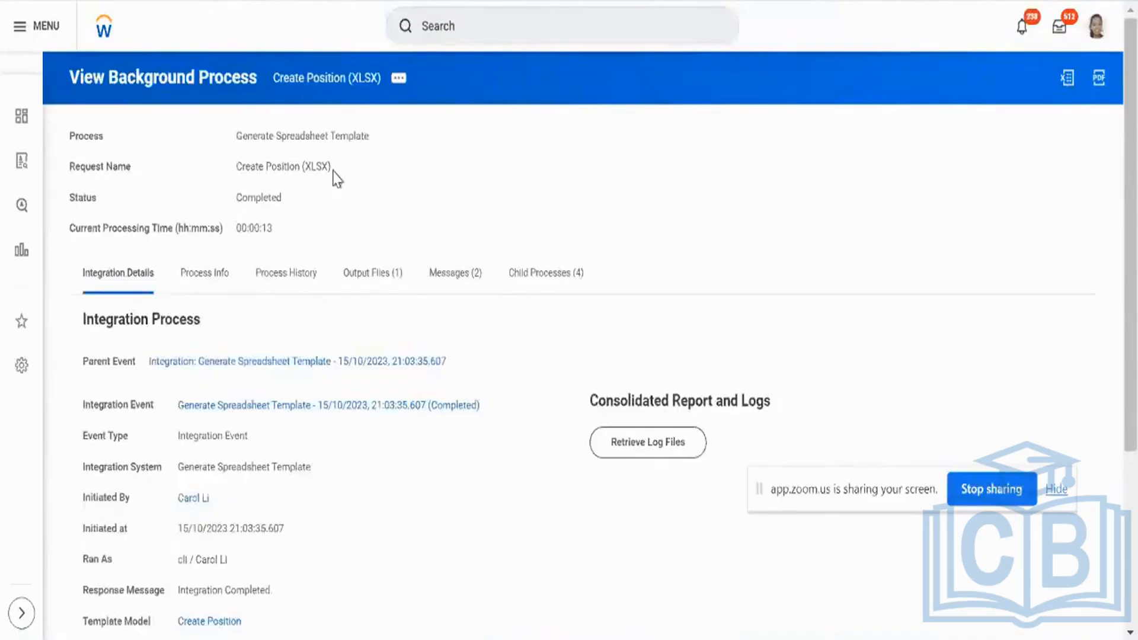
Review the background process's related actions, Process History and Integration Details
{"action": "left_click", "coordinate": [403, 92]}
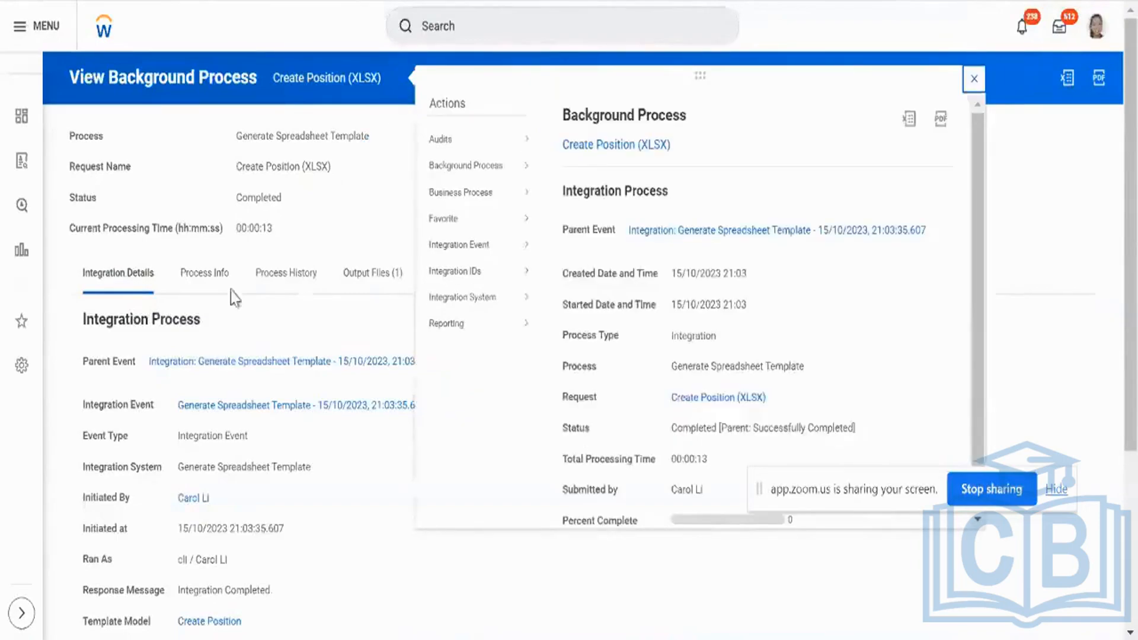
{"action": "left_click", "coordinate": [188, 295]}
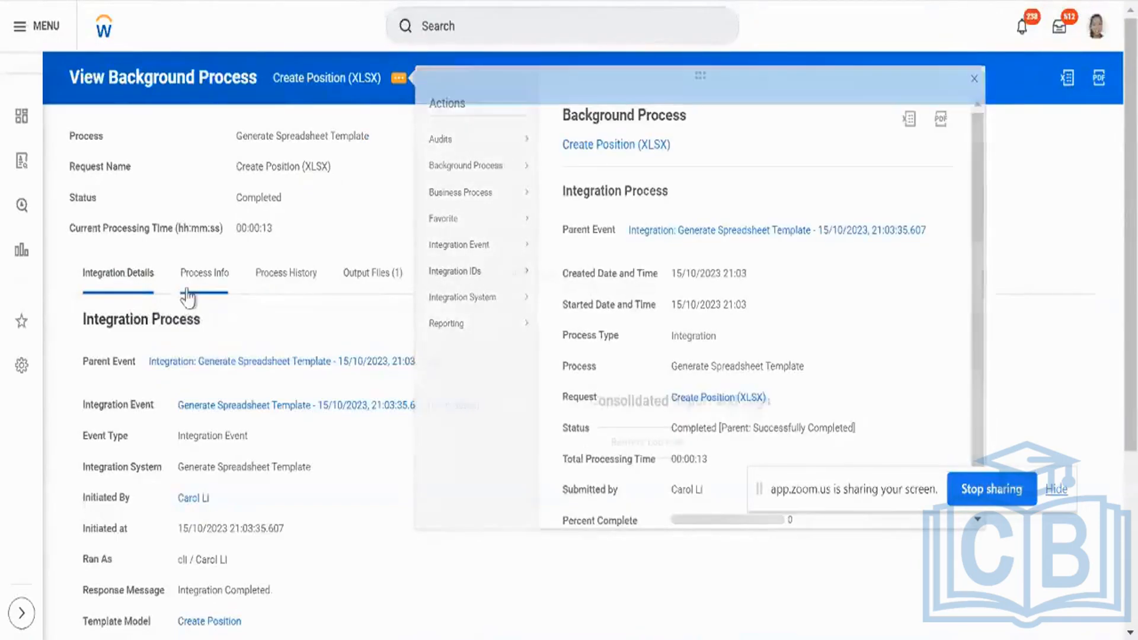
{"action": "left_click", "coordinate": [283, 287]}
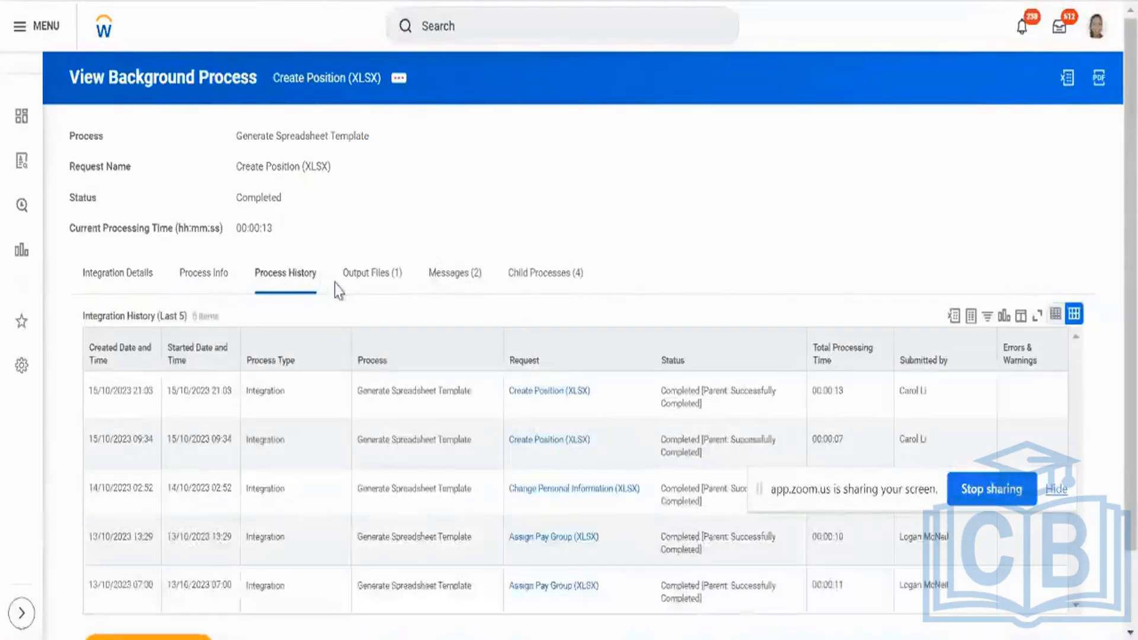
{"action": "left_click", "coordinate": [146, 284]}
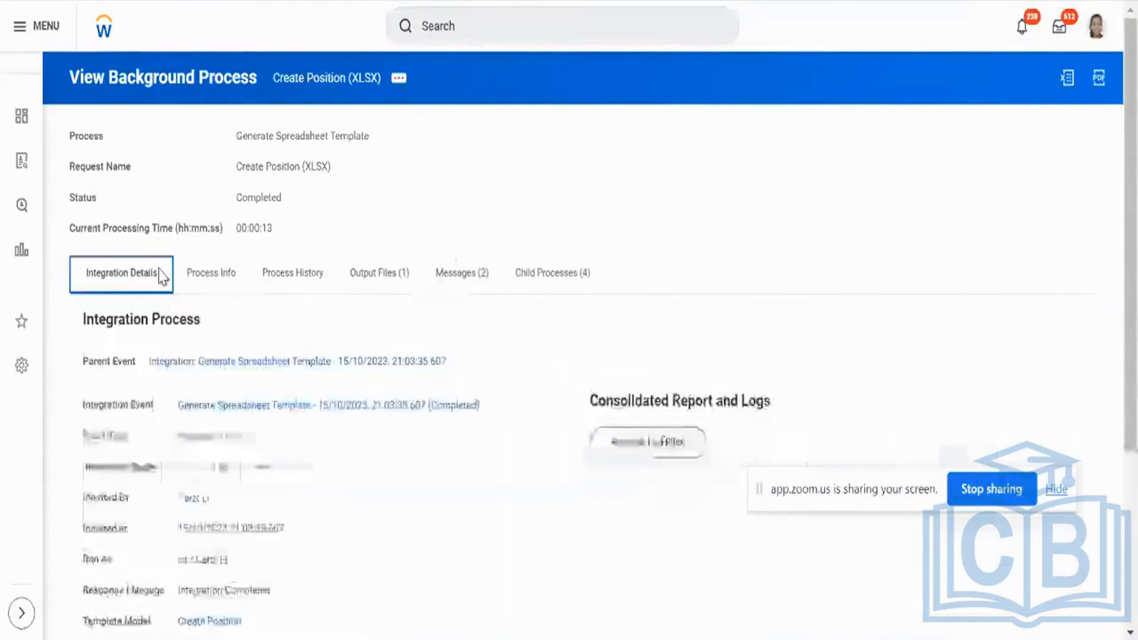
{"action": "scroll", "coordinate": [503, 267], "scroll_direction": "down", "scroll_amount": 4}
{"action": "scroll", "coordinate": [503, 269], "scroll_direction": "up", "scroll_amount": 4}
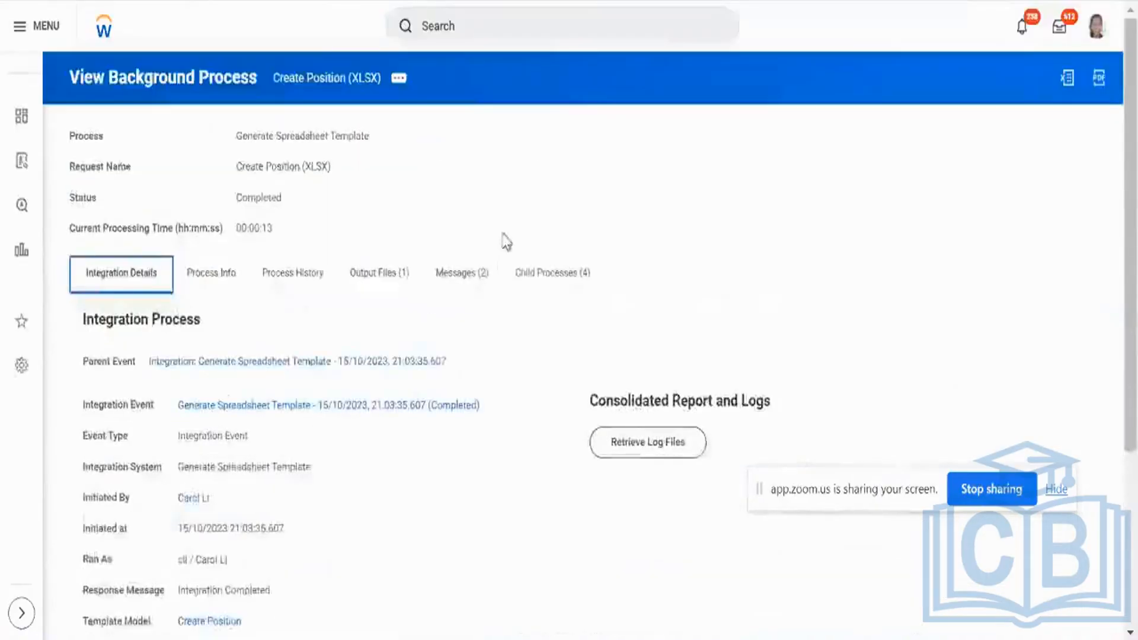
Search integration systems using the intsys: prefix and the owner's name, and open the Create_Position_Inbound_EIB integration
{"action": "left_click", "coordinate": [545, 28]}
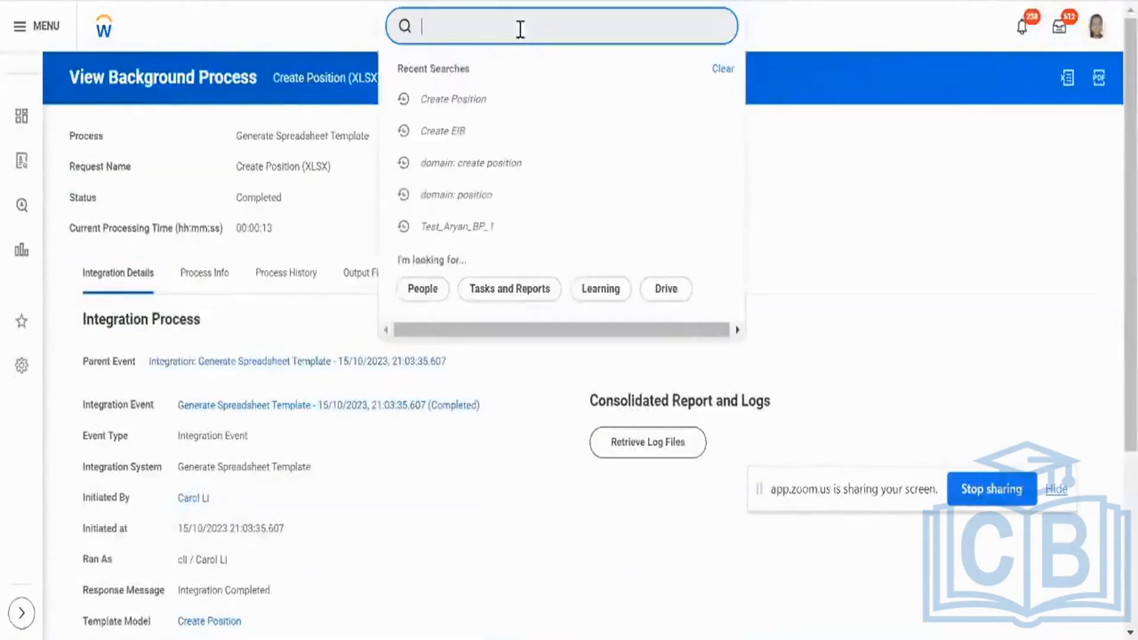
{"action": "type", "text": "i"}
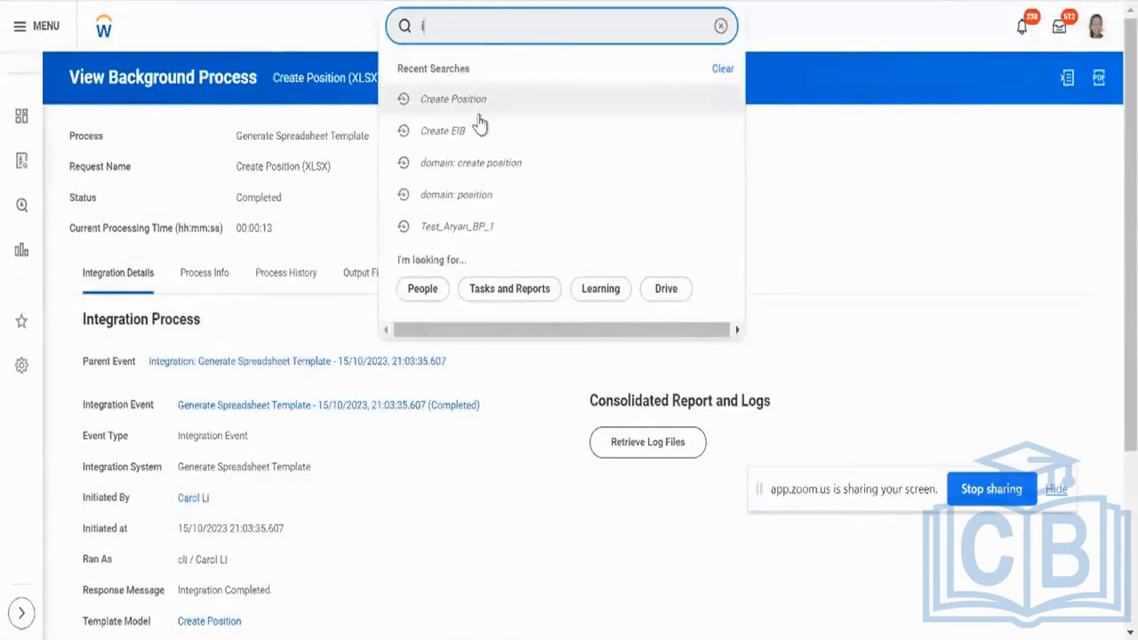
{"action": "type", "text": "ntsys: aryan"}
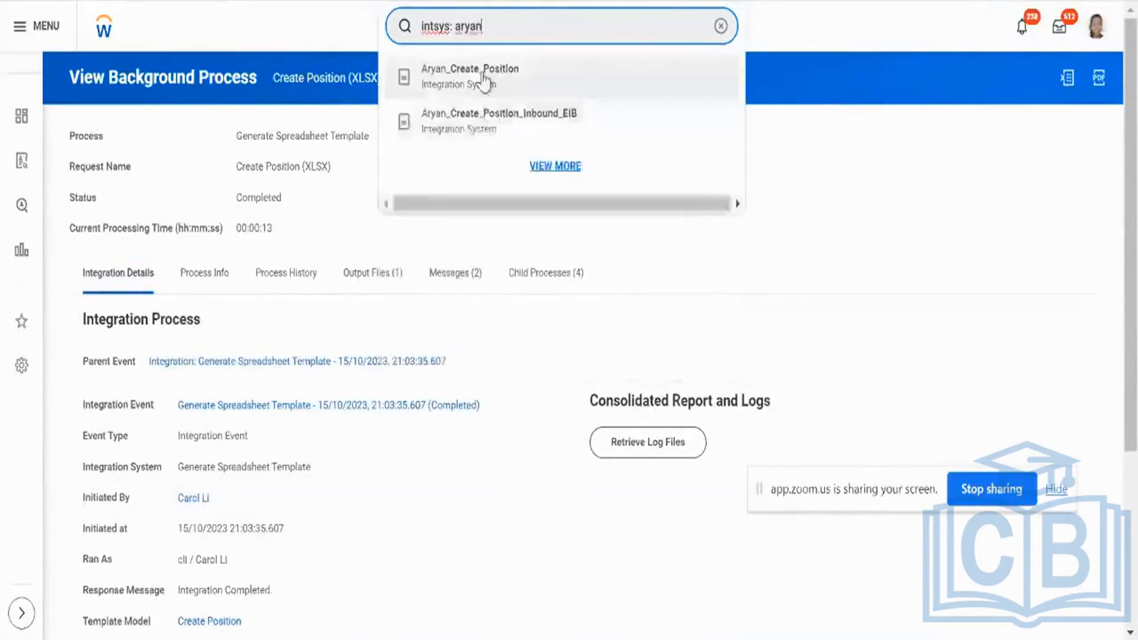
{"action": "left_click", "coordinate": [505, 114]}
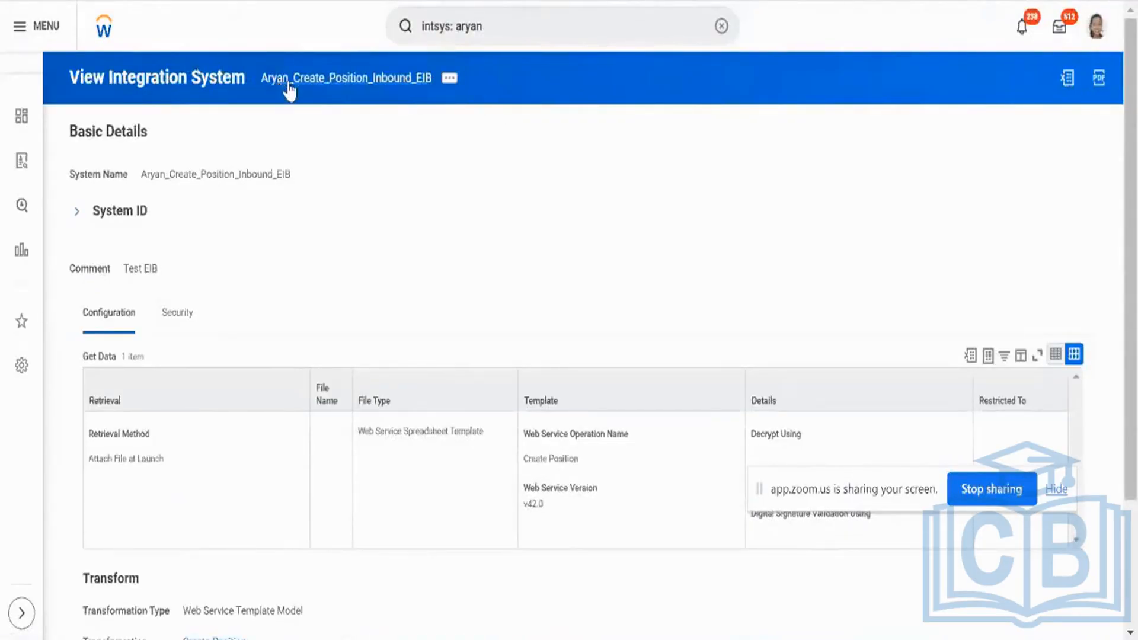
{"action": "double_click", "coordinate": [394, 127]}
{"action": "left_click", "coordinate": [404, 115]}
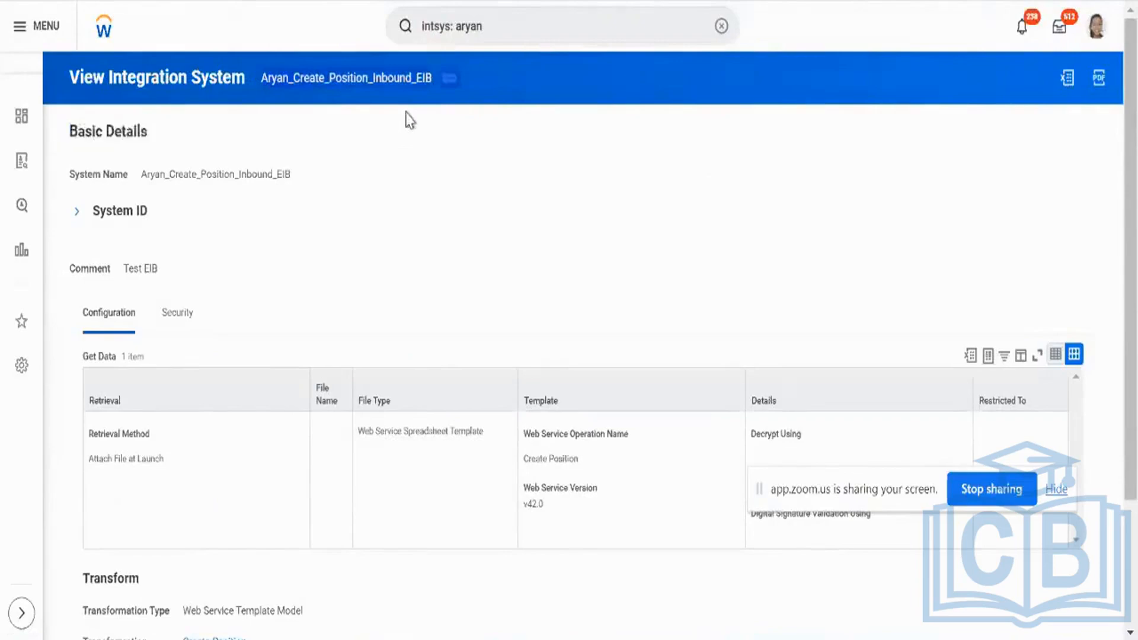
Start Launch / Schedule for the inbound EIB and proceed with the Run Now frequency
{"action": "left_click", "coordinate": [450, 81]}
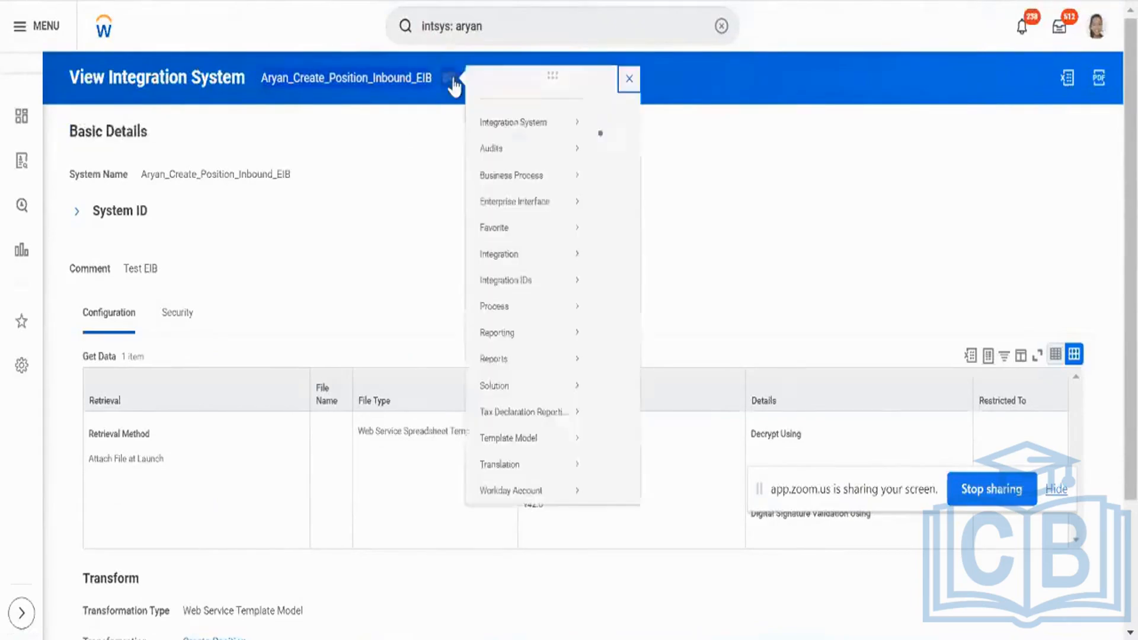
{"action": "mouse_move", "coordinate": [525, 142]}
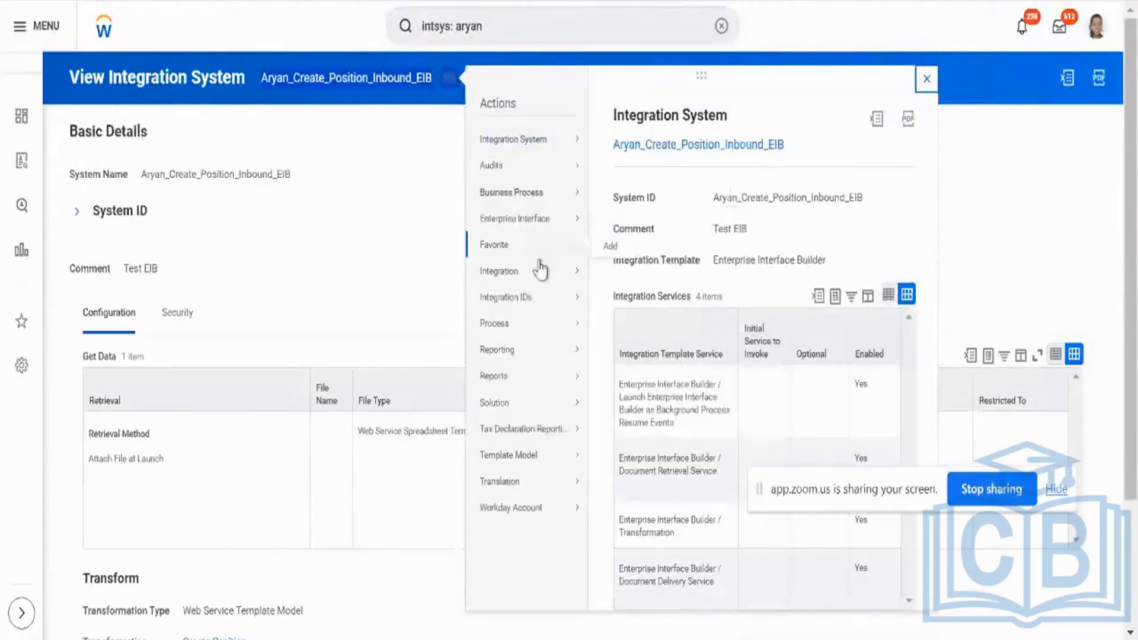
{"action": "mouse_move", "coordinate": [541, 283]}
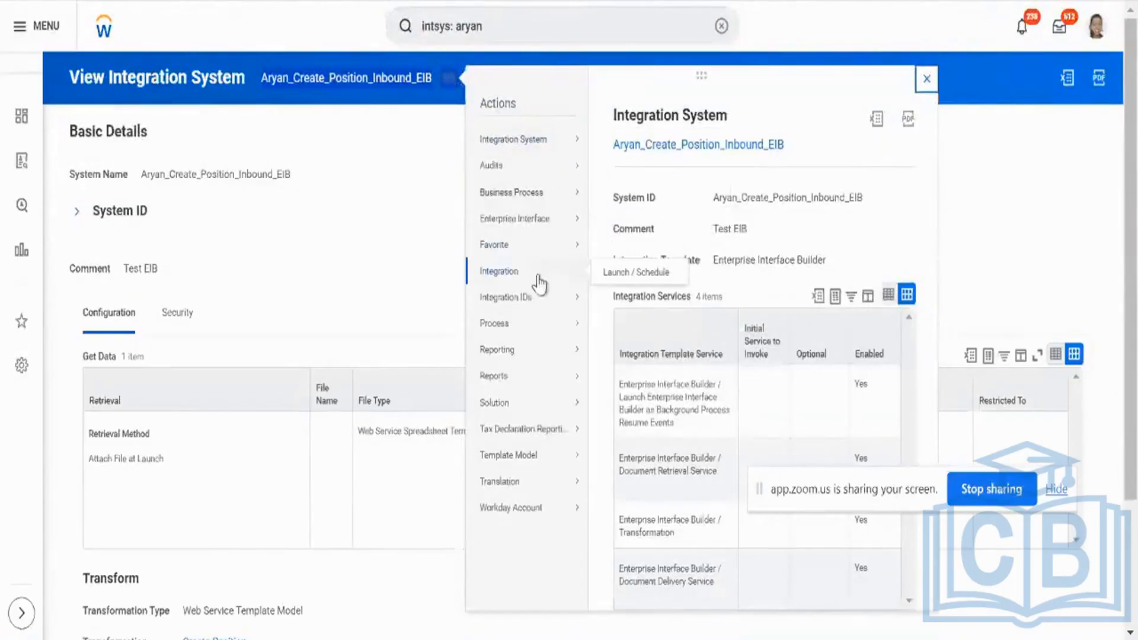
{"action": "left_click", "coordinate": [603, 276]}
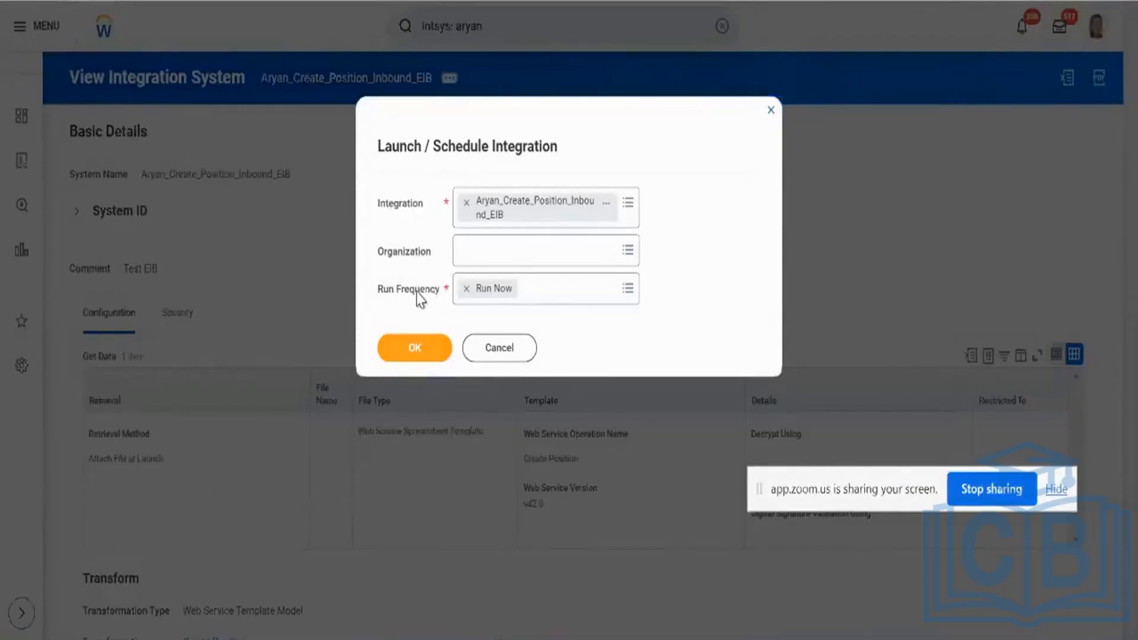
{"action": "triple_click", "coordinate": [420, 300]}
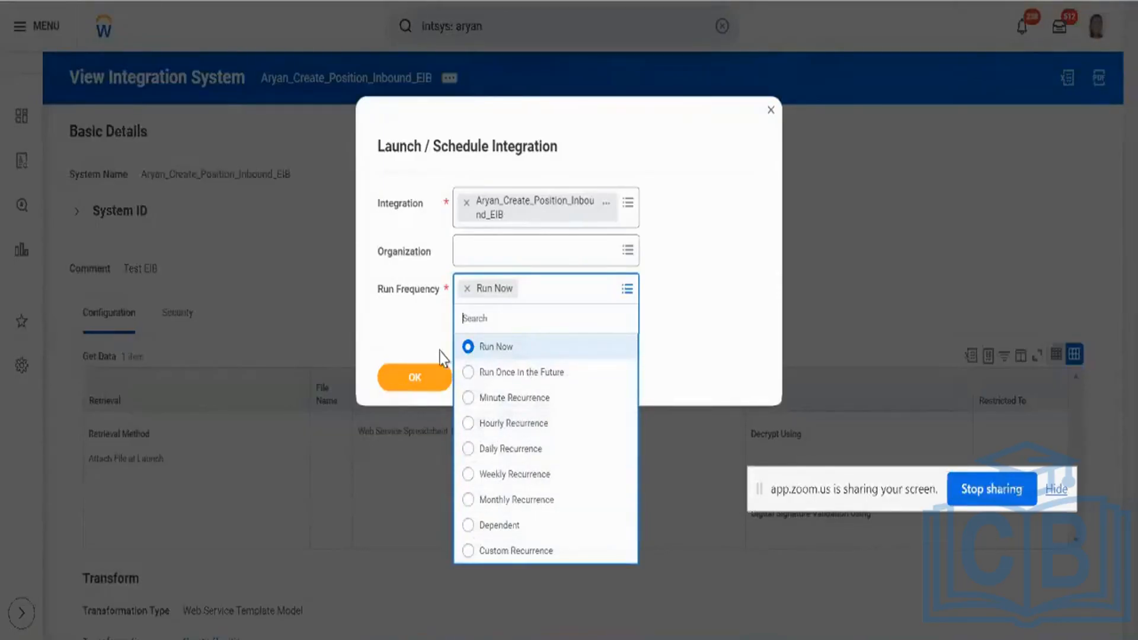
{"action": "left_click", "coordinate": [420, 329]}
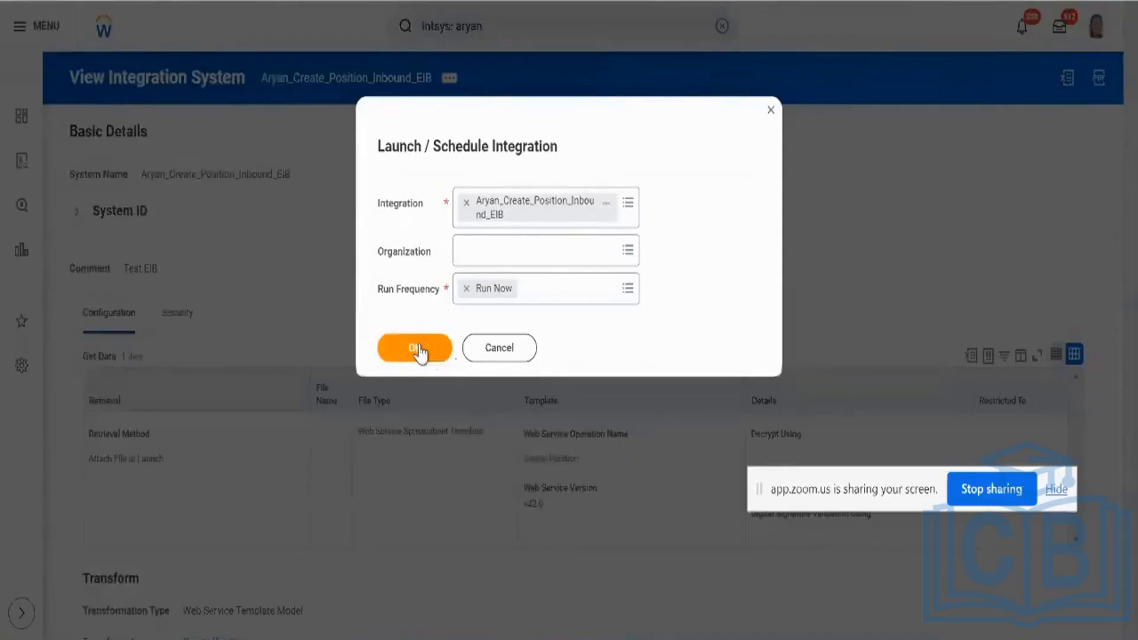
{"action": "left_click", "coordinate": [419, 350]}
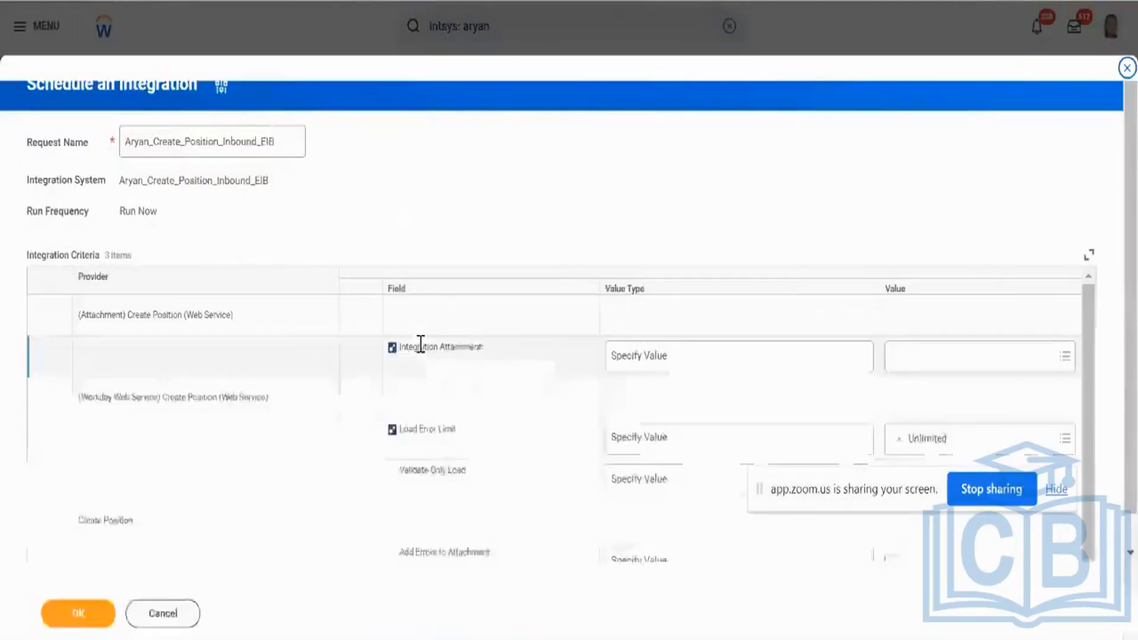
Keep Specify Value for the Integration Attachment criterion and start creating a new integration attachment as its value
{"action": "triple_click", "coordinate": [138, 315]}
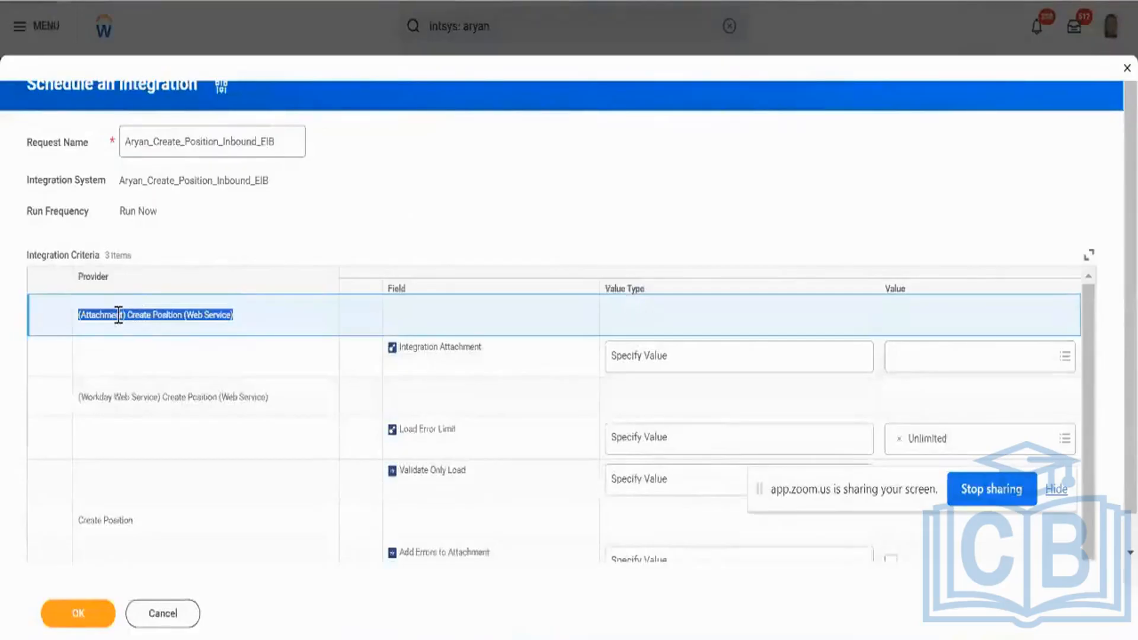
{"action": "left_click", "coordinate": [677, 349]}
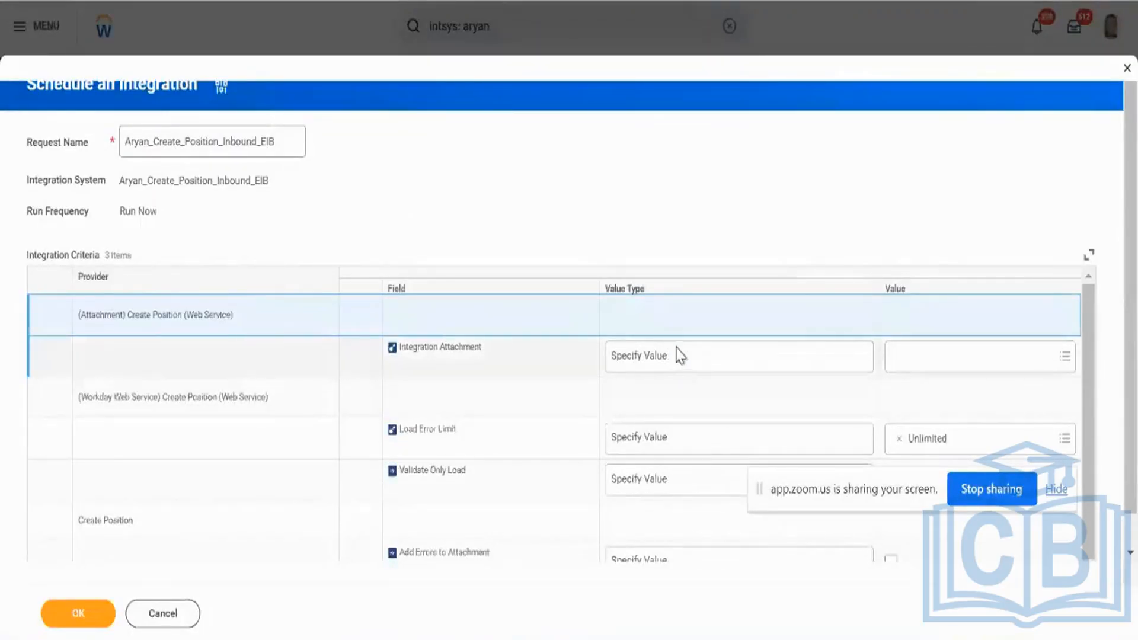
{"action": "left_click", "coordinate": [678, 356]}
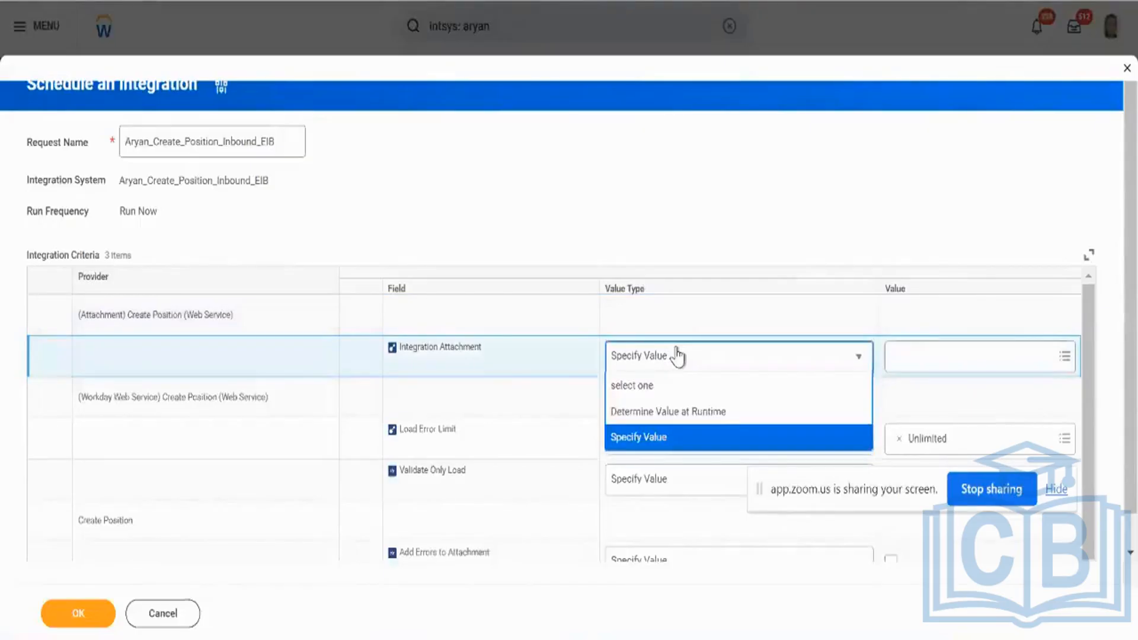
{"action": "left_click", "coordinate": [967, 350]}
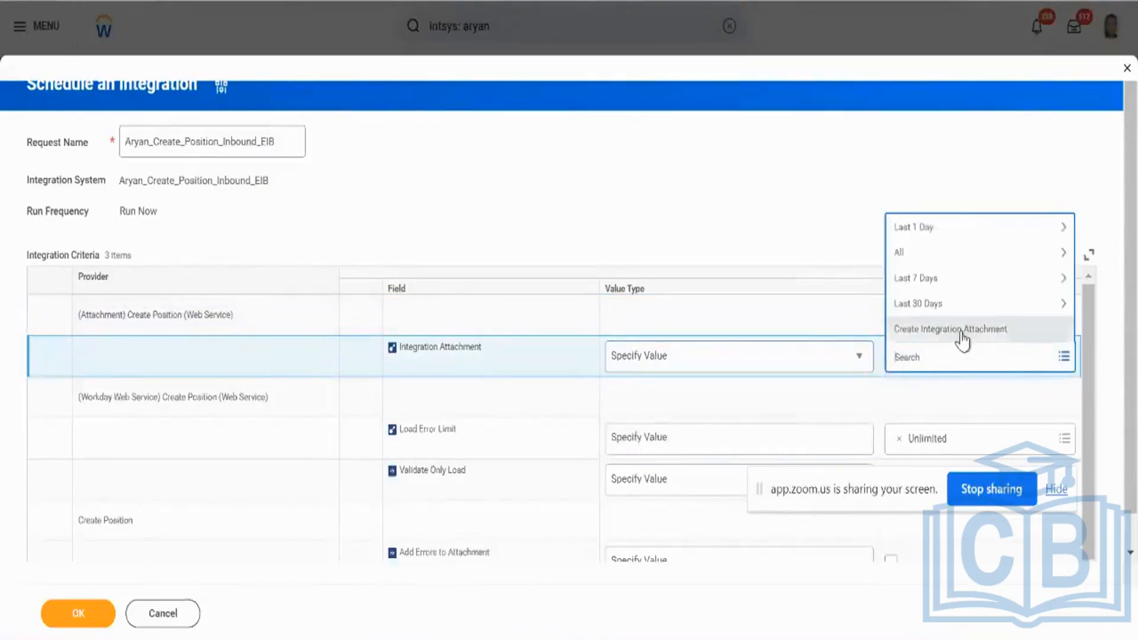
{"action": "left_click", "coordinate": [962, 332]}
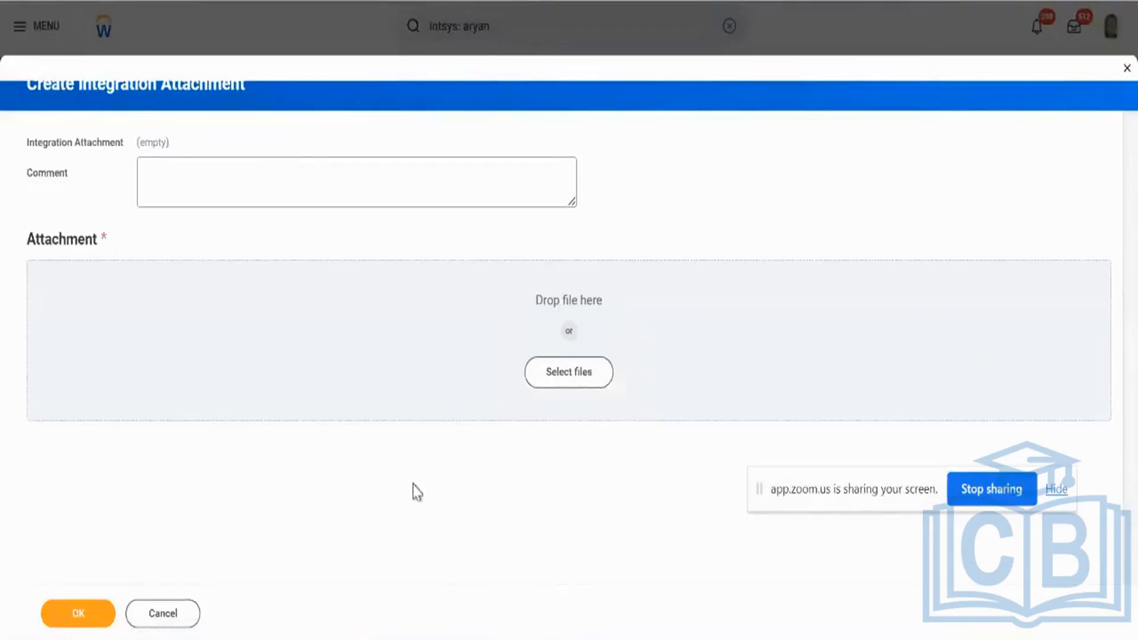
Attach Create_Position_v42.0 (1).xlsx from the Downloads folder and confirm it as the integration attachment
{"action": "left_click", "coordinate": [387, 340]}
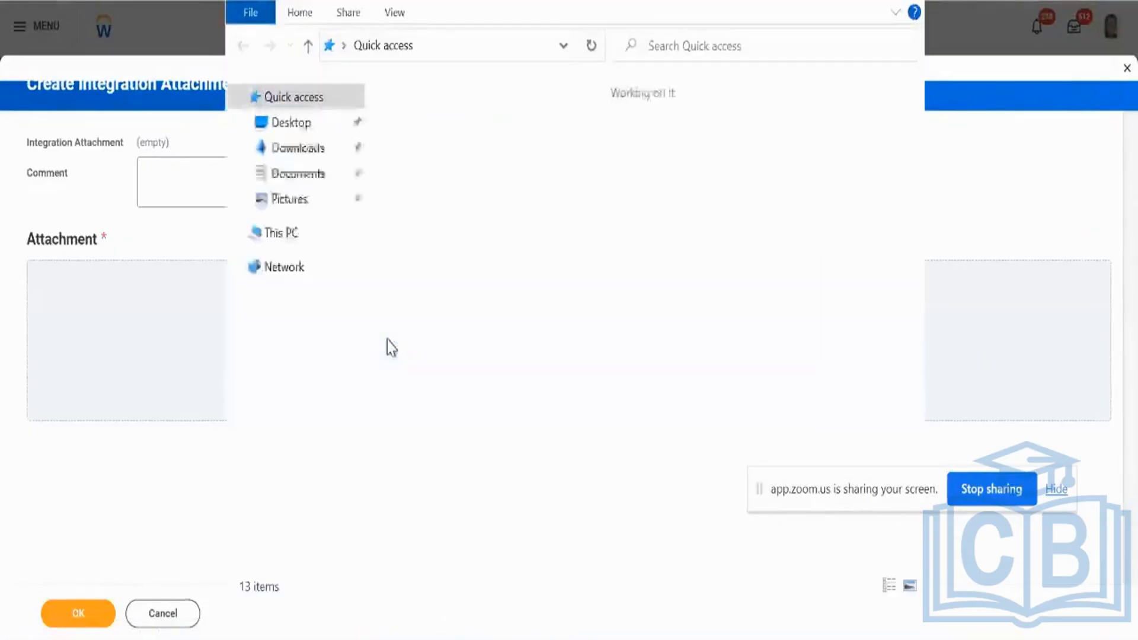
{"action": "double_click", "coordinate": [626, 1]}
{"action": "left_click", "coordinate": [89, 90]}
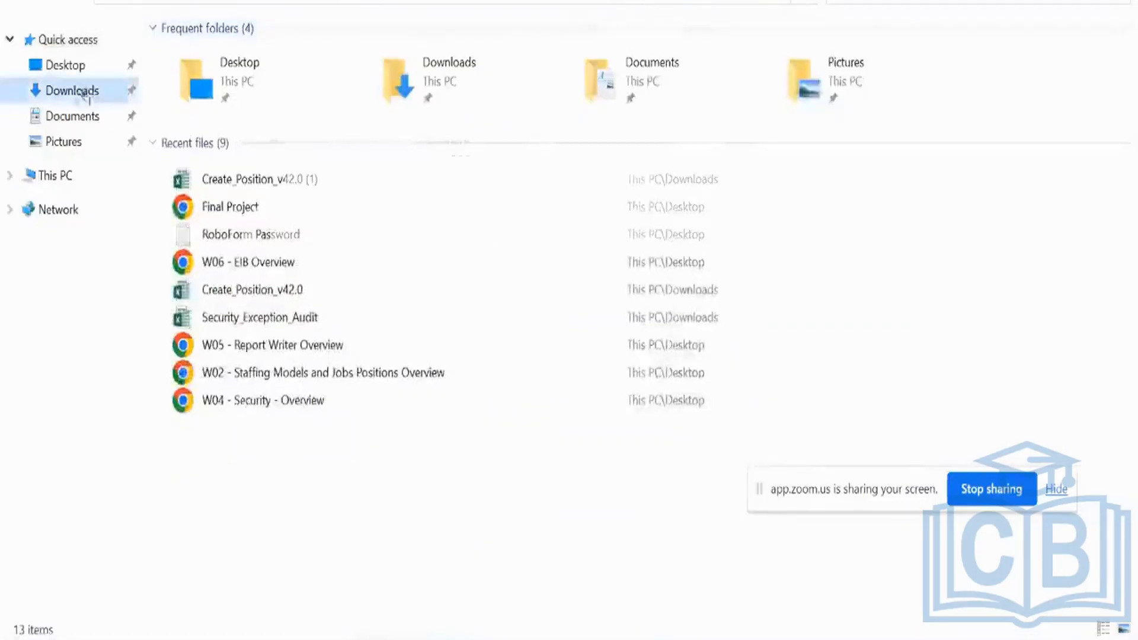
{"action": "left_click", "coordinate": [232, 89]}
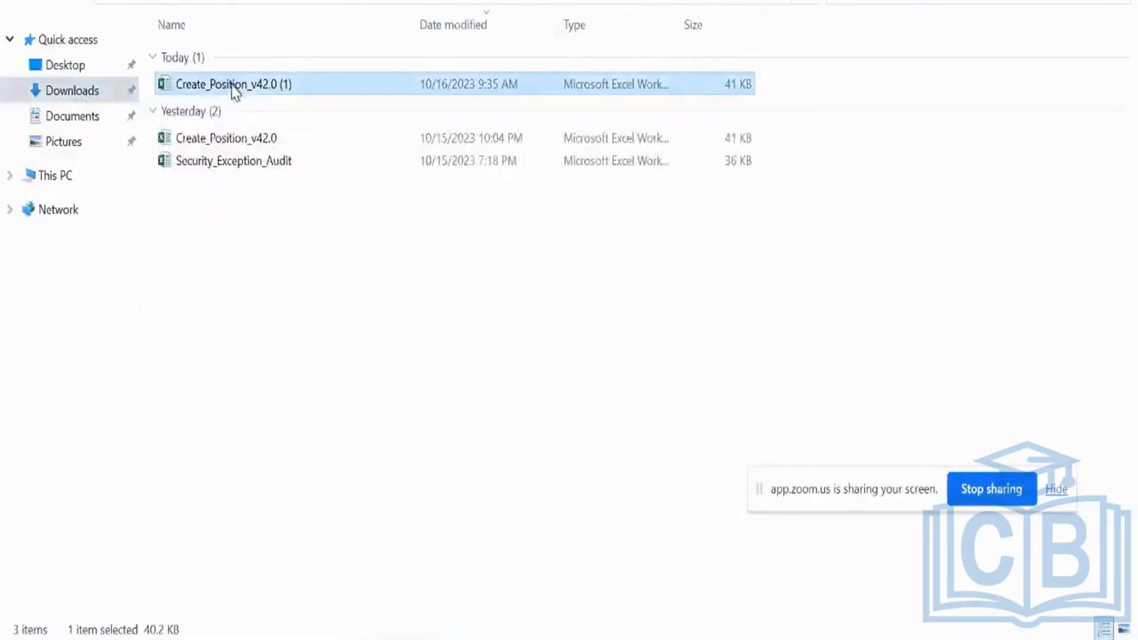
{"action": "left_click_drag", "start_coordinate": [235, 91], "coordinate": [497, 366]}
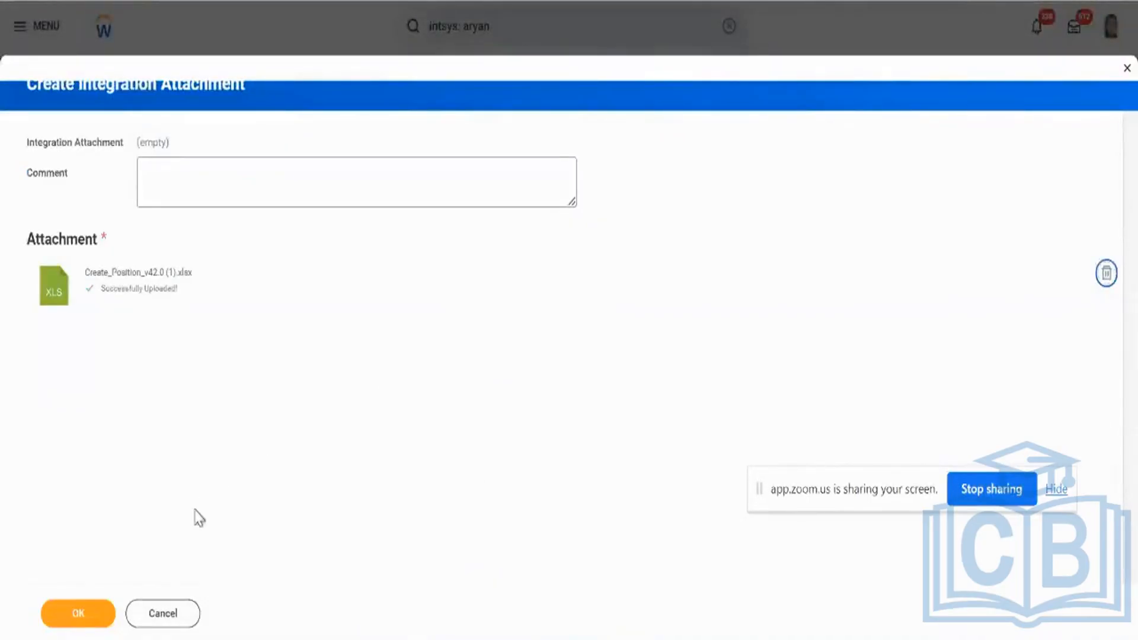
{"action": "left_click", "coordinate": [105, 616]}
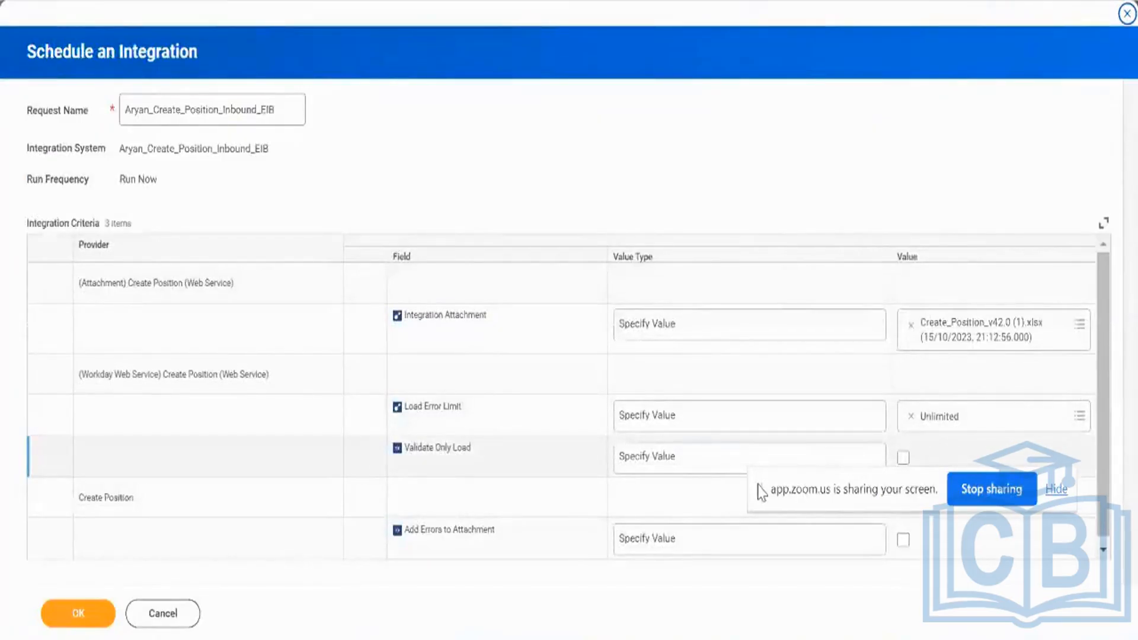
Set the integration's Load Error Limit to 50
{"action": "left_click_drag", "start_coordinate": [761, 491], "coordinate": [720, 198]}
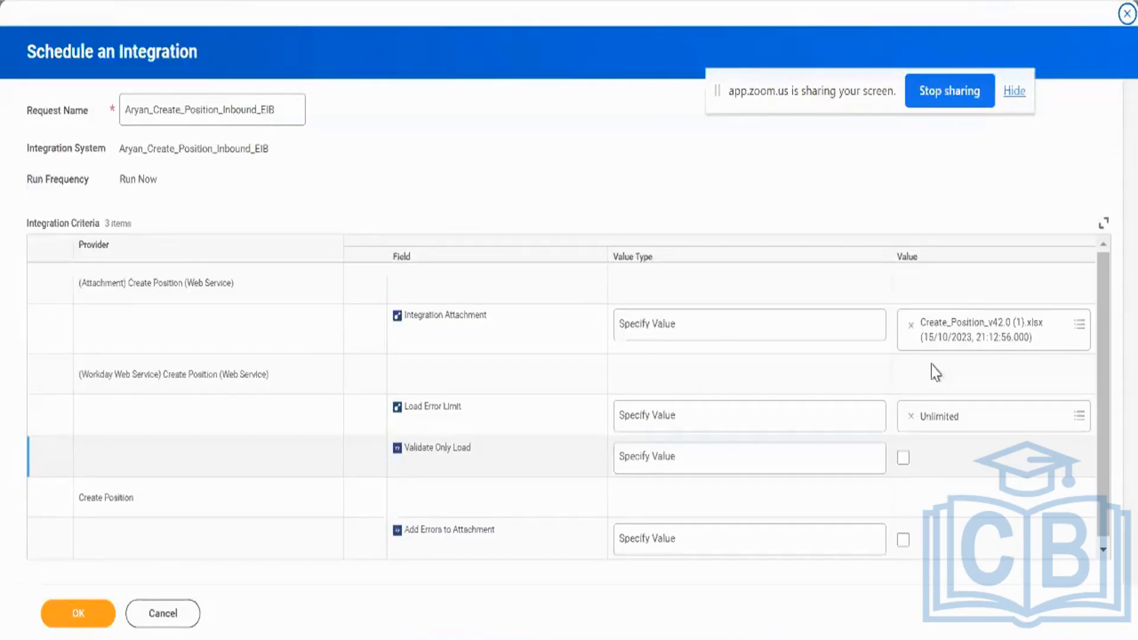
{"action": "triple_click", "coordinate": [438, 407]}
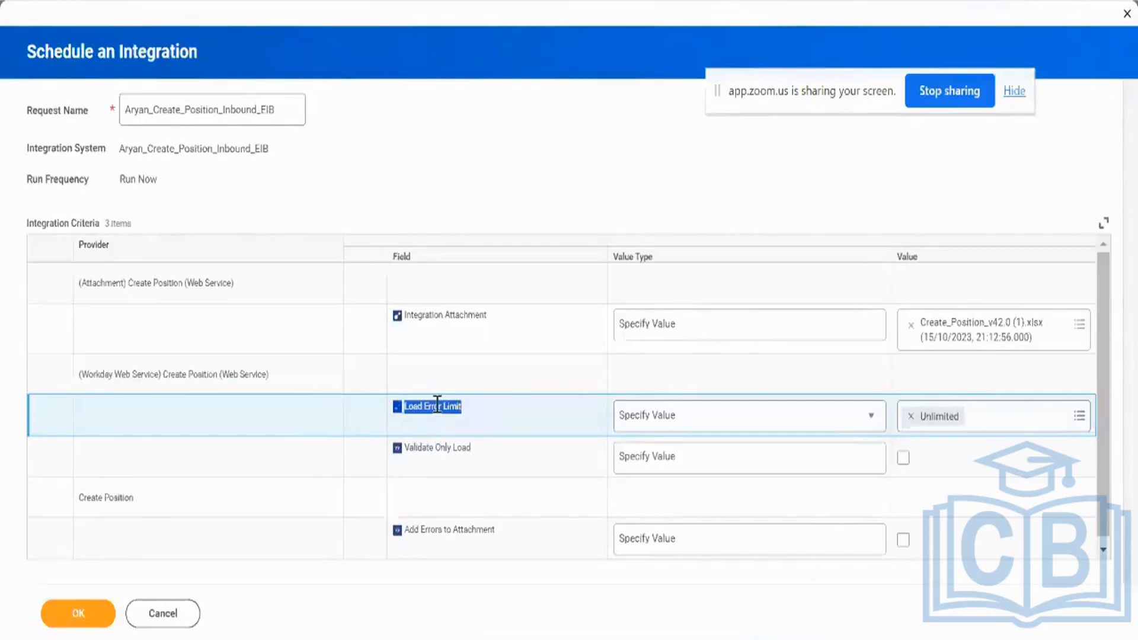
{"action": "left_click", "coordinate": [910, 417]}
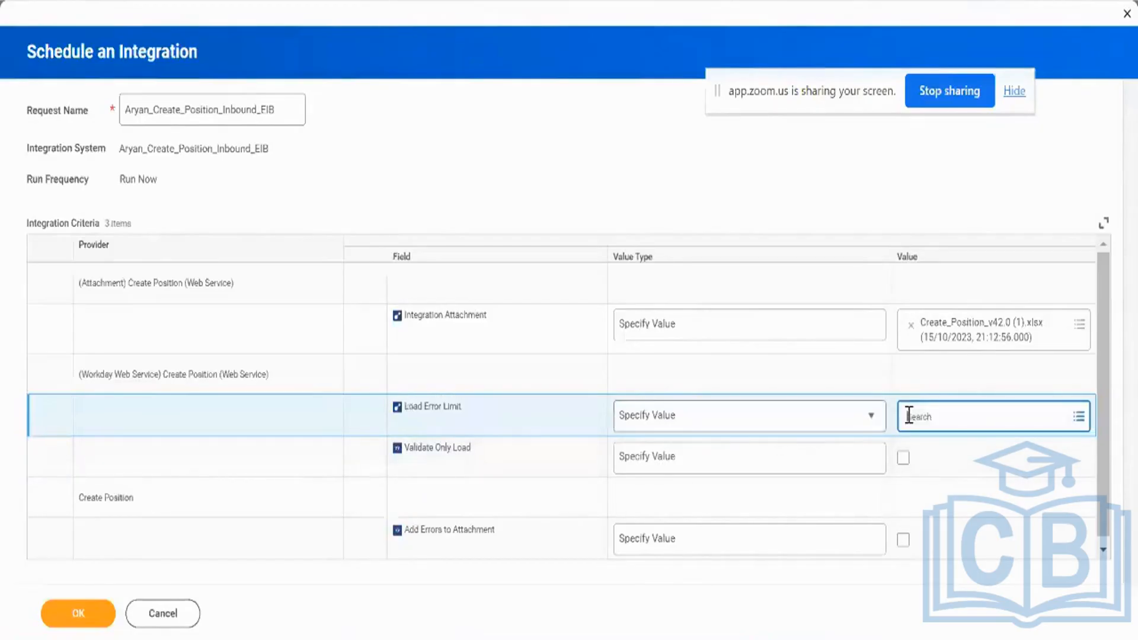
{"action": "type", "text": "0"}
{"action": "key", "text": "Return"}
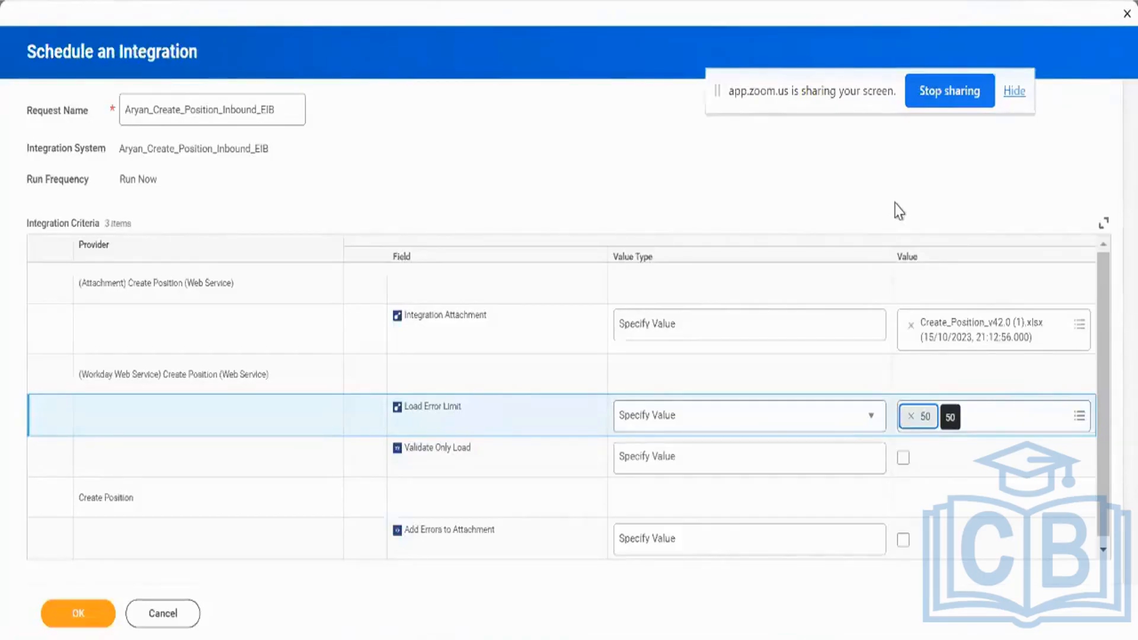
{"action": "triple_click", "coordinate": [442, 406]}
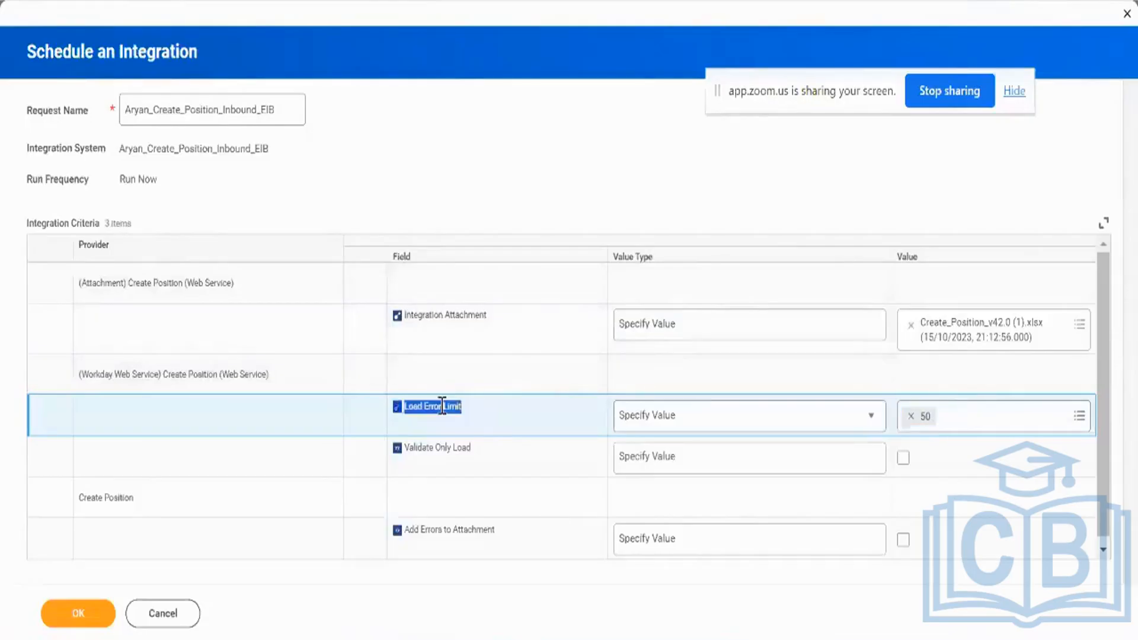
{"action": "scroll", "coordinate": [443, 407], "scroll_direction": "down", "scroll_amount": 1}
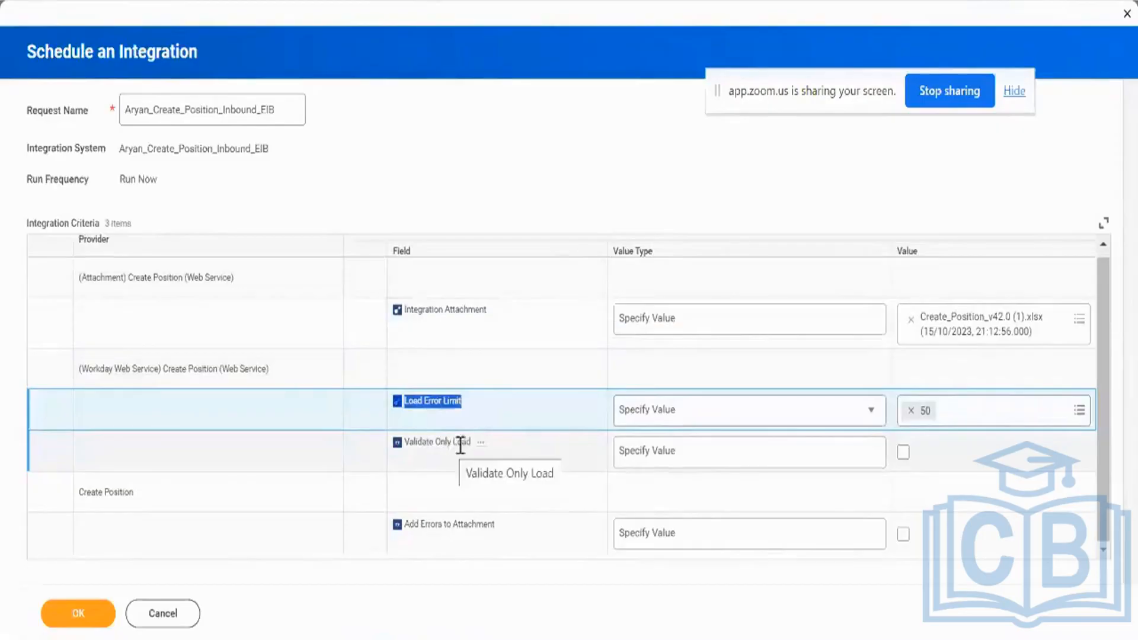
{"action": "left_click", "coordinate": [597, 448]}
{"action": "left_click", "coordinate": [575, 639]}
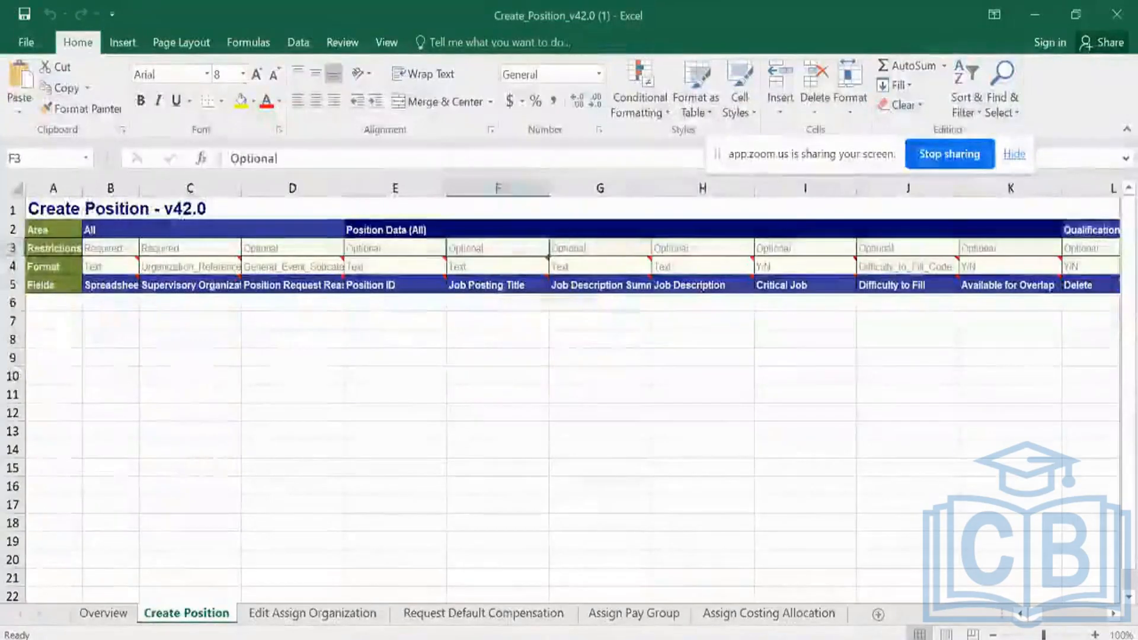
{"action": "left_click", "coordinate": [554, 639]}
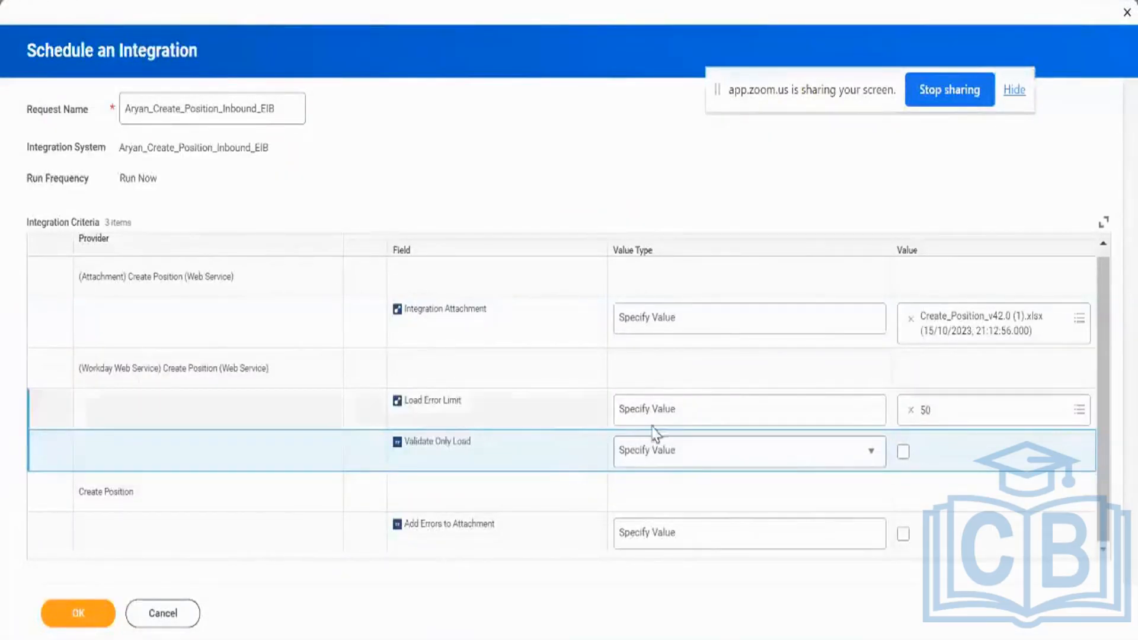
Enable Validate Only Load and Add Errors to Attachment in the integration criteria, keeping Specify Value as their value type
{"action": "left_click", "coordinate": [665, 466]}
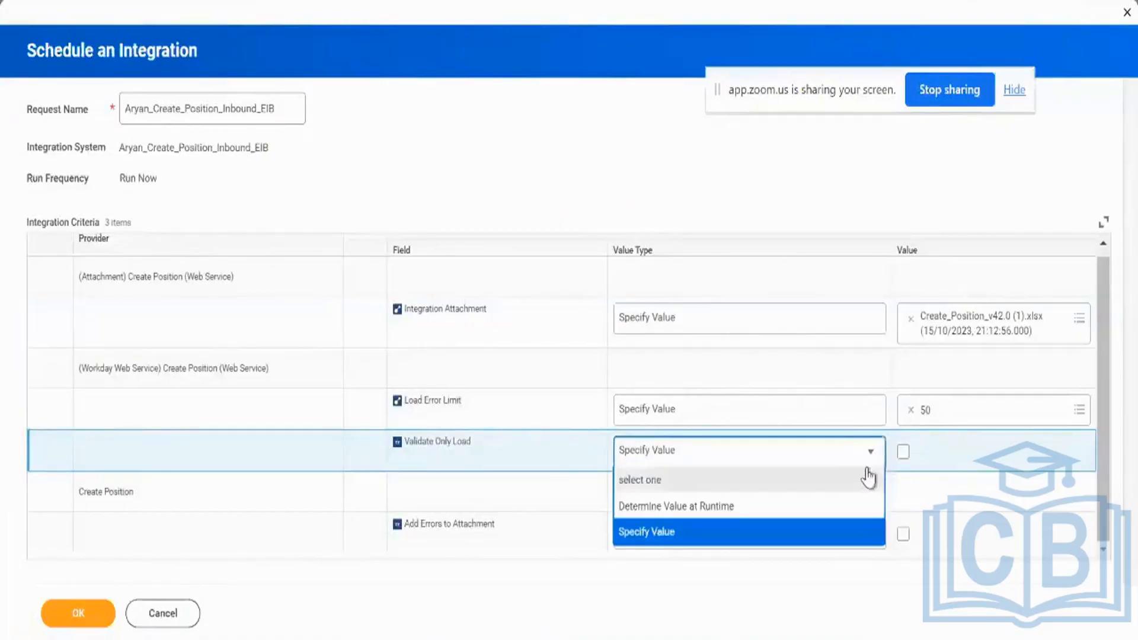
{"action": "left_click", "coordinate": [939, 464]}
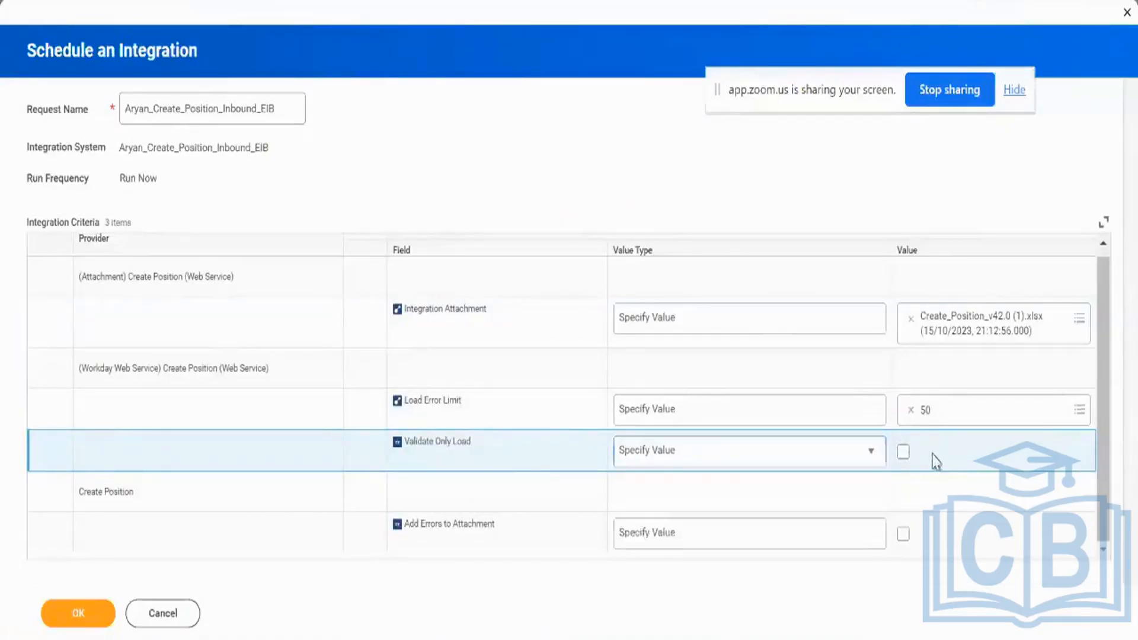
{"action": "left_click", "coordinate": [903, 453]}
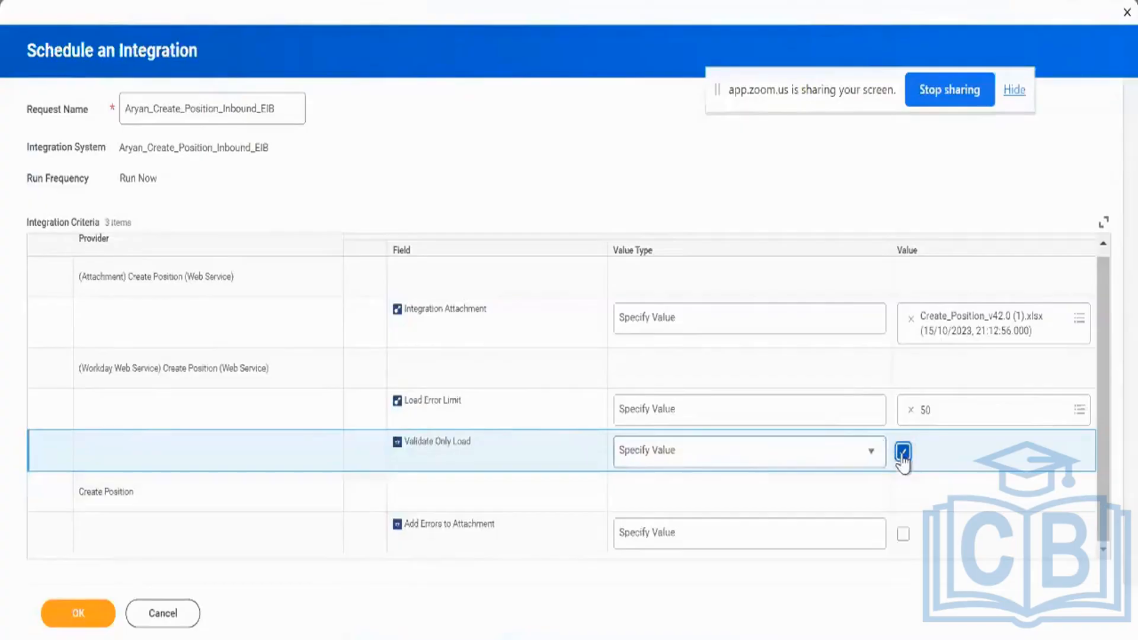
{"action": "triple_click", "coordinate": [427, 449]}
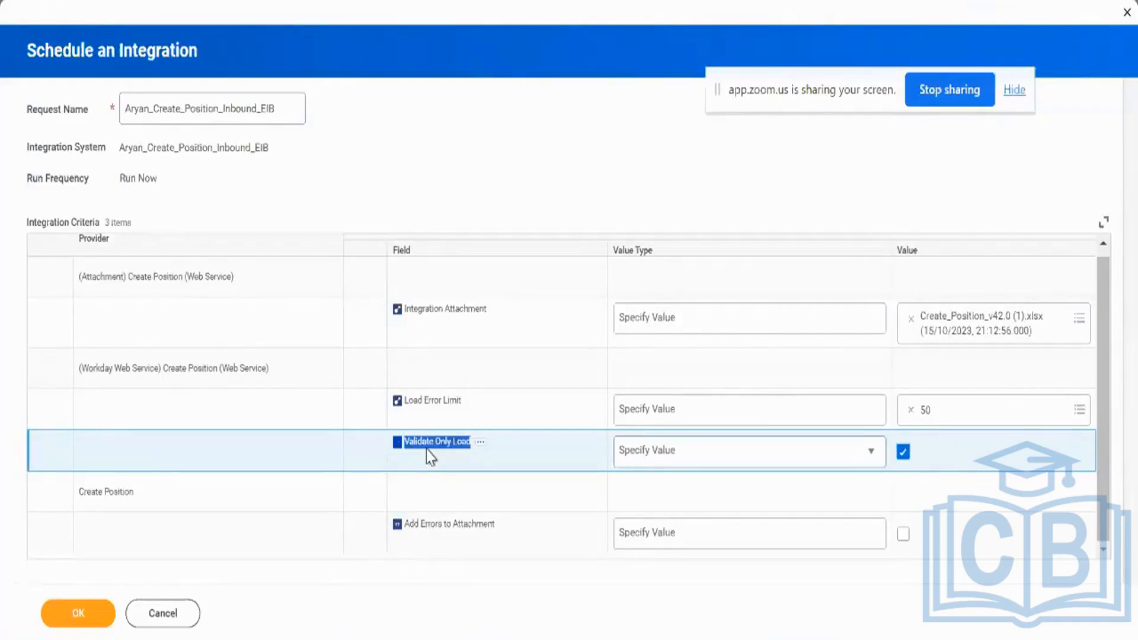
{"action": "left_click", "coordinate": [592, 602]}
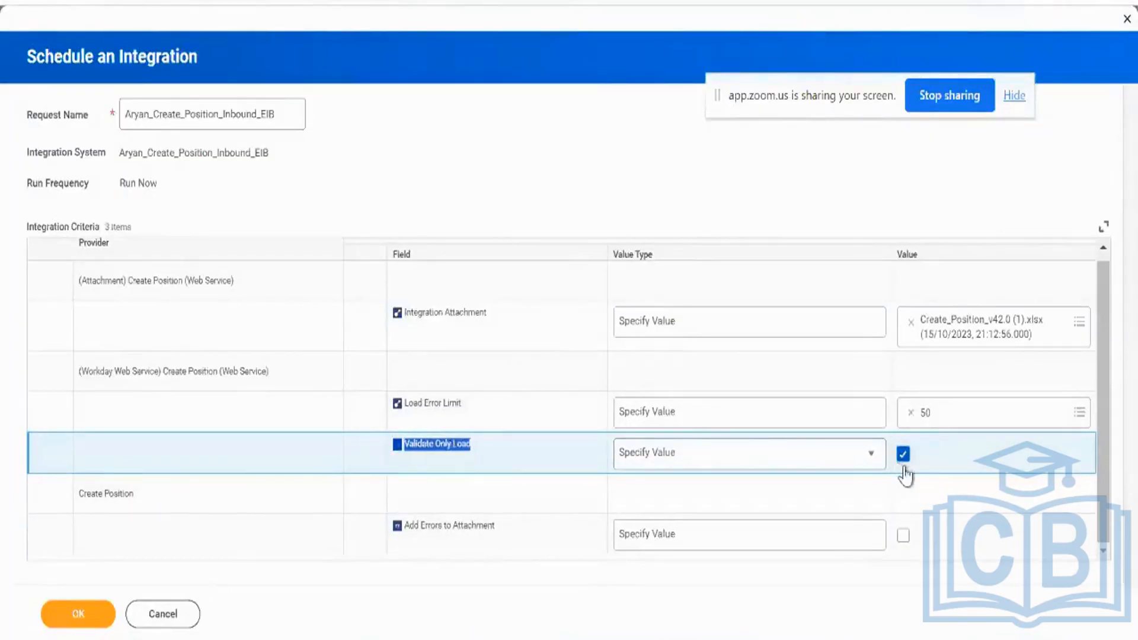
{"action": "left_click", "coordinate": [903, 536]}
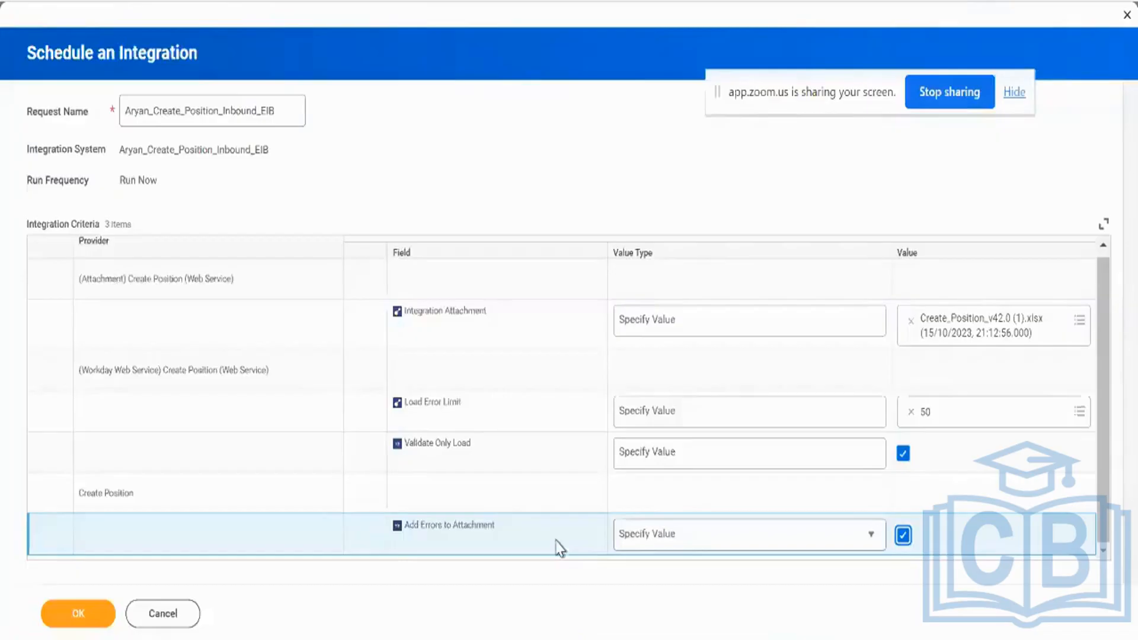
{"action": "scroll", "coordinate": [540, 480], "scroll_direction": "up", "scroll_amount": 1}
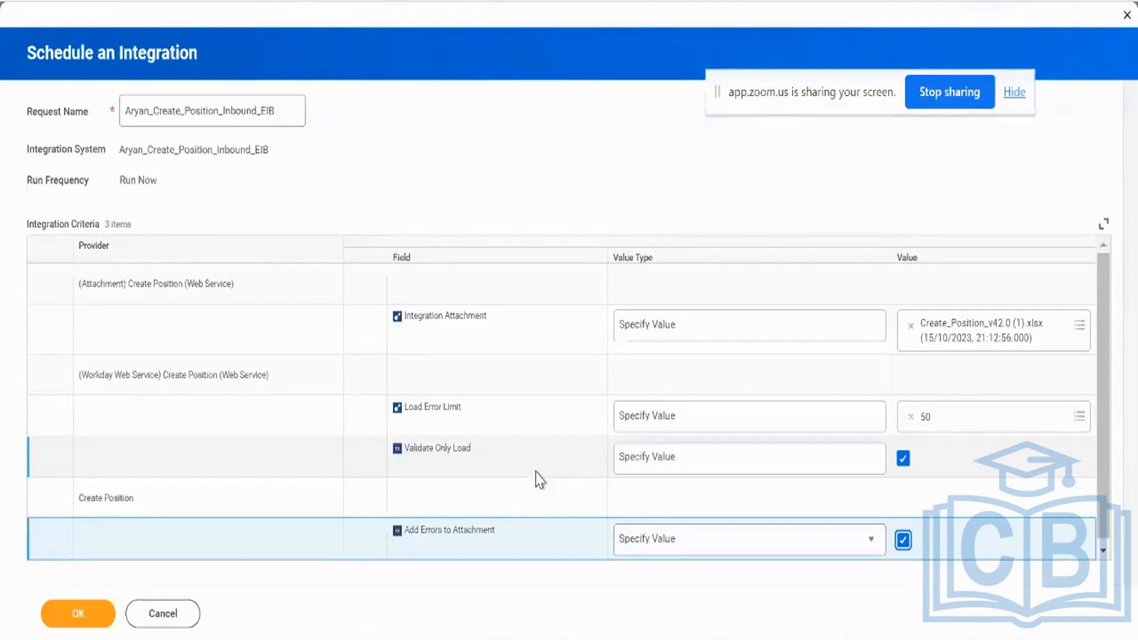
Leave the integration schedule open and bring up the People Team's Create Position business process definition from the recent searches
{"action": "left_click", "coordinate": [439, 2]}
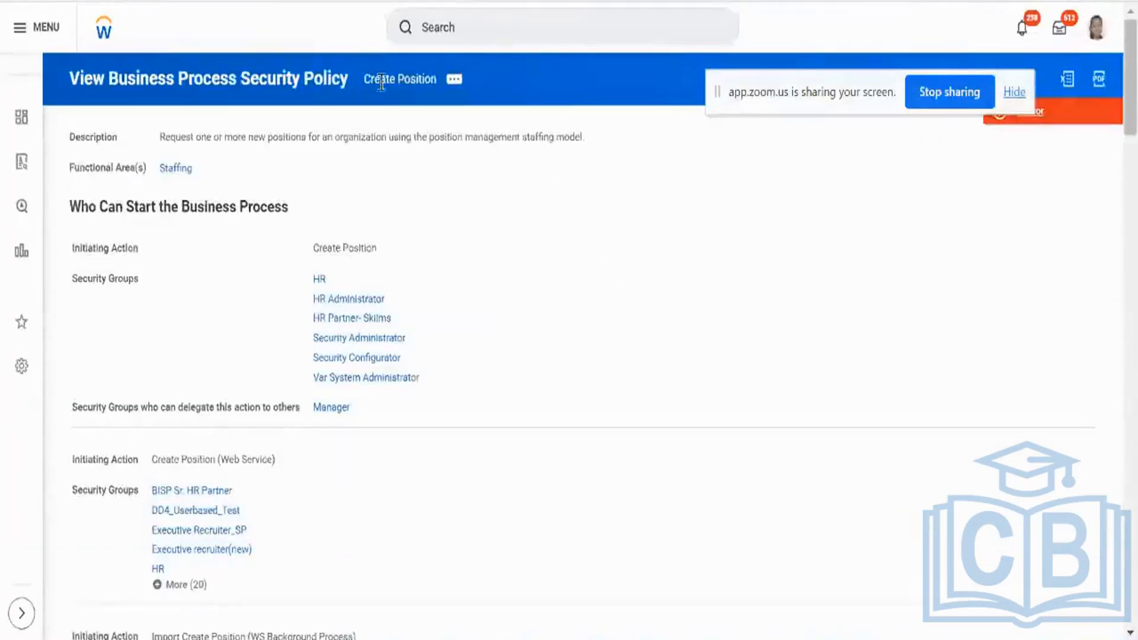
{"action": "left_click", "coordinate": [538, 22]}
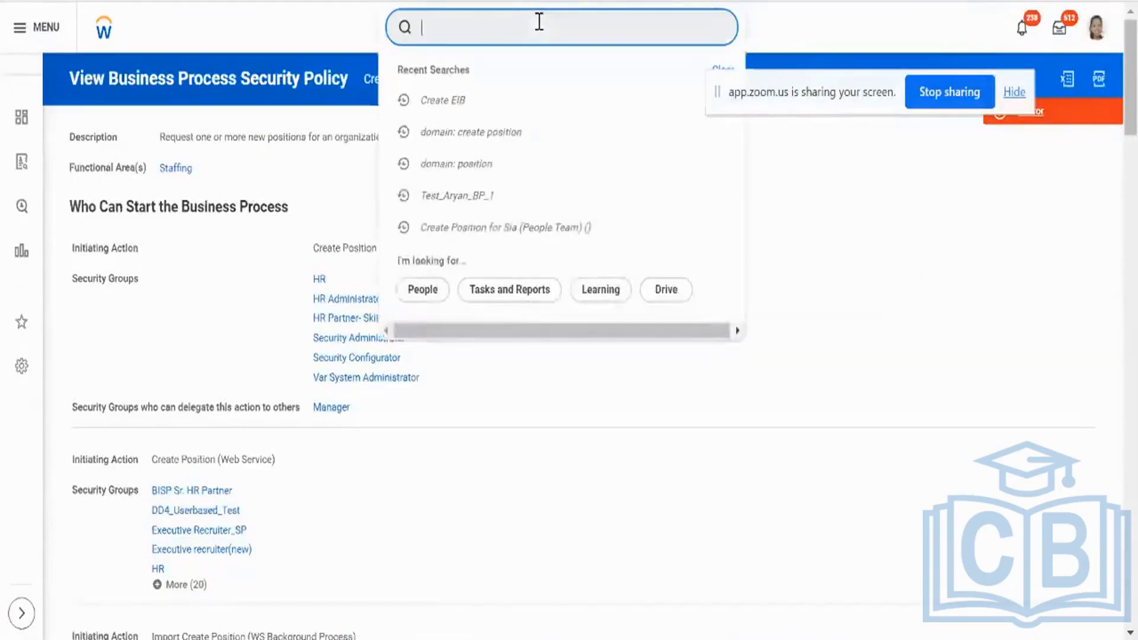
{"action": "left_click", "coordinate": [562, 234]}
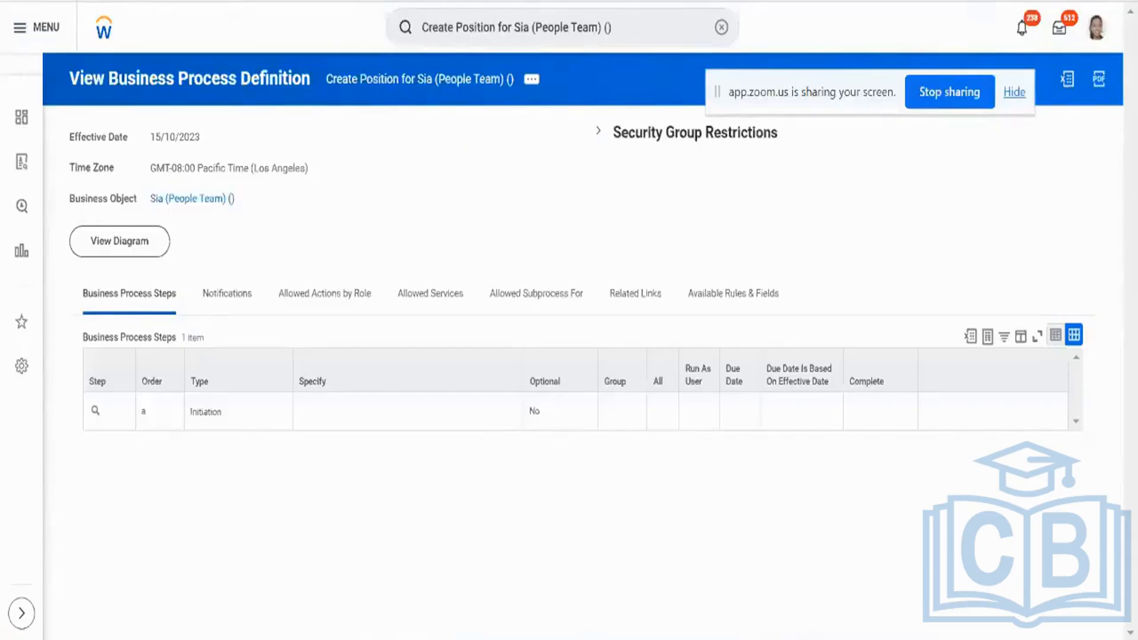
Search with the bp: prefix for the test organization's Hire business process and open its definition
{"action": "left_click", "coordinate": [722, 28]}
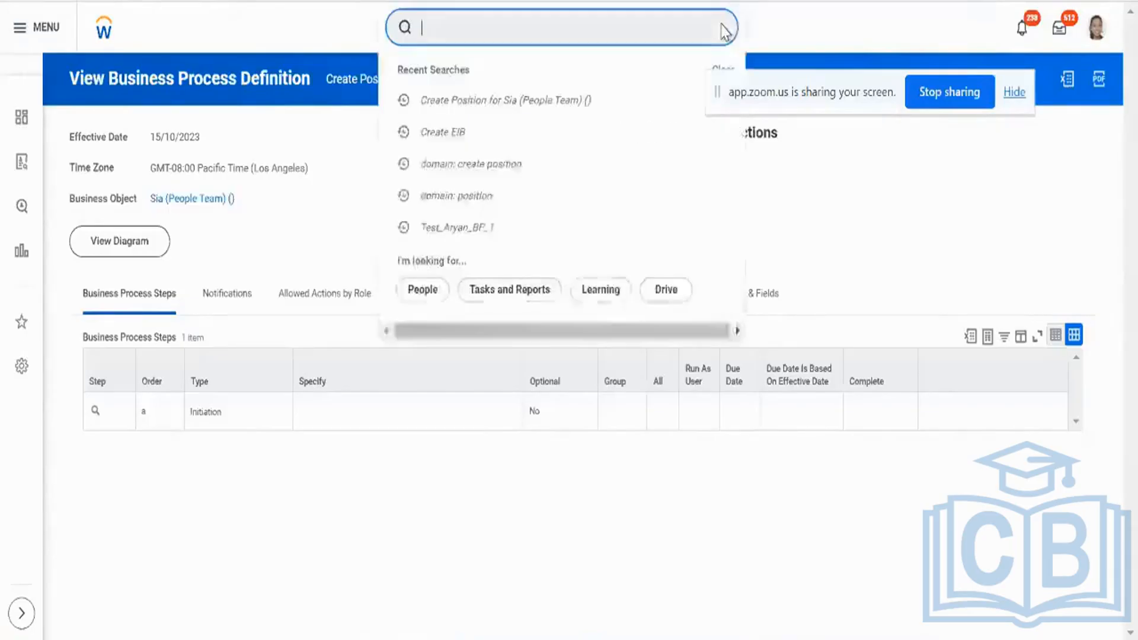
{"action": "type", "text": "b"}
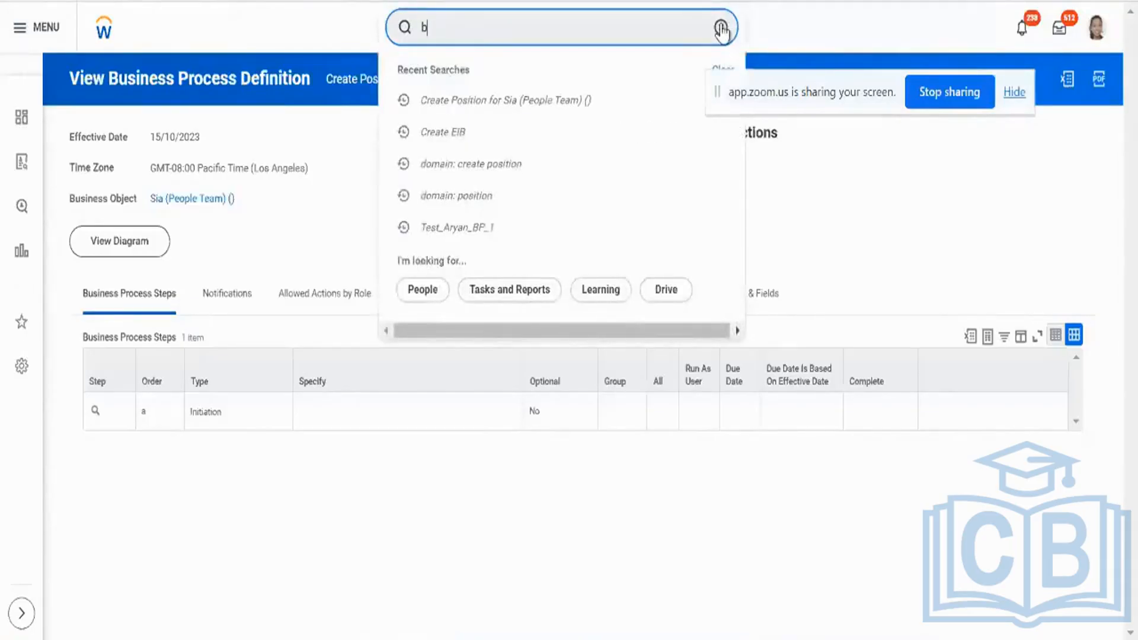
{"action": "type", "text": "p: hire aryan"}
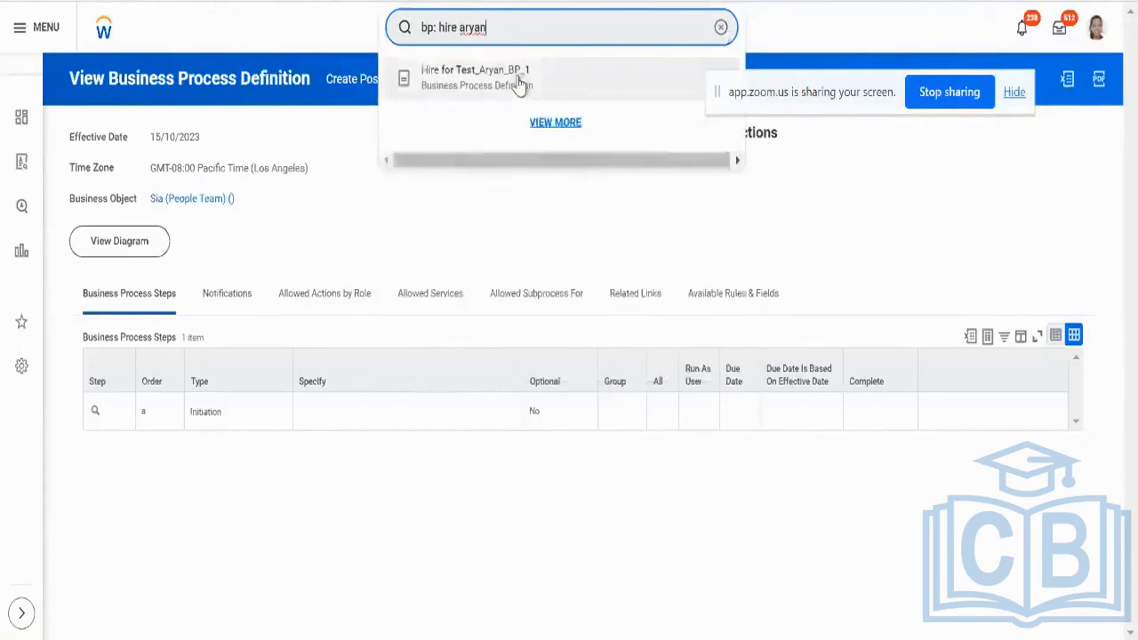
{"action": "left_click", "coordinate": [520, 83]}
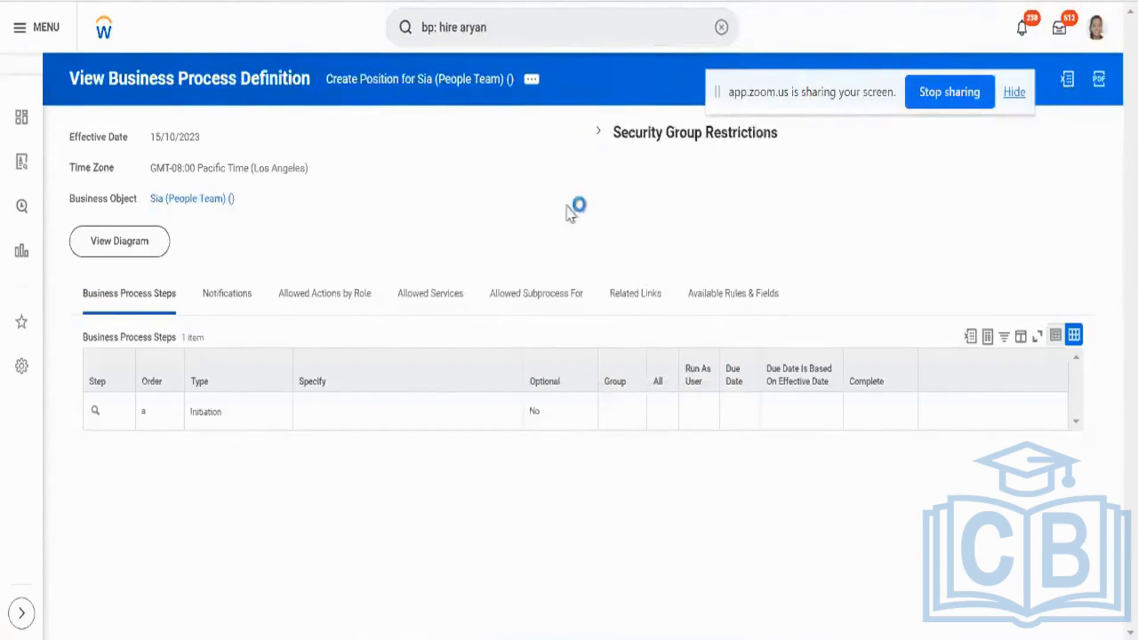
Read the page alert on the Hire business process definition and close it
{"action": "scroll", "coordinate": [574, 229], "scroll_direction": "down", "scroll_amount": 5}
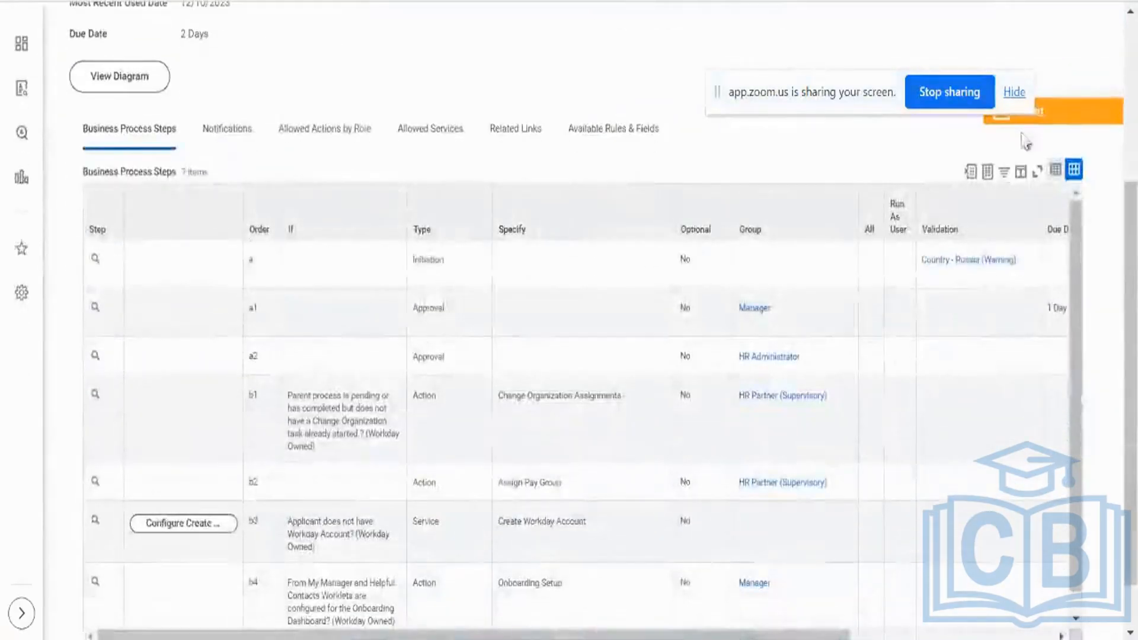
{"action": "left_click", "coordinate": [1071, 114]}
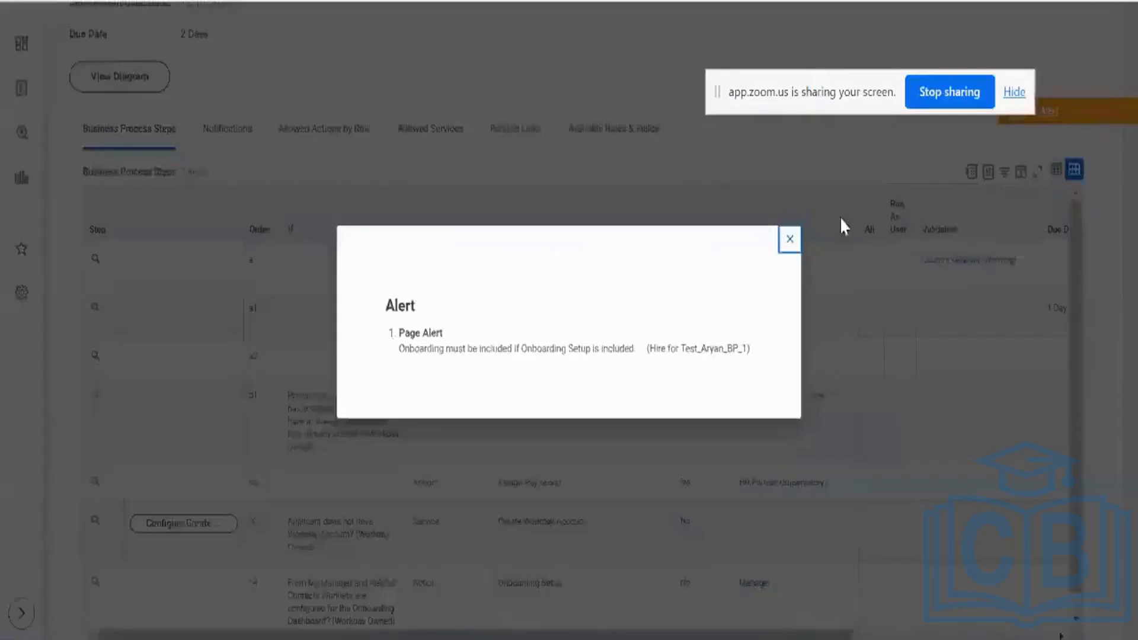
{"action": "left_click", "coordinate": [788, 241]}
Examine the Change Organization Assignments, Assign Pay Group and Create Workday Account steps of the Hire process
{"action": "scroll", "coordinate": [674, 120], "scroll_direction": "down", "scroll_amount": 1}
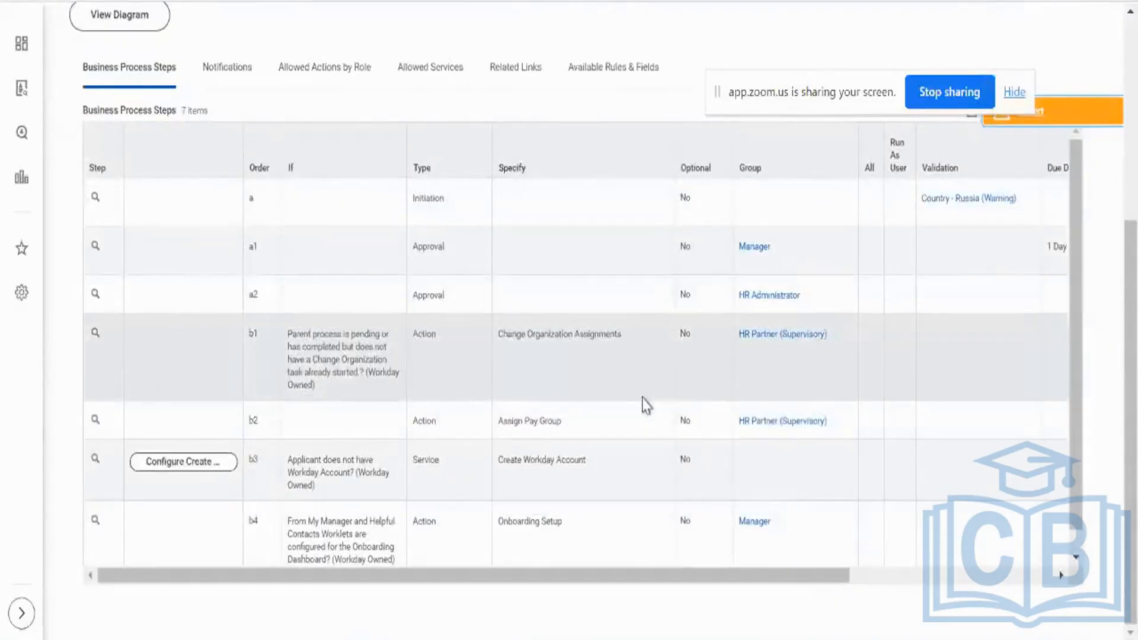
{"action": "scroll", "coordinate": [647, 405], "scroll_direction": "down", "scroll_amount": 1}
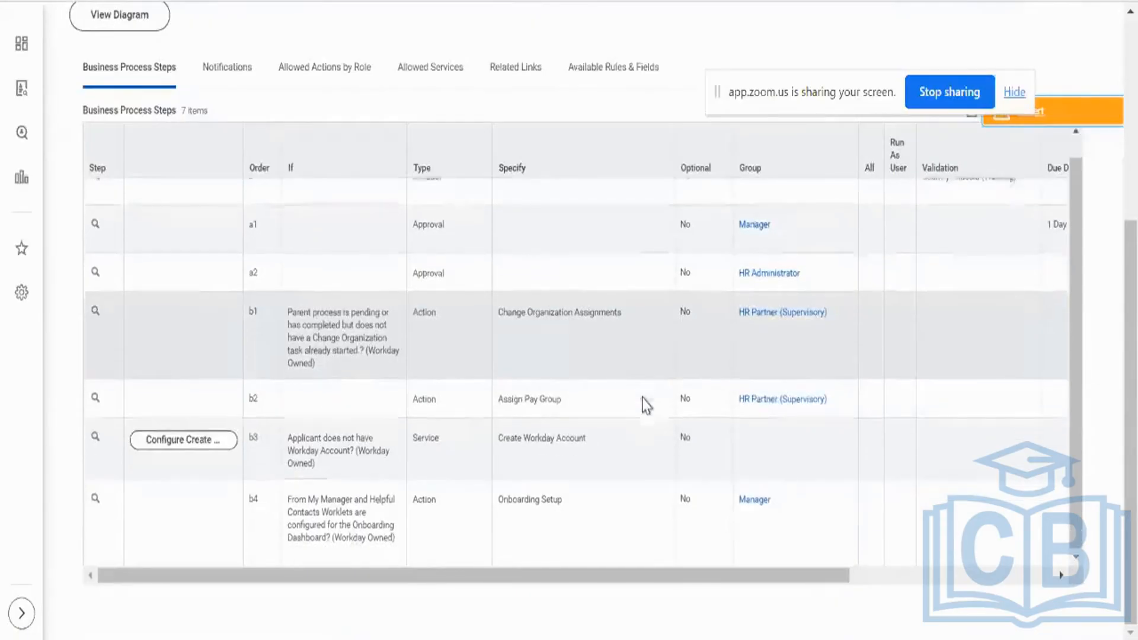
{"action": "triple_click", "coordinate": [541, 305]}
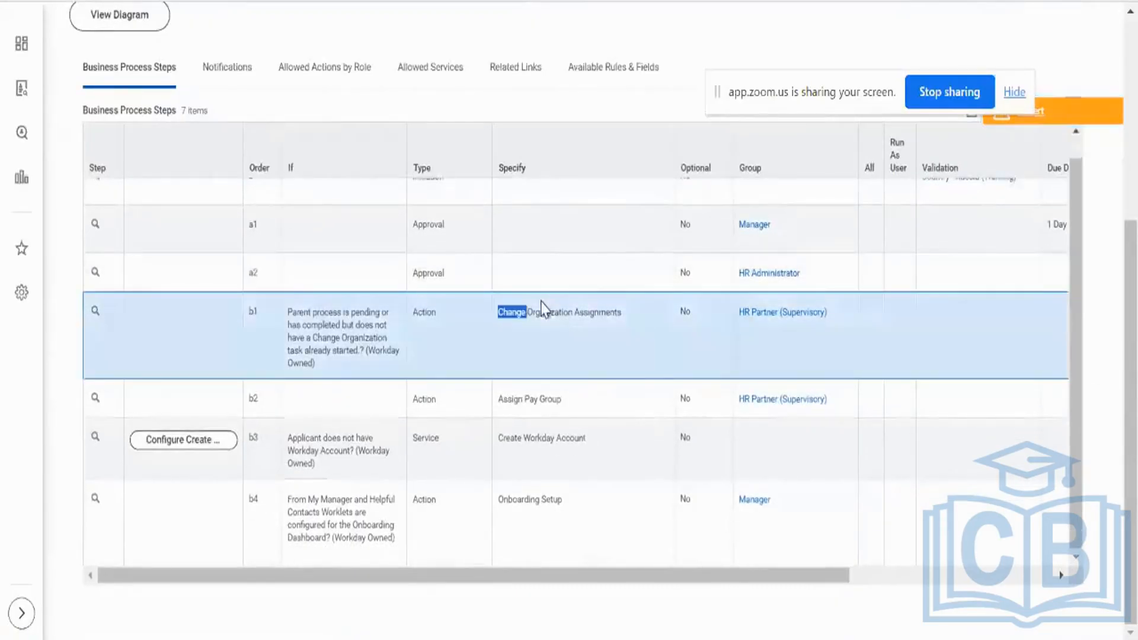
{"action": "triple_click", "coordinate": [550, 398]}
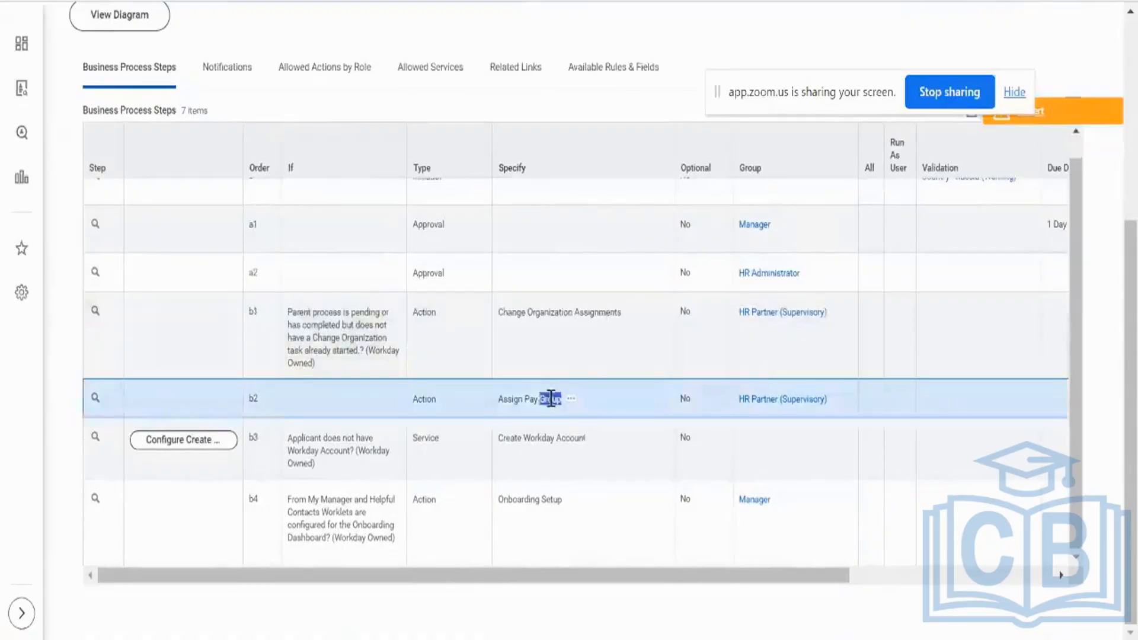
{"action": "double_click", "coordinate": [551, 440]}
{"action": "left_click", "coordinate": [551, 446]}
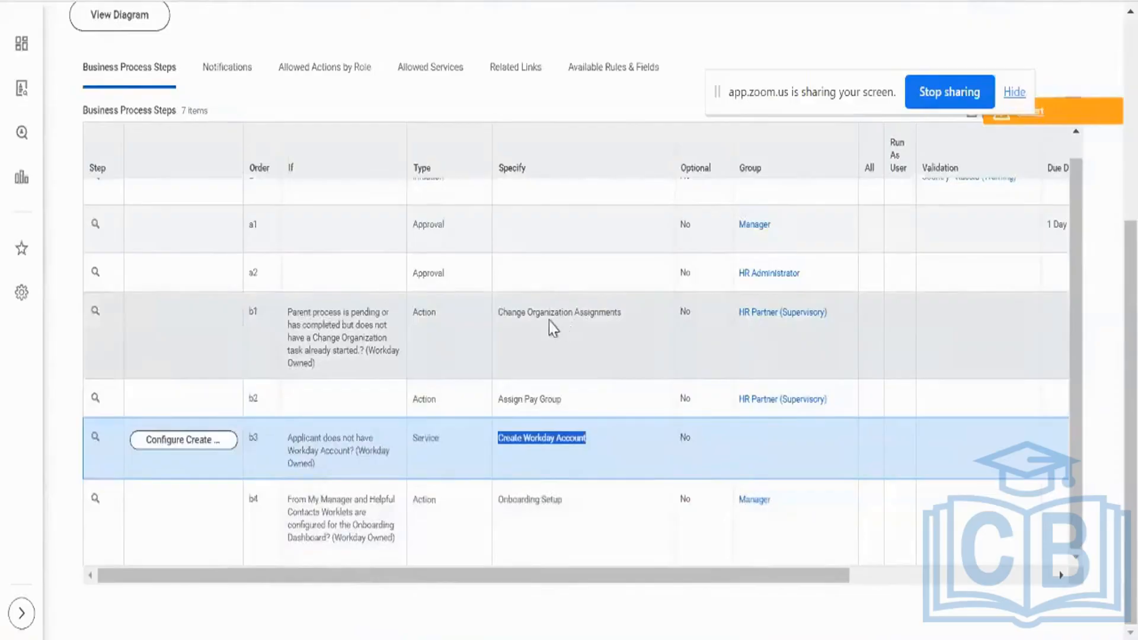
Compare the Hire process steps with the Assign Pay Group sheet of the Create Position workbook in Excel, and return to Workday
{"action": "mouse_move", "coordinate": [549, 319]}
{"action": "key", "text": "alt+Tab"}
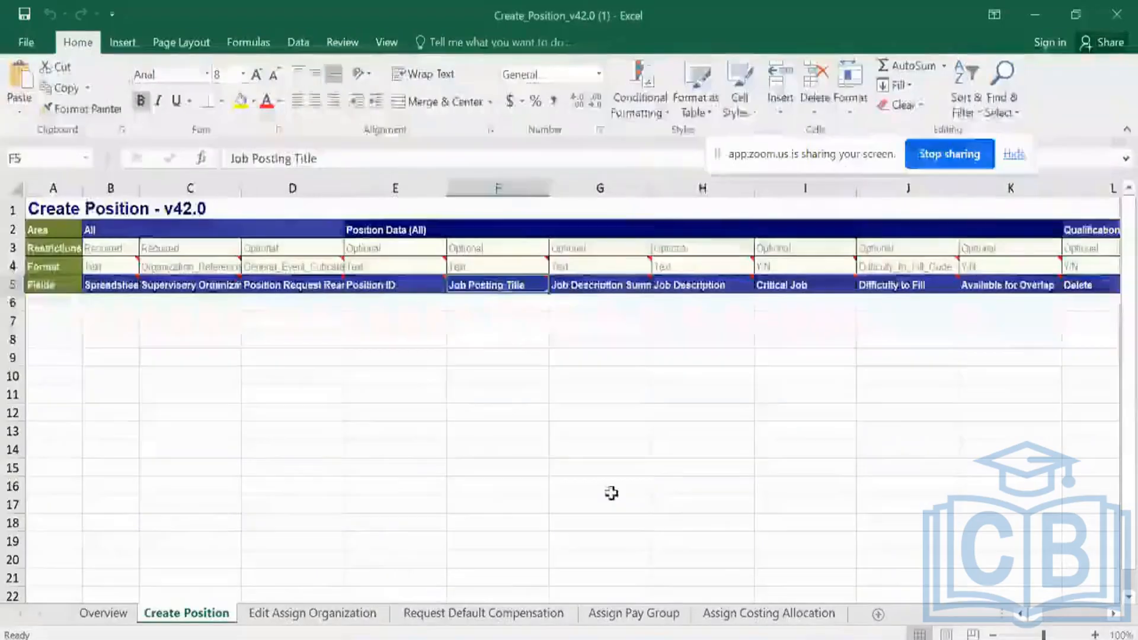
{"action": "key", "text": "alt+Tab"}
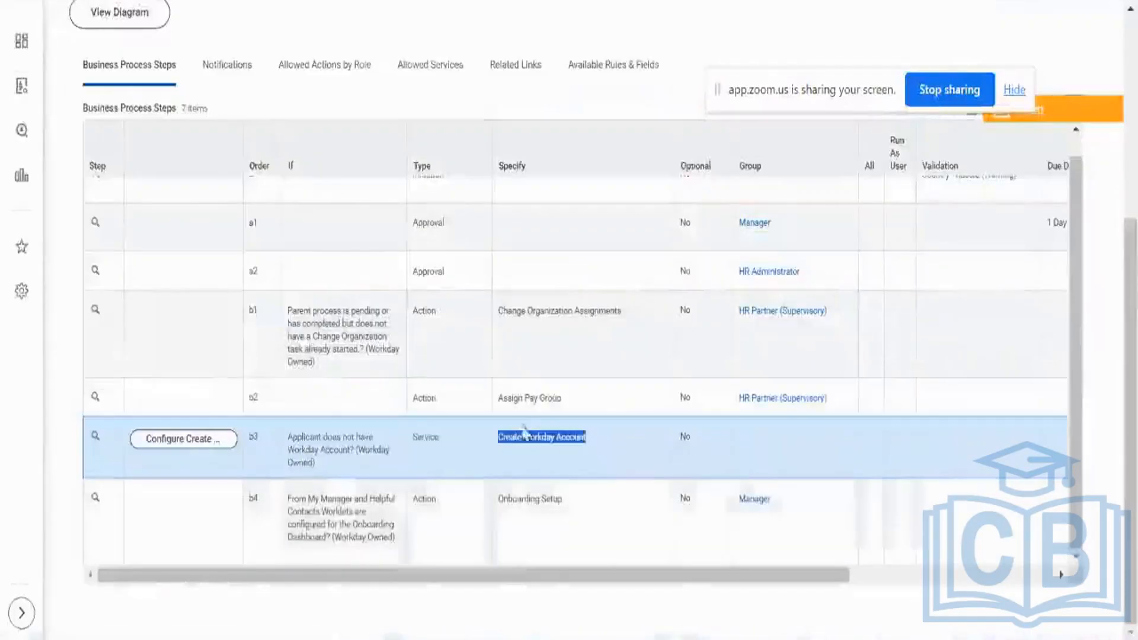
{"action": "key", "text": "alt+Tab"}
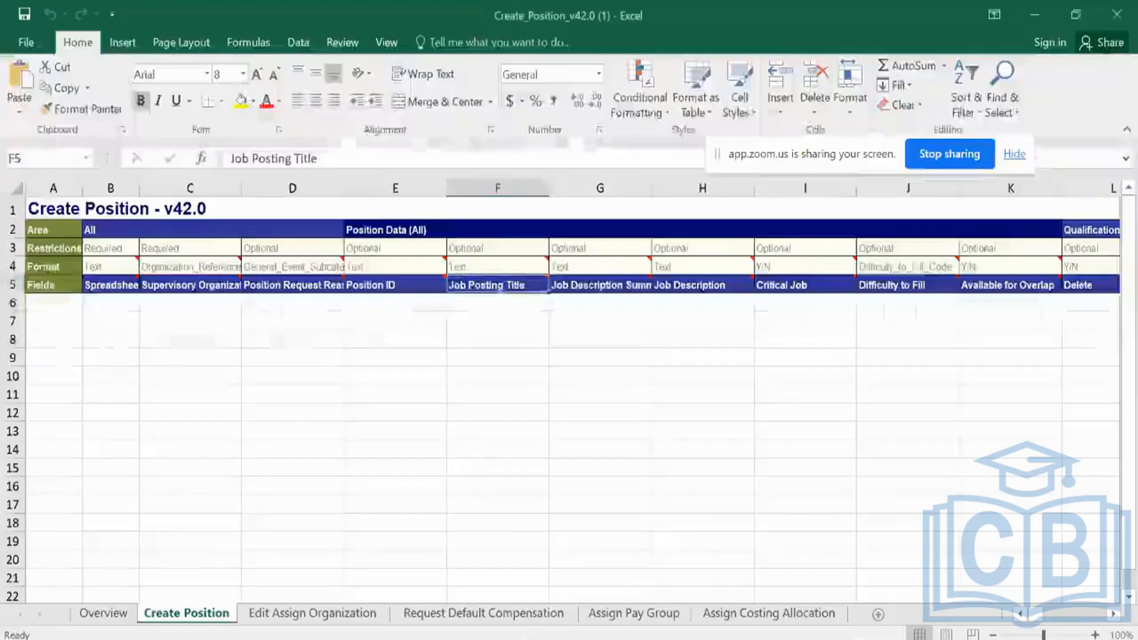
{"action": "left_click", "coordinate": [668, 619]}
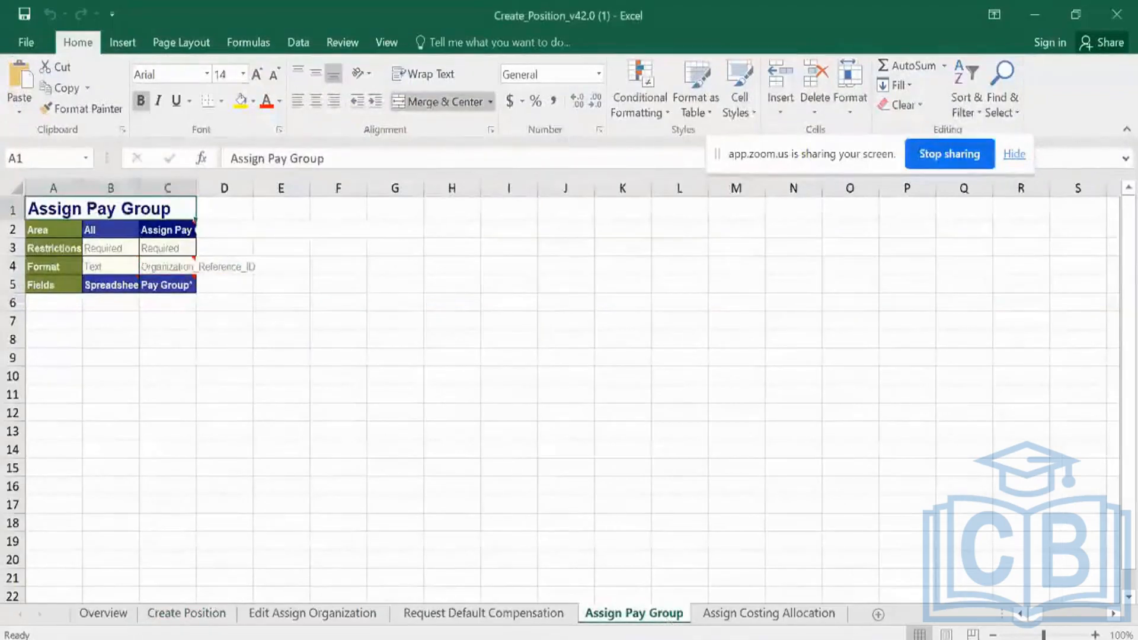
{"action": "key", "text": "alt+Tab"}
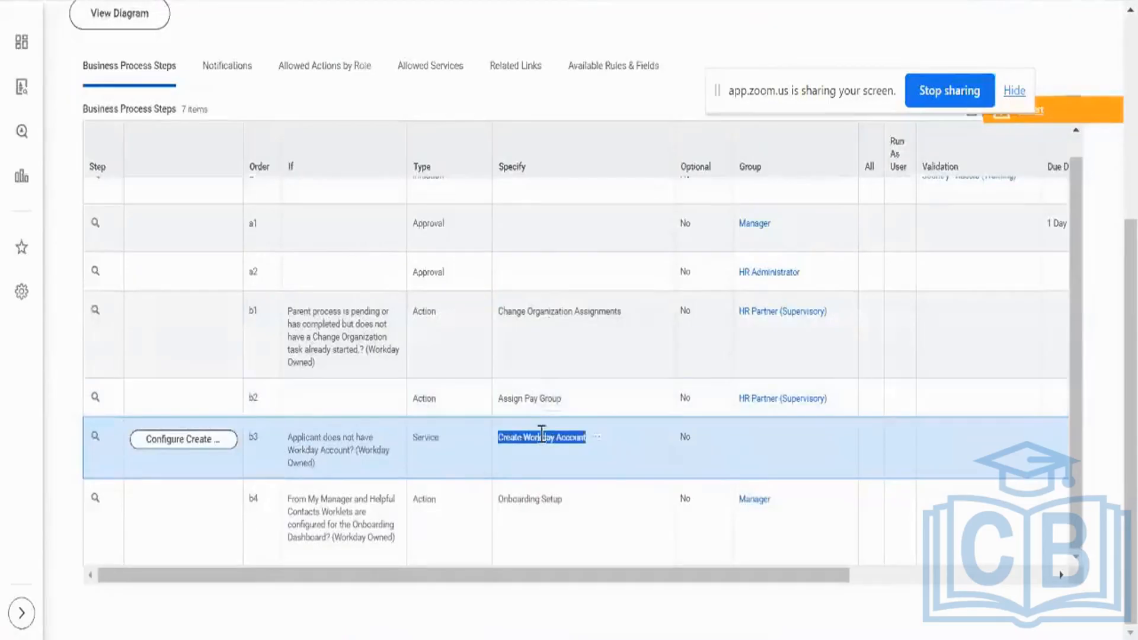
Examine the condition and type of the Create Workday Account step, the two Approval steps and the Onboarding Setup step
{"action": "triple_click", "coordinate": [358, 438]}
{"action": "double_click", "coordinate": [427, 435]}
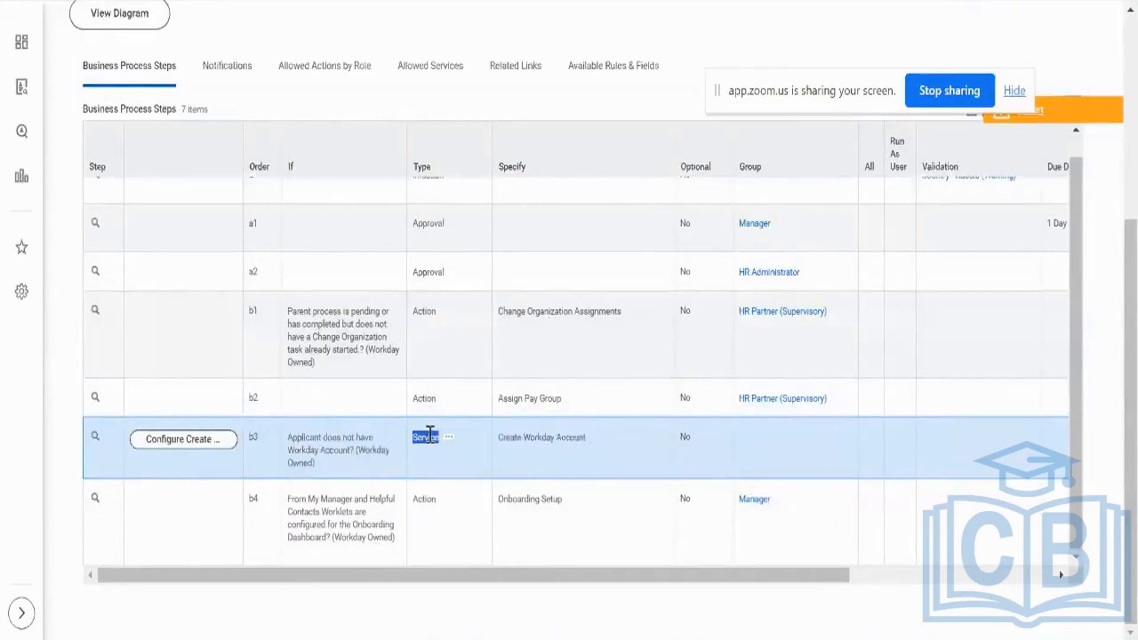
{"action": "triple_click", "coordinate": [565, 436]}
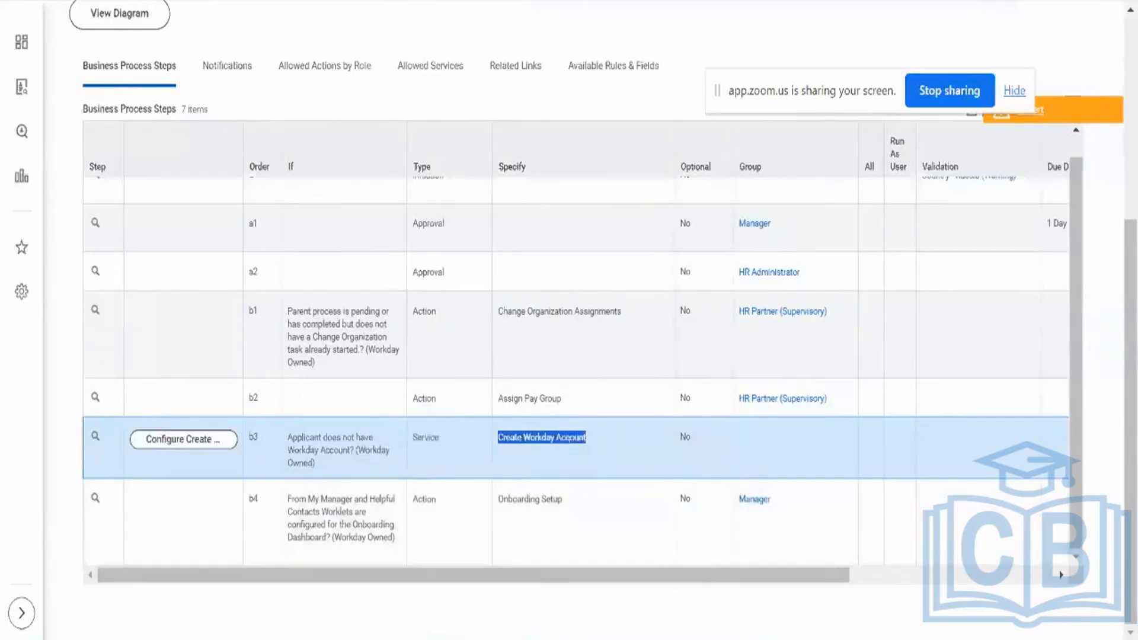
{"action": "left_click", "coordinate": [565, 436]}
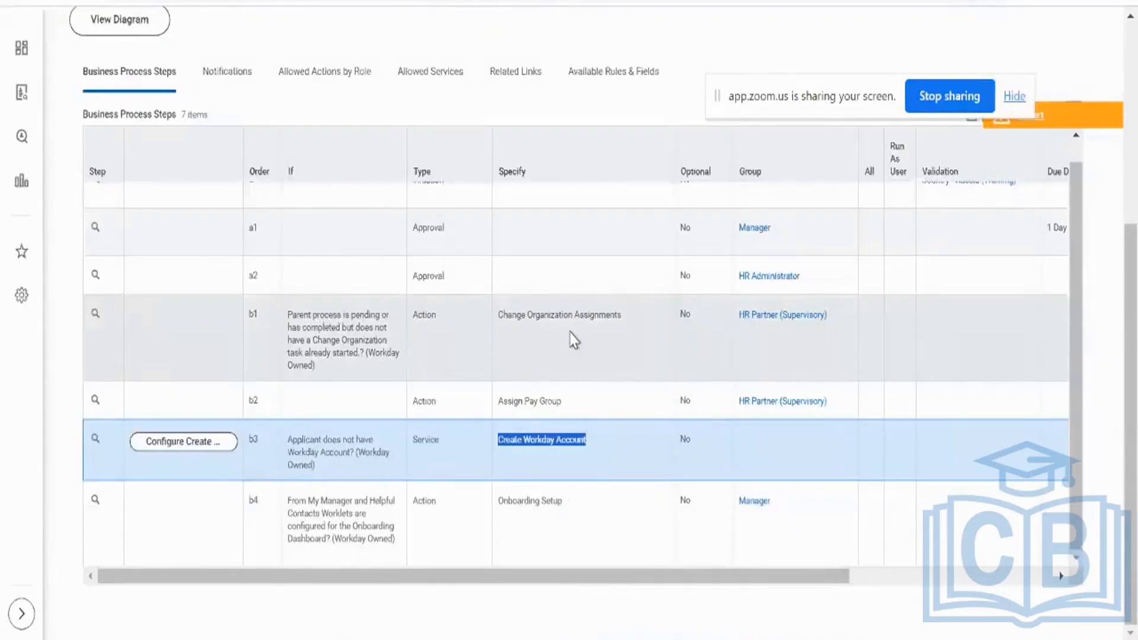
{"action": "double_click", "coordinate": [437, 227]}
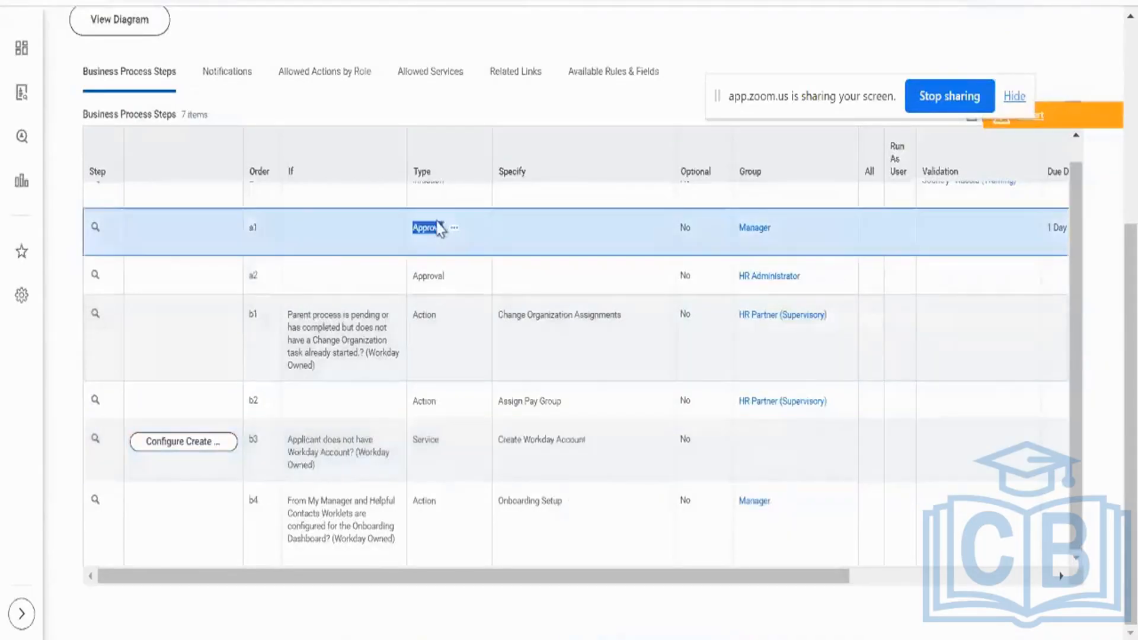
{"action": "double_click", "coordinate": [435, 276]}
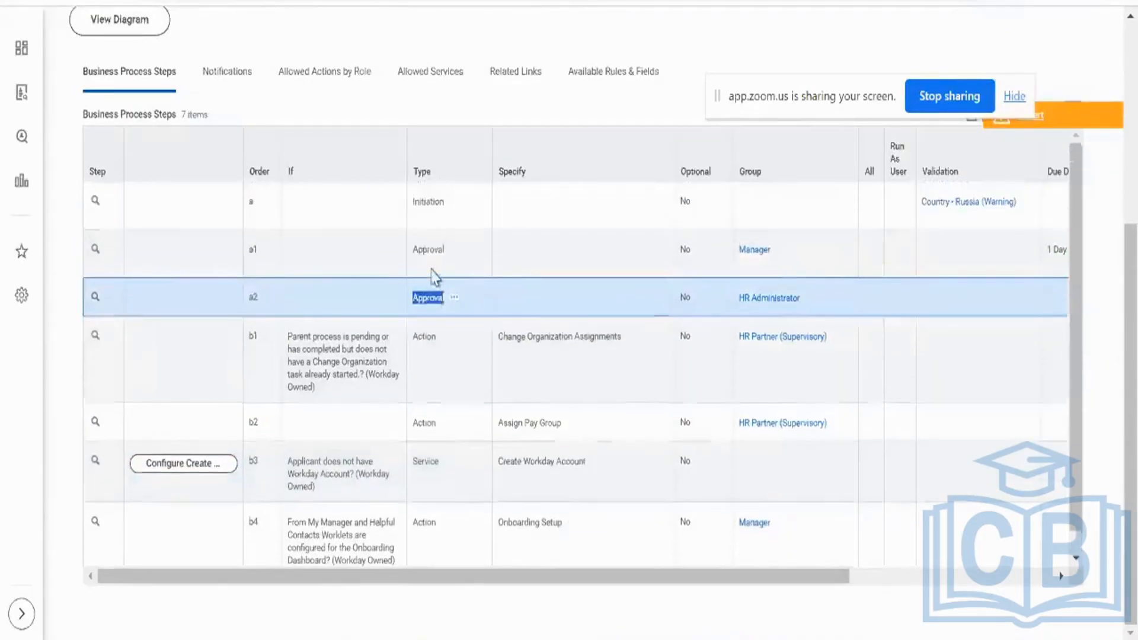
{"action": "double_click", "coordinate": [507, 500]}
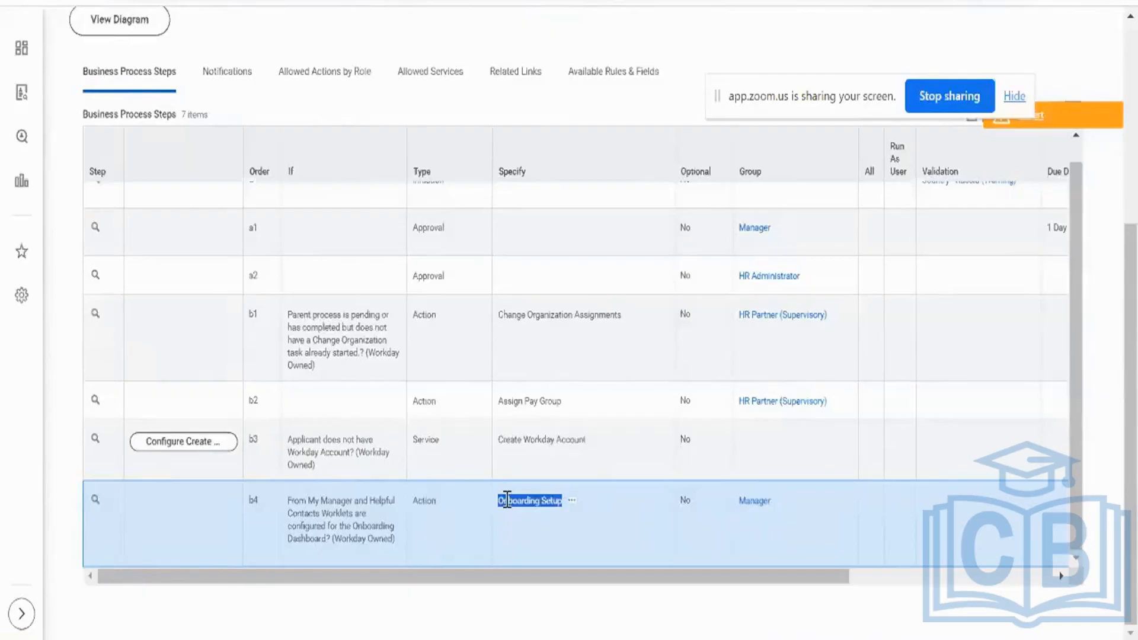
{"action": "scroll", "coordinate": [528, 237], "scroll_direction": "up", "scroll_amount": 1}
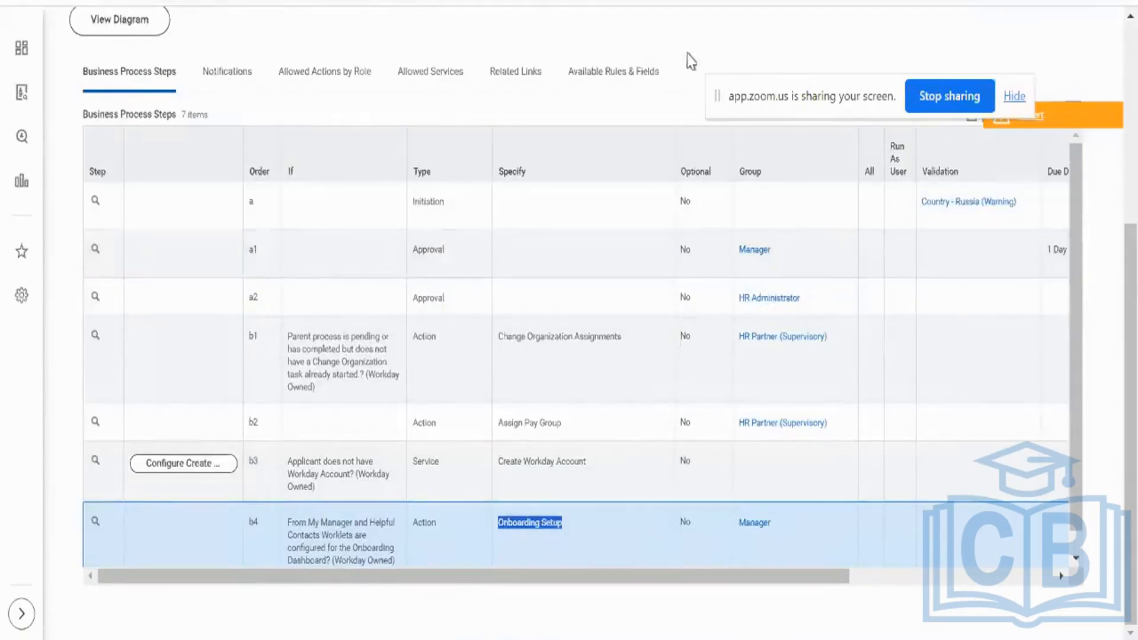
{"action": "scroll", "coordinate": [783, 29], "scroll_direction": "up", "scroll_amount": 5}
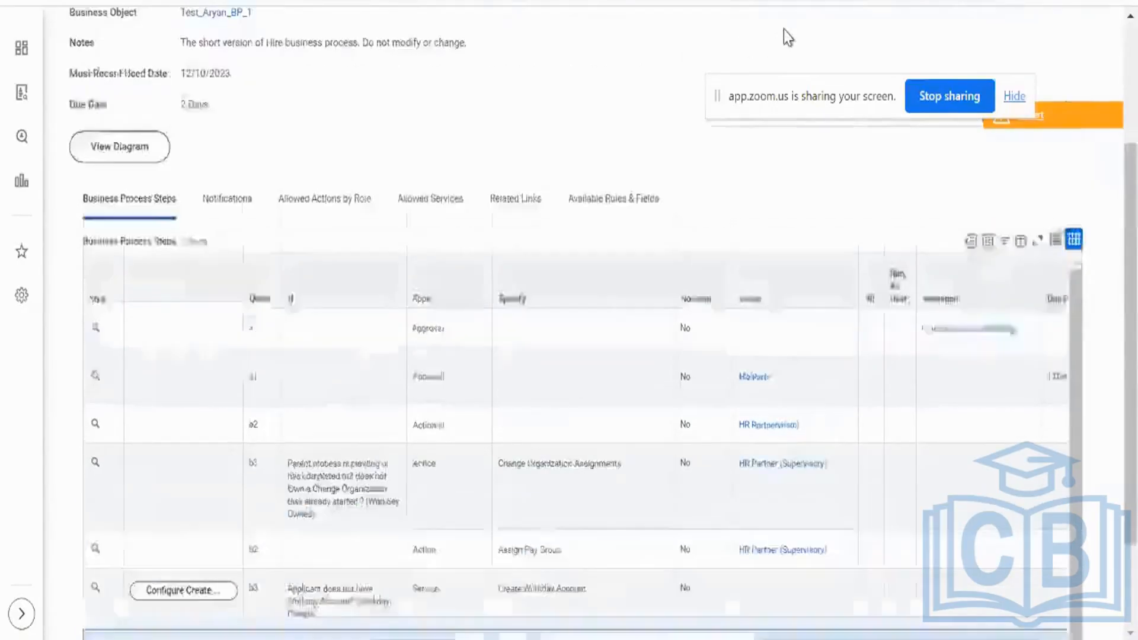